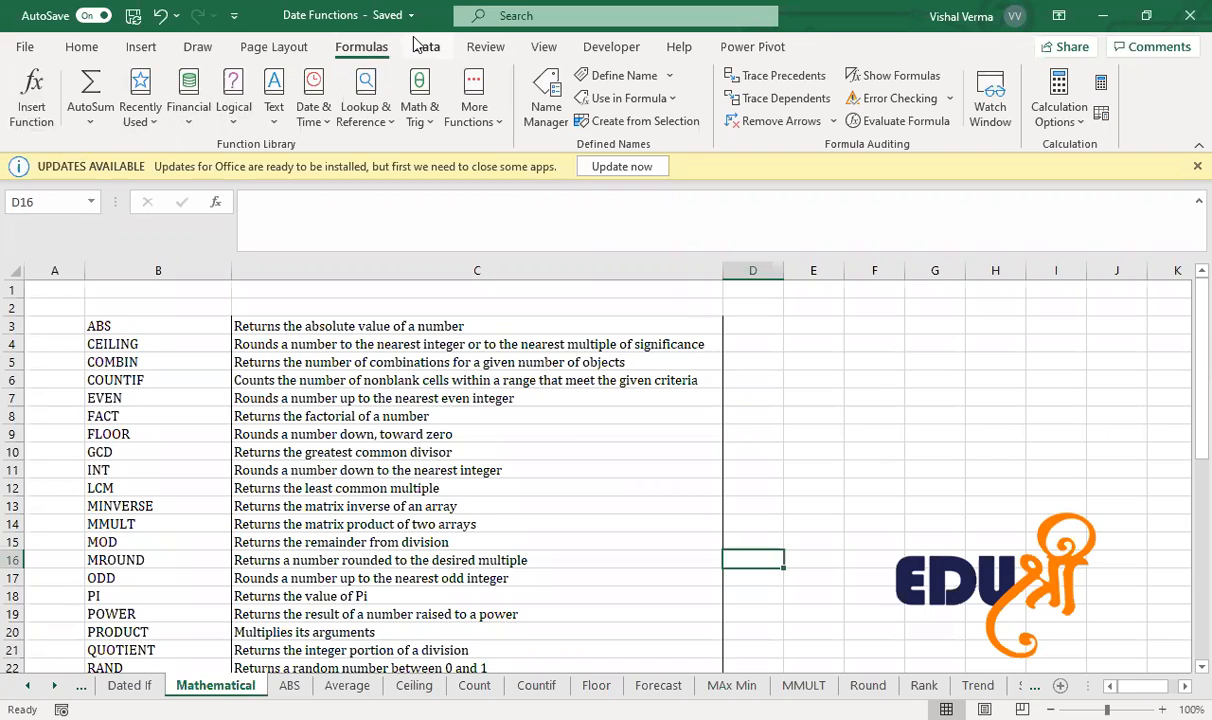
Look through the list of available Math & Trig functions.
{"action": "left_click", "coordinate": [432, 122]}
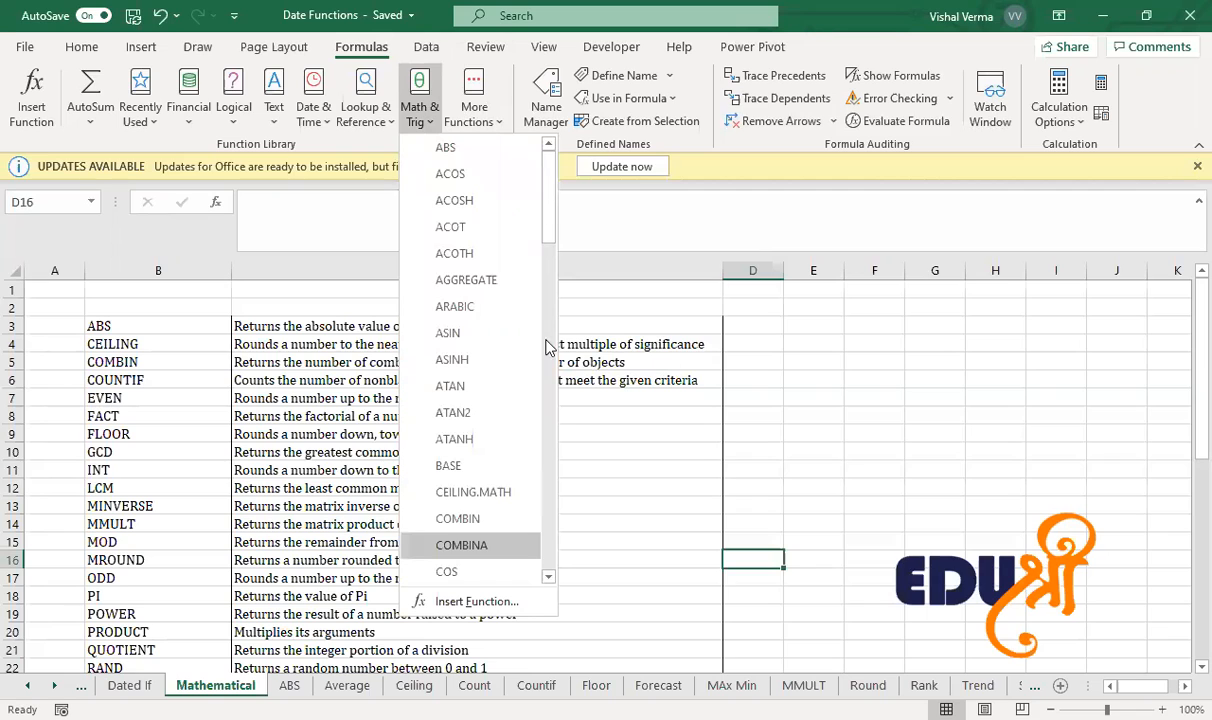
{"action": "left_click", "coordinate": [552, 438]}
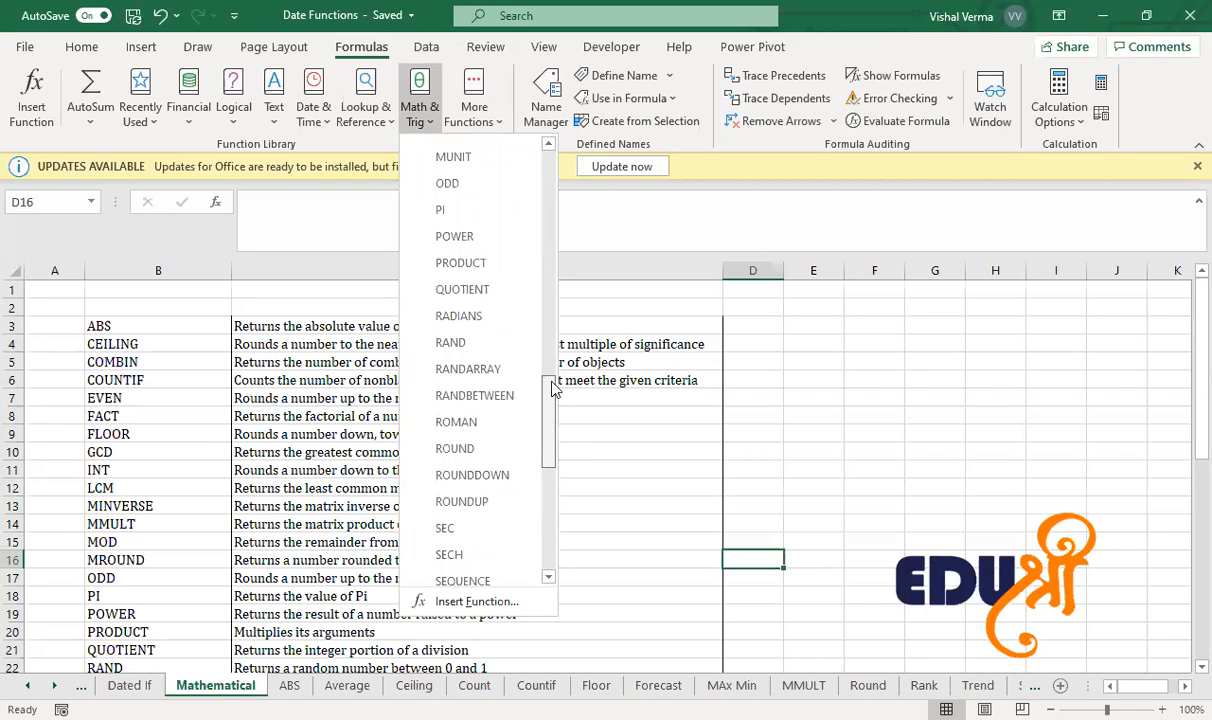
{"action": "right_click", "coordinate": [552, 436]}
{"action": "left_click", "coordinate": [553, 383]}
{"action": "scroll", "coordinate": [543, 167], "scroll_direction": "up", "scroll_amount": 10}
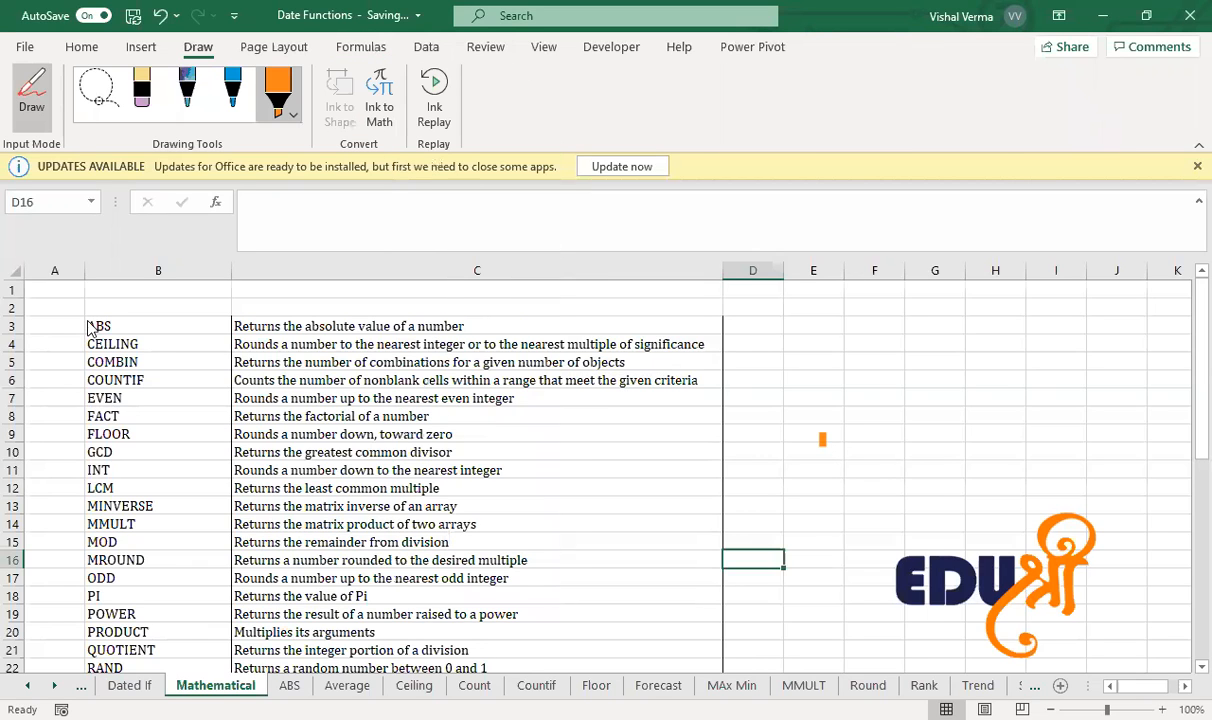
Mark the function names from ABS through PI in column B with the orange highlighter.
{"action": "mouse_move", "coordinate": [72, 322]}
{"action": "left_mouse_down"}
{"action": "mouse_move", "coordinate": [117, 322]}
{"action": "mouse_move", "coordinate": [151, 342]}
{"action": "left_mouse_up"}
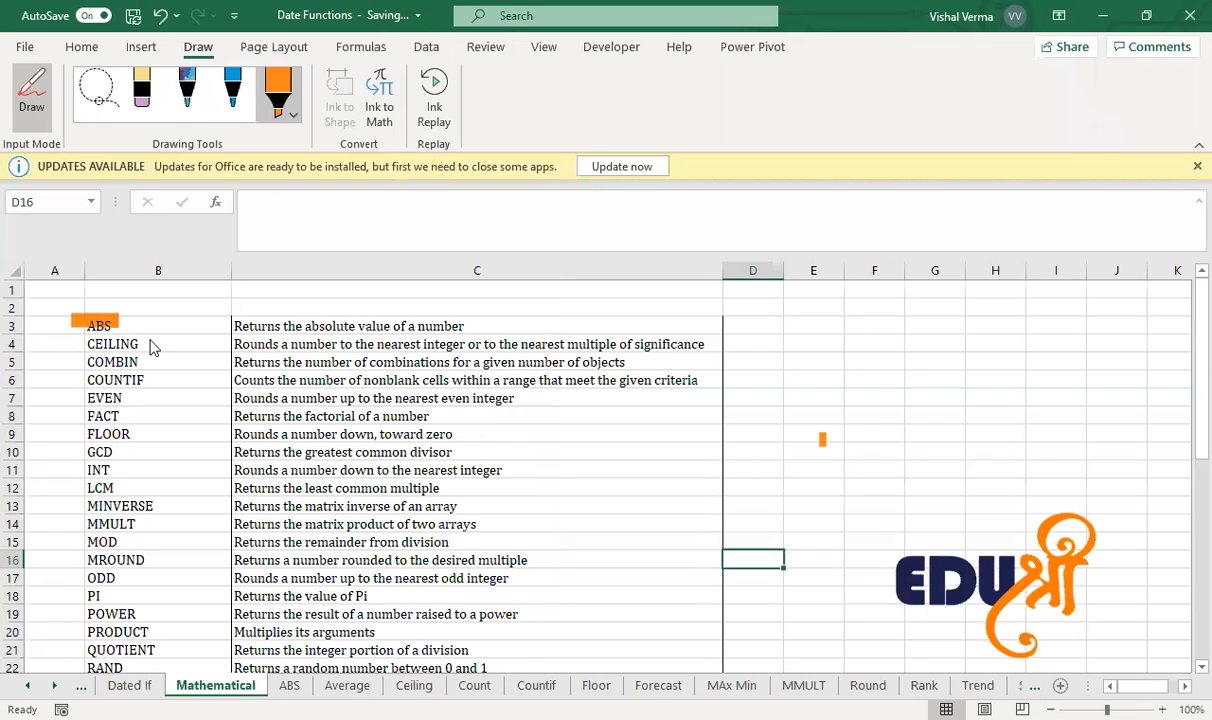
{"action": "mouse_move", "coordinate": [75, 360]}
{"action": "left_mouse_down"}
{"action": "mouse_move", "coordinate": [136, 360]}
{"action": "mouse_move", "coordinate": [143, 379]}
{"action": "left_mouse_up"}
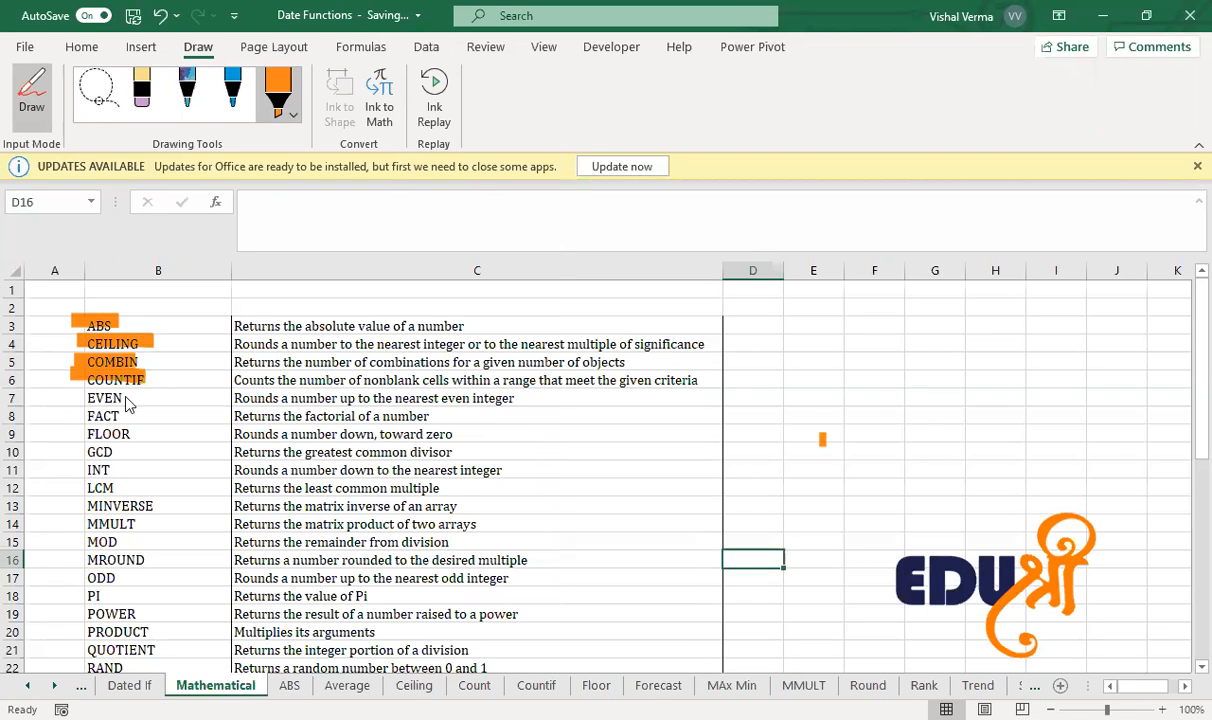
{"action": "mouse_move", "coordinate": [79, 397]}
{"action": "left_mouse_down"}
{"action": "mouse_move", "coordinate": [136, 397]}
{"action": "mouse_move", "coordinate": [63, 415]}
{"action": "left_mouse_up"}
{"action": "mouse_move", "coordinate": [146, 434]}
{"action": "left_mouse_down"}
{"action": "mouse_move", "coordinate": [76, 435]}
{"action": "mouse_move", "coordinate": [74, 484]}
{"action": "mouse_move", "coordinate": [153, 506]}
{"action": "mouse_move", "coordinate": [75, 523]}
{"action": "mouse_move", "coordinate": [75, 543]}
{"action": "left_mouse_up"}
{"action": "mouse_move", "coordinate": [148, 561]}
{"action": "left_mouse_down"}
{"action": "mouse_move", "coordinate": [89, 561]}
{"action": "mouse_move", "coordinate": [114, 577]}
{"action": "mouse_move", "coordinate": [94, 598]}
{"action": "left_mouse_up"}
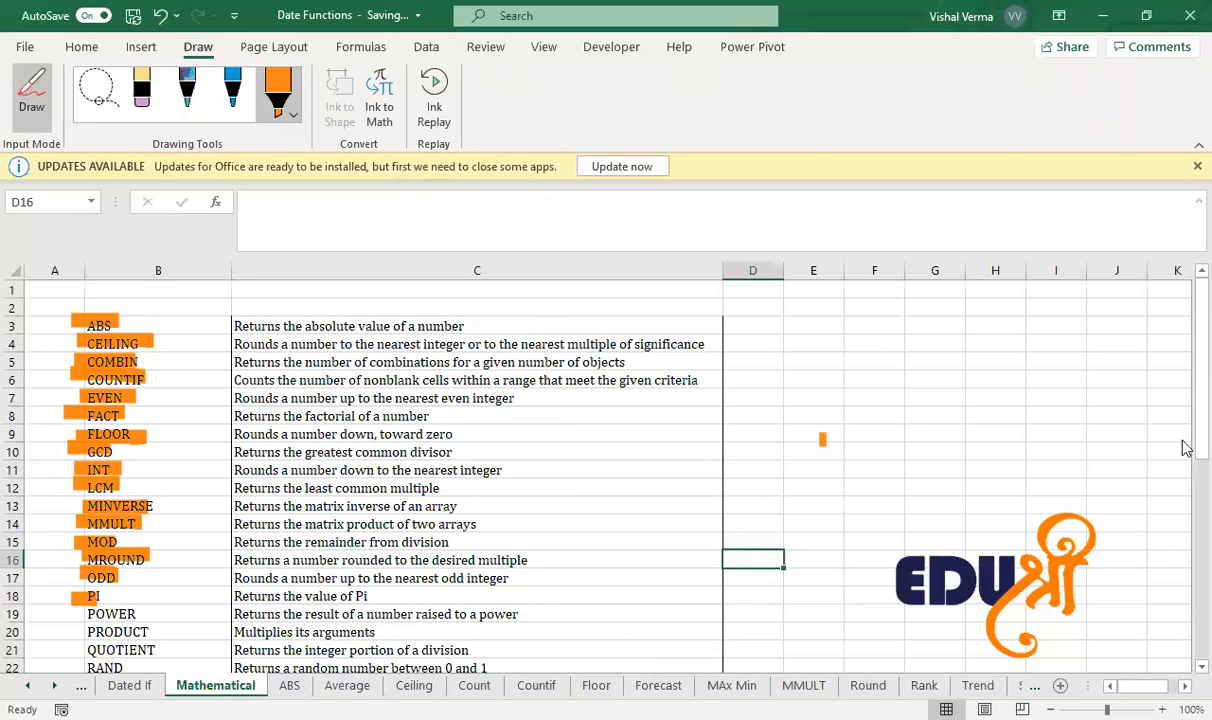
Erase the orange highlighter strokes over the function names from ABS through PI.
{"action": "left_click_drag", "start_coordinate": [1186, 448], "coordinate": [1186, 654]}
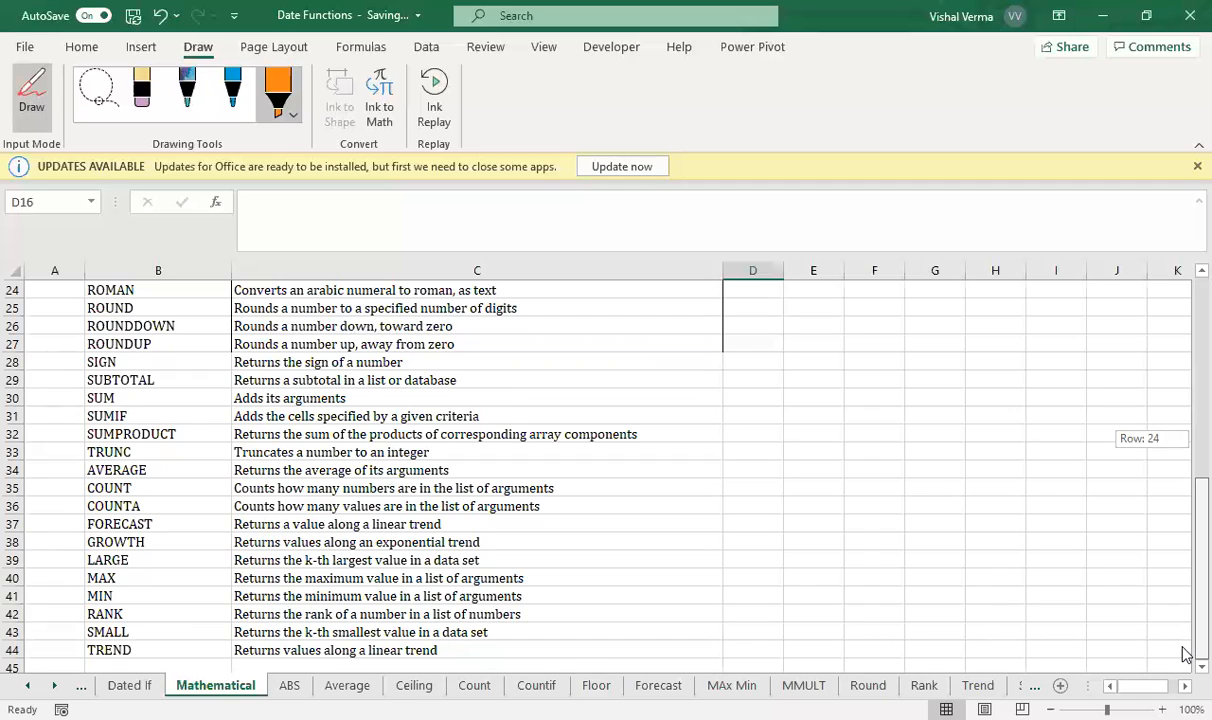
{"action": "left_click_drag", "start_coordinate": [1186, 654], "coordinate": [1186, 654]}
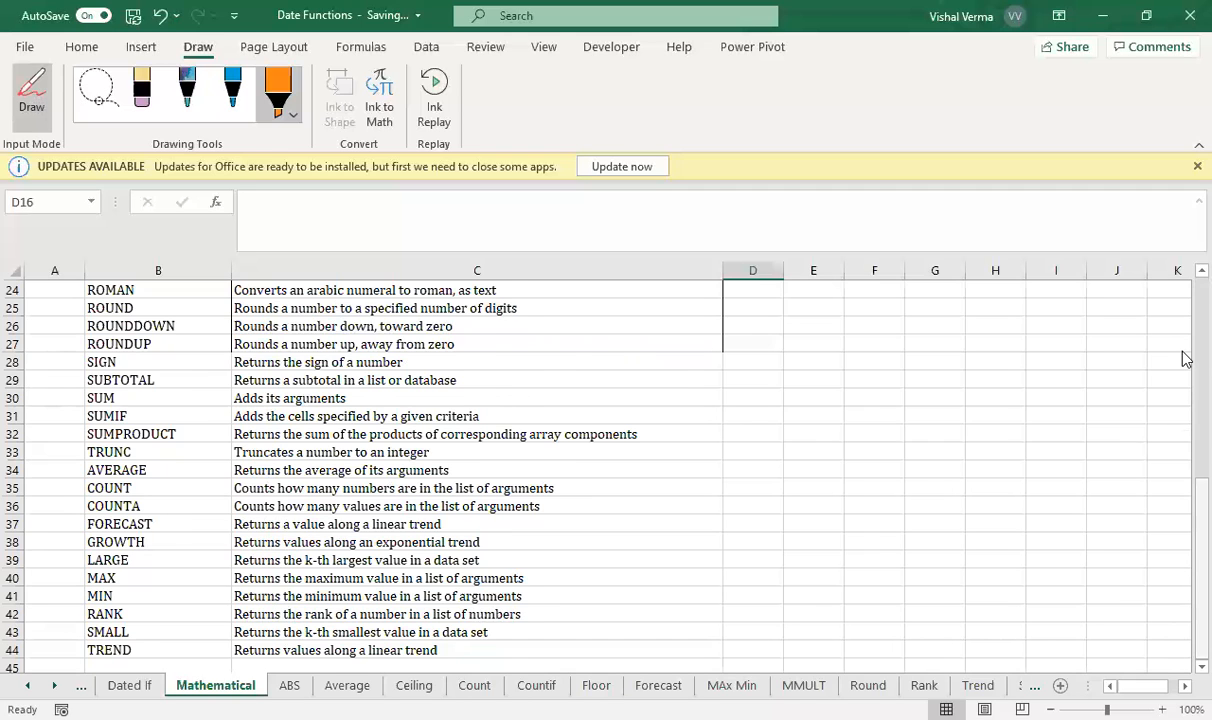
{"action": "scroll", "coordinate": [1186, 358], "scroll_direction": "up", "scroll_amount": 8}
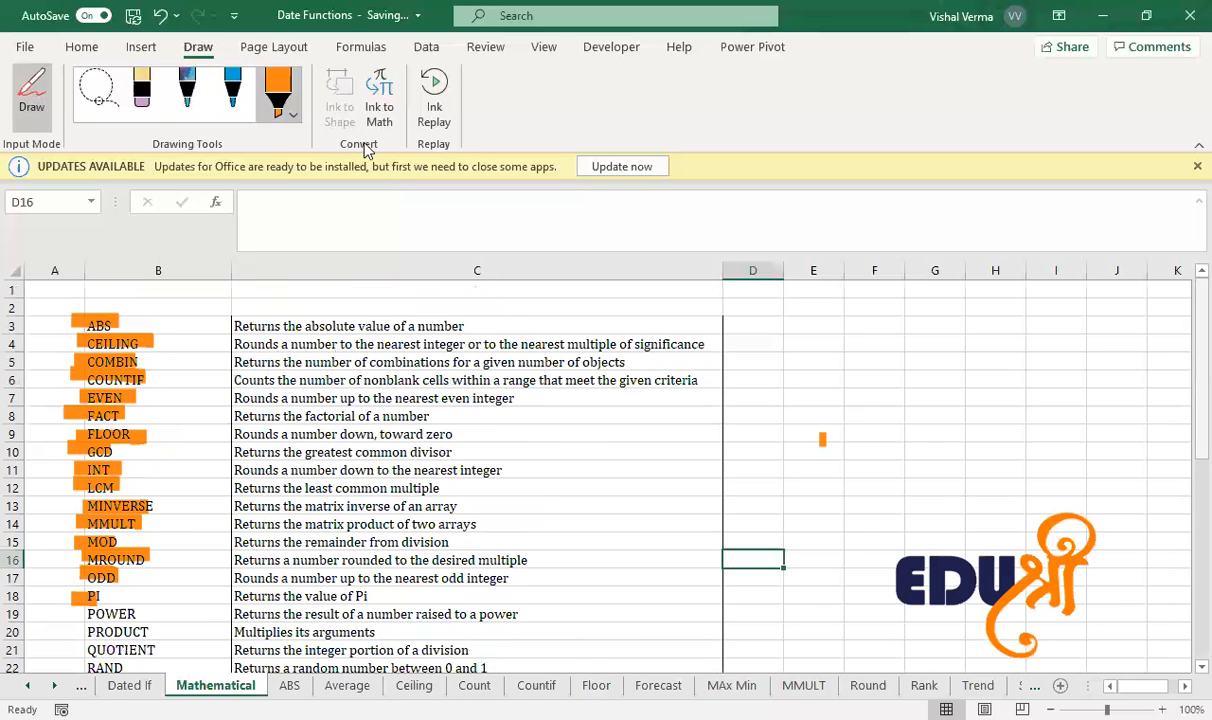
{"action": "left_click", "coordinate": [141, 100]}
{"action": "mouse_move", "coordinate": [64, 308]}
{"action": "left_mouse_down"}
{"action": "mouse_move", "coordinate": [103, 492]}
{"action": "mouse_move", "coordinate": [88, 609]}
{"action": "left_mouse_up"}
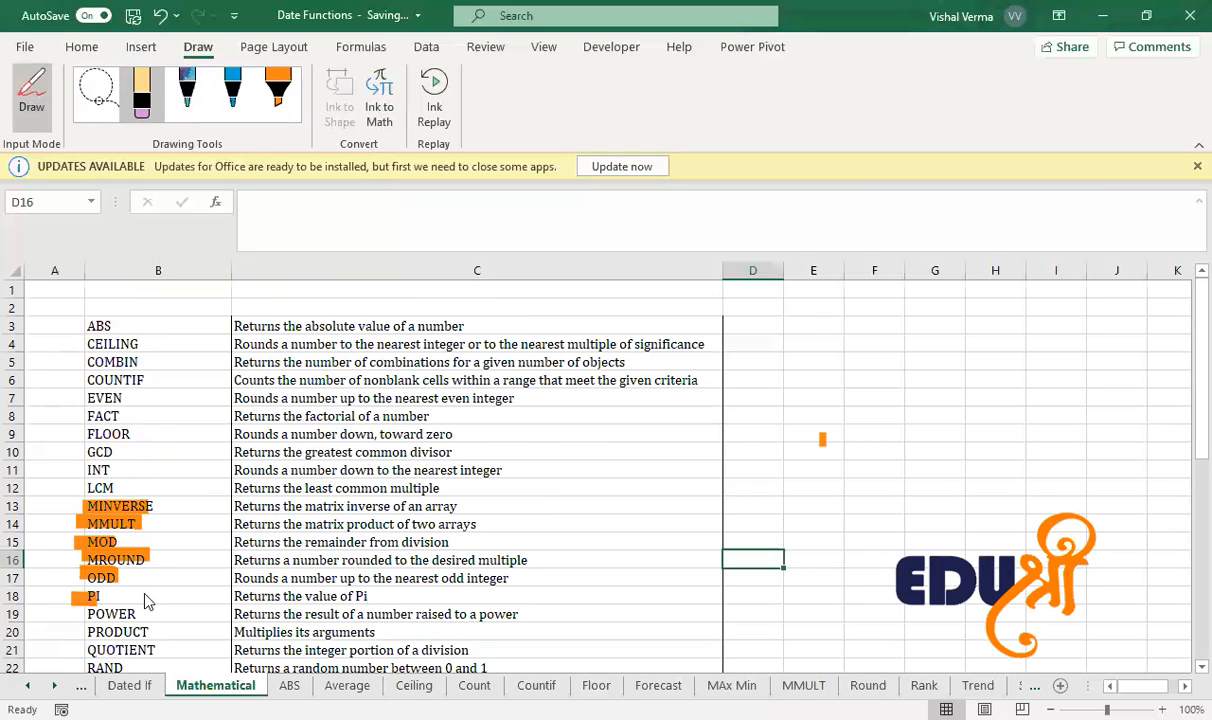
{"action": "left_click_drag", "start_coordinate": [148, 601], "coordinate": [142, 317]}
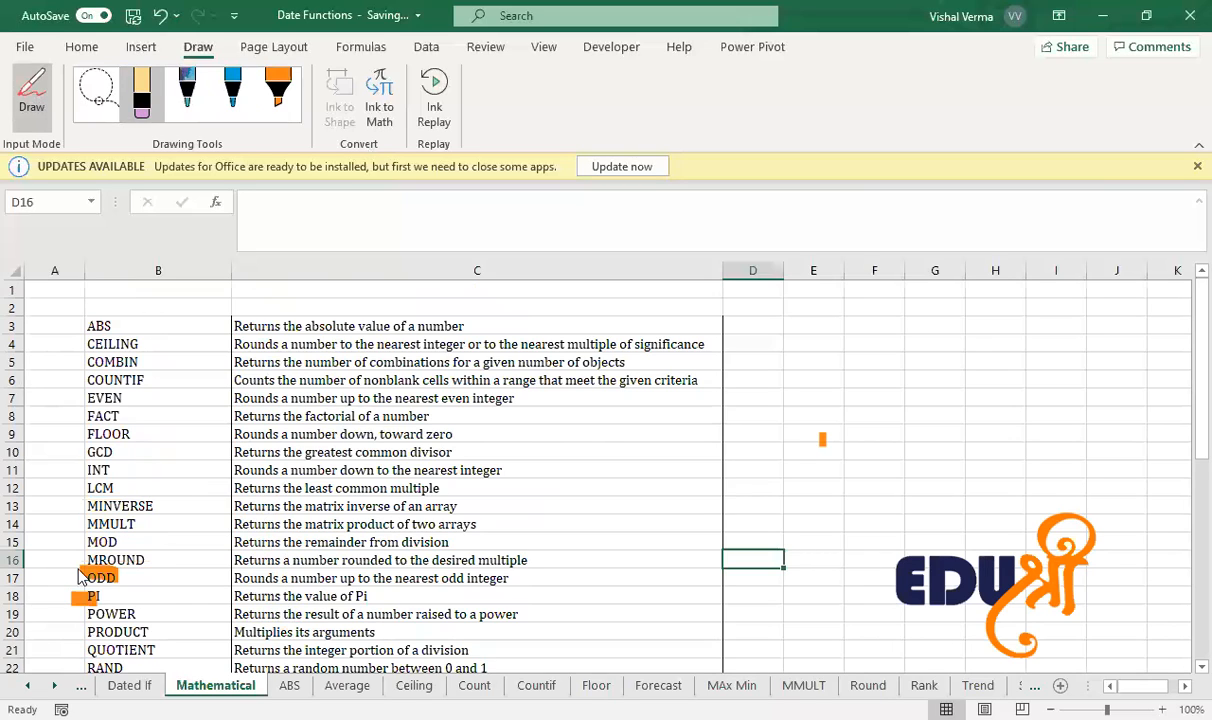
{"action": "left_click_drag", "start_coordinate": [93, 611], "coordinate": [135, 345]}
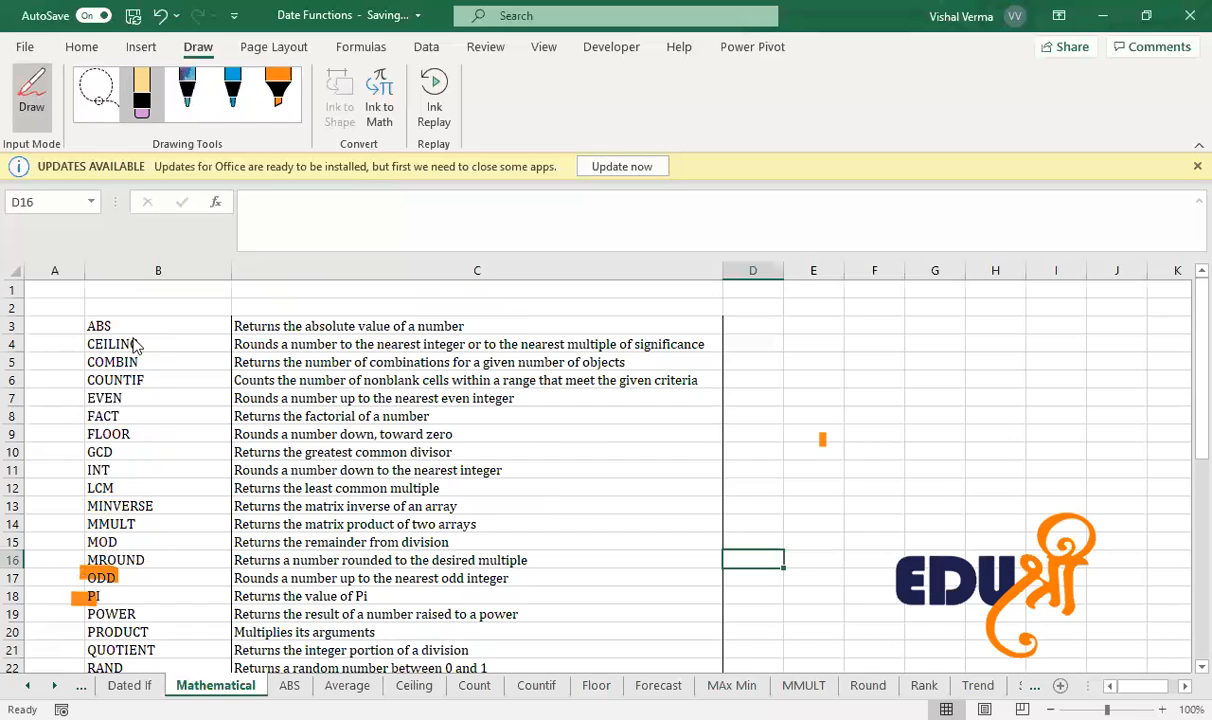
Set the orange highlighter to the second-thinnest thickness and highlight ABS, AVERAGE and CEILING in column B.
{"action": "left_click", "coordinate": [270, 95]}
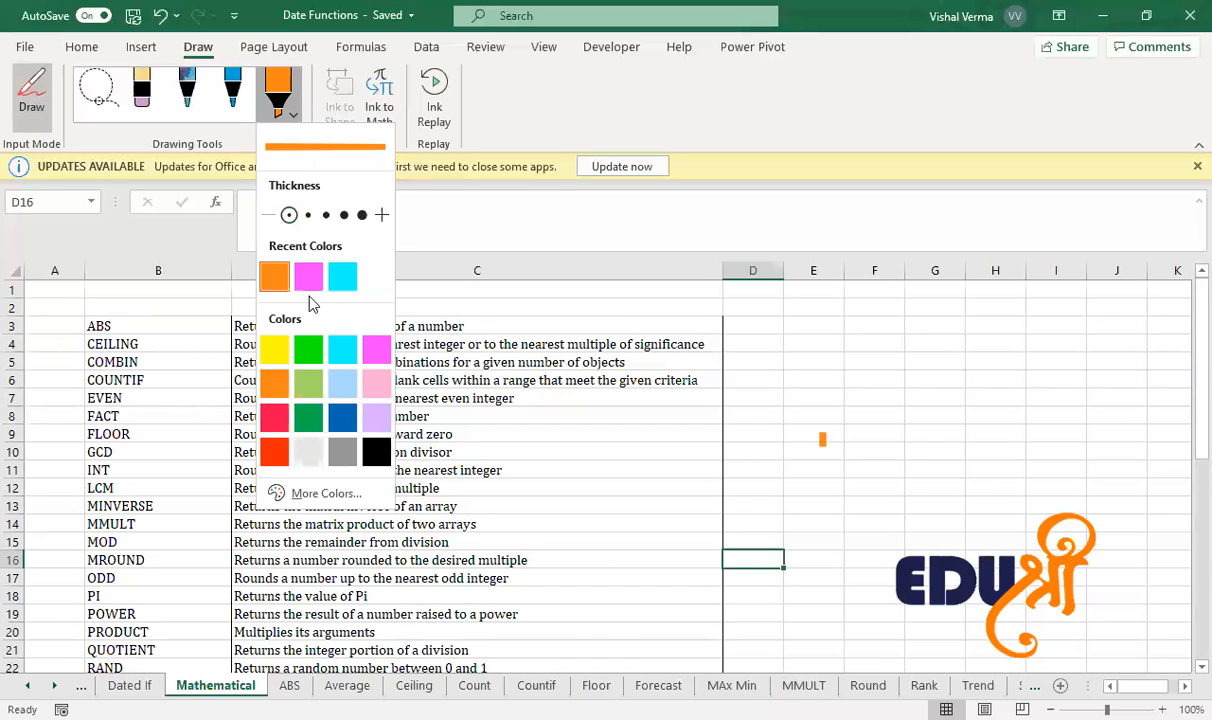
{"action": "left_click", "coordinate": [309, 217]}
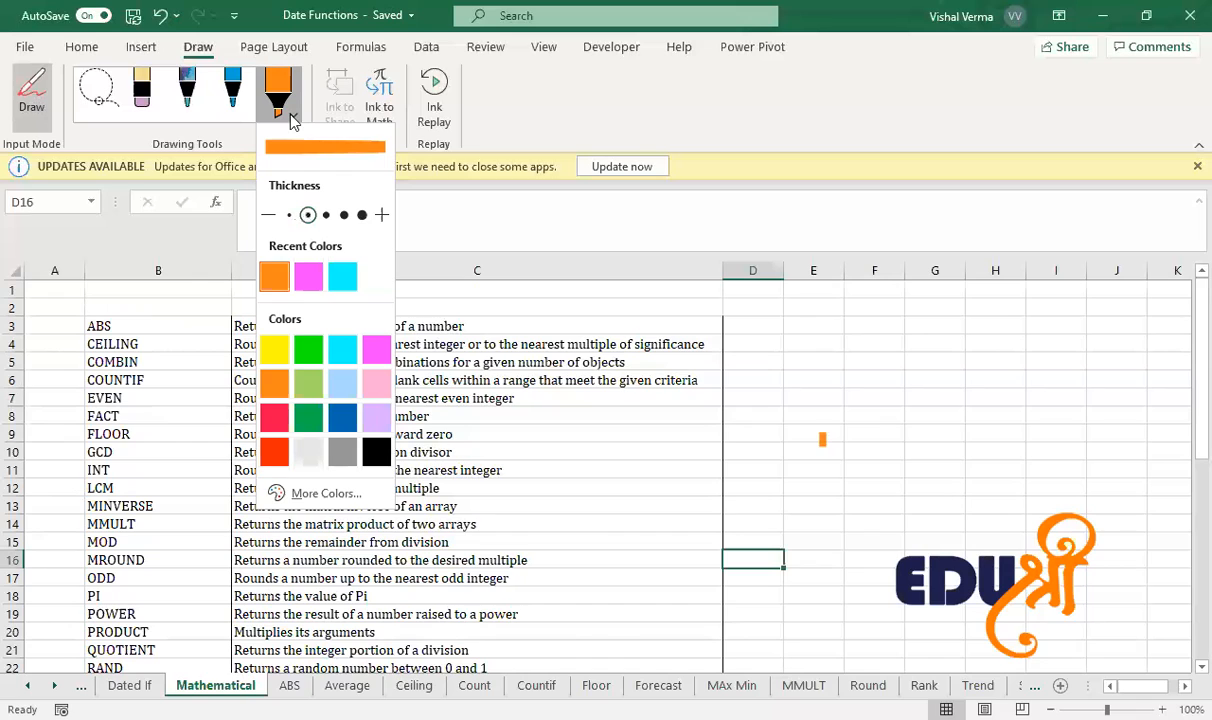
{"action": "left_click", "coordinate": [142, 347]}
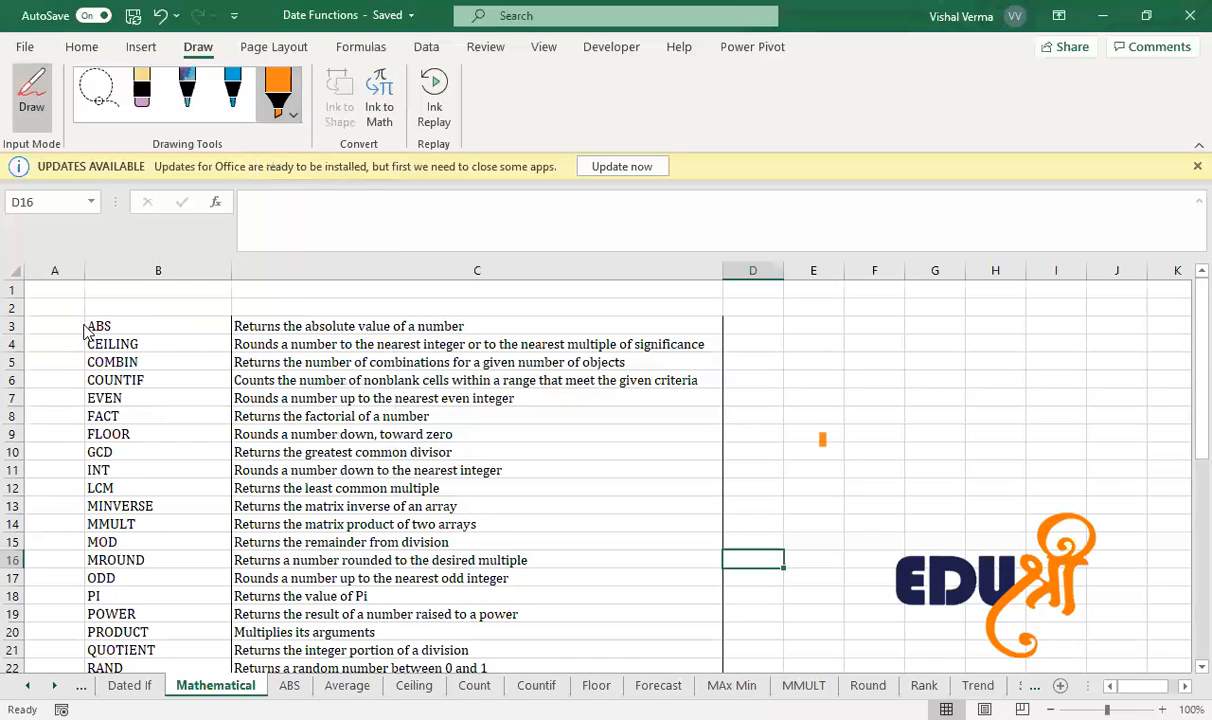
{"action": "left_click_drag", "start_coordinate": [80, 326], "coordinate": [115, 327]}
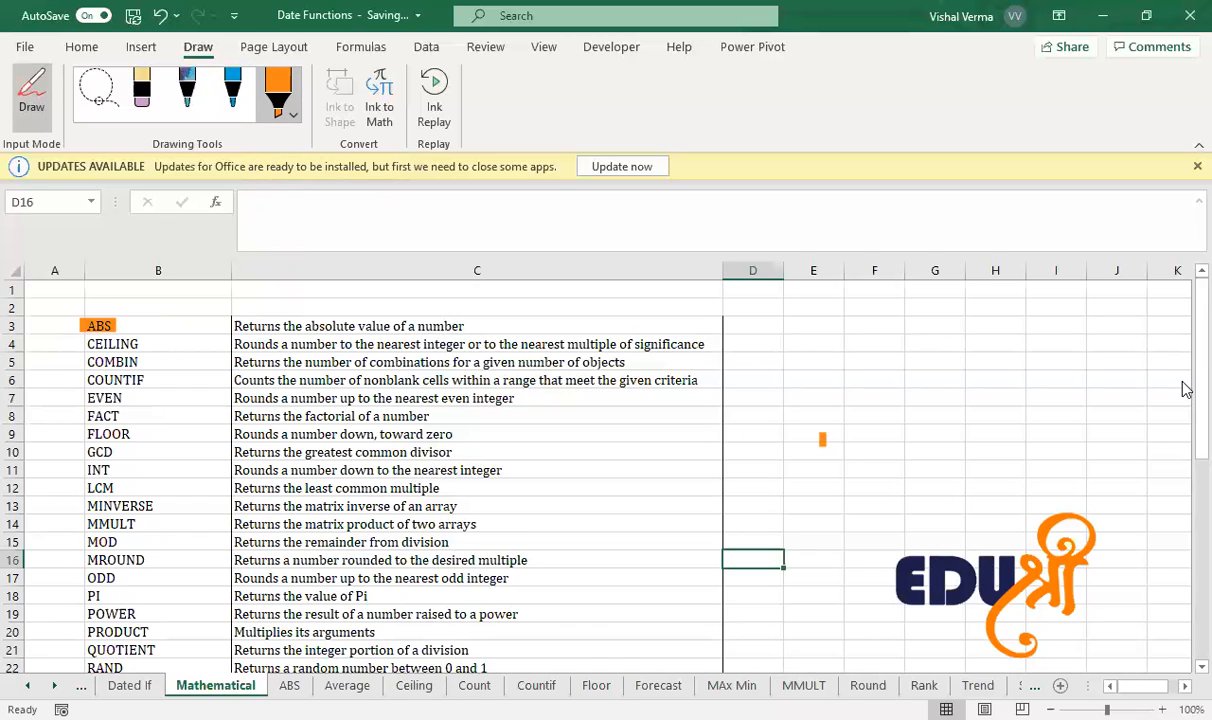
{"action": "left_click_drag", "start_coordinate": [1185, 391], "coordinate": [1185, 590]}
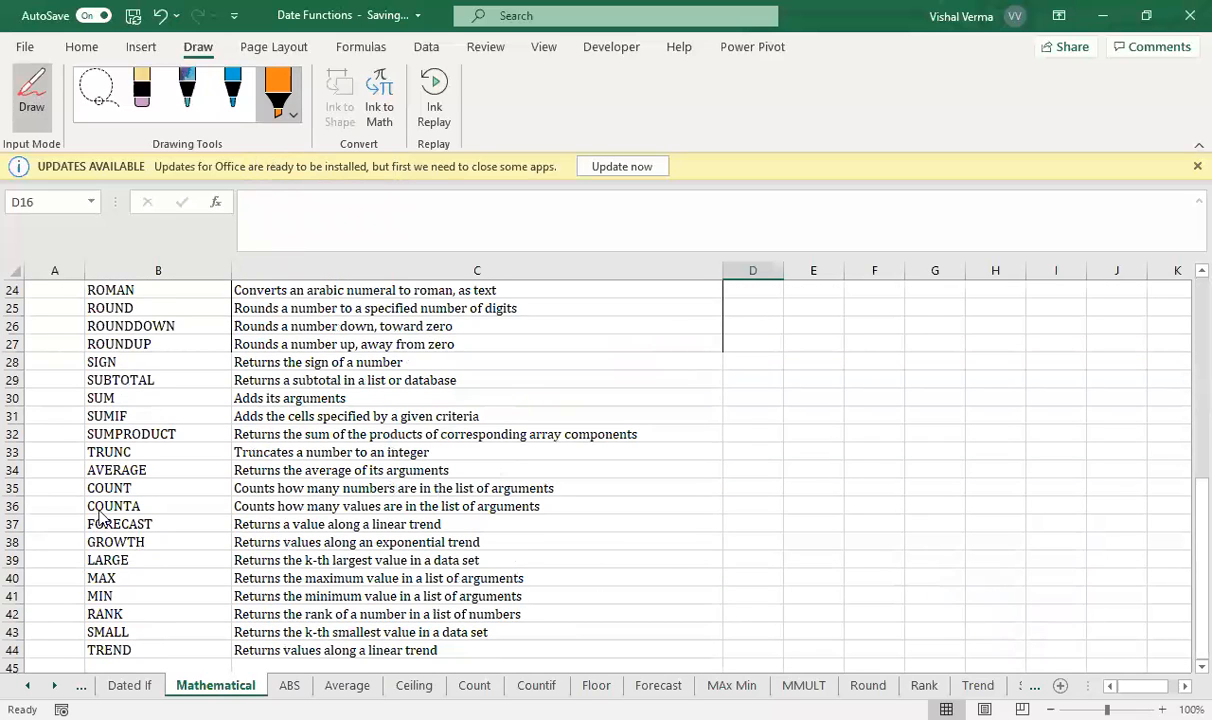
{"action": "left_click_drag", "start_coordinate": [80, 470], "coordinate": [152, 471]}
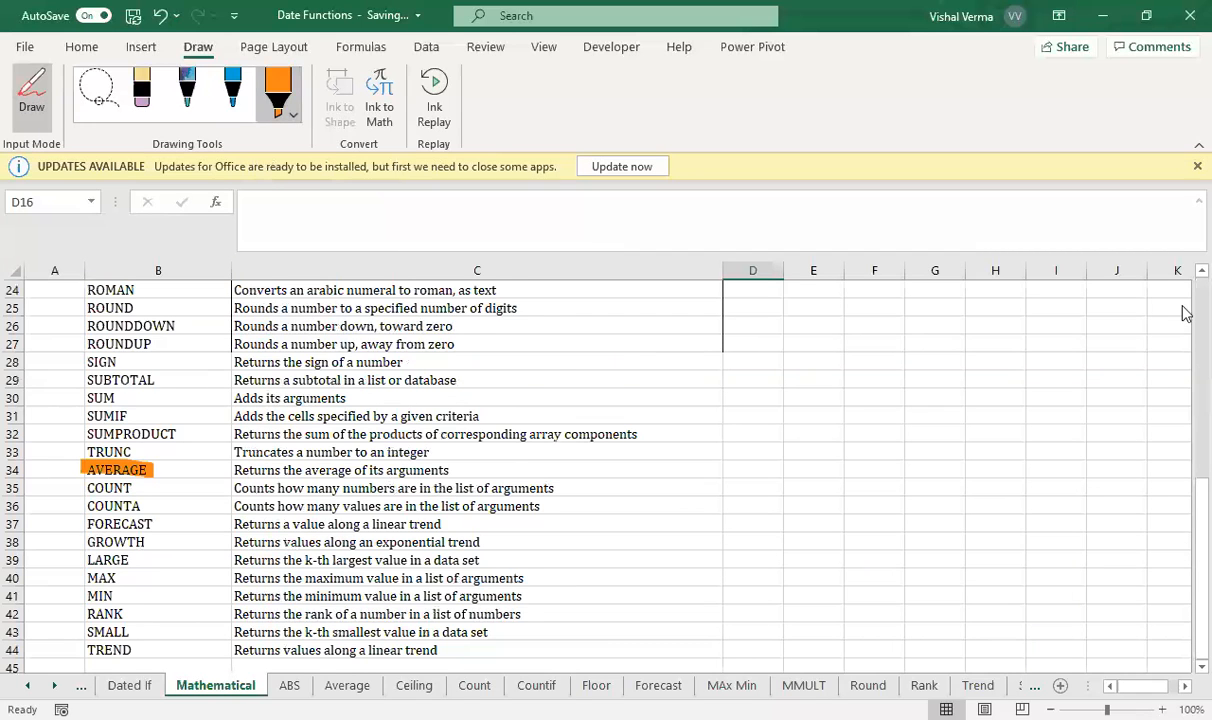
{"action": "left_click_drag", "start_coordinate": [1201, 520], "coordinate": [1184, 308]}
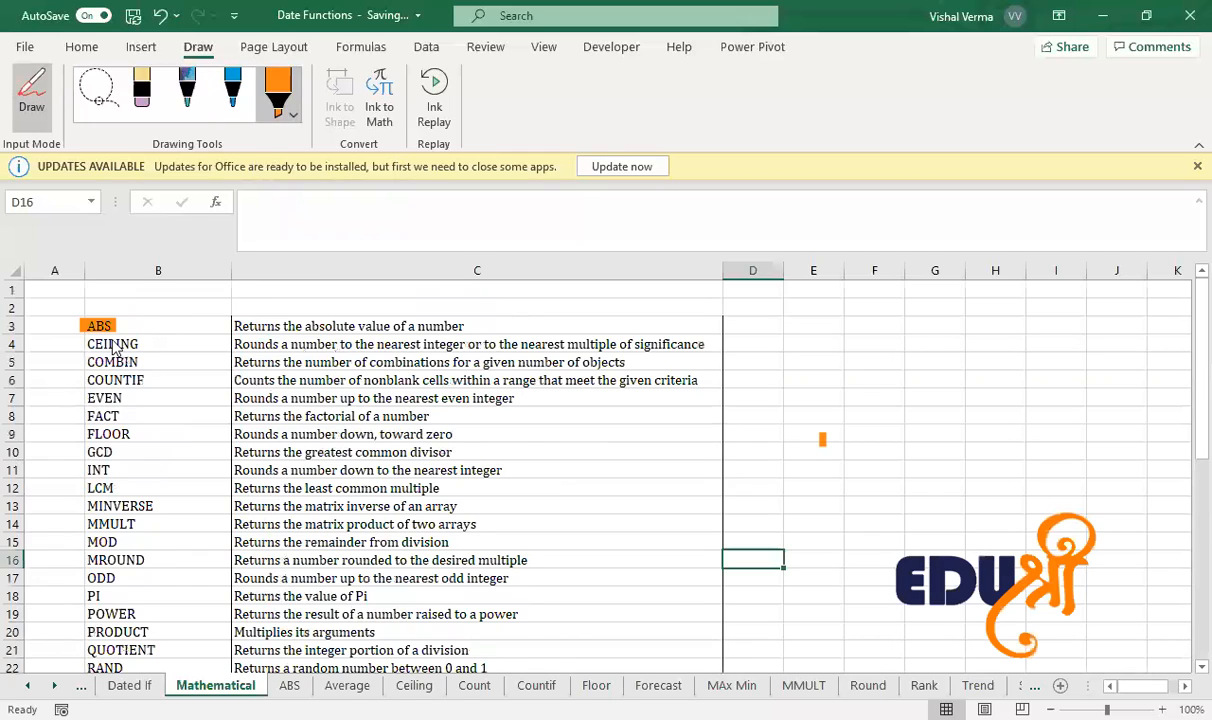
{"action": "left_click_drag", "start_coordinate": [78, 344], "coordinate": [143, 345]}
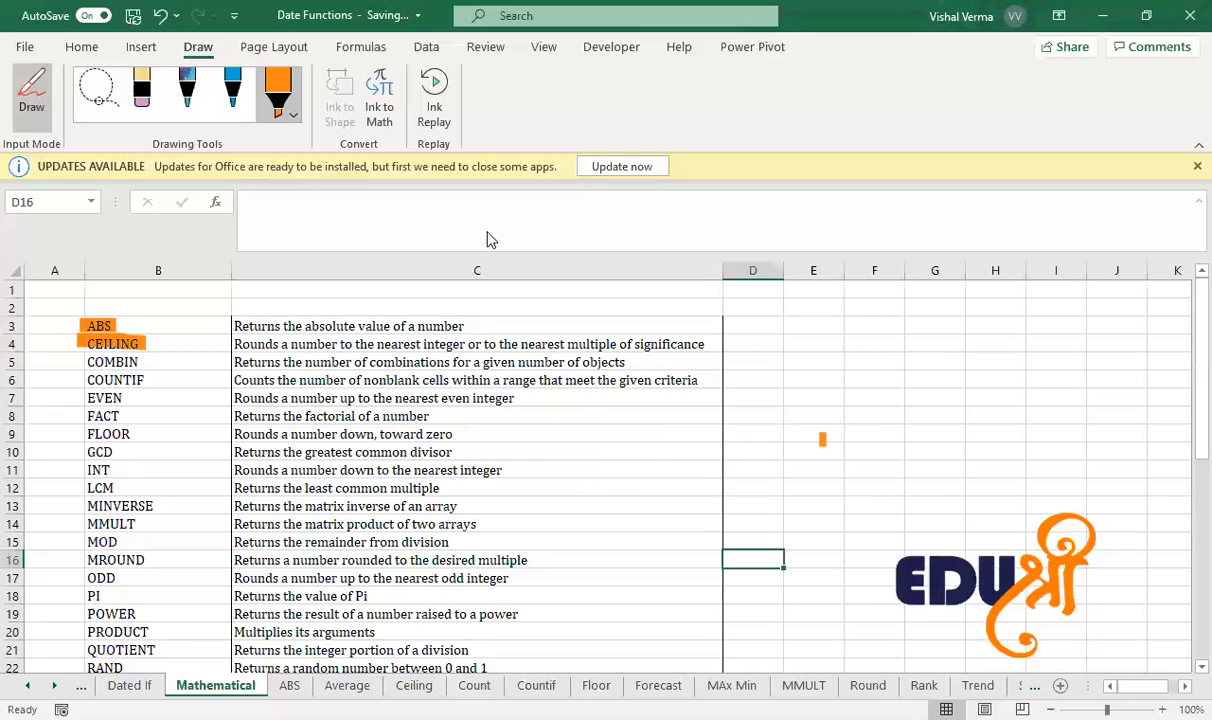
On the ABS sheet, enter the sample numbers -25 in K4 and 25 in K5.
{"action": "left_click", "coordinate": [289, 685]}
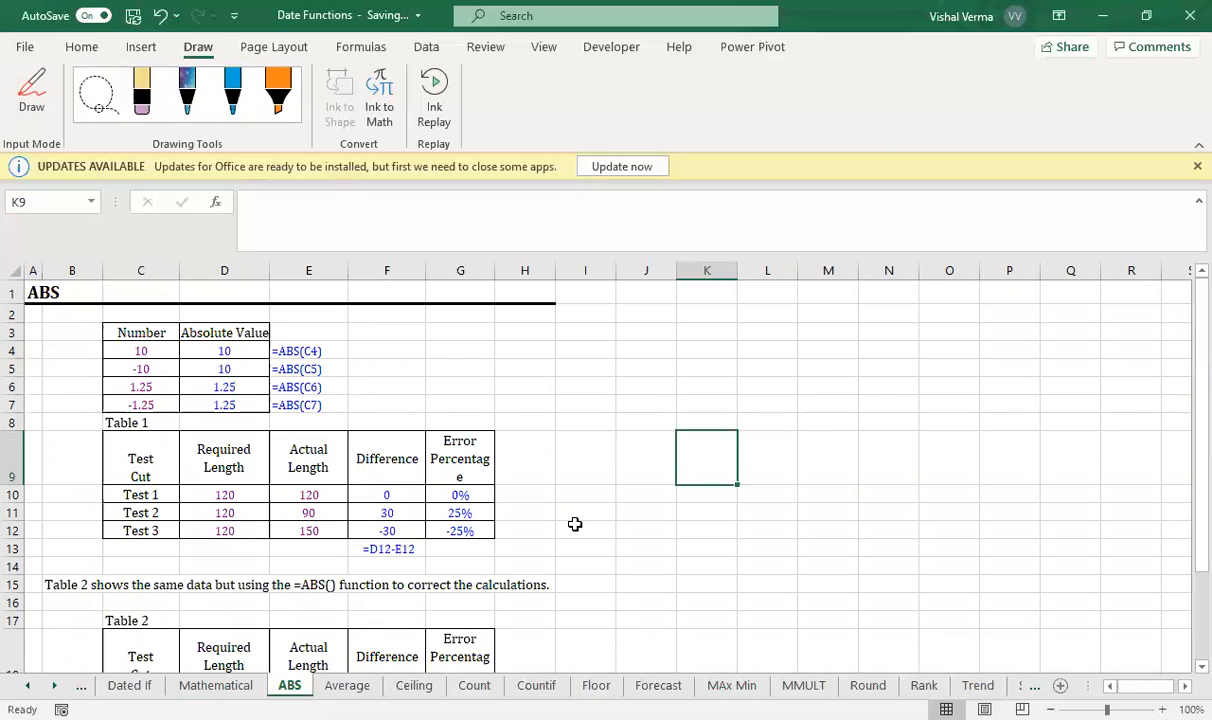
{"action": "left_click", "coordinate": [713, 346]}
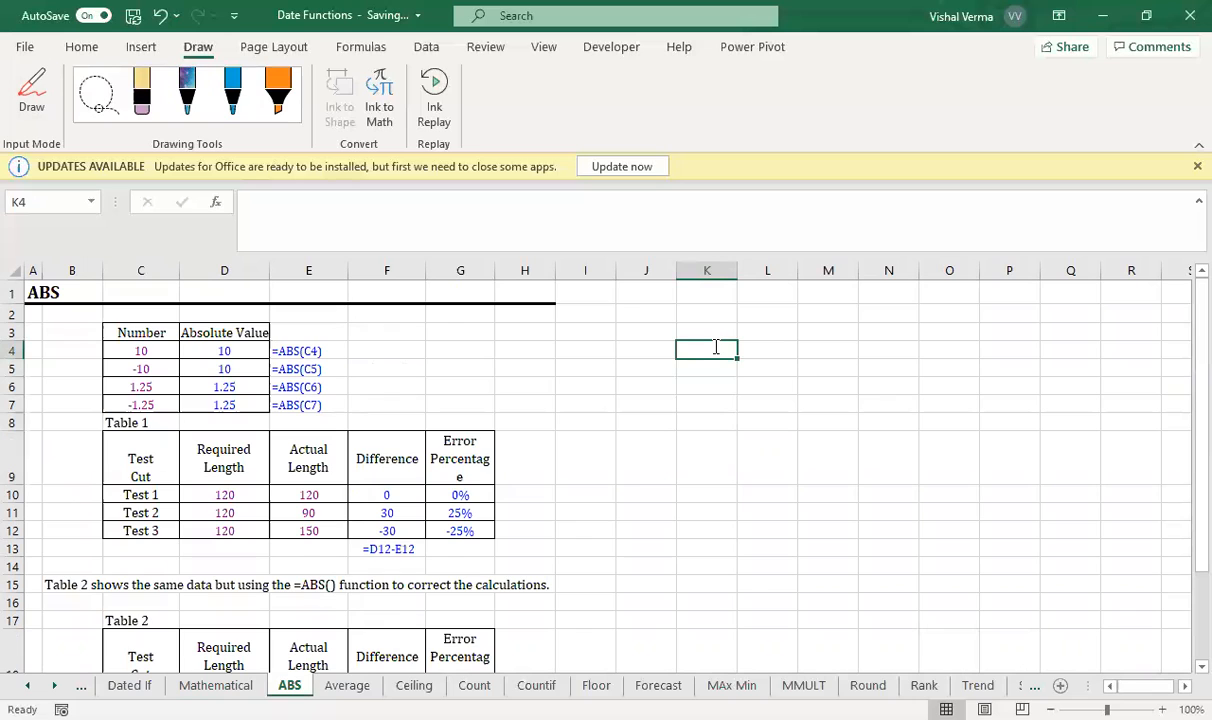
{"action": "type", "text": "-25"}
{"action": "key", "text": "Return"}
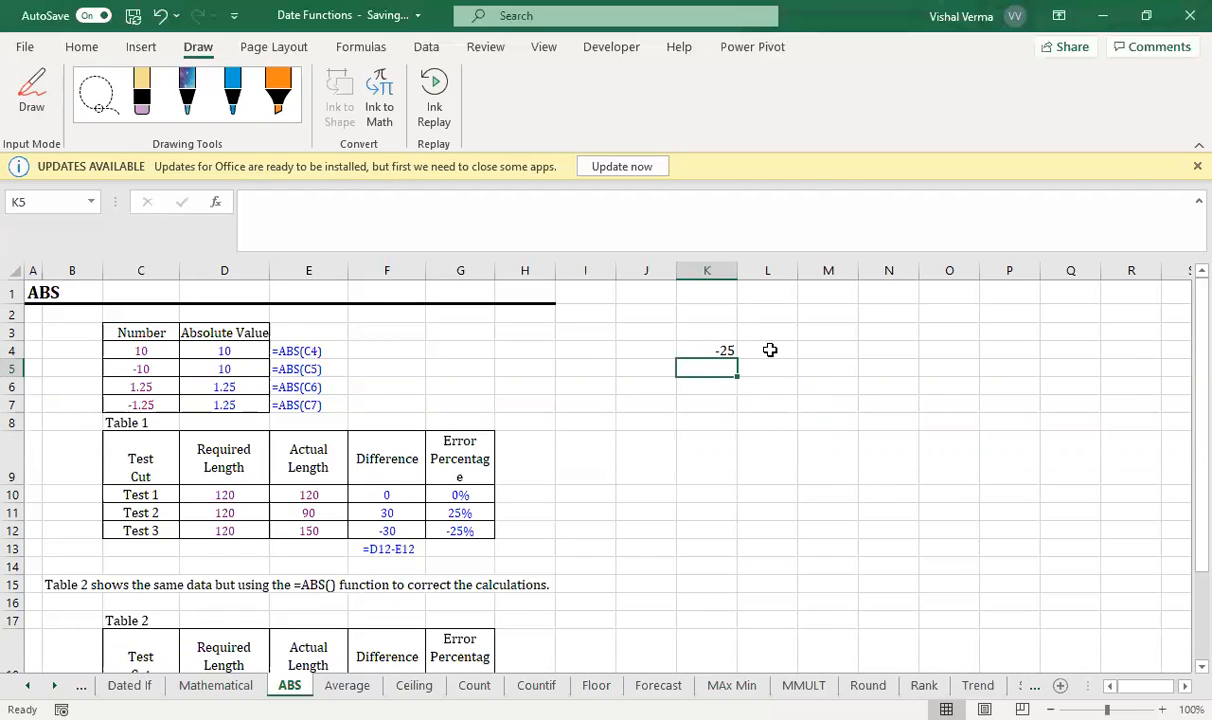
{"action": "type", "text": "25"}
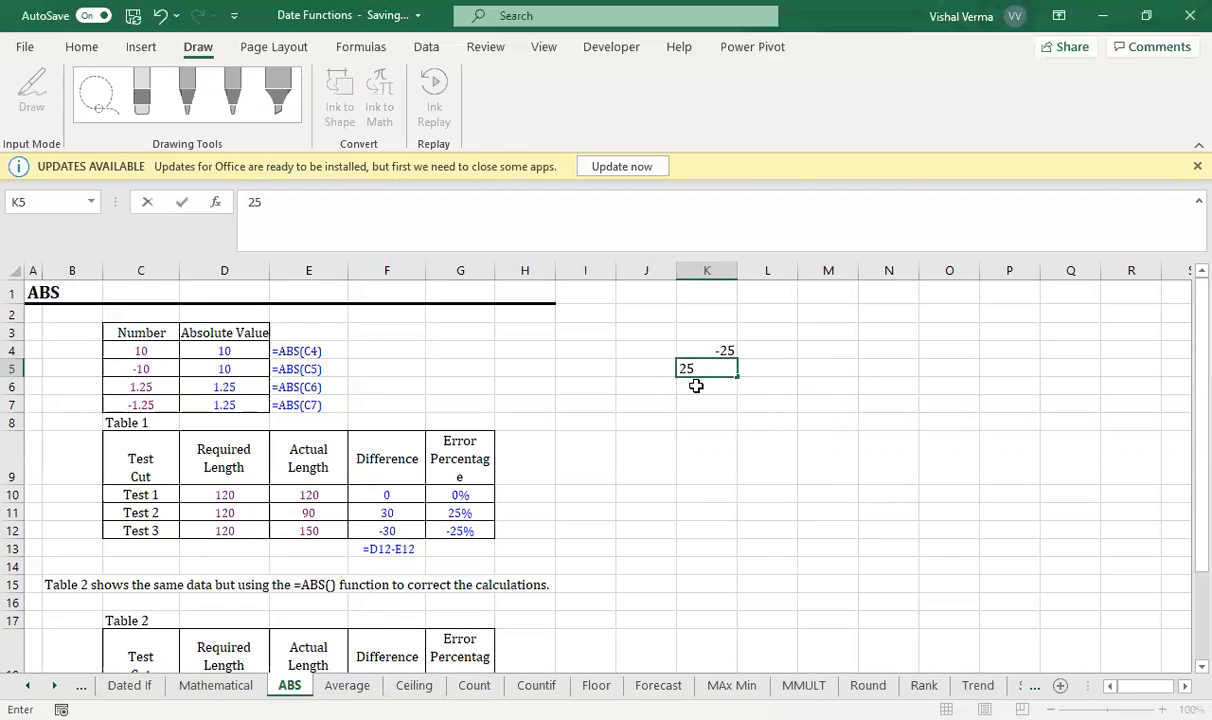
{"action": "key", "text": "Return"}
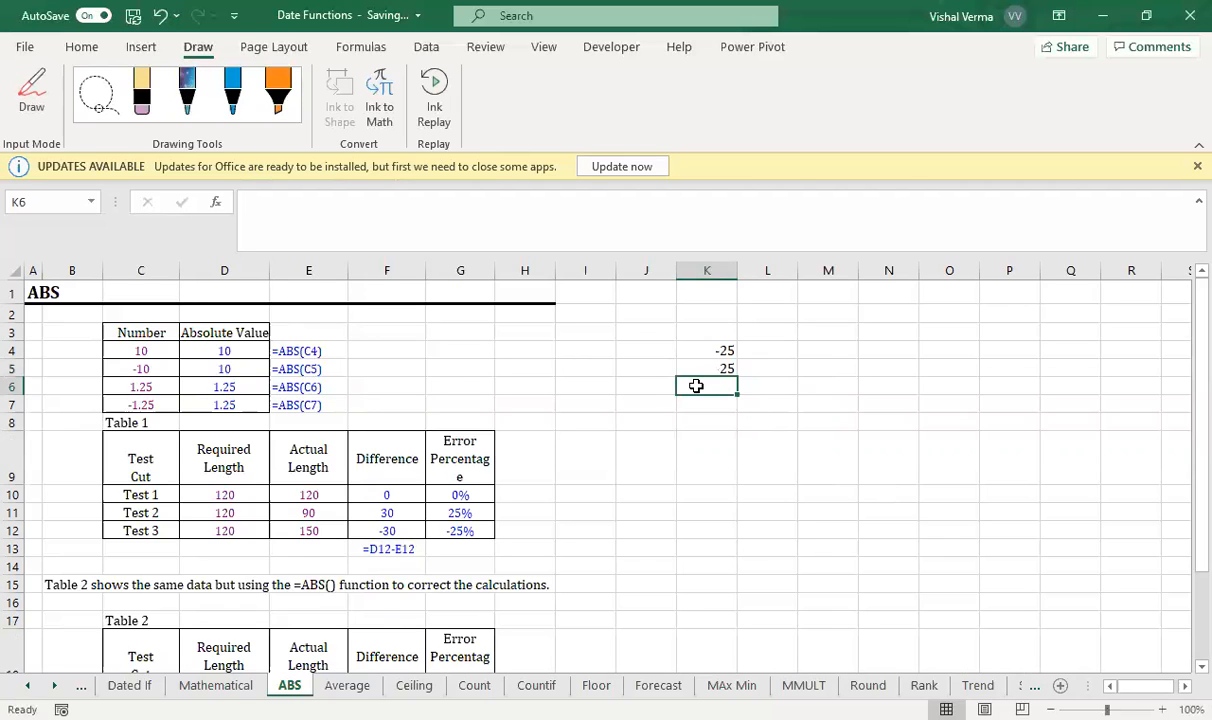
Enter the formula =ABS(K4) in cell L4 to get the absolute value of the sample number.
{"action": "left_click", "coordinate": [760, 348]}
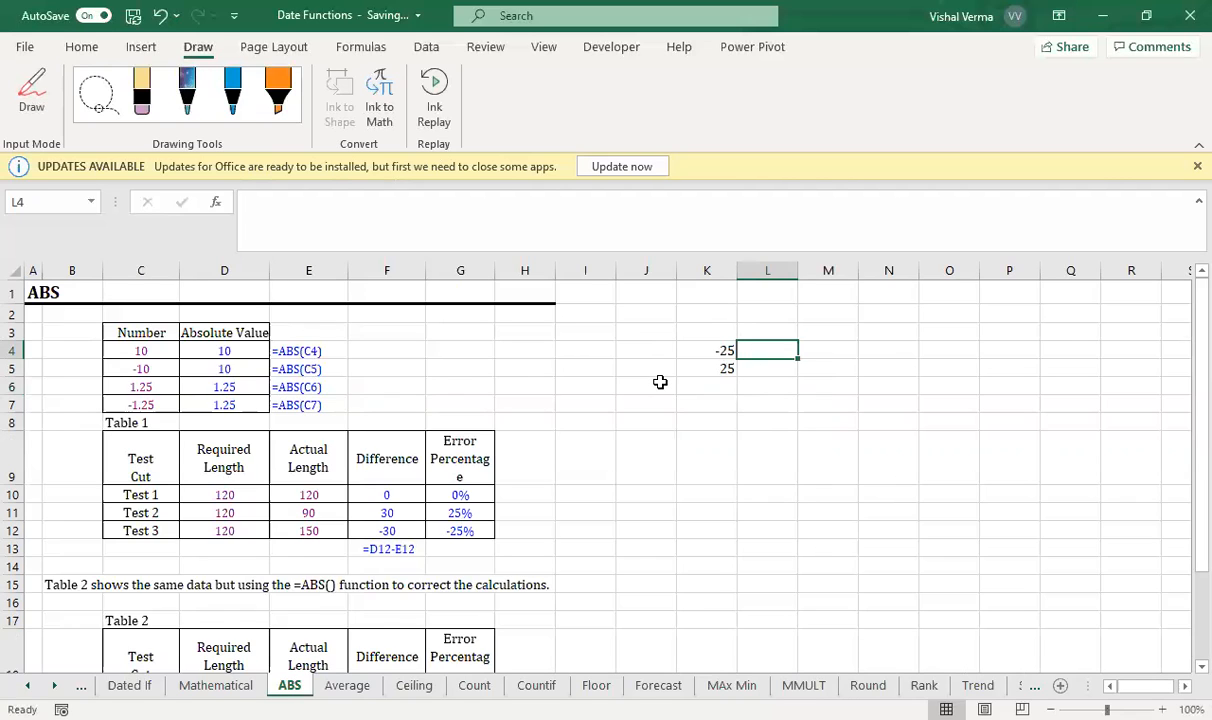
{"action": "type", "text": "="}
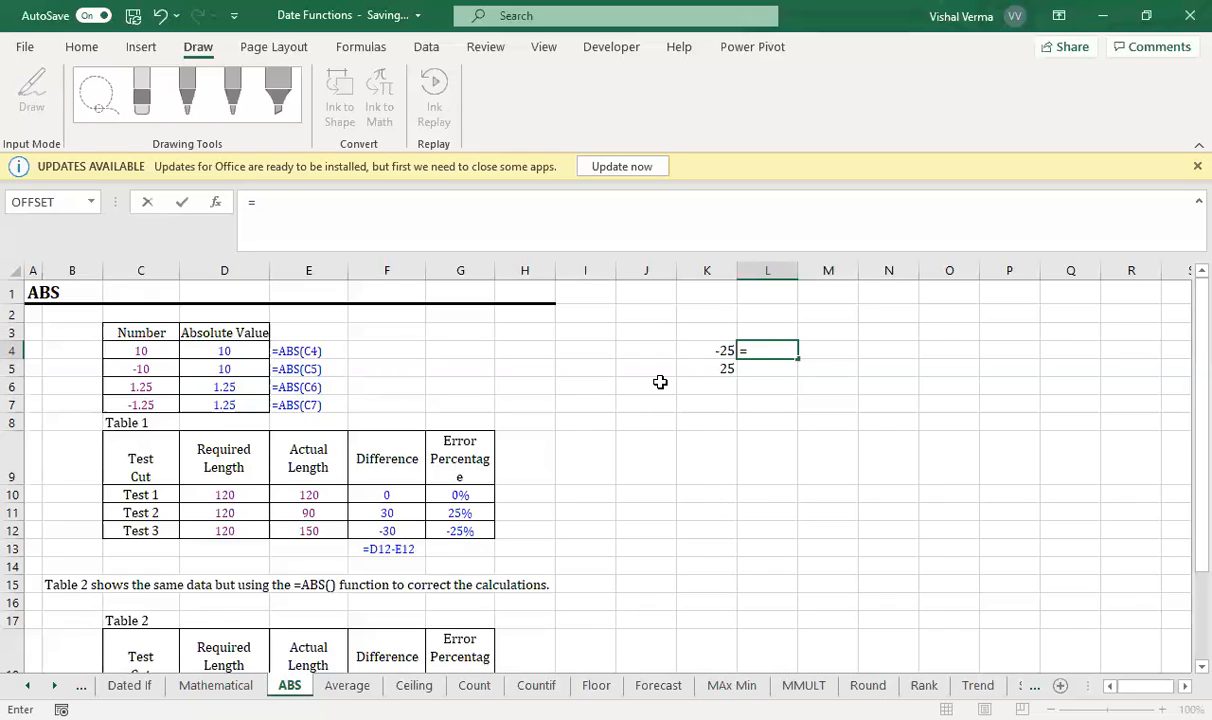
{"action": "type", "text": "ABS("}
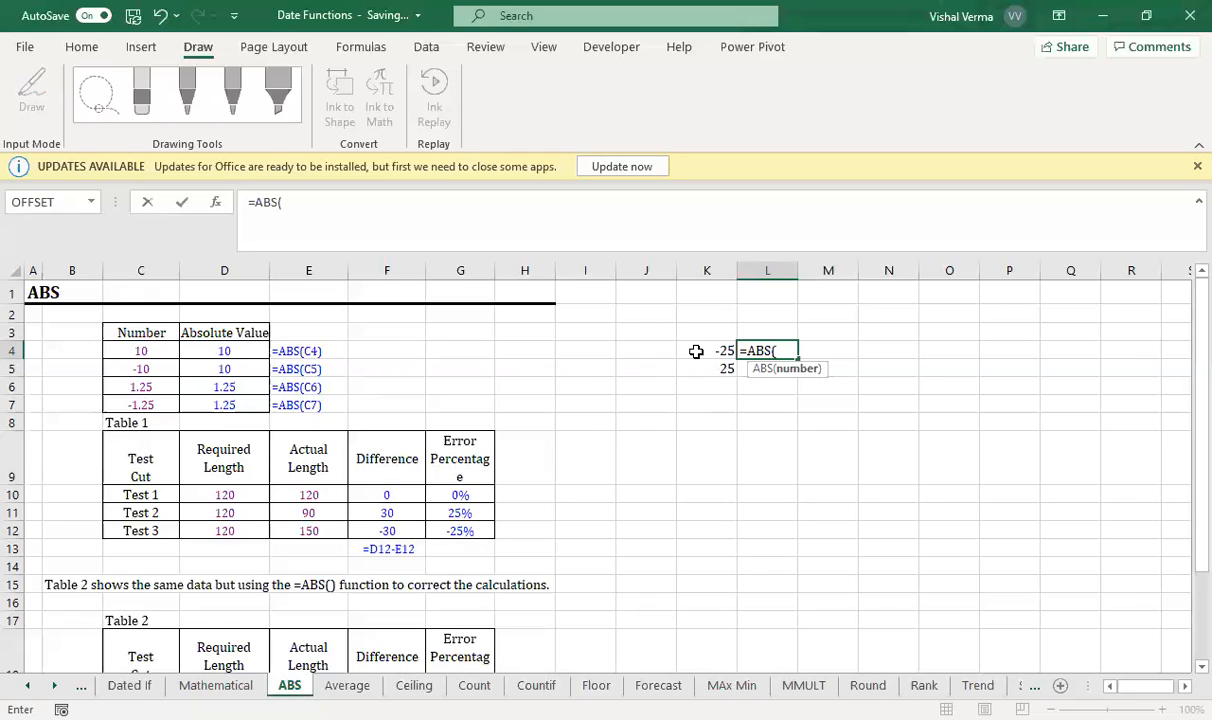
{"action": "left_click", "coordinate": [696, 351]}
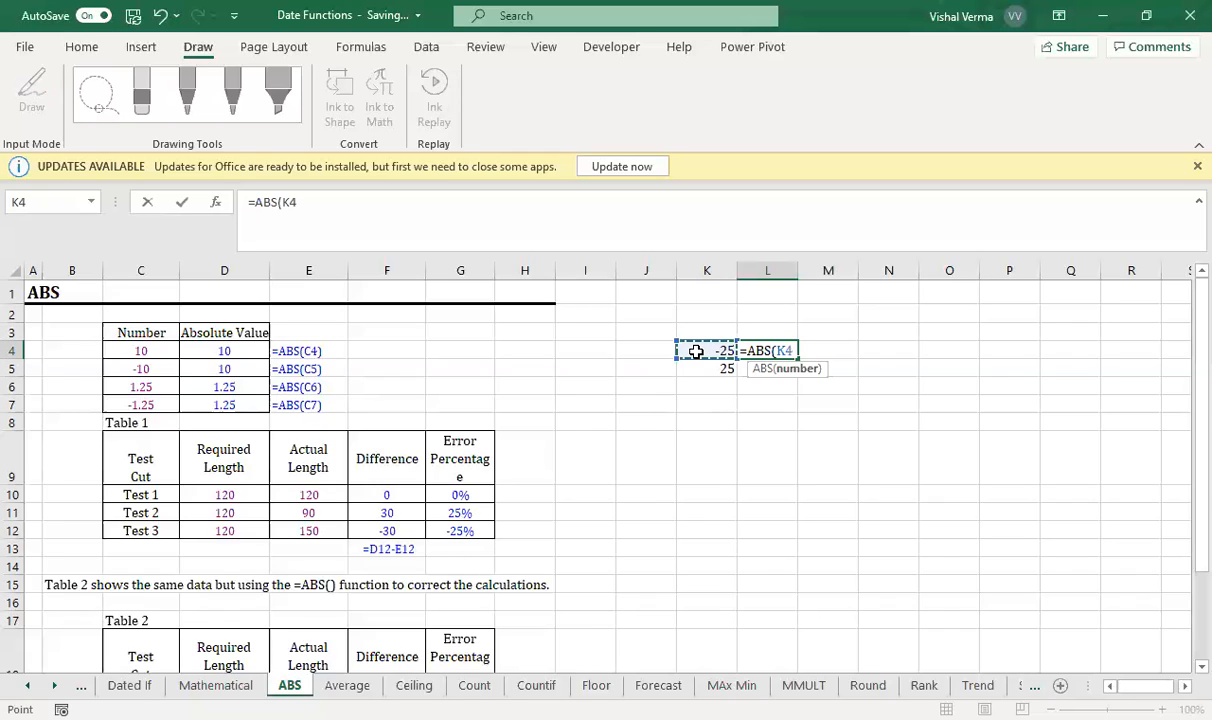
{"action": "type", "text": ")"}
{"action": "key", "text": "Return"}
{"action": "left_click", "coordinate": [778, 353]}
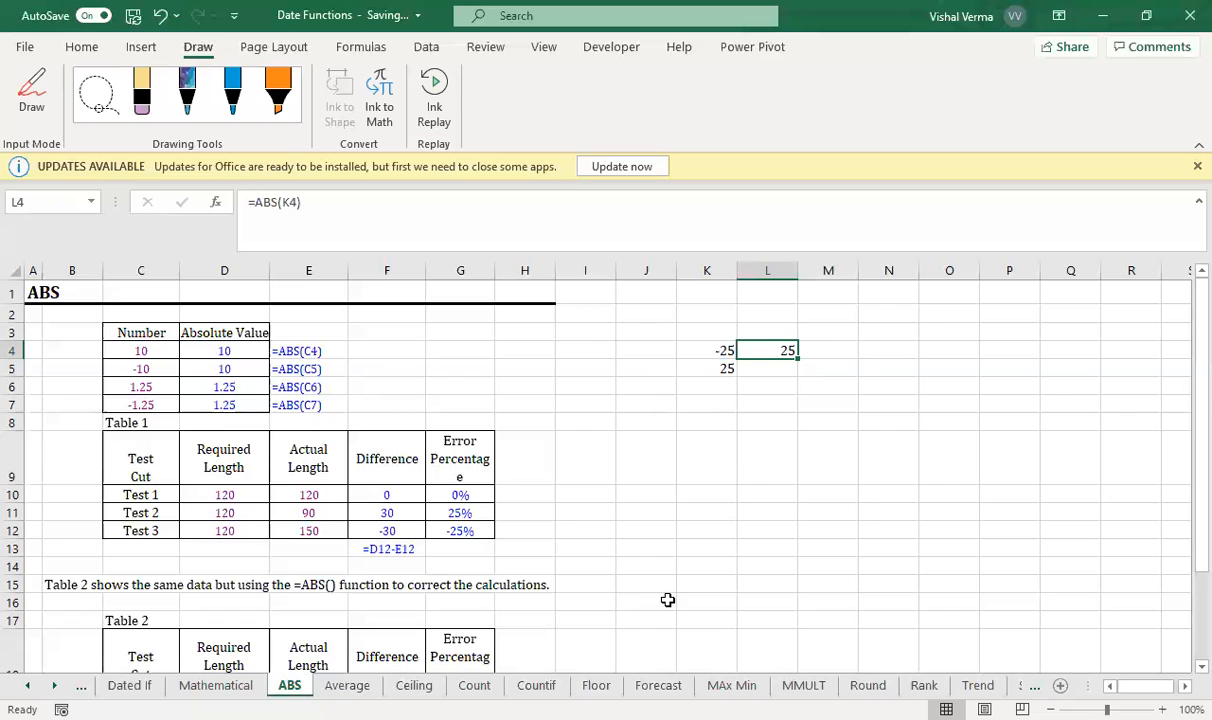
On the Average sheet, calculate the mean temperature in F12 with the formula =AVERAGE(B3:H3).
{"action": "key", "text": "ctrl+Page_Down"}
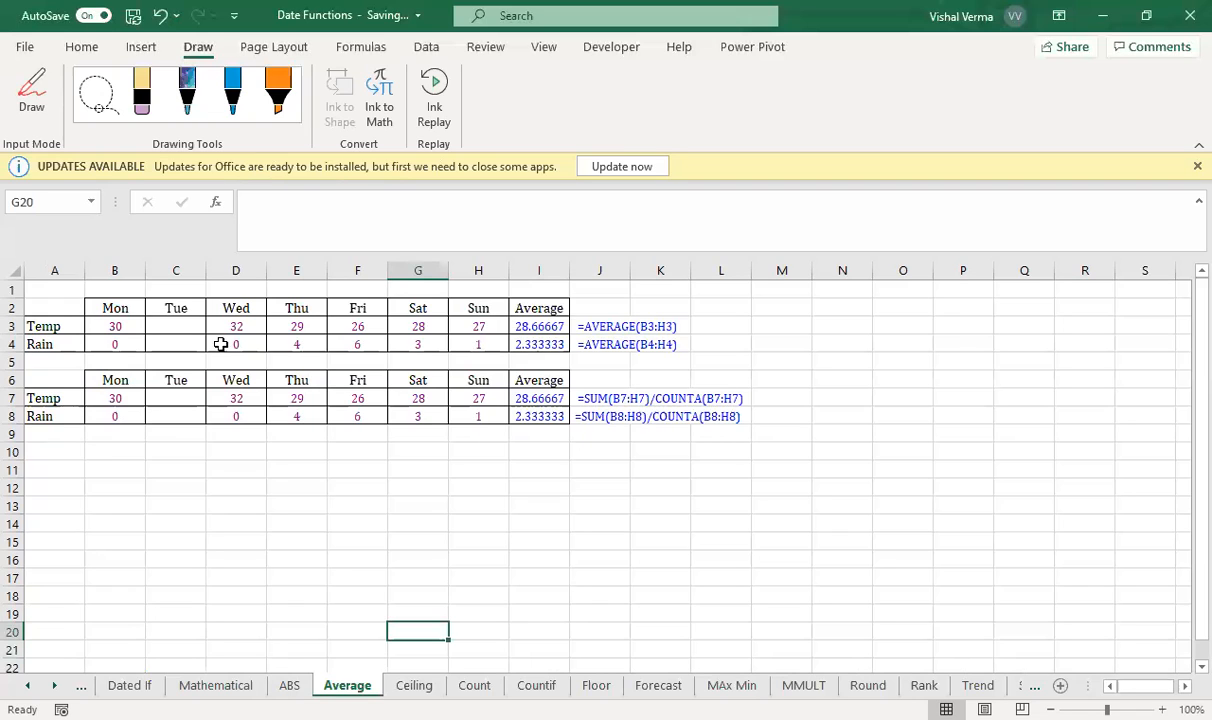
{"action": "left_click", "coordinate": [357, 490]}
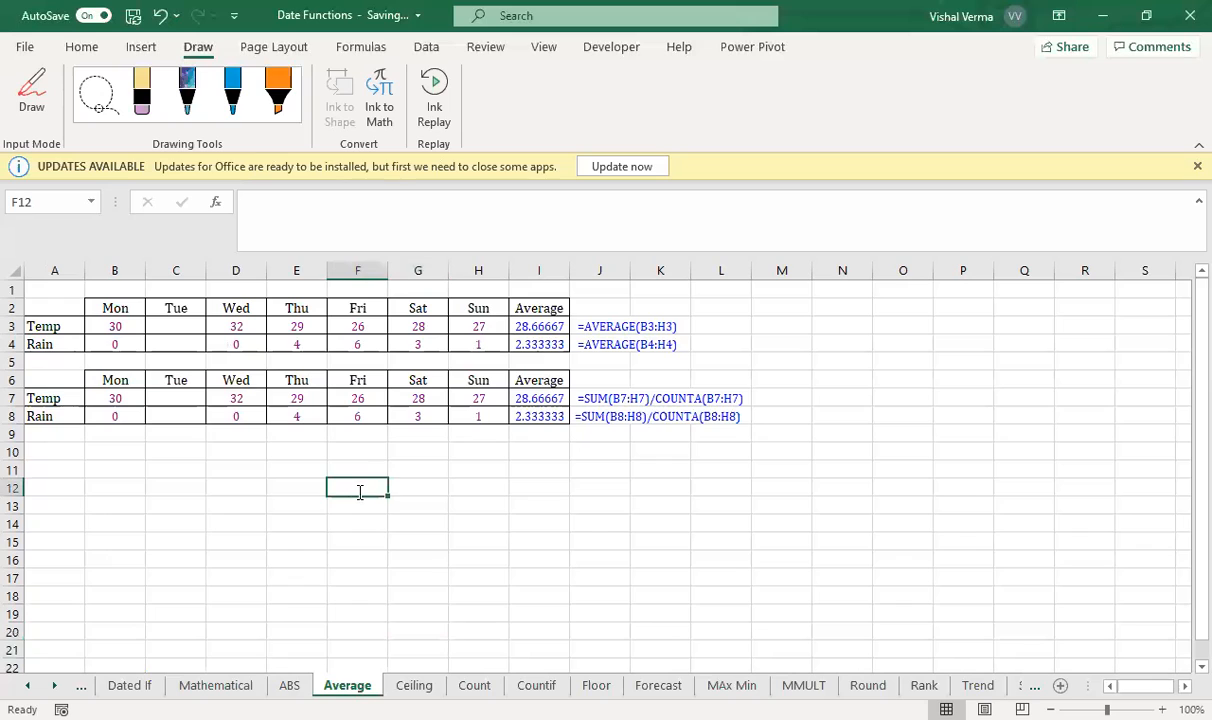
{"action": "type", "text": "="}
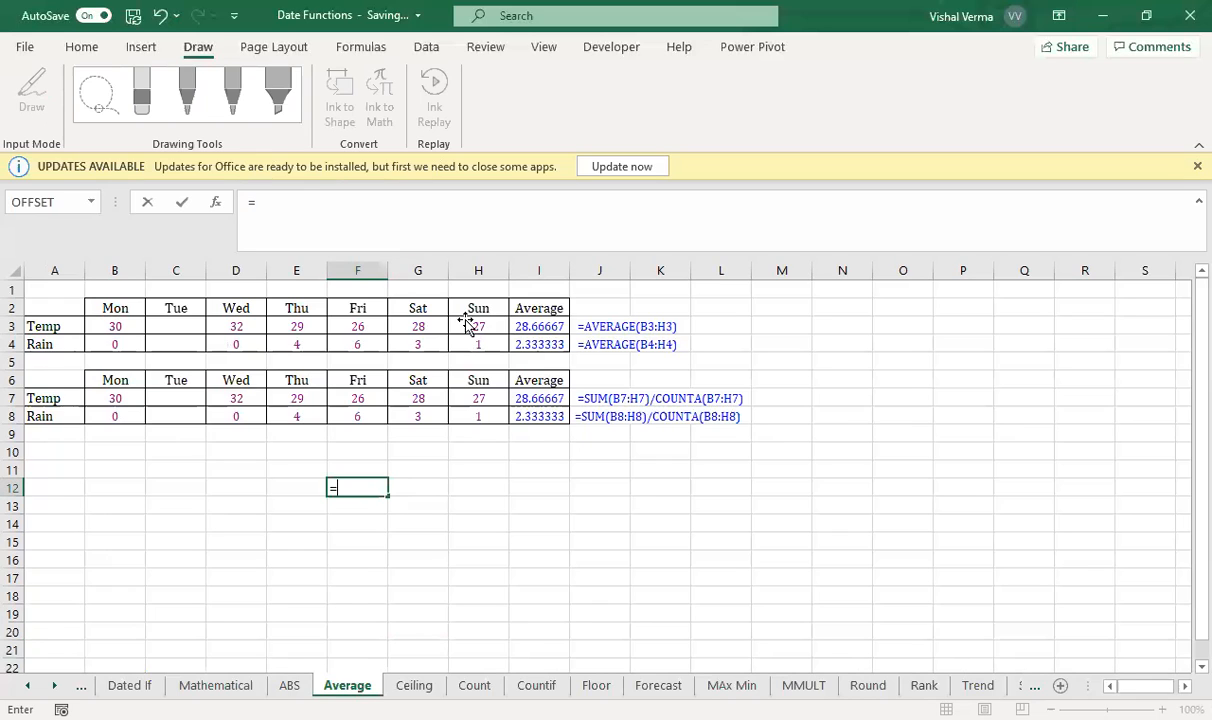
{"action": "type", "text": "AVERAGE(B3:H3)"}
{"action": "key", "text": "Return"}
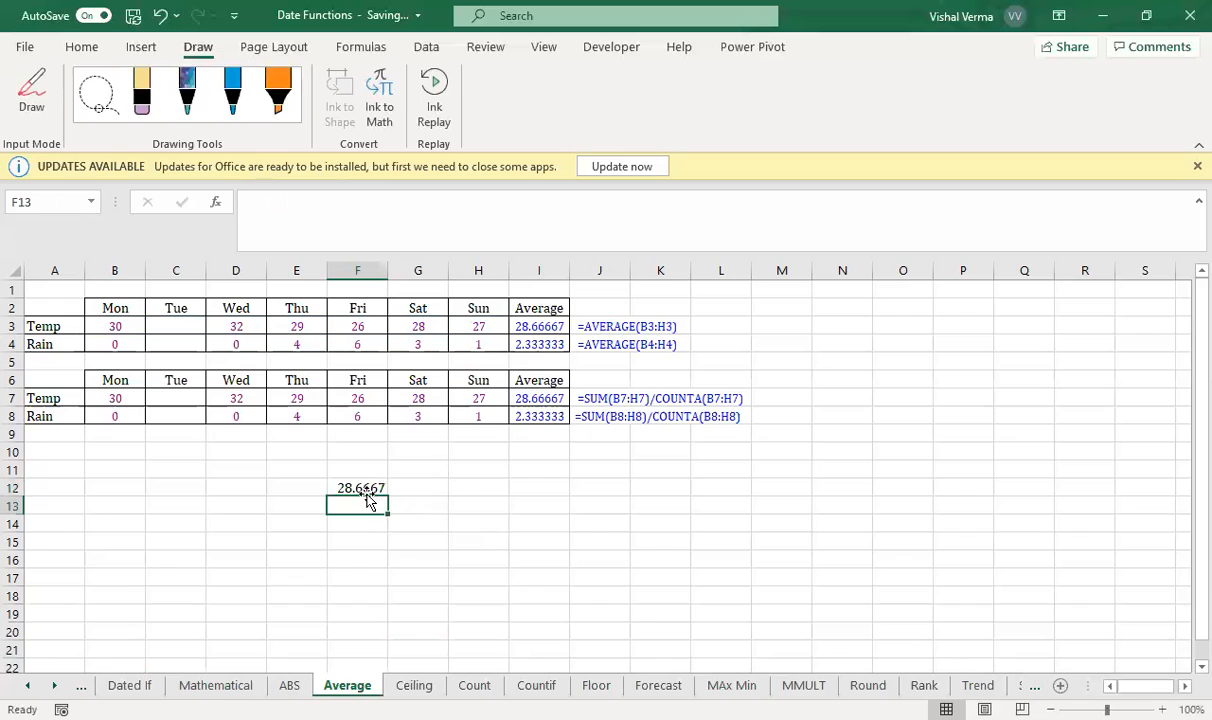
{"action": "left_click", "coordinate": [384, 490]}
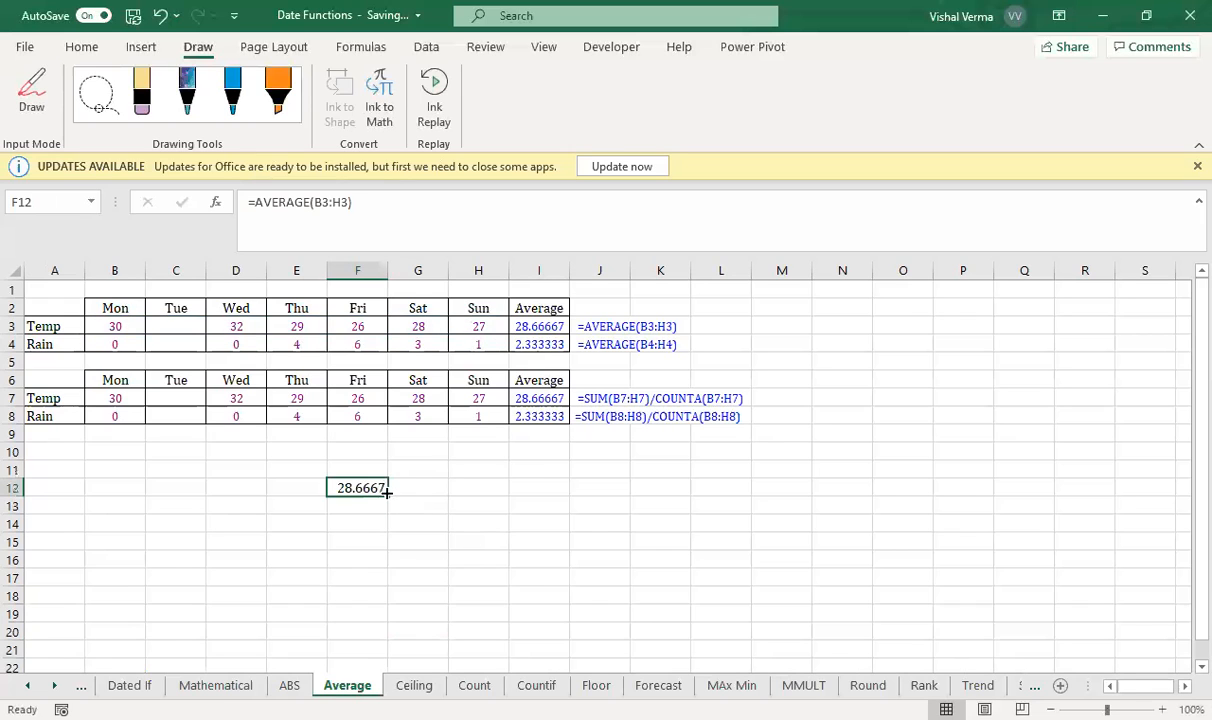
Copy the average formula from F12 down to F13 to cover the rain row.
{"action": "left_click_drag", "start_coordinate": [387, 495], "coordinate": [360, 505]}
{"action": "key", "text": "Down"}
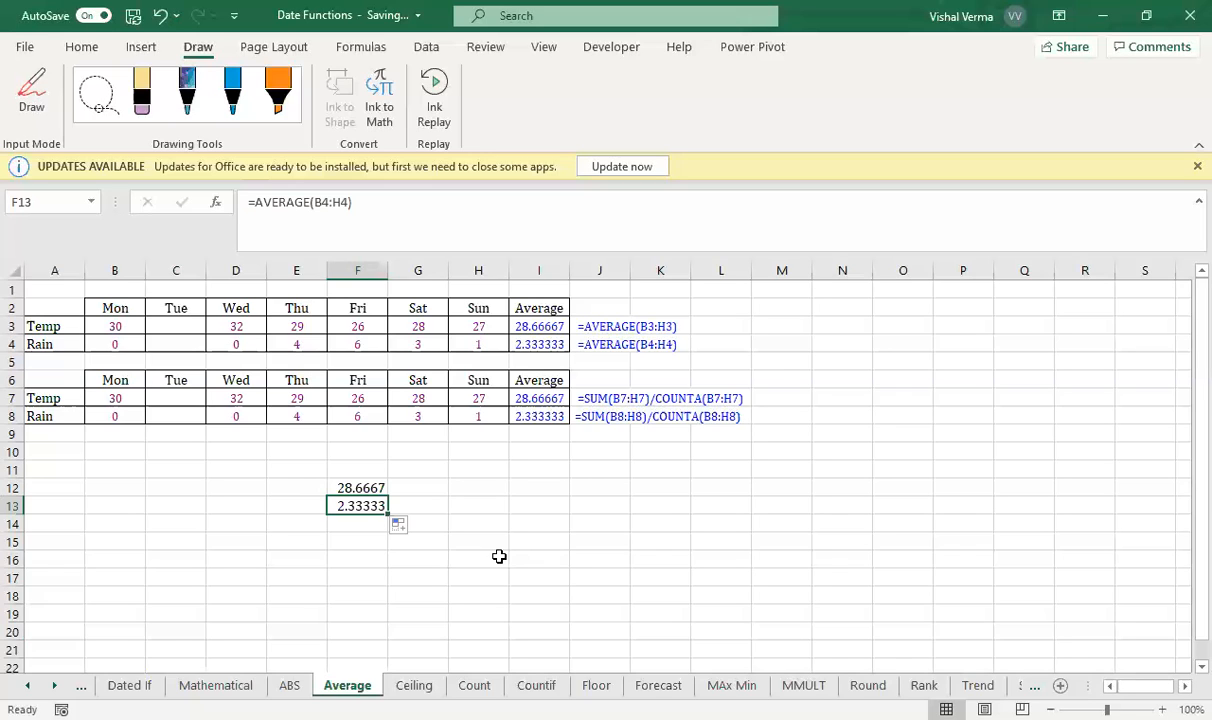
Enter the formula =IF(AVERAGE(B3:H3>=30),"Hot","Okay") in H12 to classify the average temperature.
{"action": "left_click", "coordinate": [476, 486]}
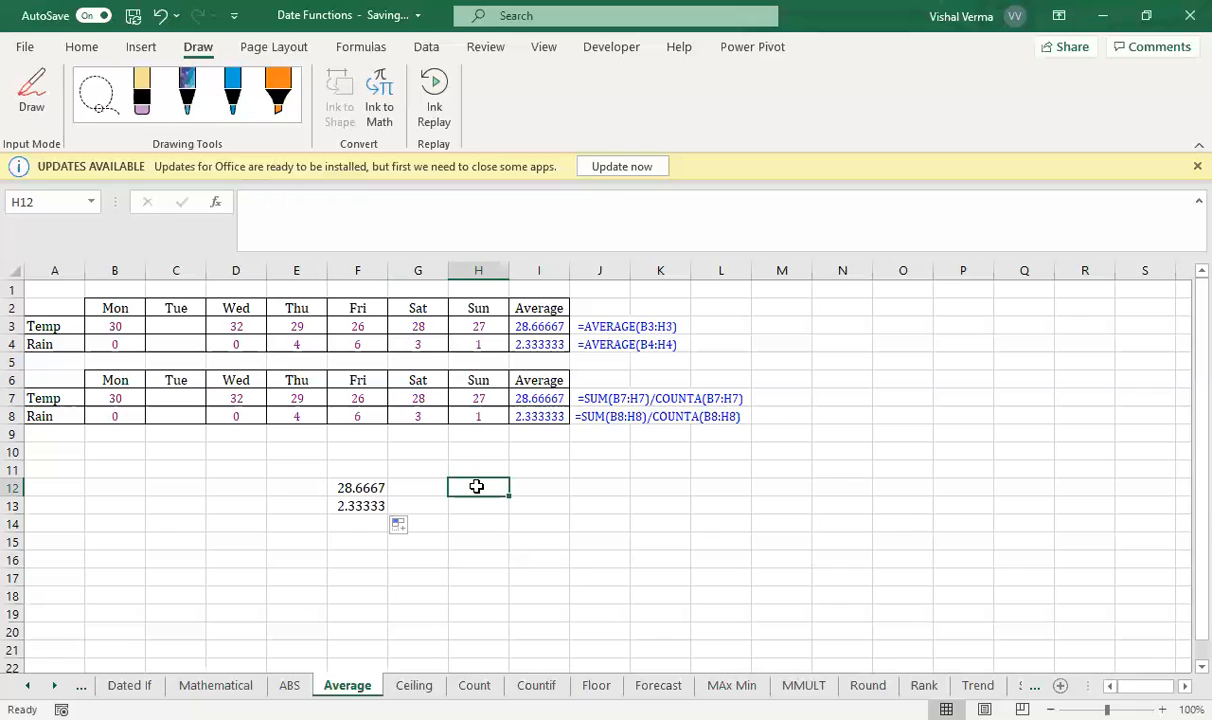
{"action": "type", "text": "="}
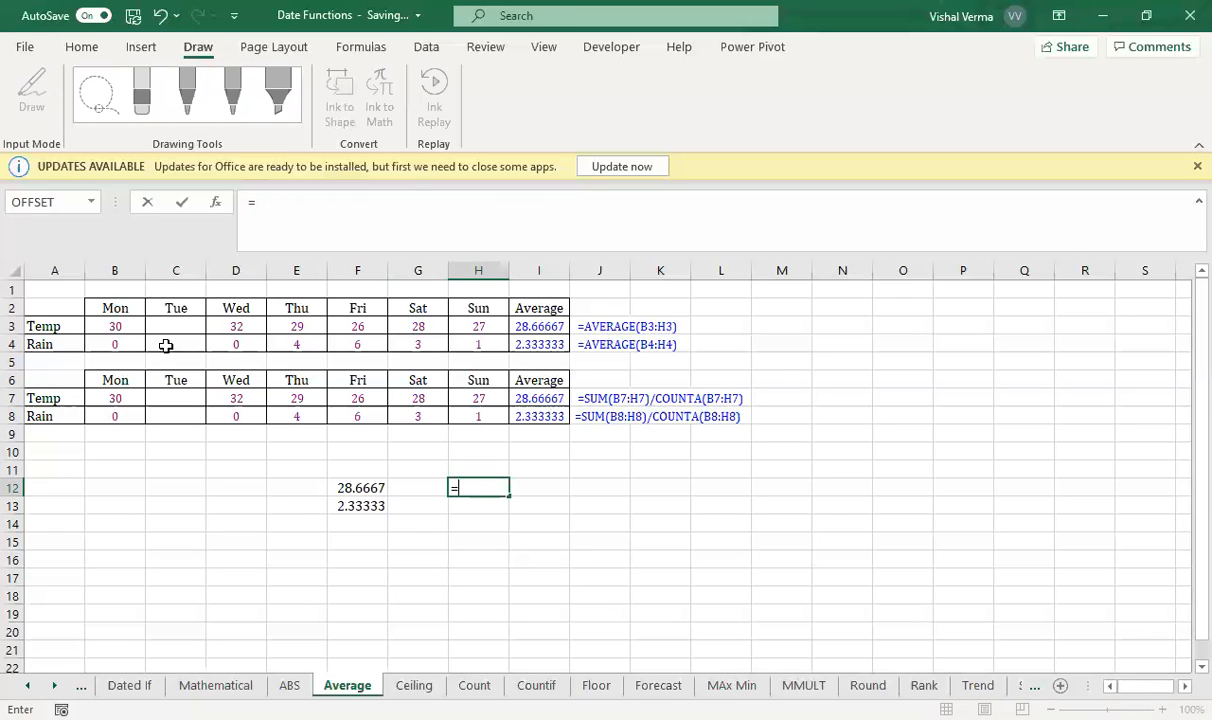
{"action": "type", "text": "IF(AVERAGE("}
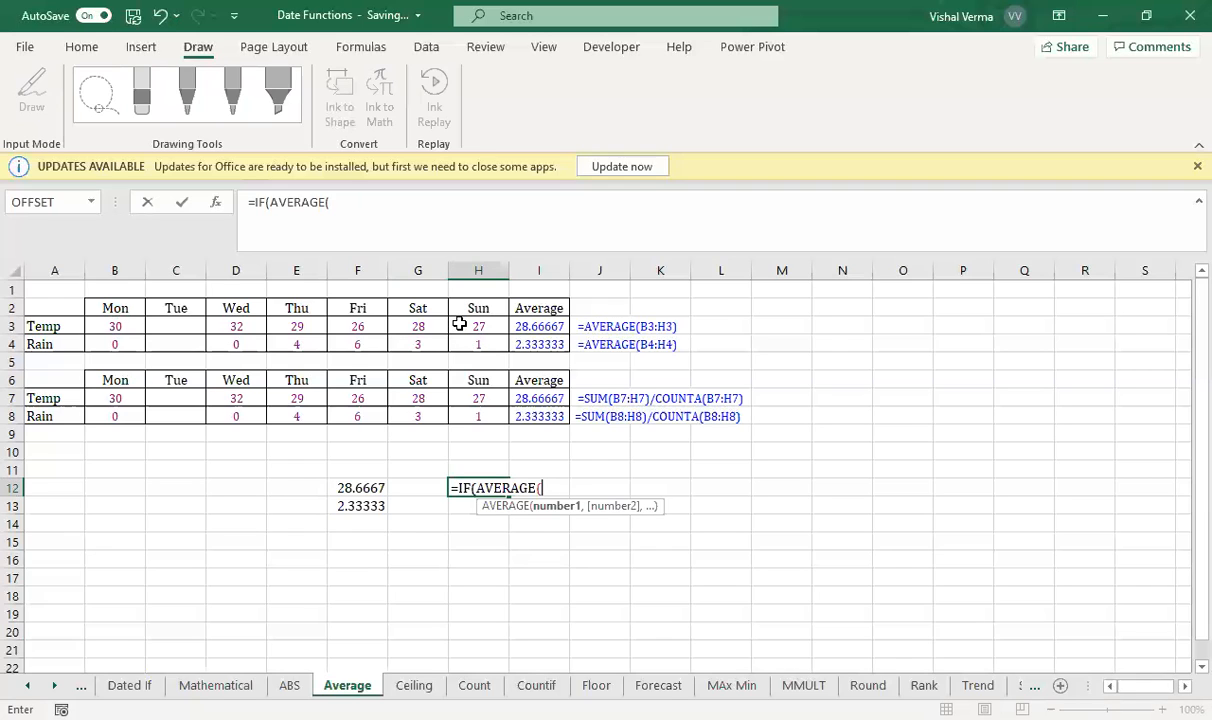
{"action": "left_click_drag", "start_coordinate": [115, 326], "coordinate": [459, 324]}
{"action": "type", "text": ">="}
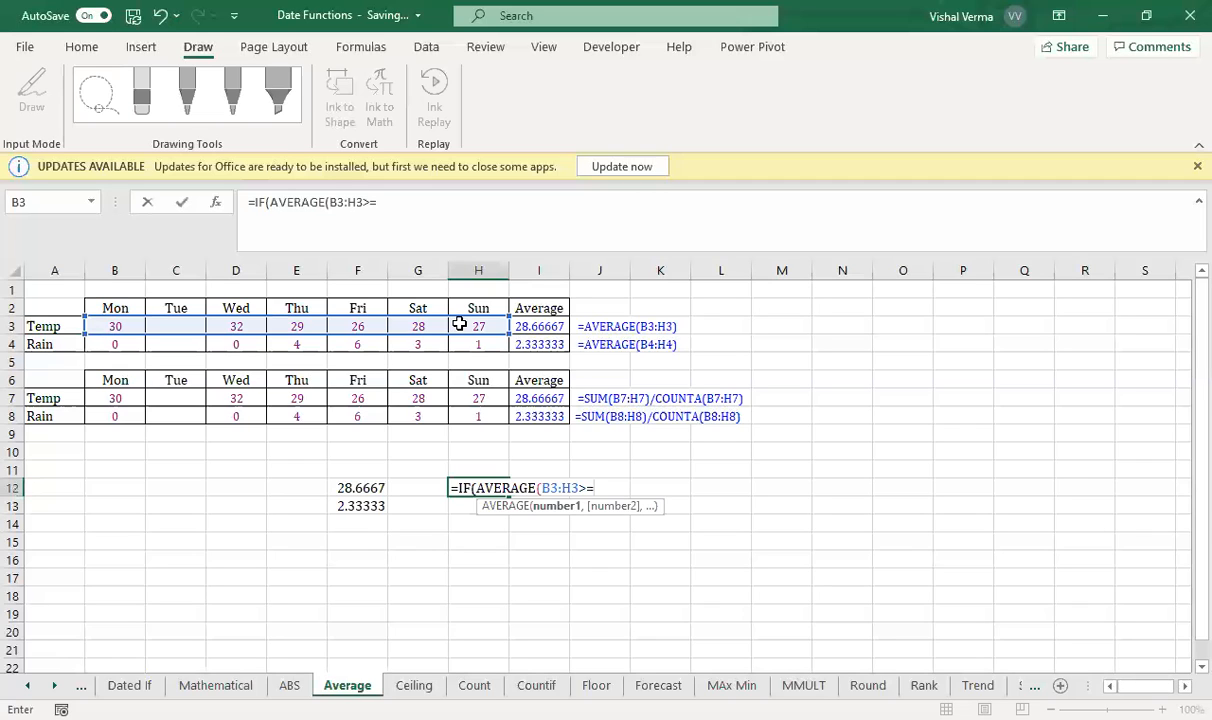
{"action": "type", "text": "30,\""}
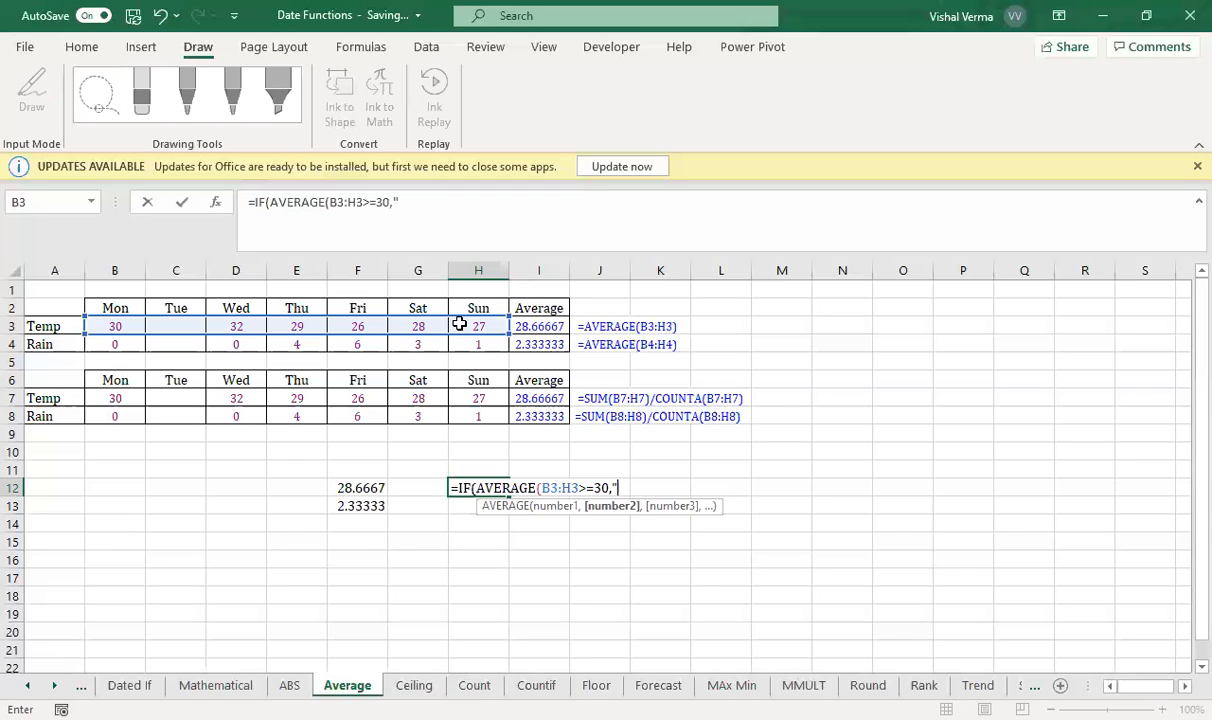
{"action": "type", "text": "Hot\",Okay"}
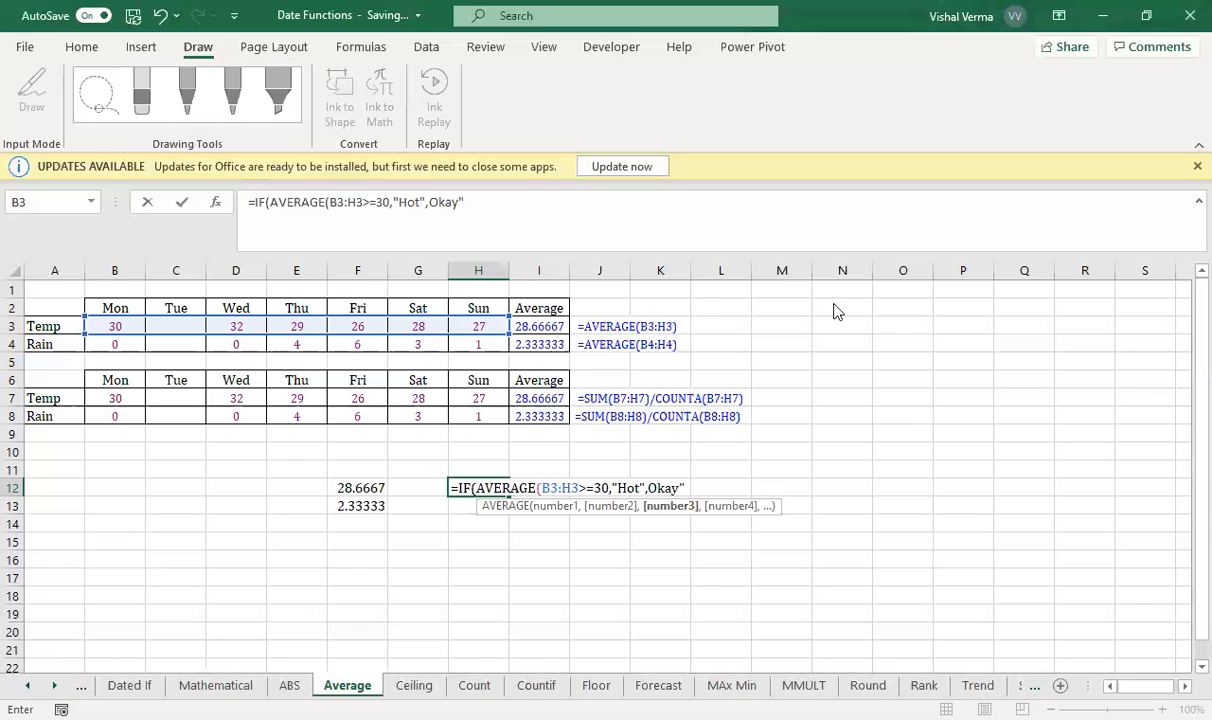
{"action": "left_click", "coordinate": [649, 487]}
{"action": "type", "text": "\""}
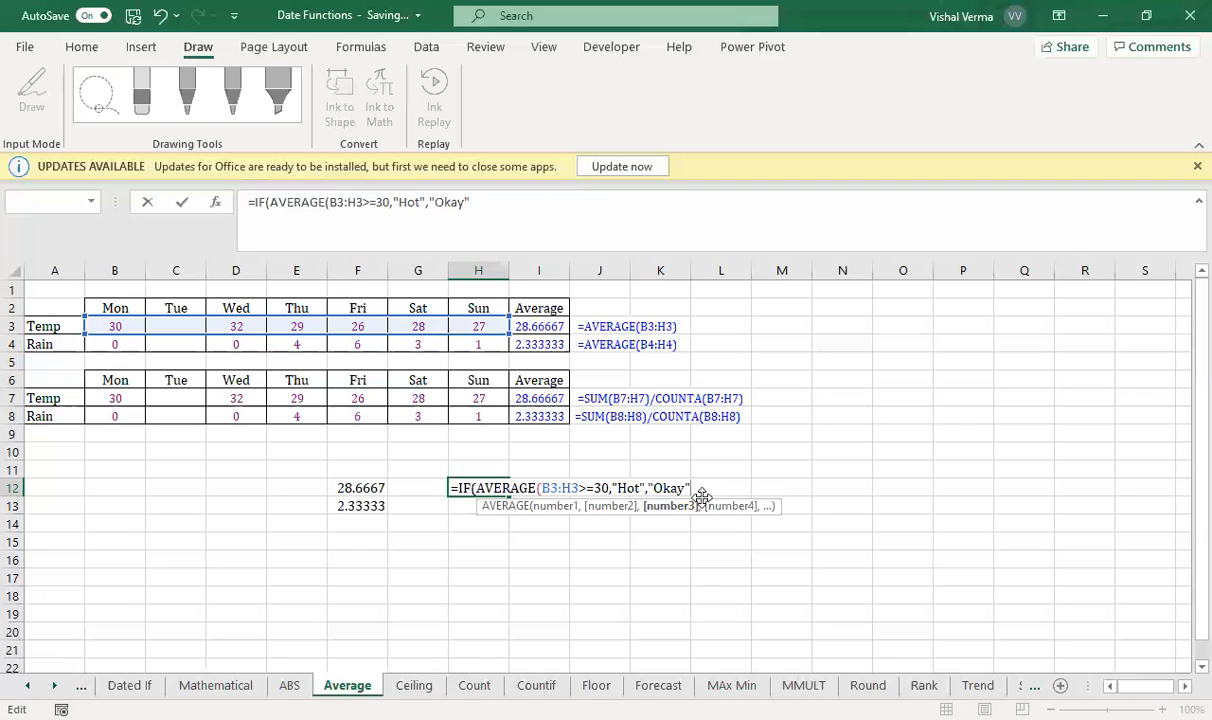
{"action": "type", "text": ")"}
{"action": "left_click", "coordinate": [607, 487]}
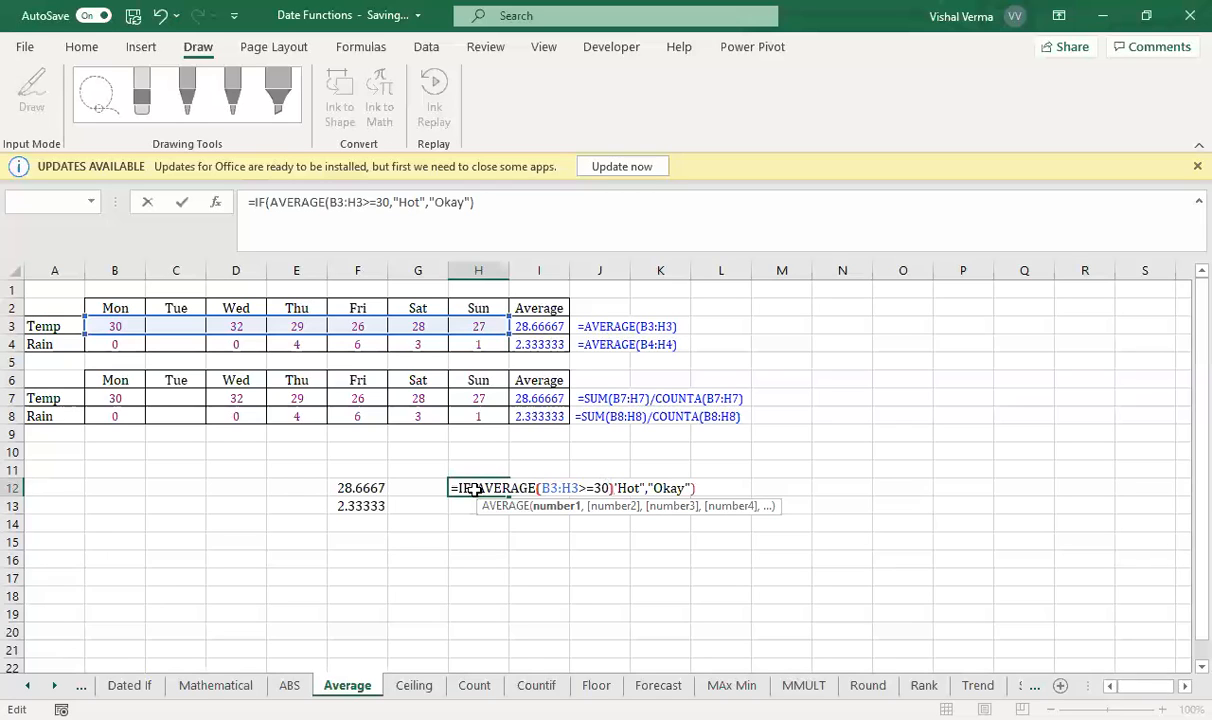
{"action": "type", "text": ")"}
{"action": "key", "text": "Return"}
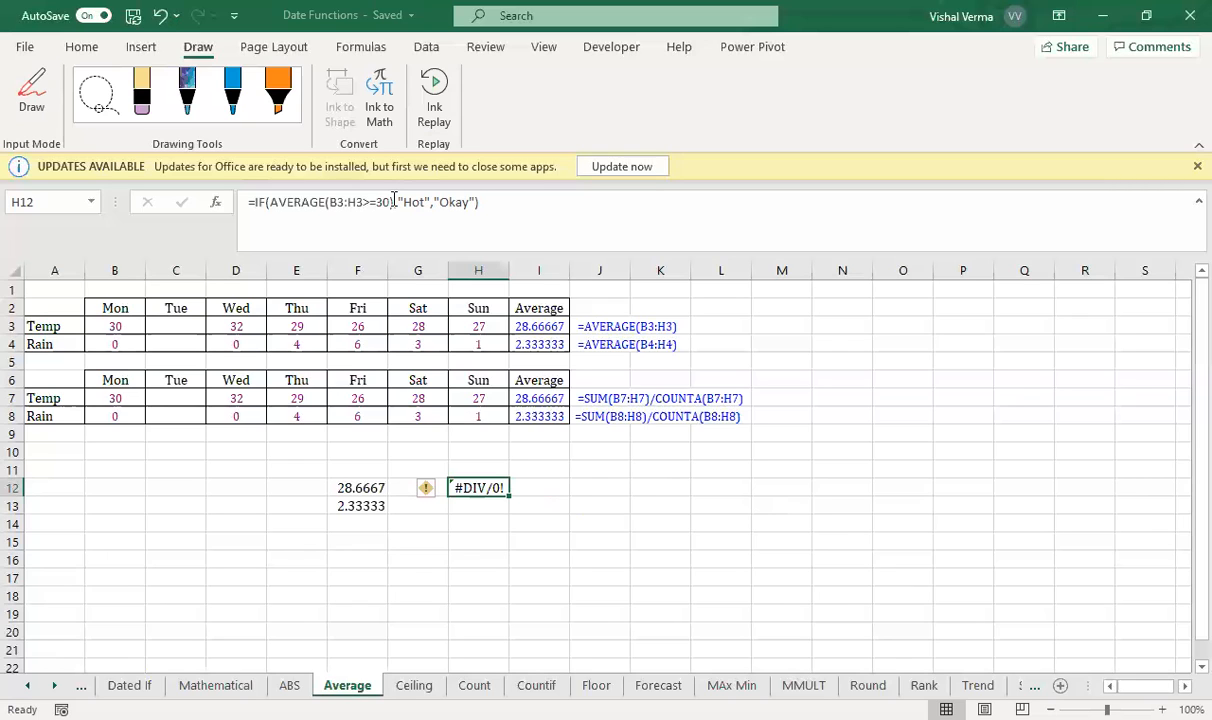
Correct the parentheses of the H12 formula so it reads =IF(AVERAGE(B3:H3)>=30,"Hot","Okay").
{"action": "left_click", "coordinate": [394, 199]}
{"action": "type", "text": ")"}
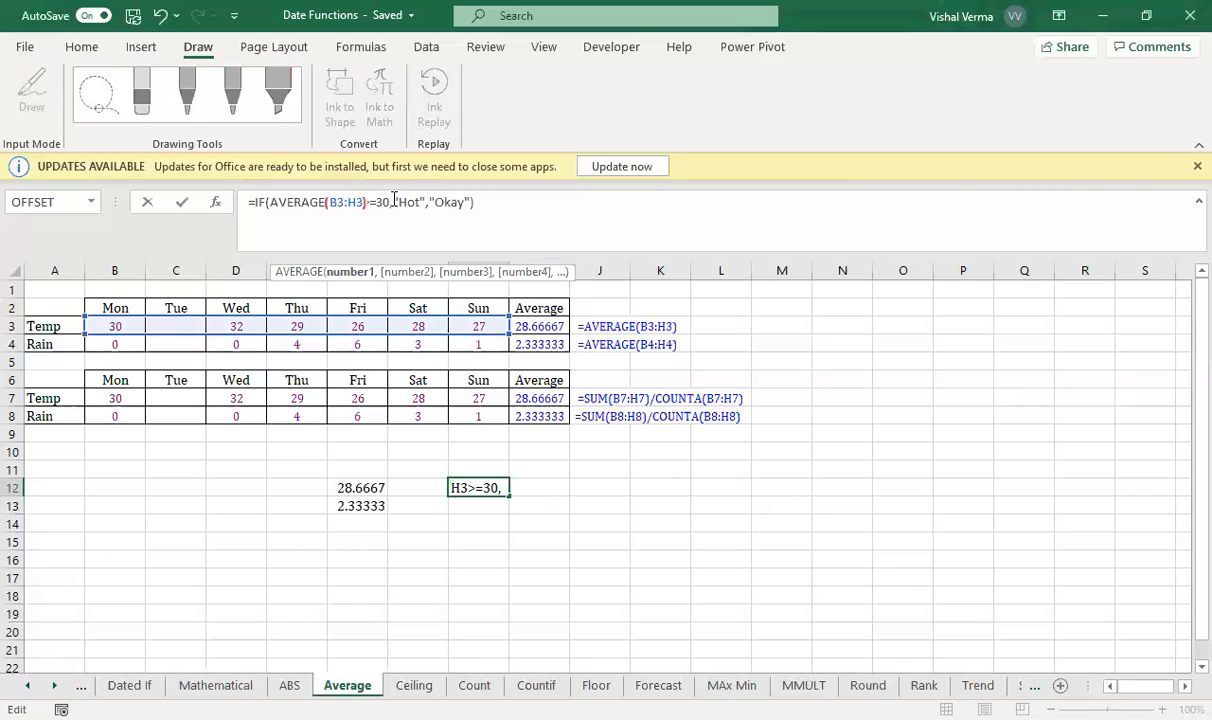
{"action": "left_click", "coordinate": [684, 522]}
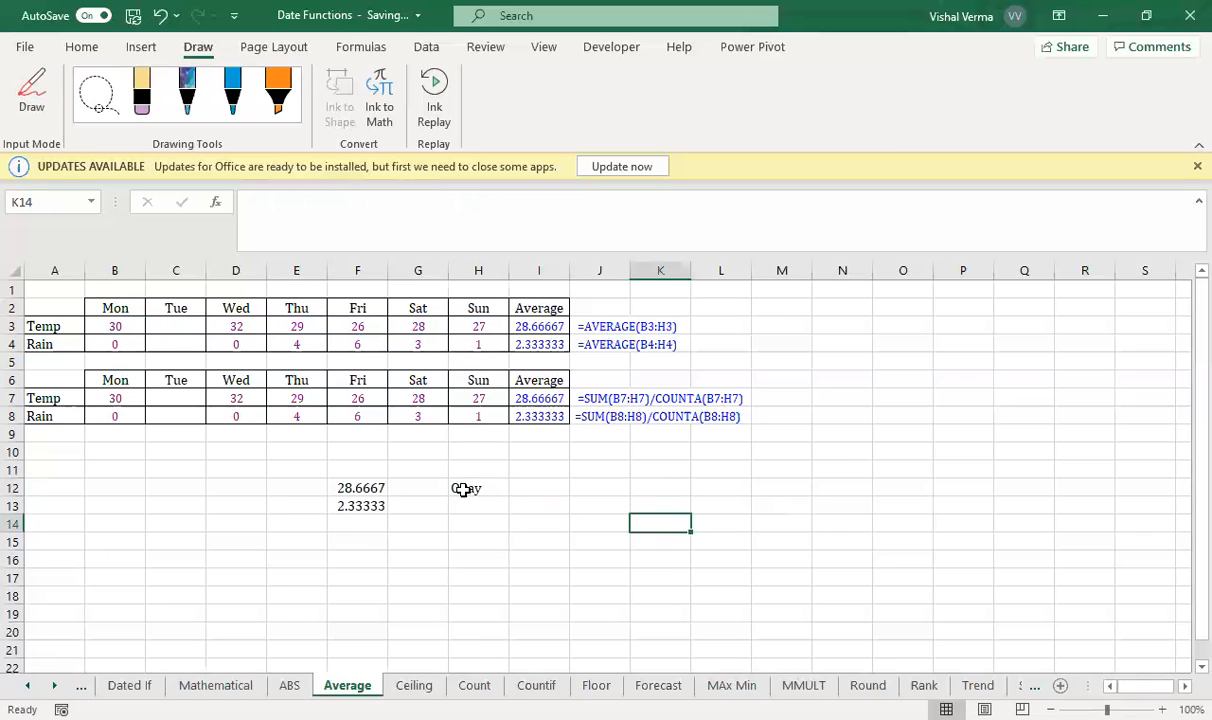
{"action": "left_click", "coordinate": [470, 489]}
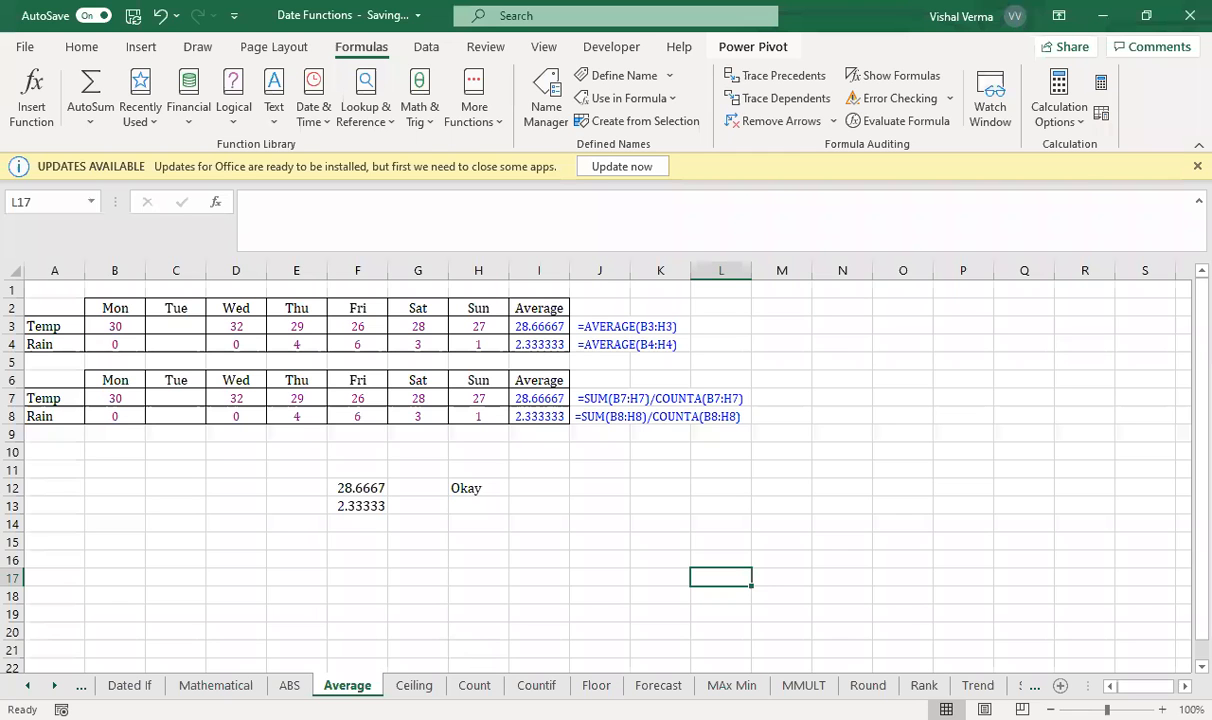
On the Ceiling sheet, enter =CEILING.MATH(D21/E21,1) in J21 to round up the trucks needed for bricks.
{"action": "left_click", "coordinate": [414, 685]}
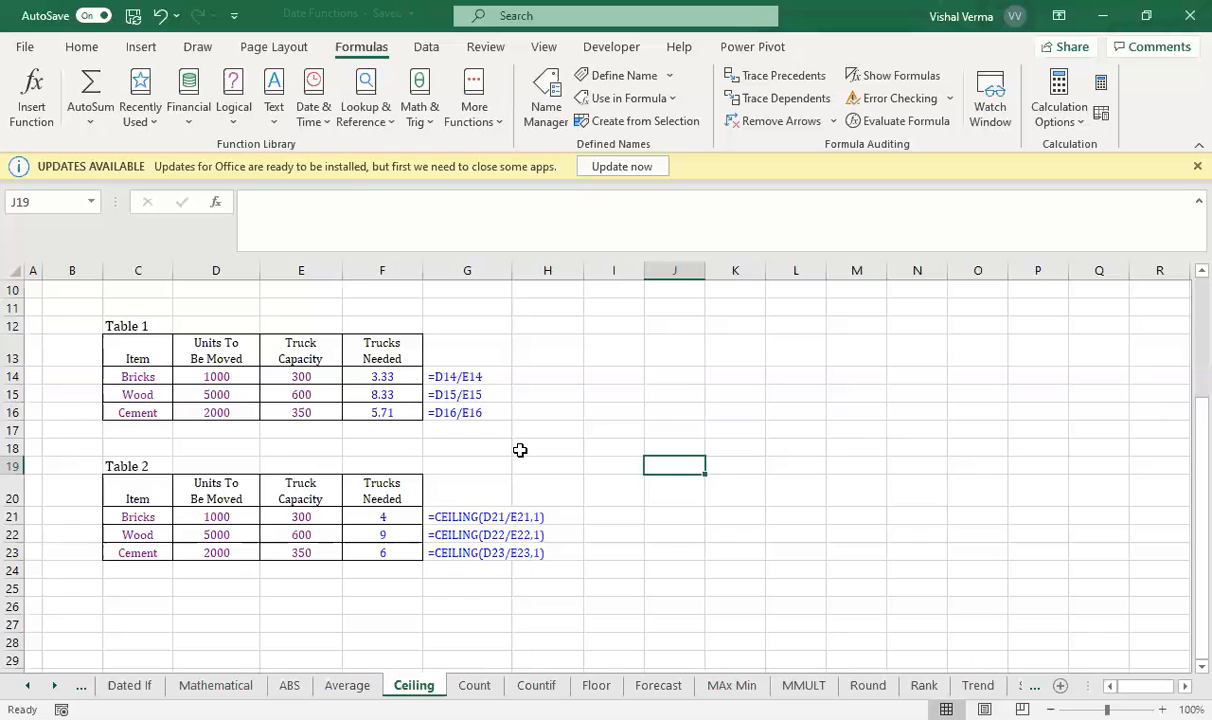
{"action": "left_click", "coordinate": [660, 515]}
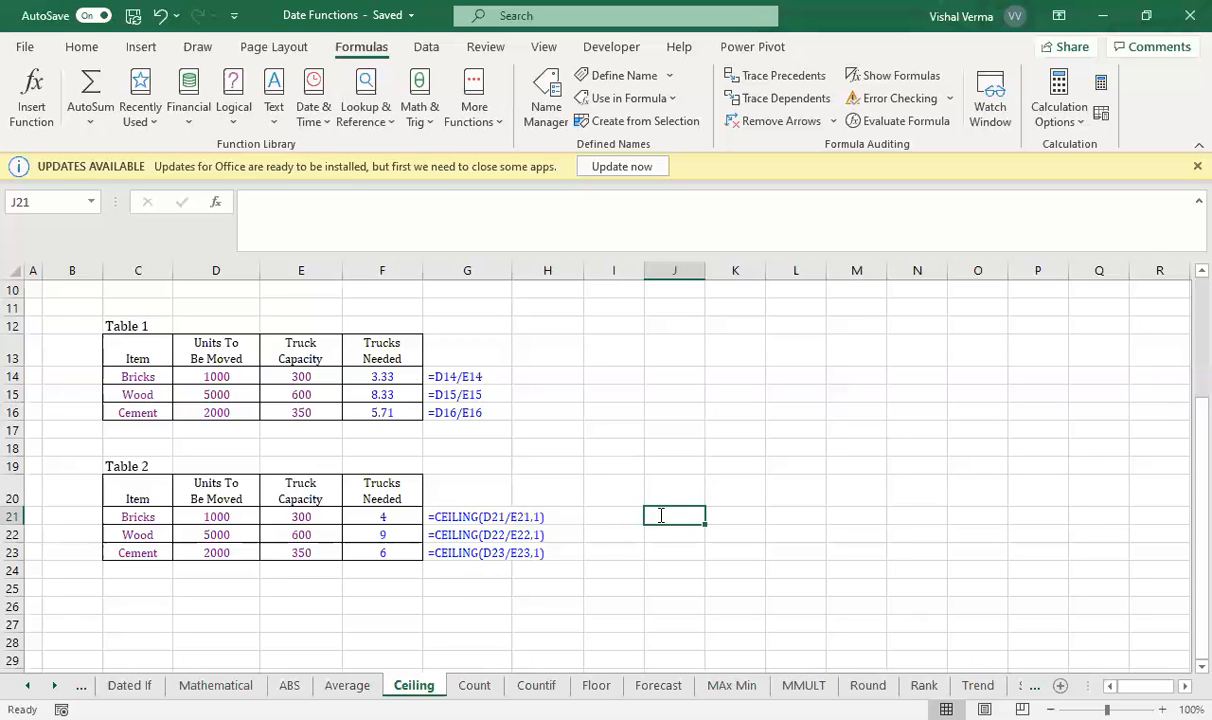
{"action": "type", "text": "=ce"}
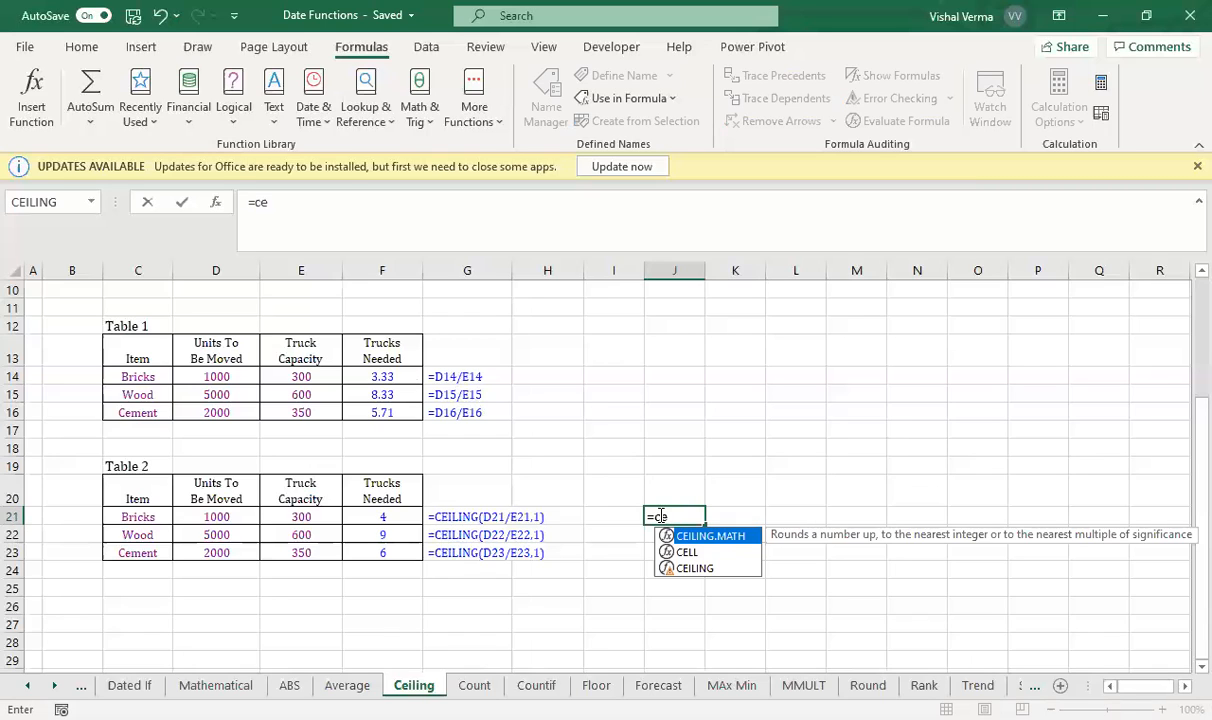
{"action": "key", "text": "Tab"}
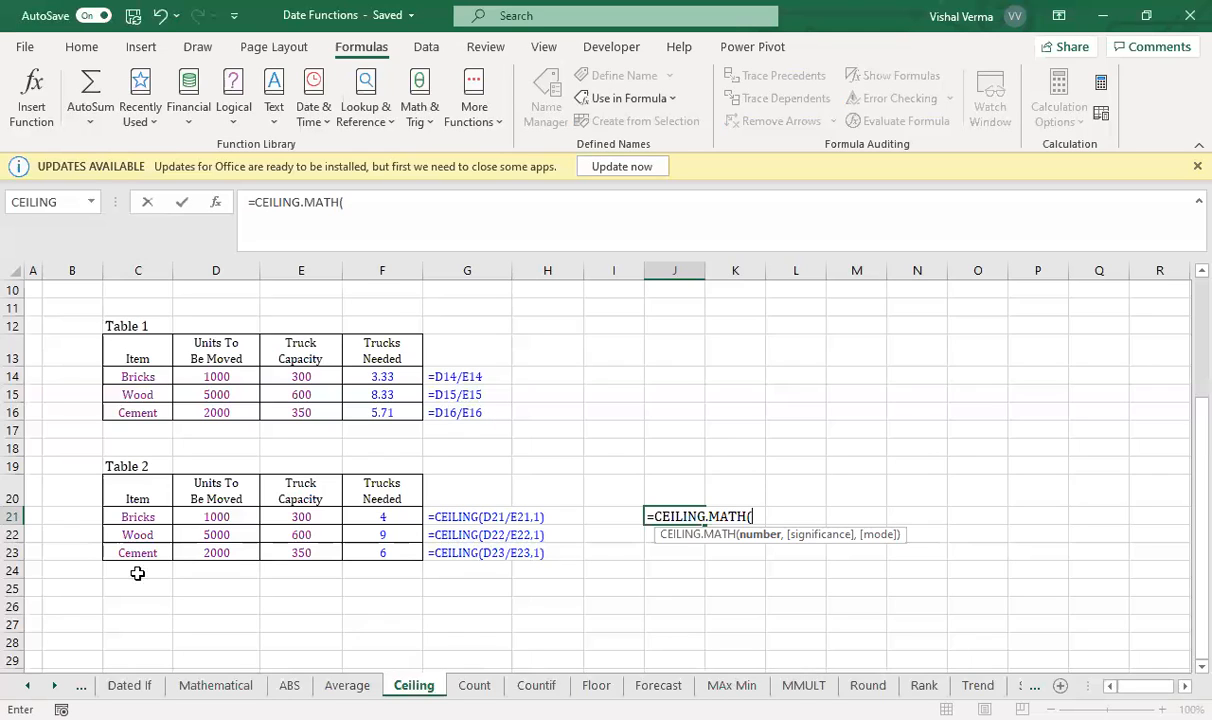
{"action": "left_click", "coordinate": [212, 517]}
{"action": "type", "text": "/"}
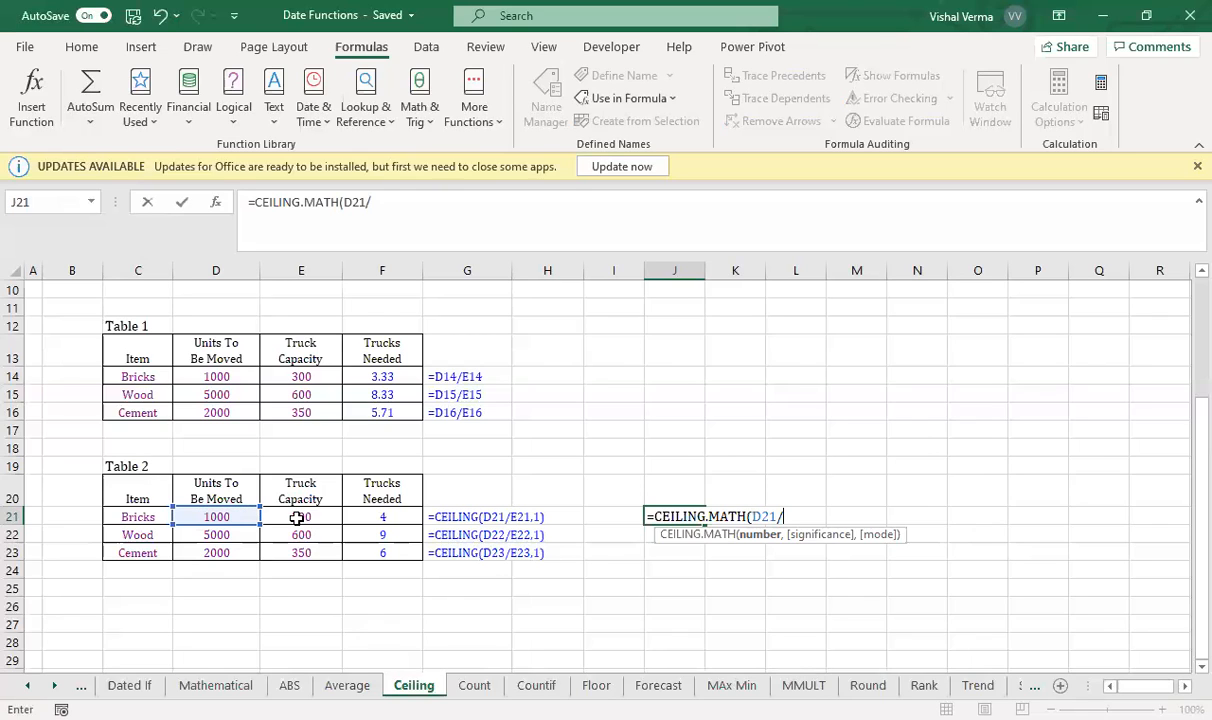
{"action": "left_click", "coordinate": [297, 517]}
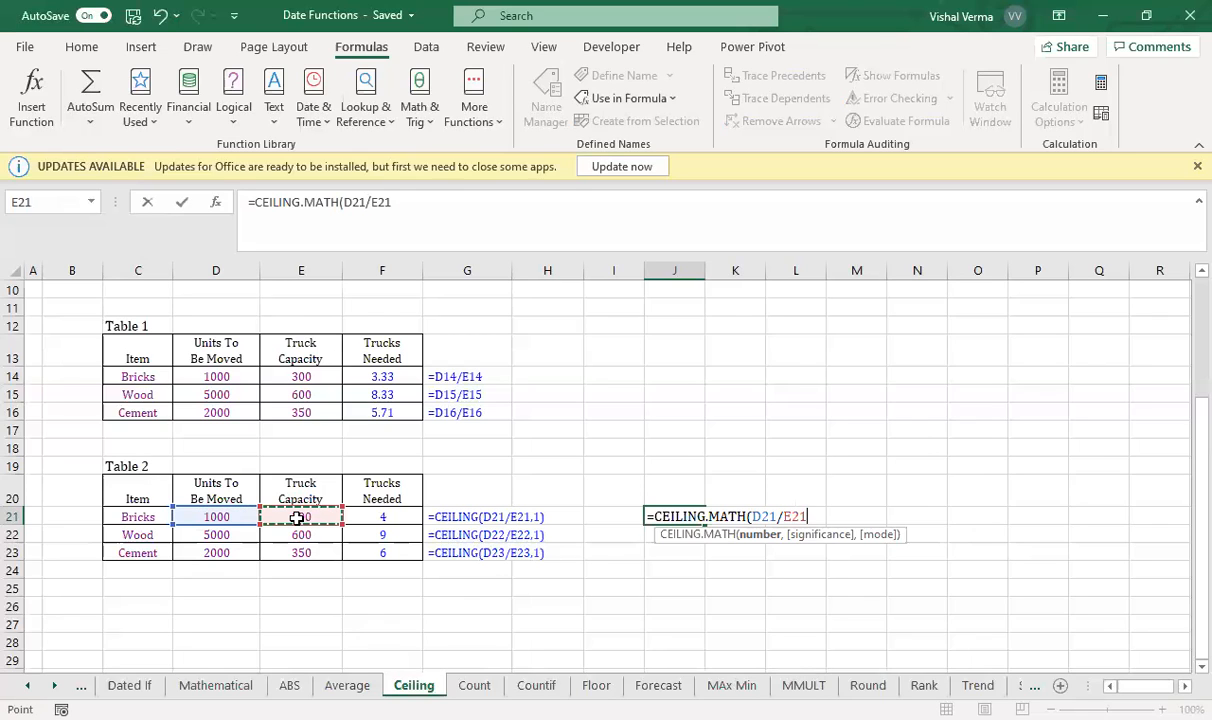
{"action": "type", "text": ")"}
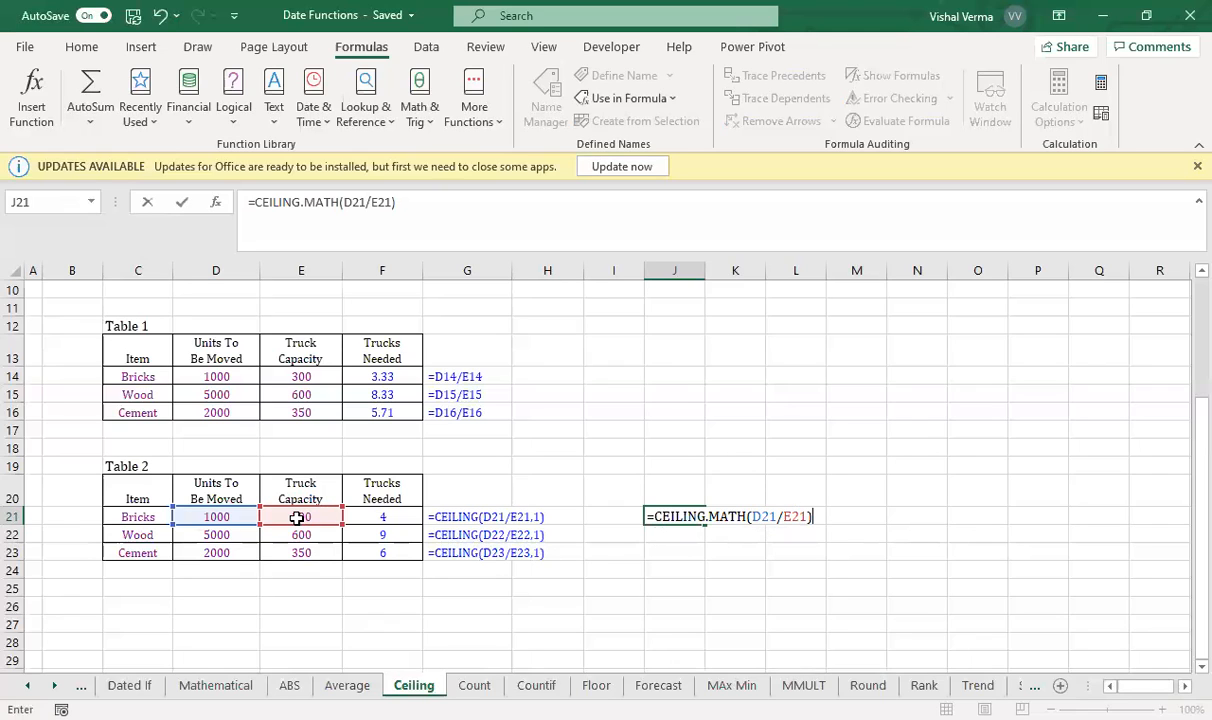
{"action": "key", "text": "BackSpace"}
{"action": "type", "text": ","}
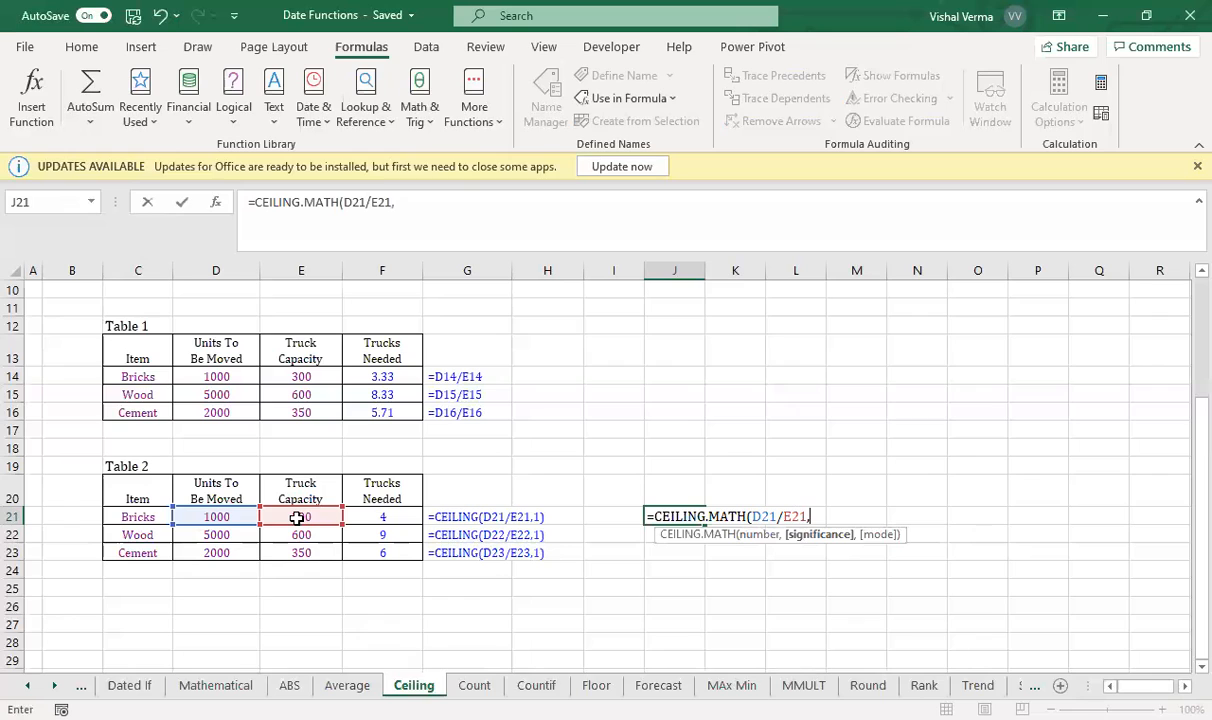
{"action": "type", "text": "1)"}
{"action": "key", "text": "Return"}
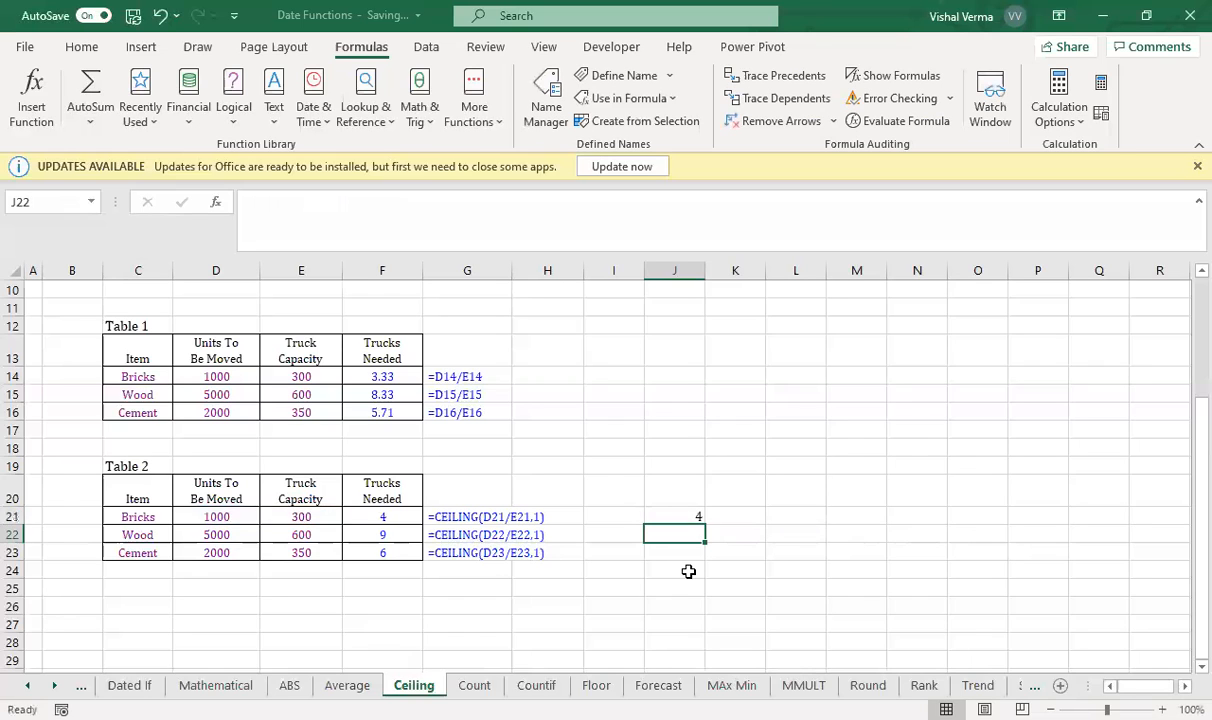
Copy the CEILING.MATH formula from J21 down through J23 for wood and cement.
{"action": "key", "text": "Up"}
{"action": "left_click_drag", "start_coordinate": [705, 525], "coordinate": [676, 530]}
{"action": "key", "text": "Down"}
{"action": "left_click", "coordinate": [683, 513]}
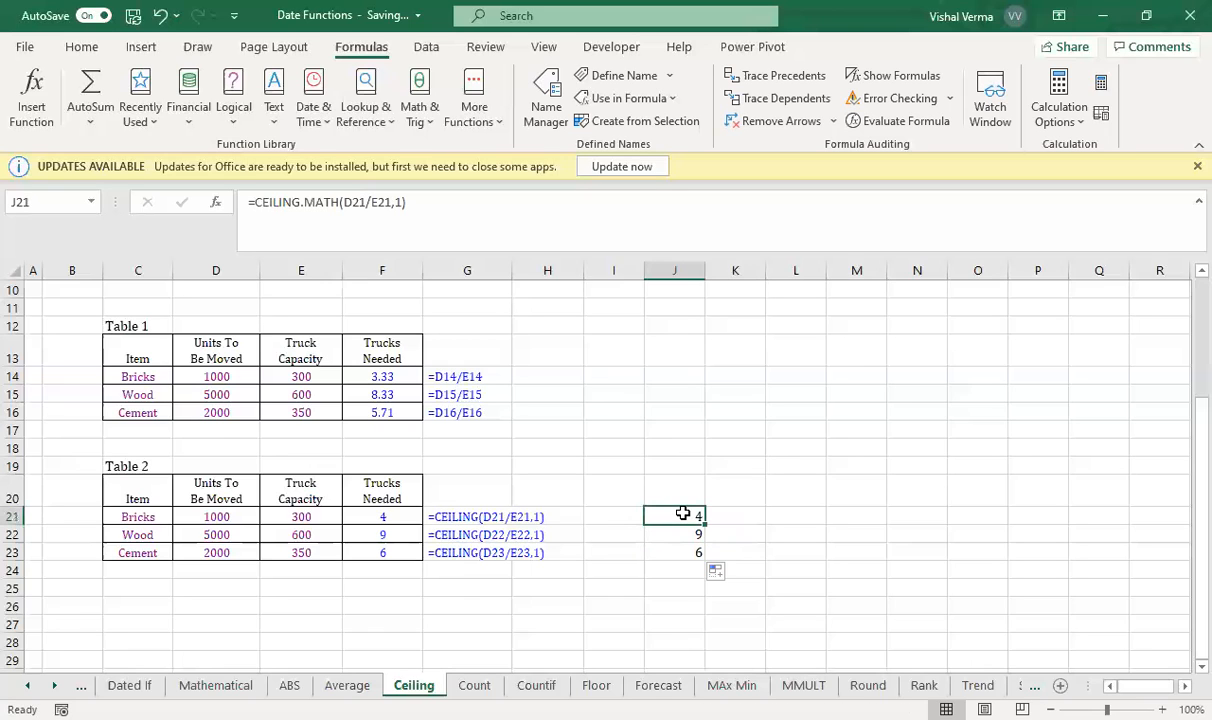
Enter the formula =ROUND(D21/E21,0) in L21 to round the trucks needed for bricks to a whole number.
{"action": "left_click", "coordinate": [793, 515]}
{"action": "type", "text": "="}
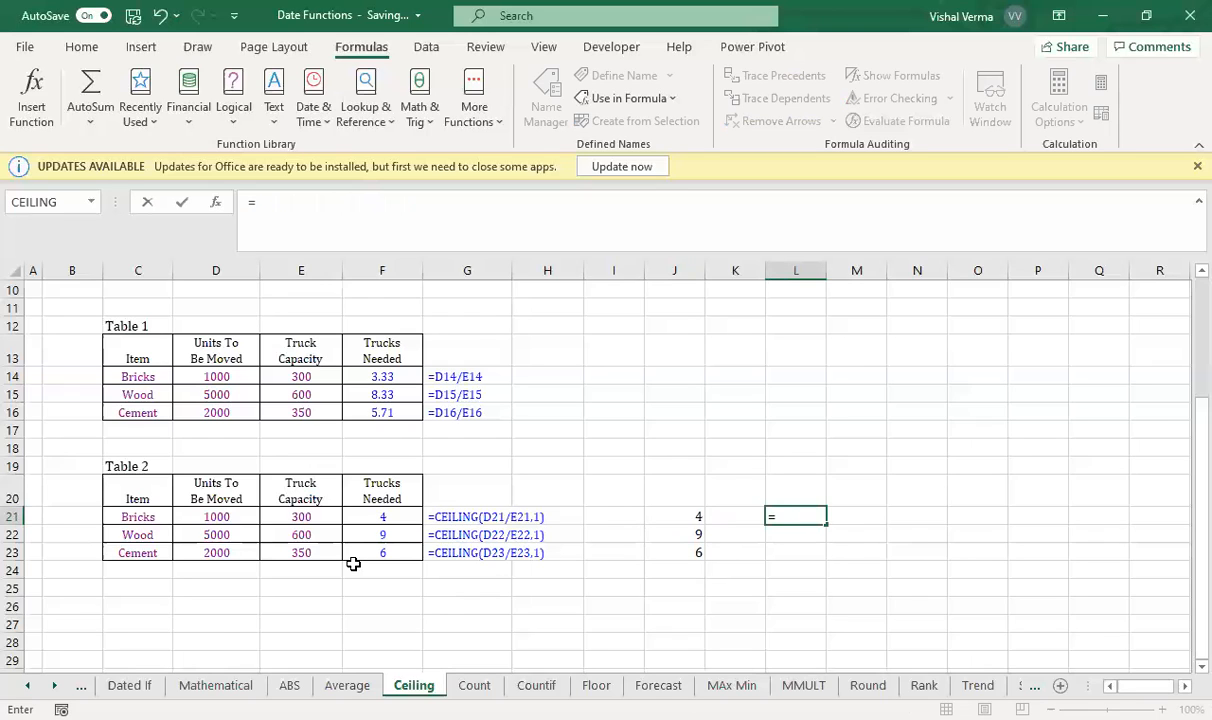
{"action": "type", "text": "ROUND("}
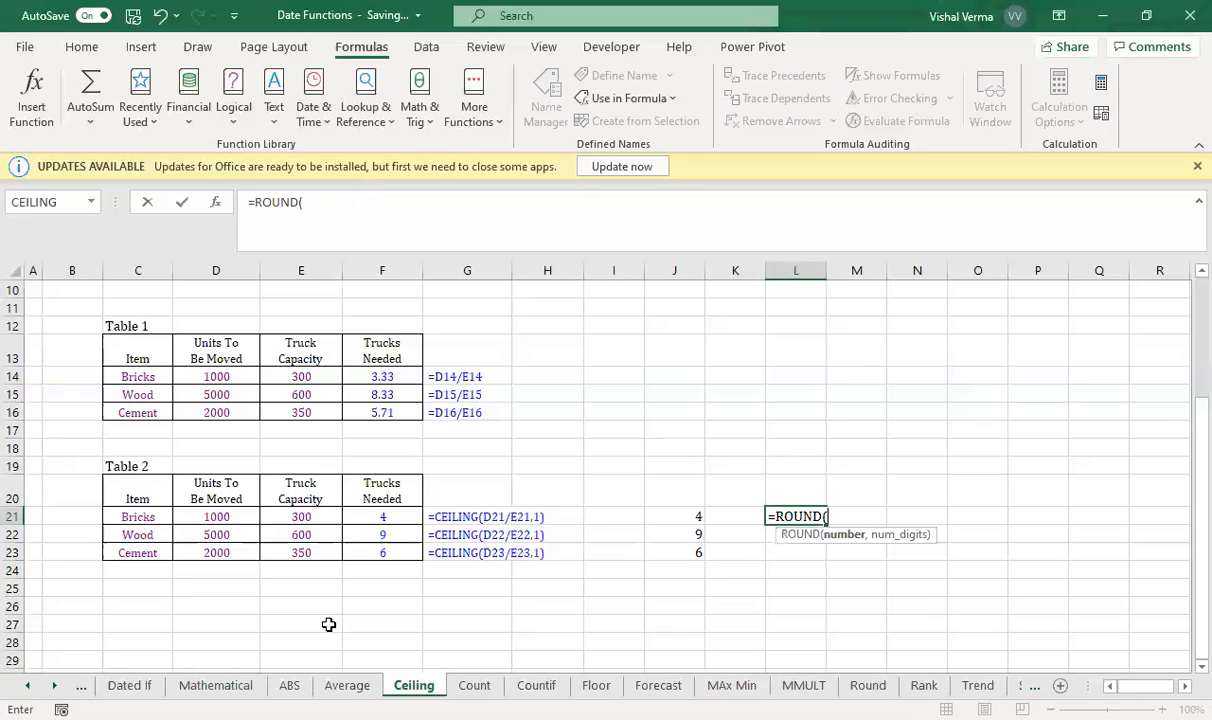
{"action": "left_click", "coordinate": [224, 517]}
{"action": "type", "text": "/"}
{"action": "left_click", "coordinate": [300, 515]}
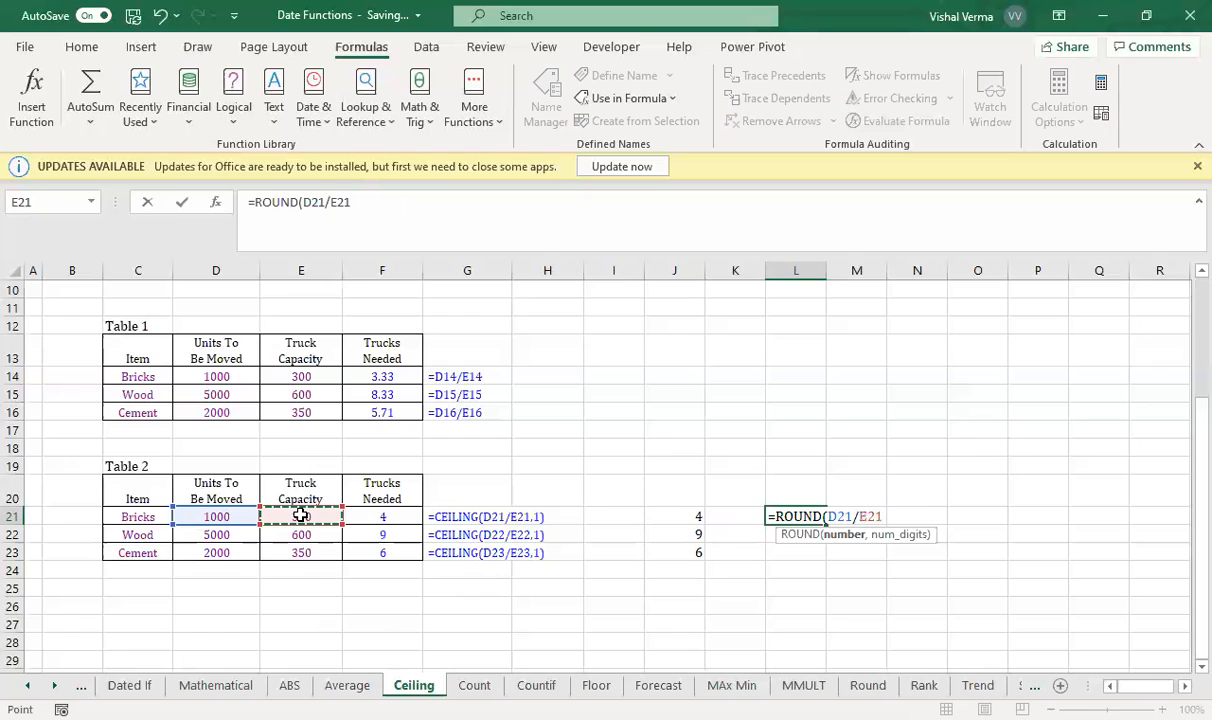
{"action": "type", "text": ","}
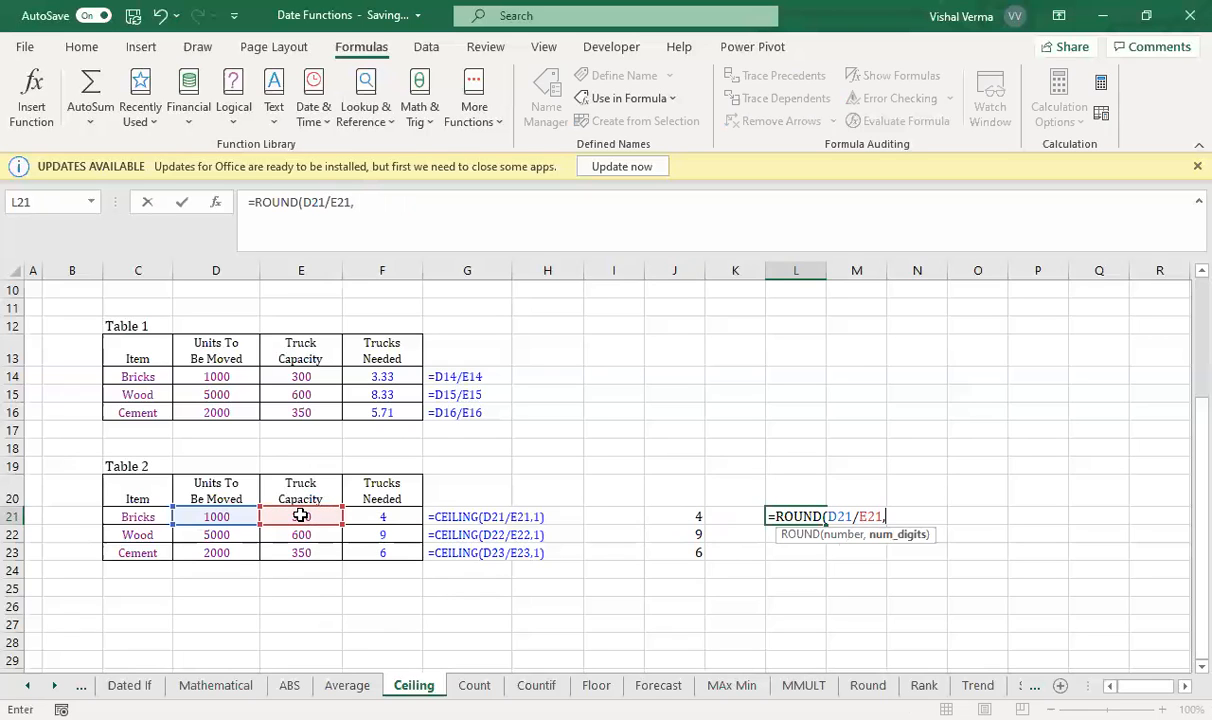
{"action": "type", "text": "0)"}
{"action": "key", "text": "Return"}
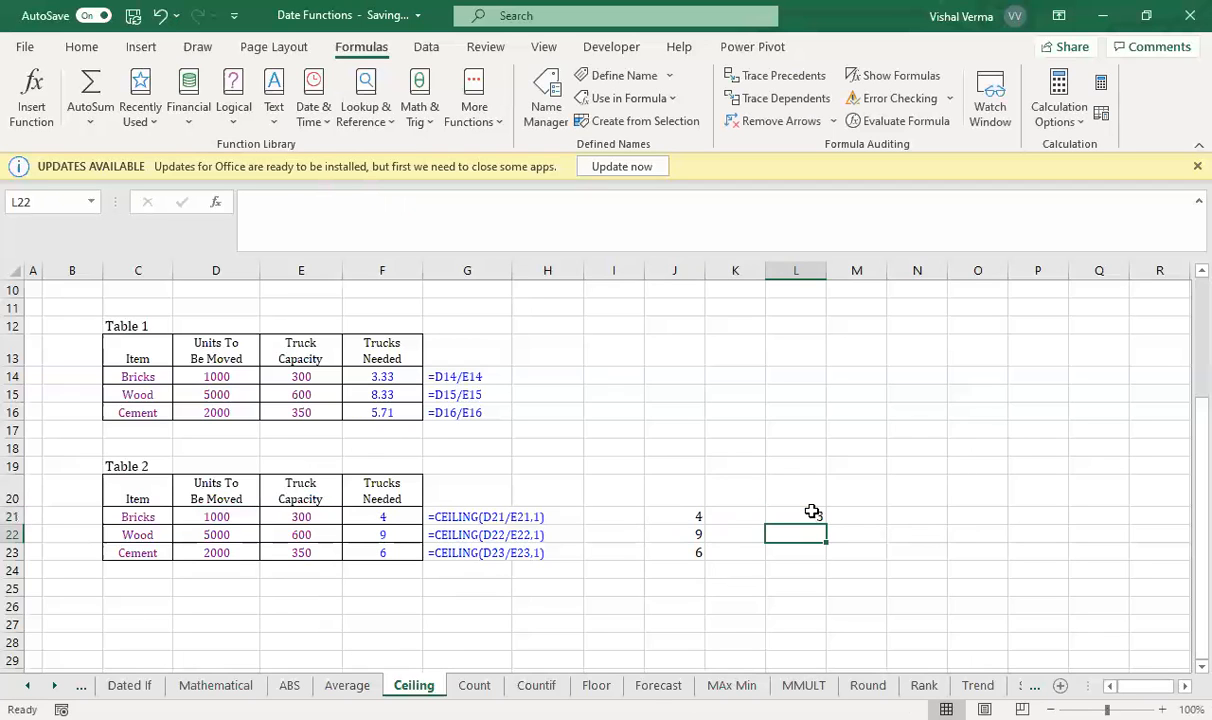
Copy the ROUND formula from L21 down through L23 for the wood and cement rows.
{"action": "left_click", "coordinate": [812, 512]}
{"action": "left_click_drag", "start_coordinate": [826, 526], "coordinate": [824, 556]}
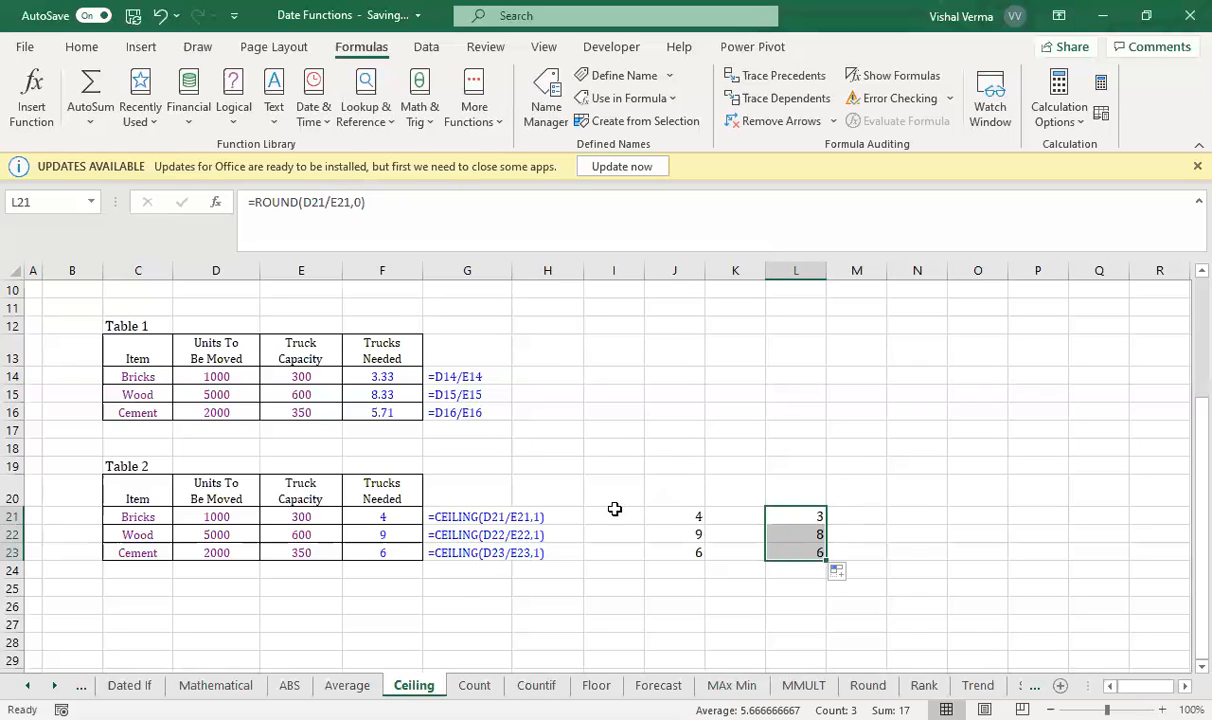
{"action": "left_click", "coordinate": [806, 519]}
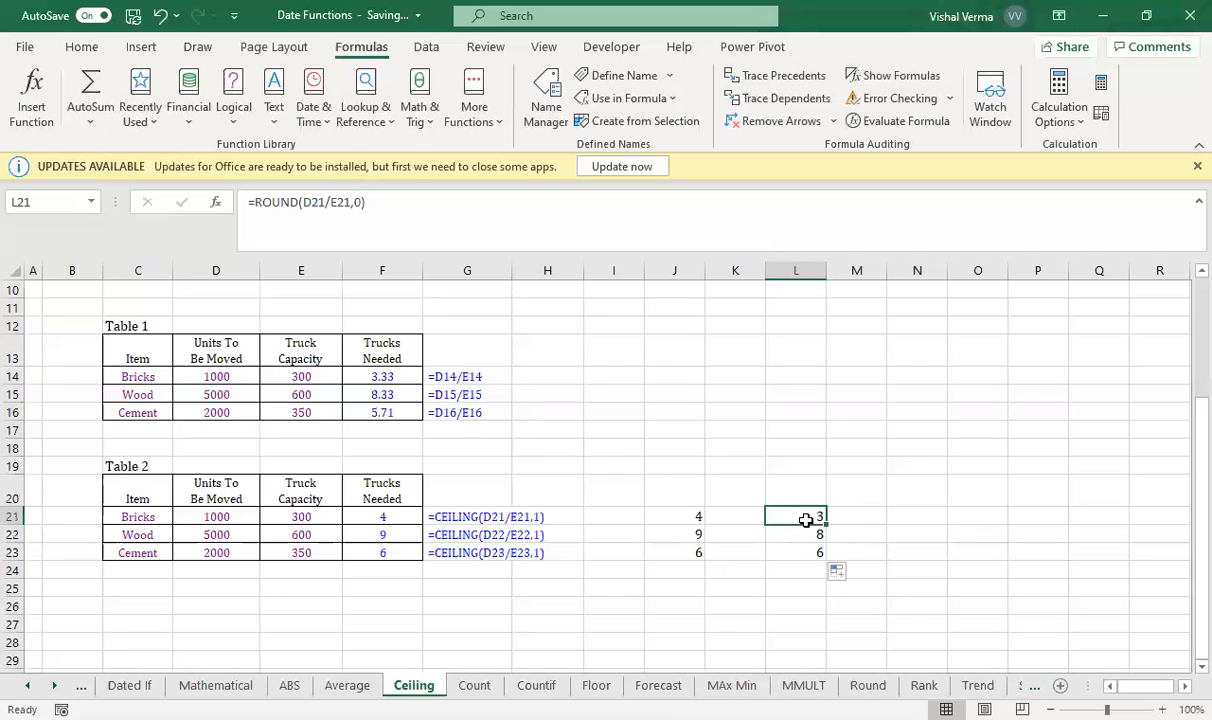
Enter the formula =ROUNDUP(D21/E21,0) in M21 to round the trucks needed for bricks up to a whole number.
{"action": "left_click", "coordinate": [858, 518]}
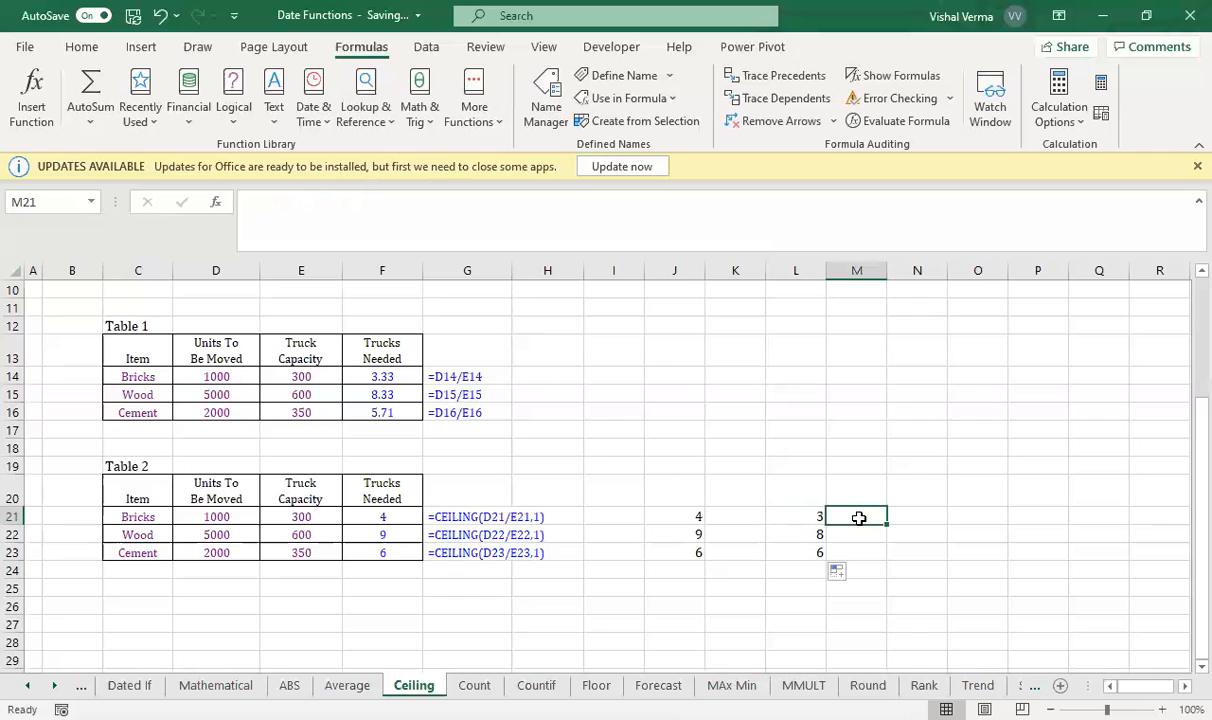
{"action": "type", "text": "="}
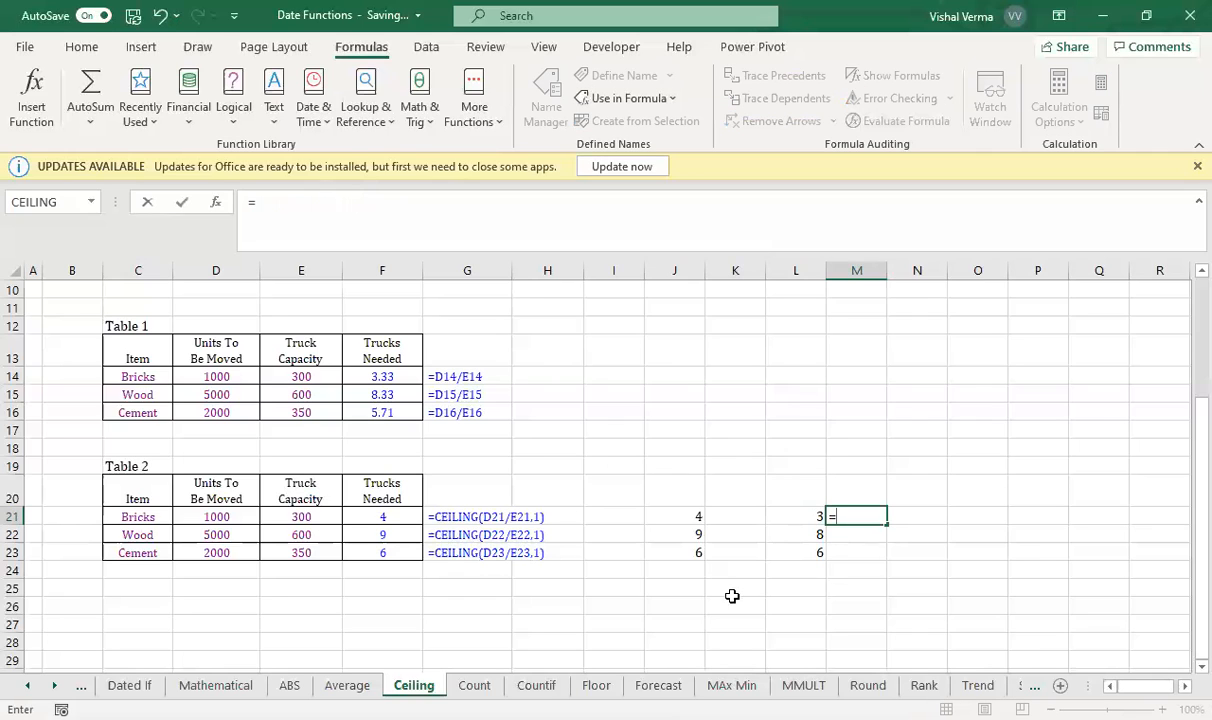
{"action": "type", "text": "ROUNDUP("}
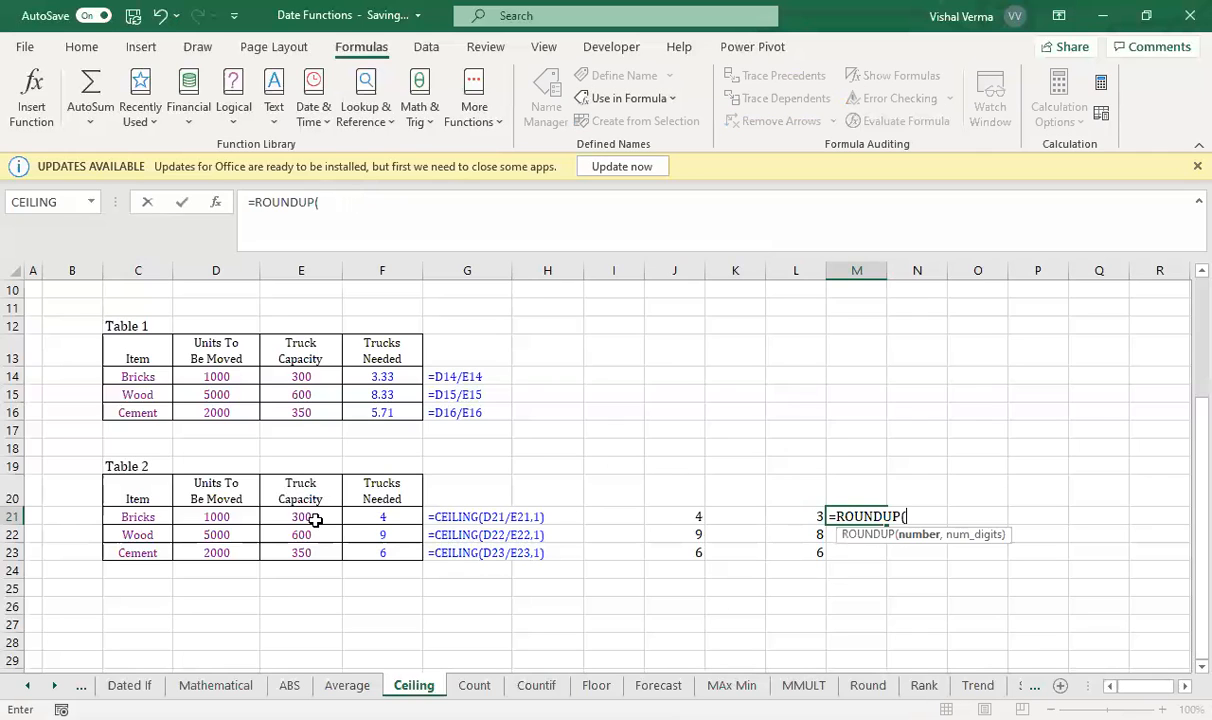
{"action": "left_click", "coordinate": [224, 517]}
{"action": "type", "text": "/"}
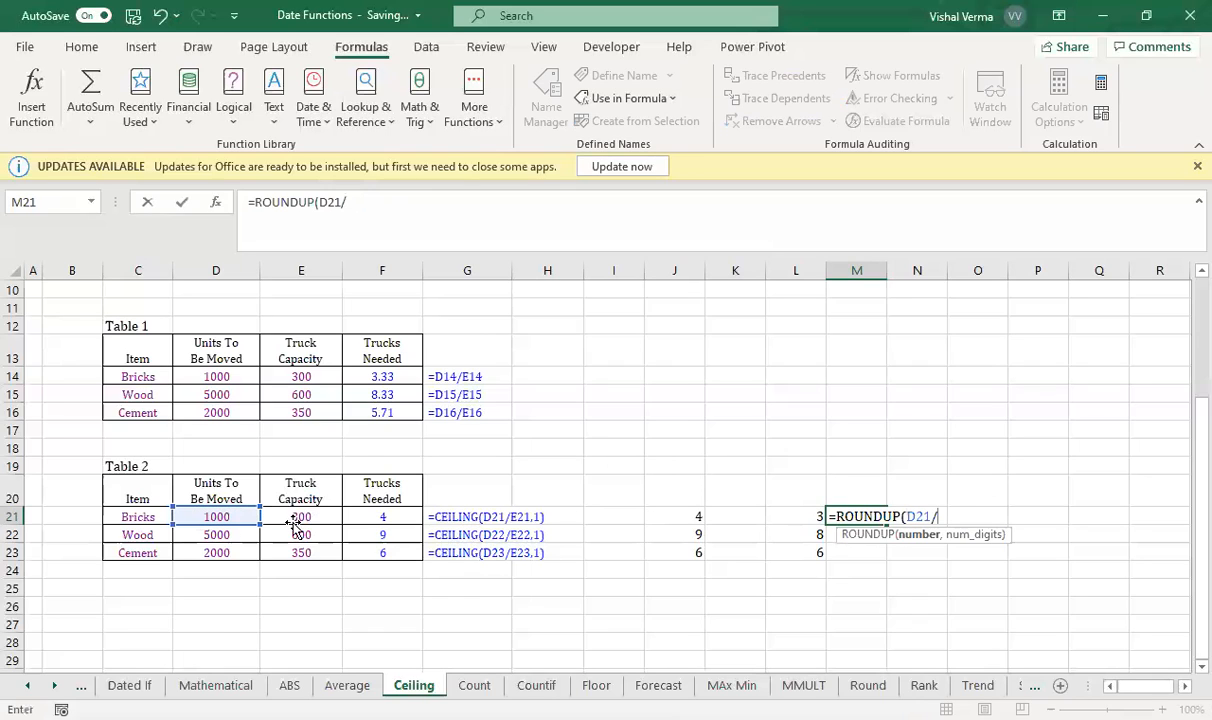
{"action": "left_click", "coordinate": [295, 522]}
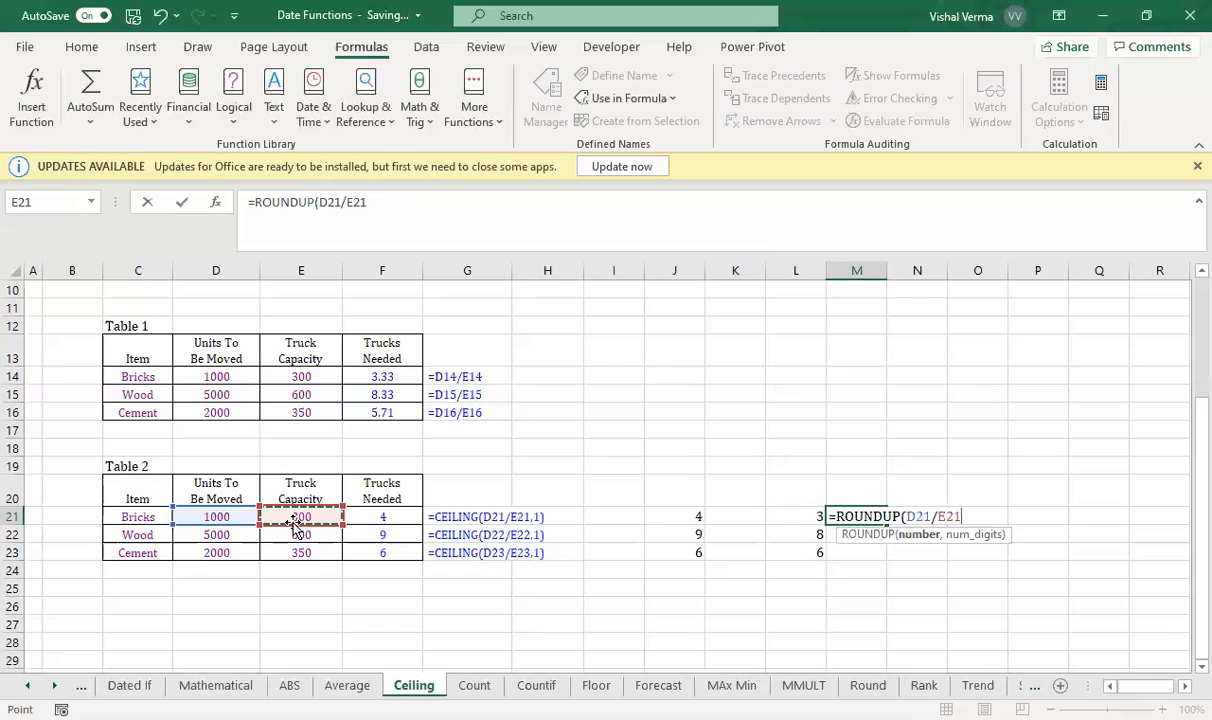
{"action": "type", "text": ",1"}
{"action": "key", "text": "BackSpace"}
{"action": "type", "text": "0"}
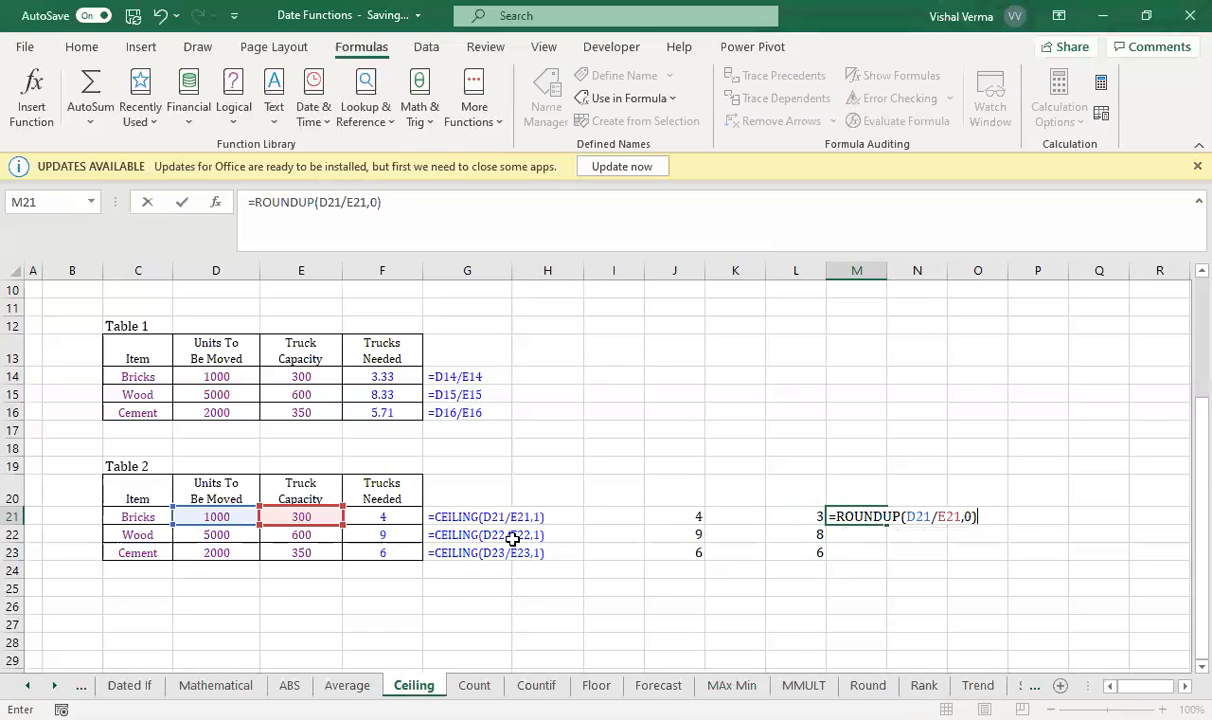
{"action": "key", "text": "Return"}
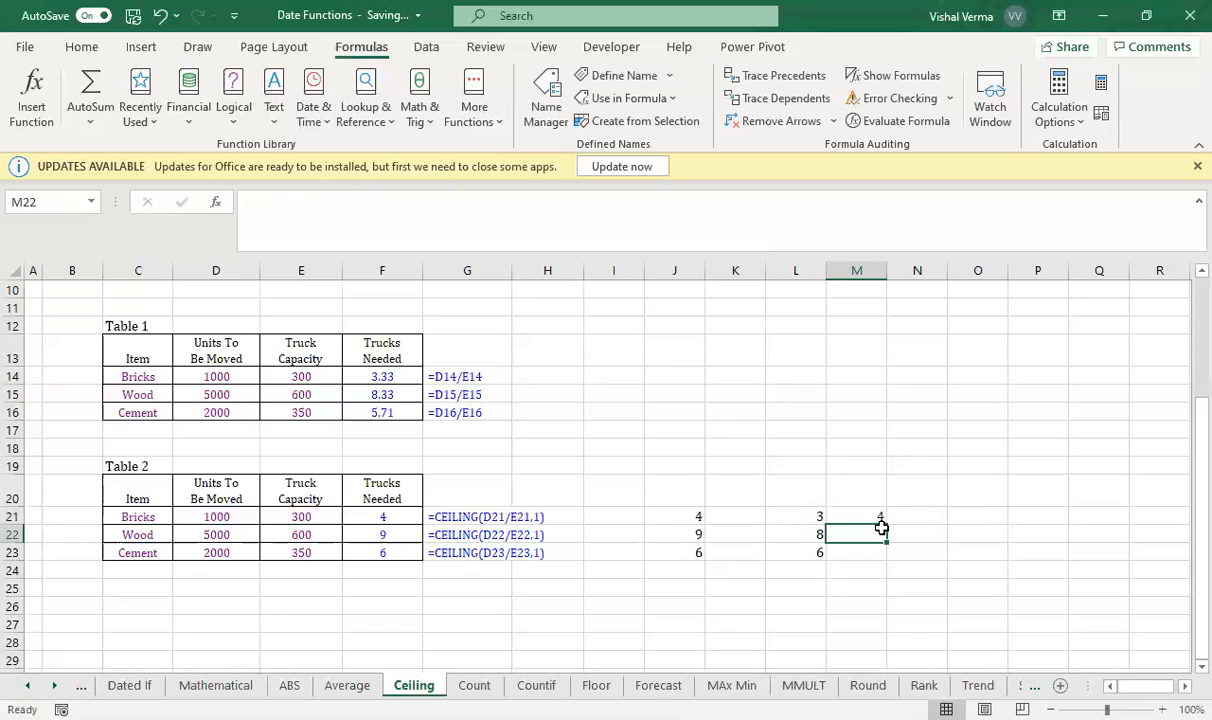
Copy the ROUNDUP formula from M21 down through M23 for the wood and cement rows.
{"action": "left_click", "coordinate": [878, 518]}
{"action": "left_click_drag", "start_coordinate": [886, 525], "coordinate": [884, 558]}
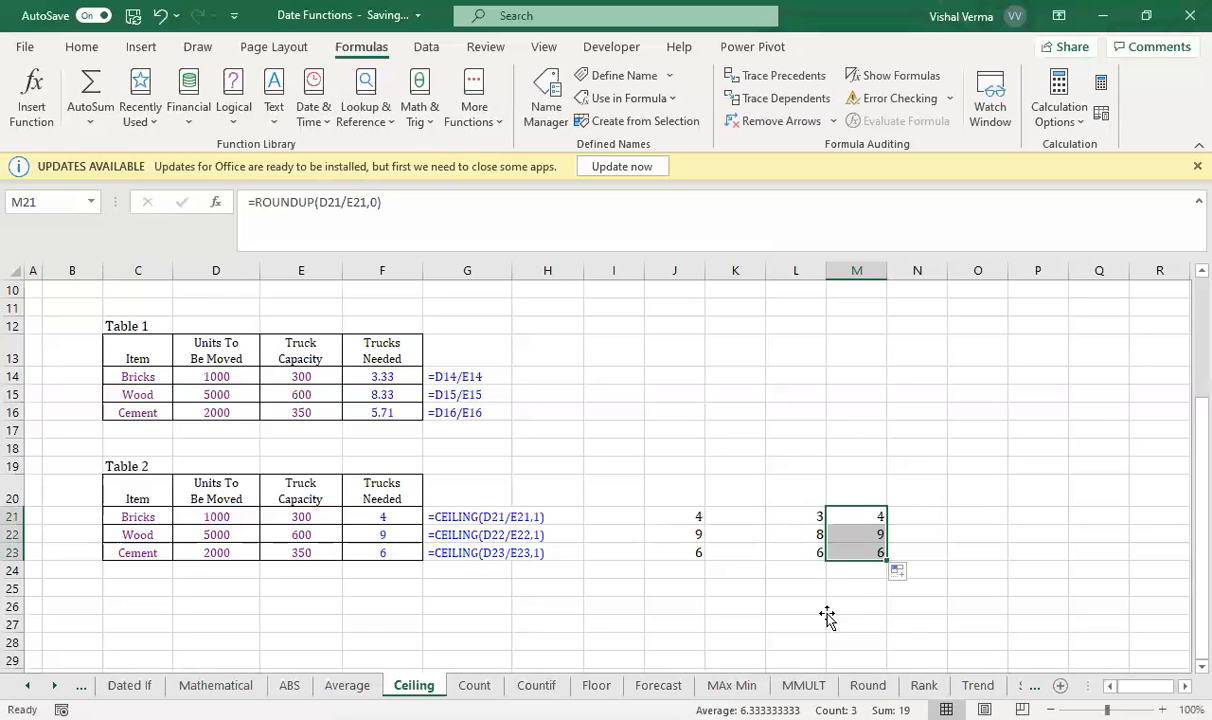
{"action": "left_click", "coordinate": [827, 610]}
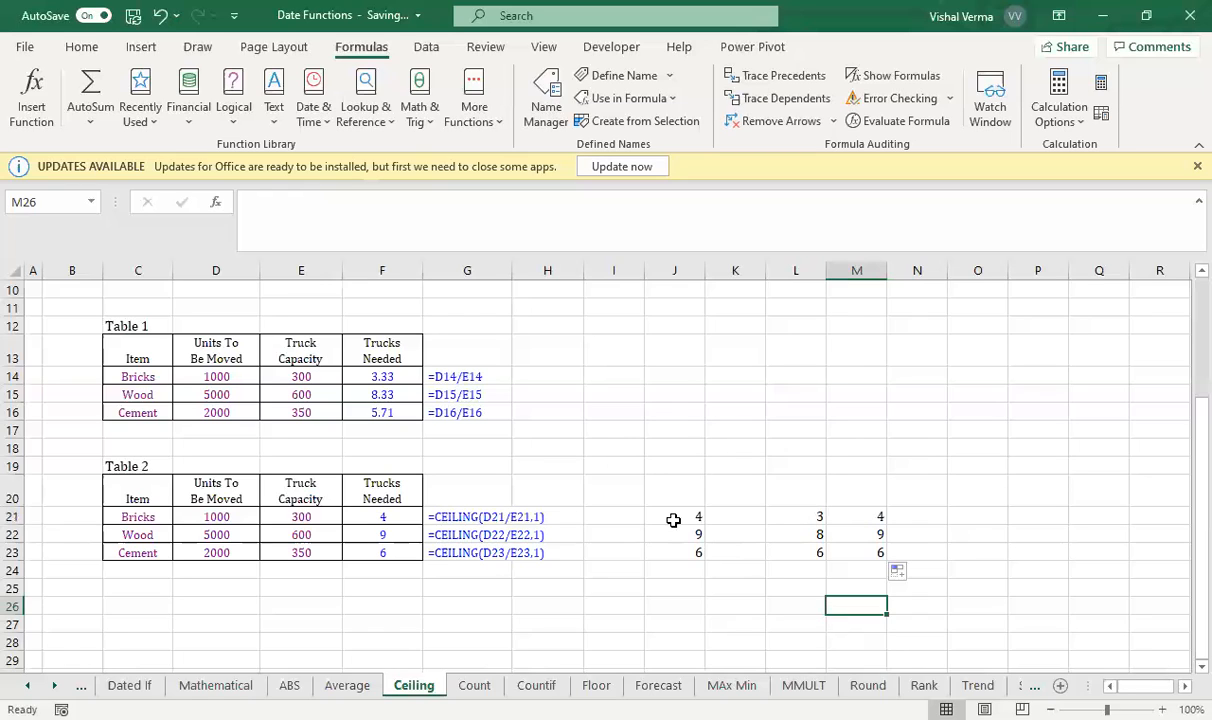
Compare the ROUNDUP, ROUND and CEILING.MATH formulas used for the bricks row in M21, L21 and J21.
{"action": "left_click", "coordinate": [871, 515]}
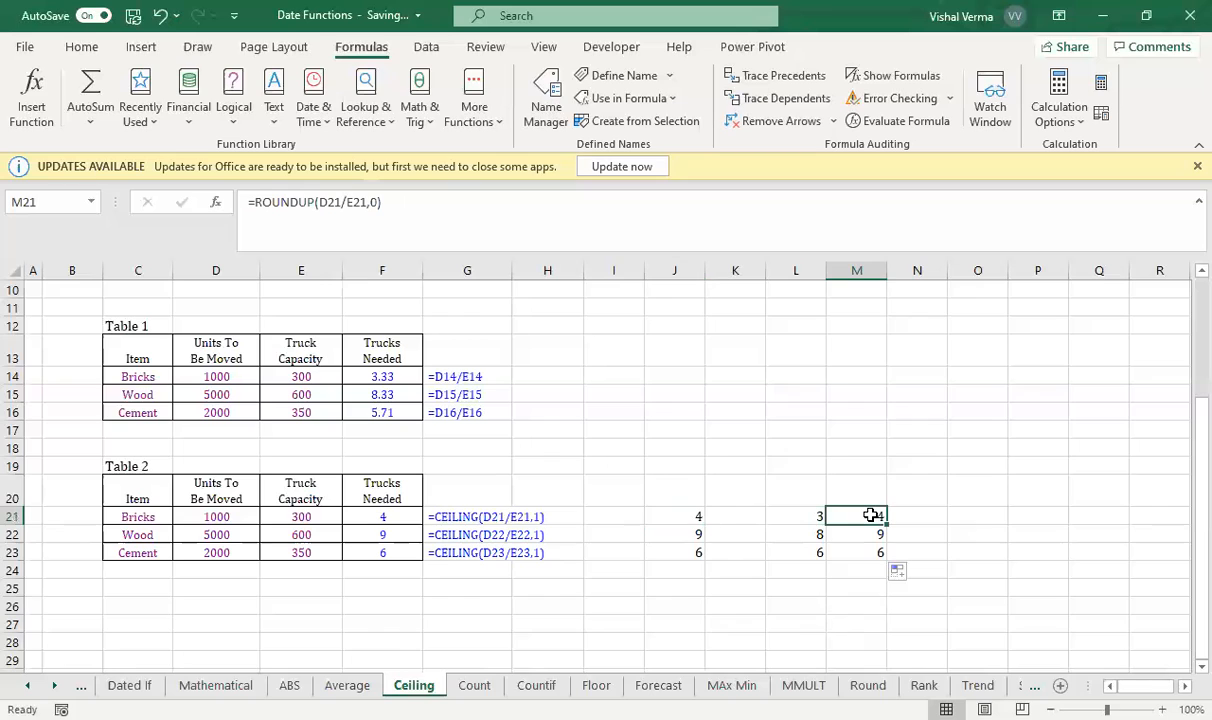
{"action": "left_click", "coordinate": [787, 510]}
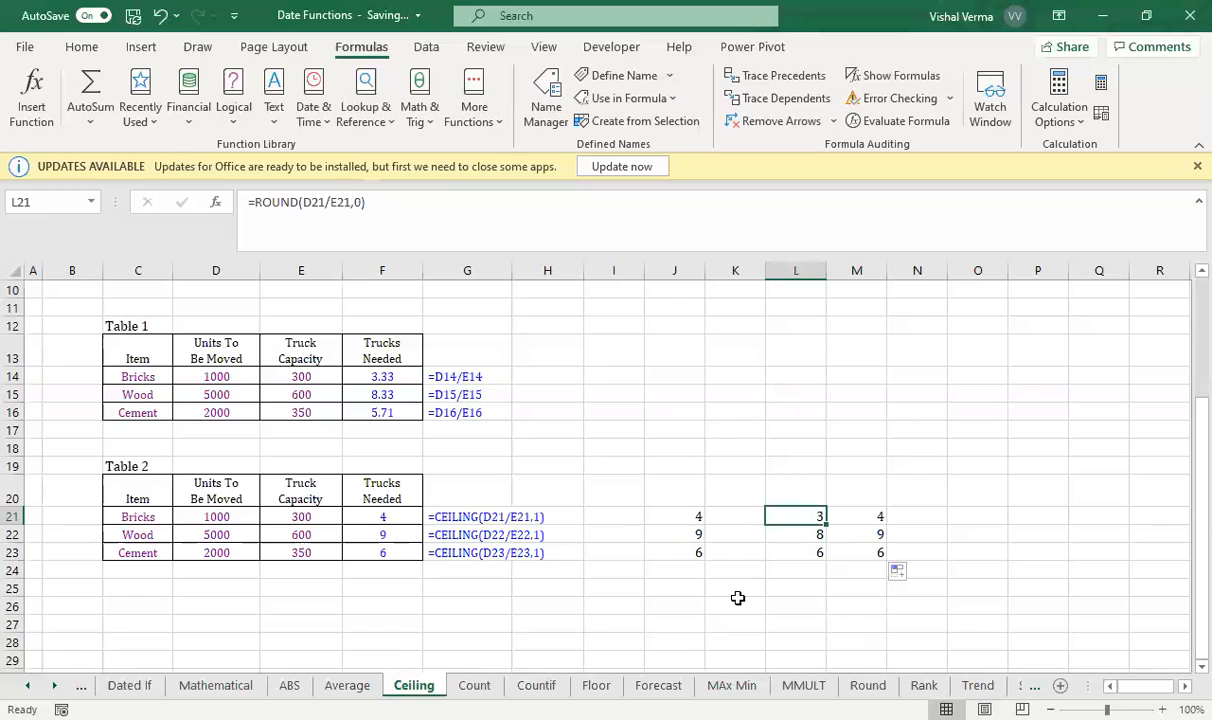
{"action": "left_click", "coordinate": [683, 511]}
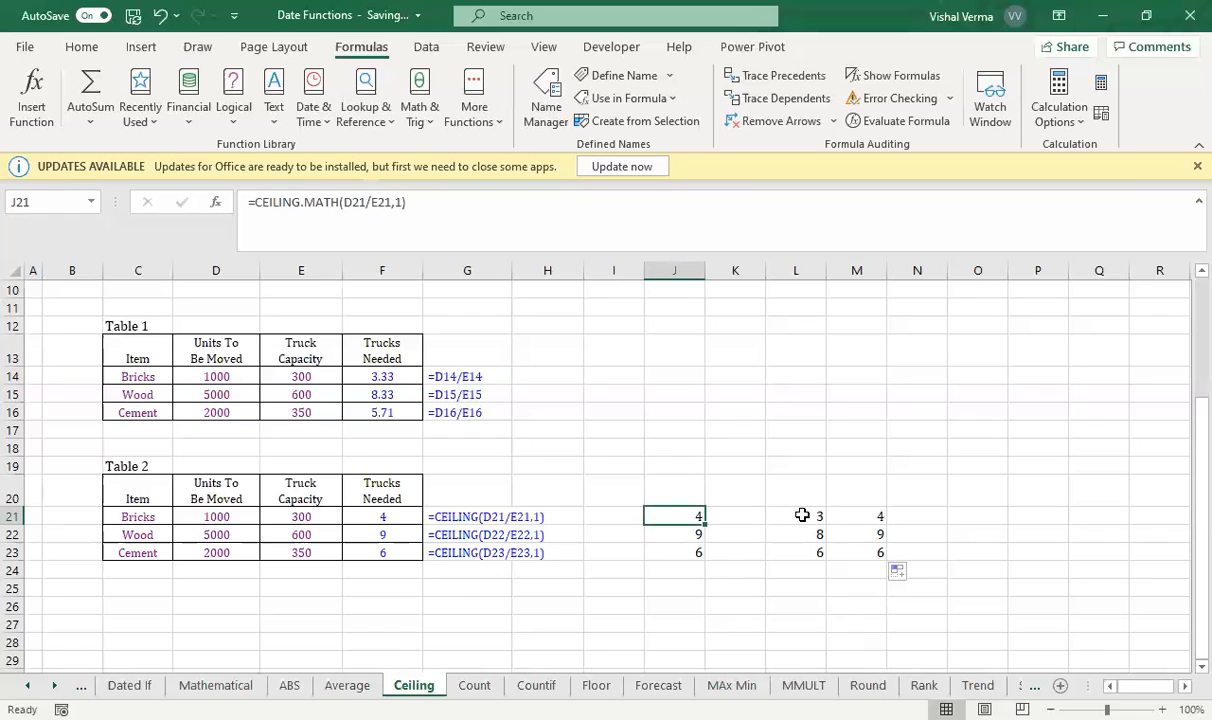
{"action": "left_click", "coordinate": [802, 515]}
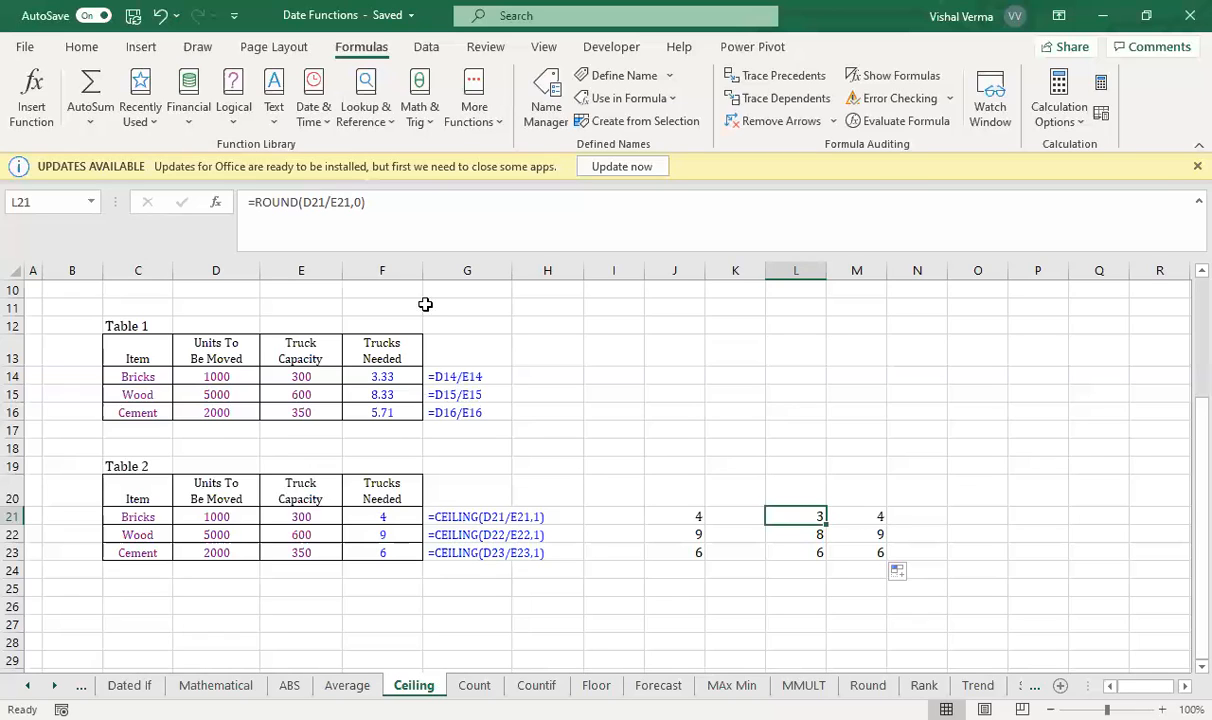
Change the ROUNDUP formula in M21 to round up to one decimal place.
{"action": "key", "text": "Right"}
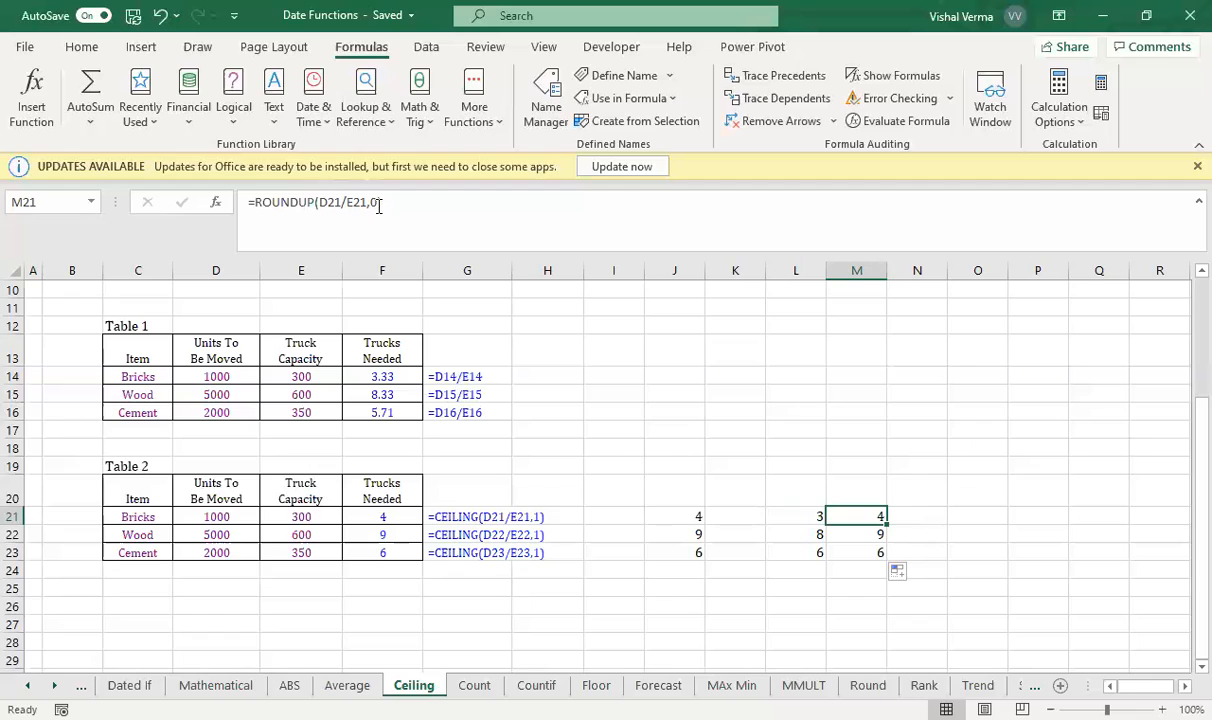
{"action": "key", "text": "Return"}
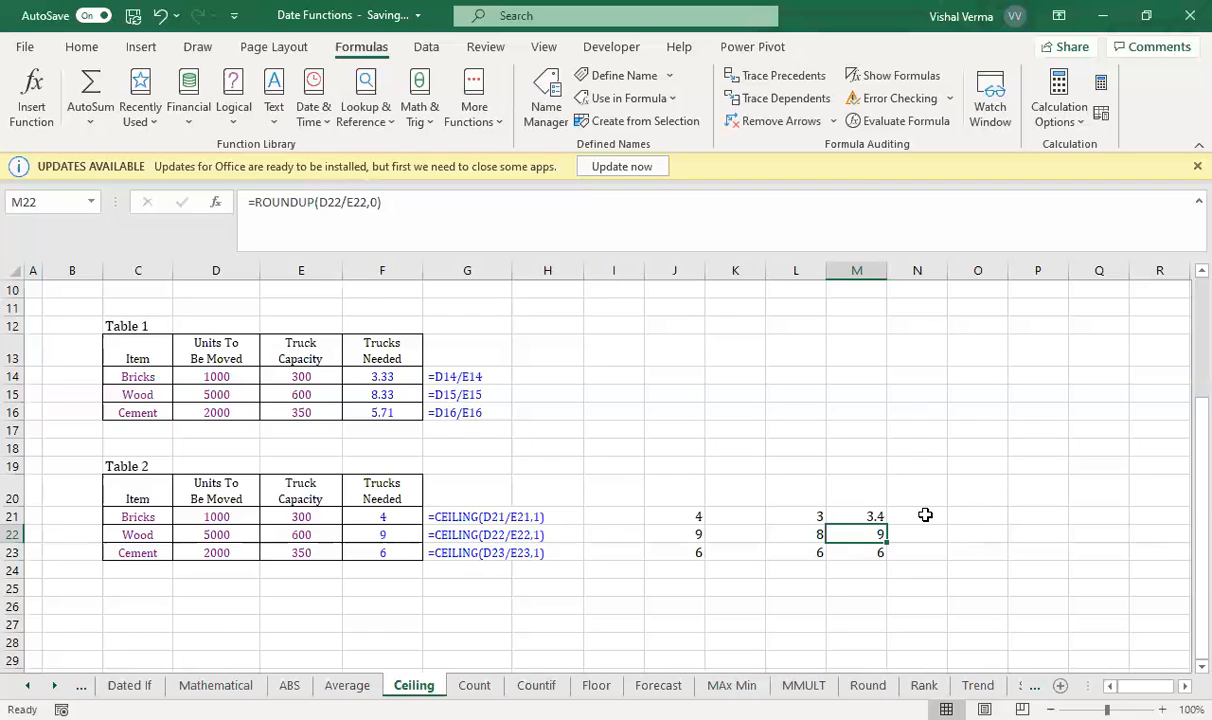
Enter the formula =MROUND(D21/E21,2) in N21 to round the trucks needed for bricks to a multiple of 2.
{"action": "left_click", "coordinate": [925, 515]}
{"action": "type", "text": "="}
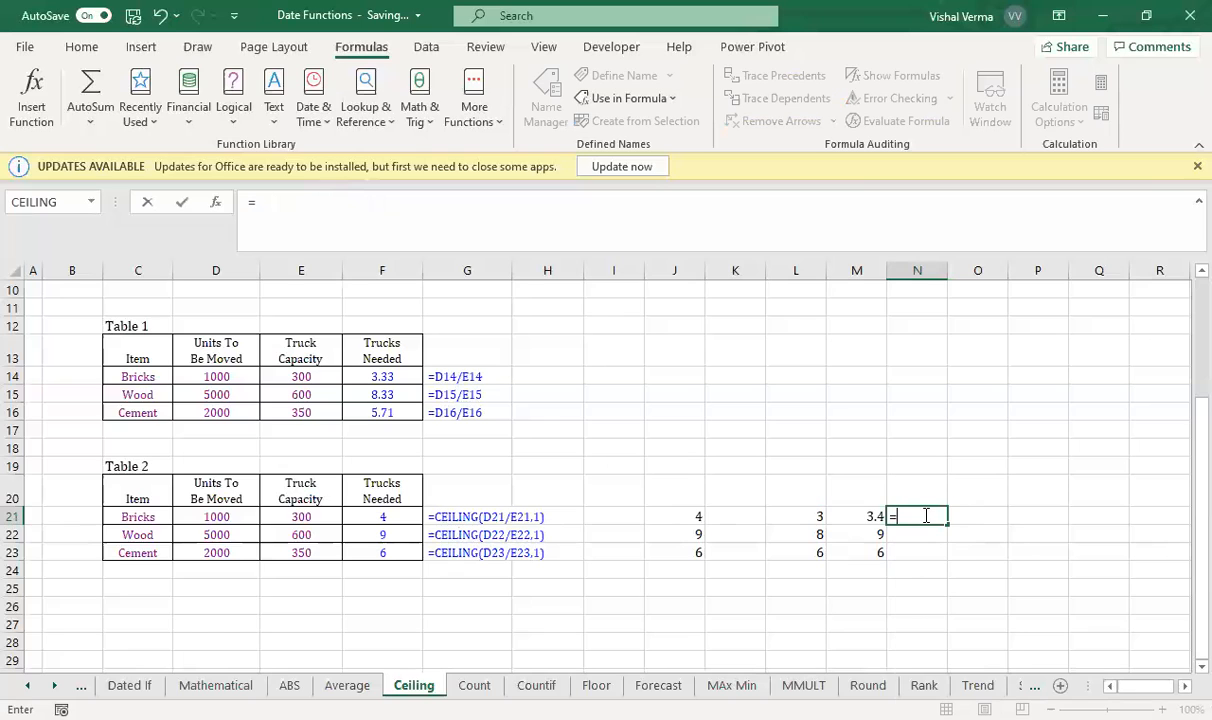
{"action": "type", "text": "m"}
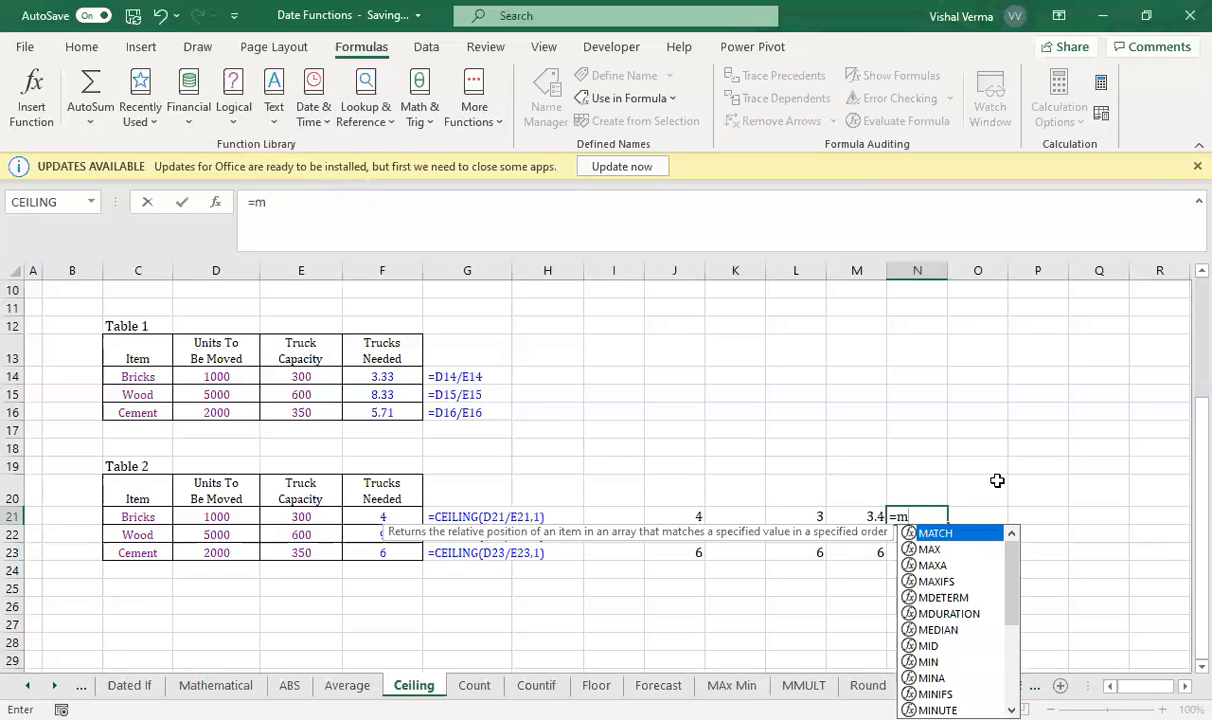
{"action": "type", "text": "r"}
{"action": "key", "text": "Tab"}
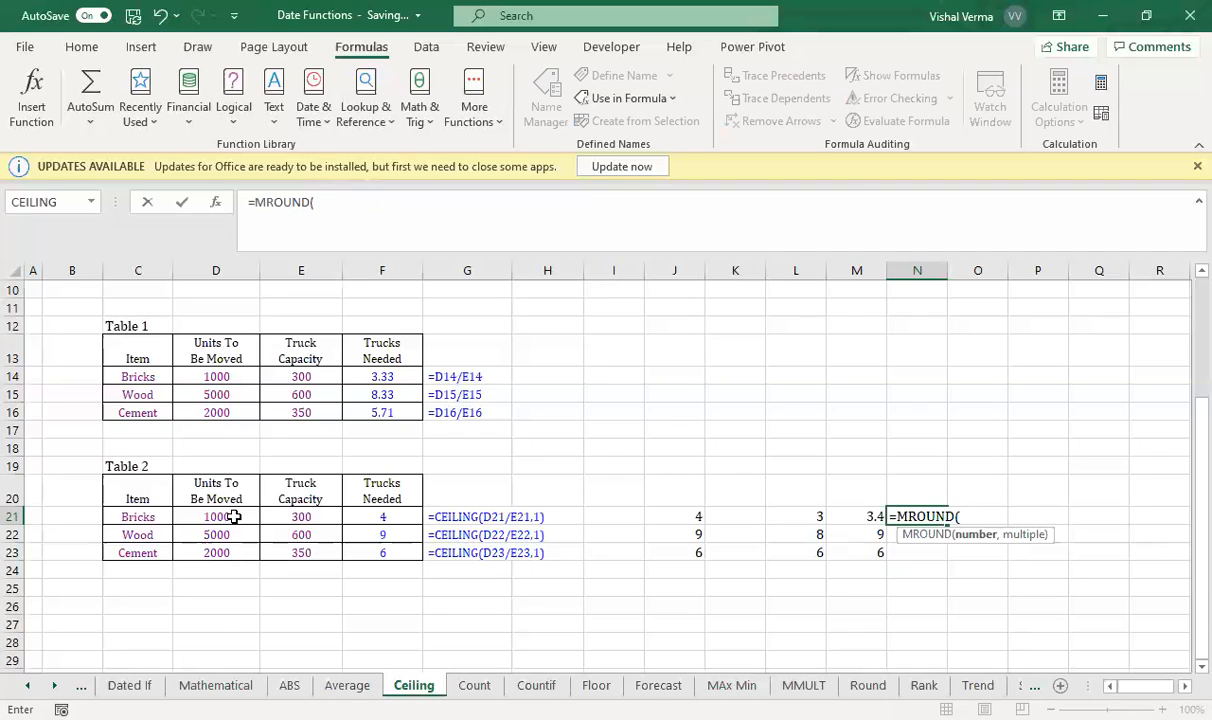
{"action": "left_click", "coordinate": [233, 516]}
{"action": "type", "text": "/"}
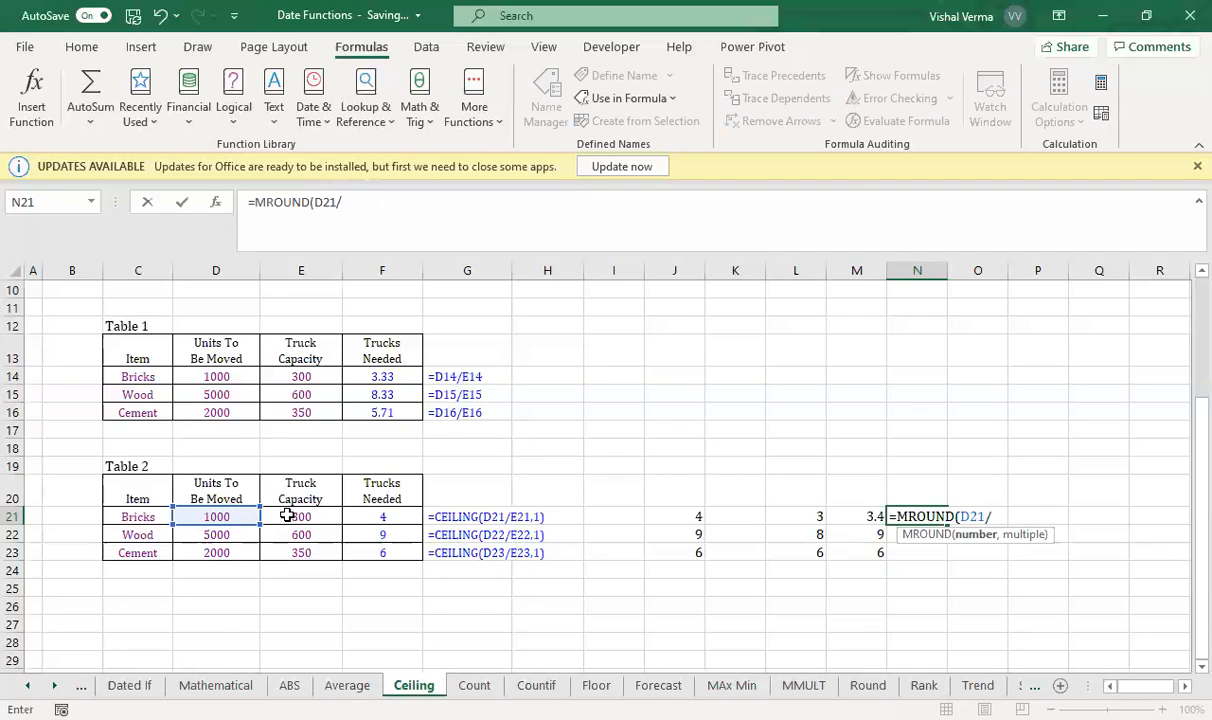
{"action": "left_click", "coordinate": [287, 515]}
{"action": "type", "text": ","}
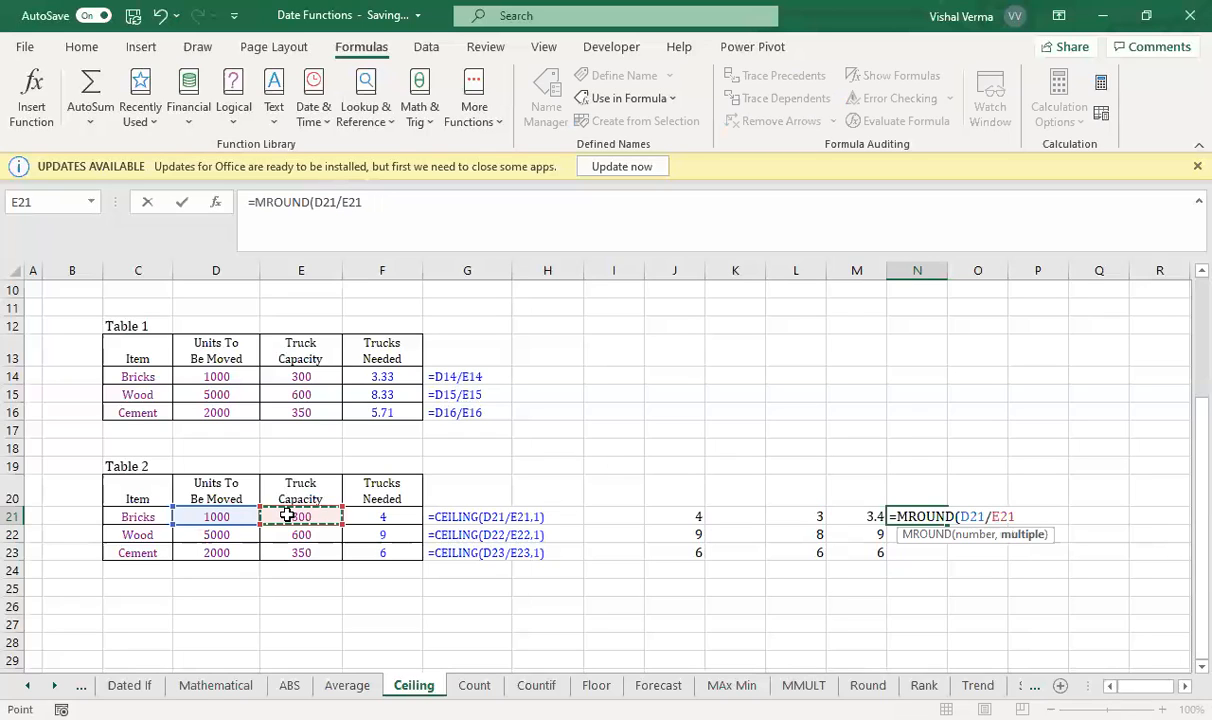
{"action": "type", "text": "10"}
{"action": "key", "text": "BackSpace"}
{"action": "key", "text": "BackSpace"}
{"action": "type", "text": "2"}
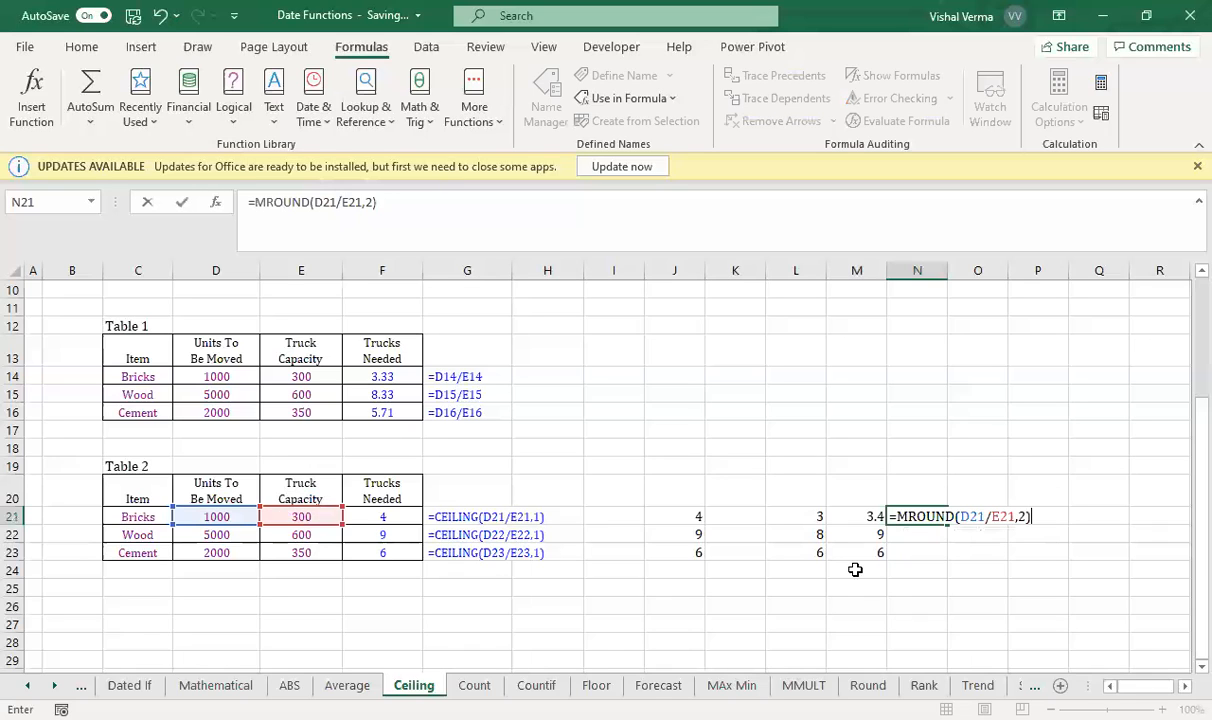
{"action": "key", "text": "Return"}
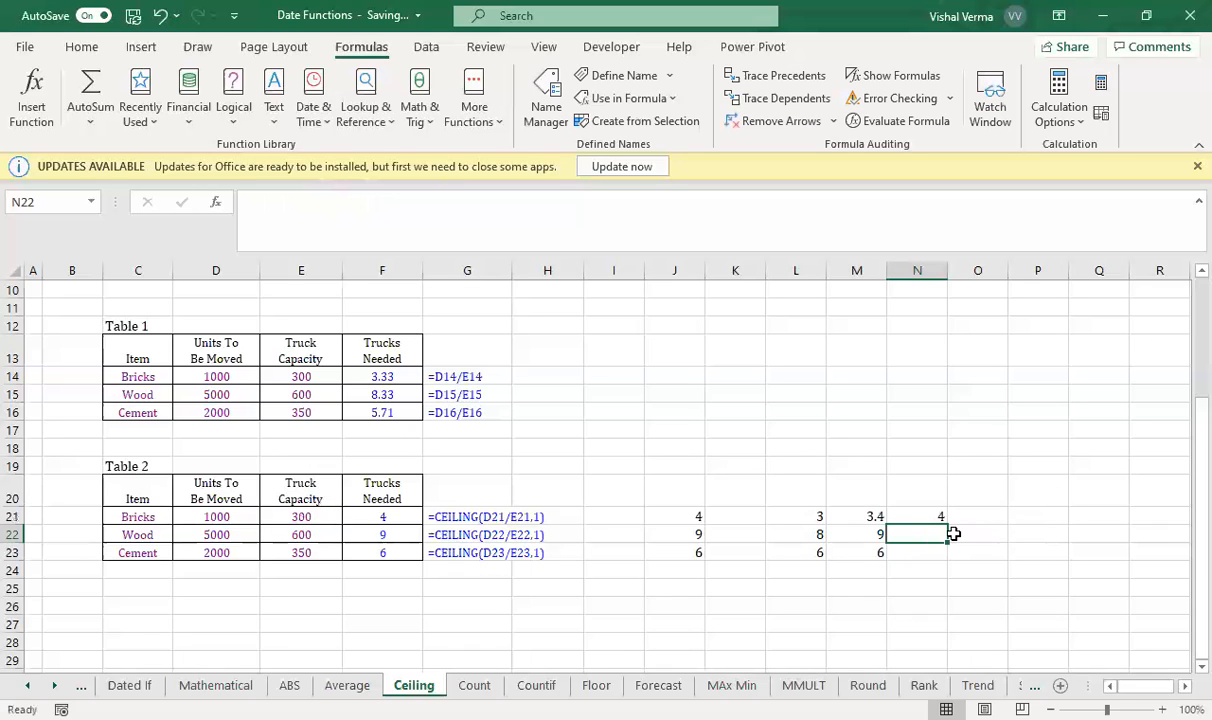
Copy the MROUND formula with multiple 2 from N21 down through N23 and check the wood row's formula.
{"action": "left_click", "coordinate": [925, 517]}
{"action": "left_click_drag", "start_coordinate": [947, 525], "coordinate": [875, 537]}
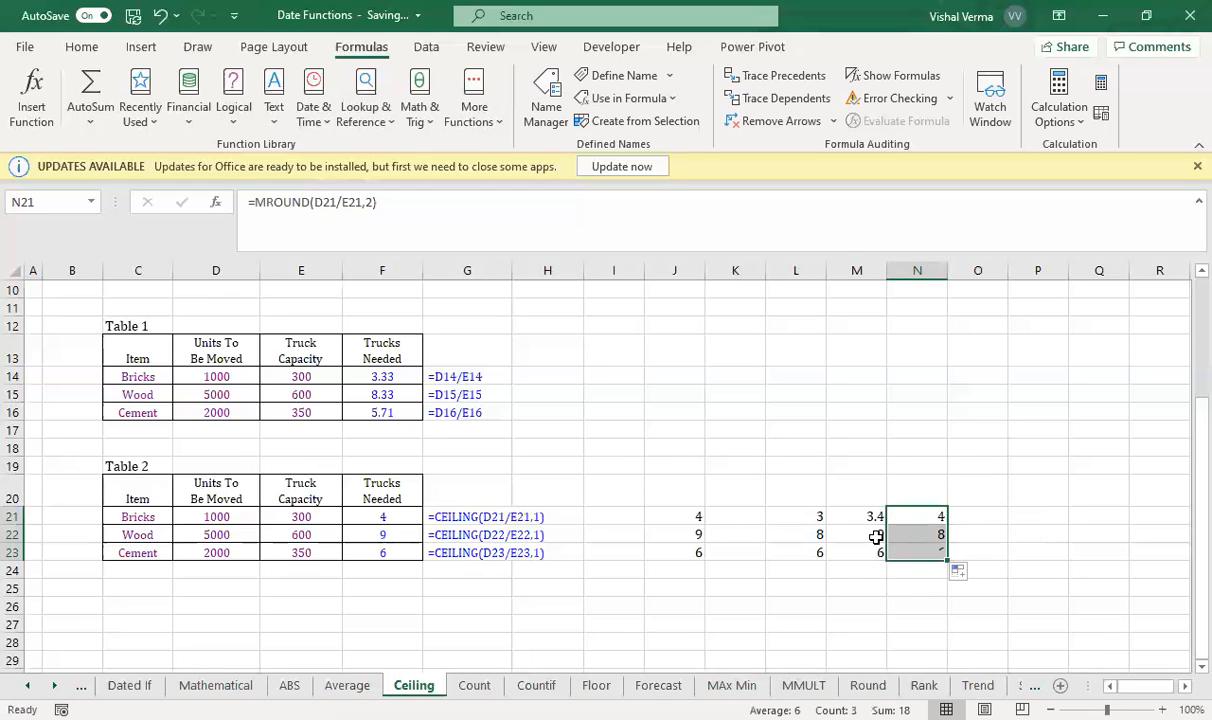
{"action": "left_click", "coordinate": [927, 537]}
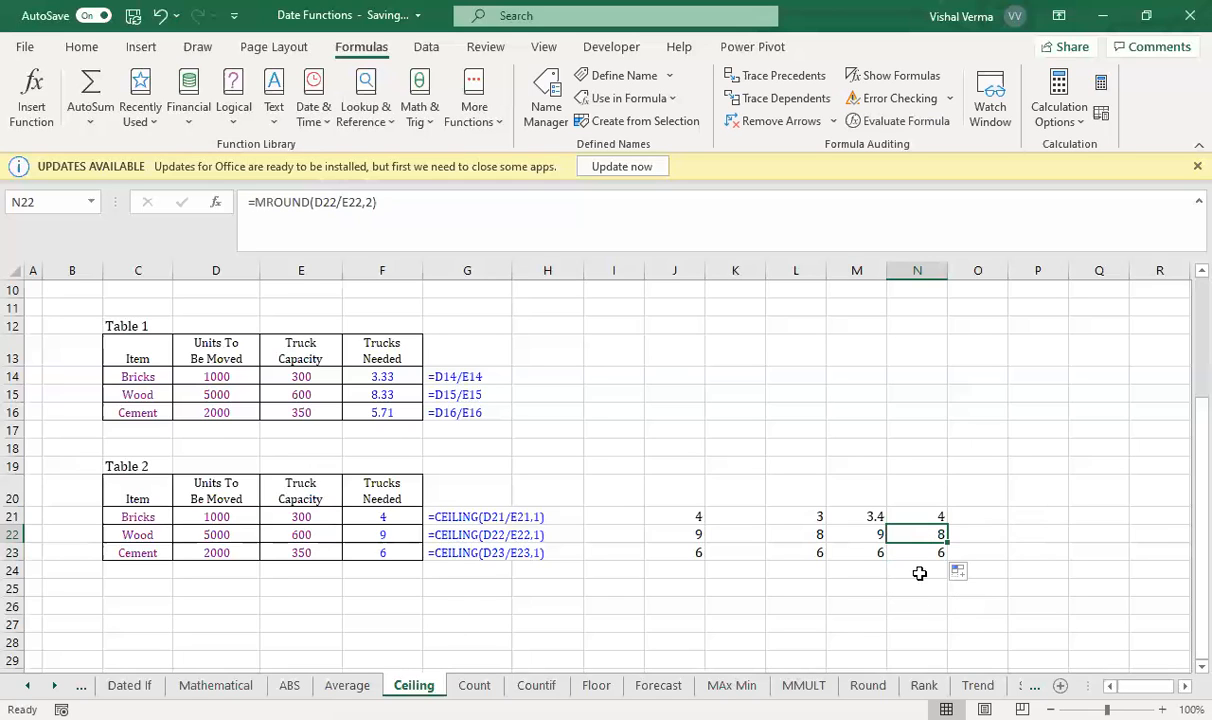
Change the multiple in N21 to 3 so the formula reads =MROUND(D21/E21,3).
{"action": "left_click", "coordinate": [930, 516]}
{"action": "left_click", "coordinate": [377, 201]}
{"action": "key", "text": "BackSpace"}
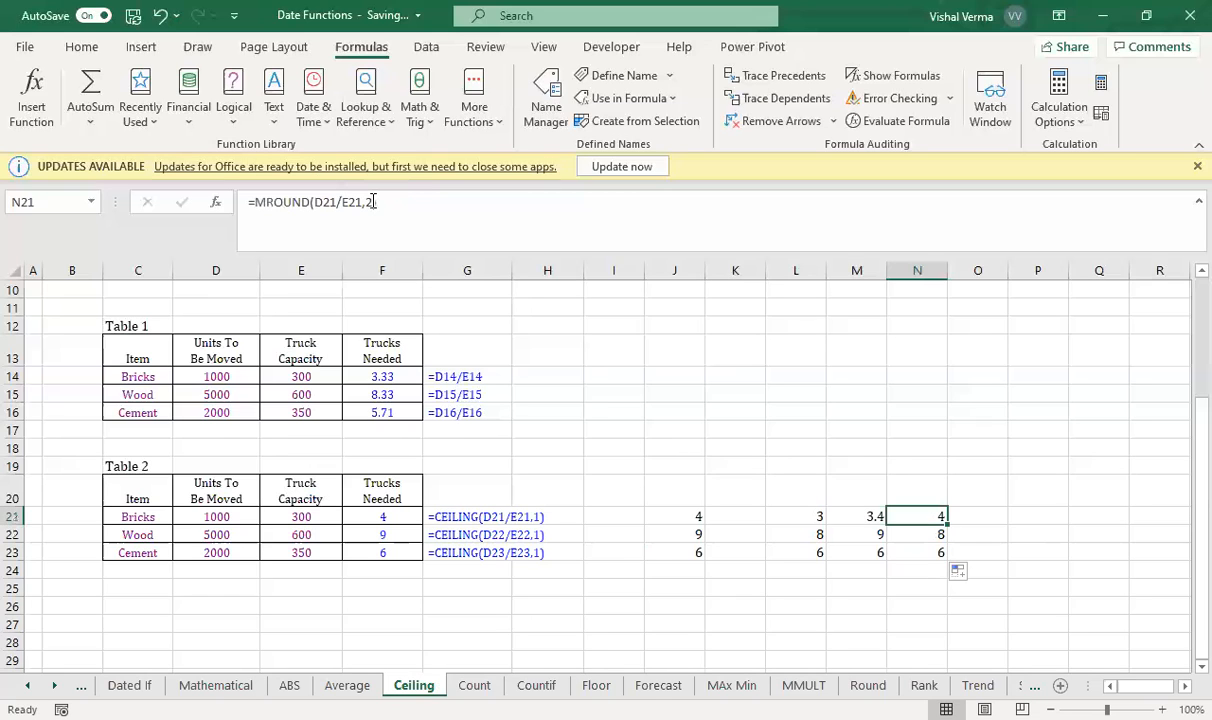
{"action": "key", "text": "BackSpace"}
{"action": "type", "text": "3)"}
{"action": "key", "text": "Return"}
Copy the updated MROUND formula with multiple 3 from N21 down through N23.
{"action": "left_click", "coordinate": [932, 514]}
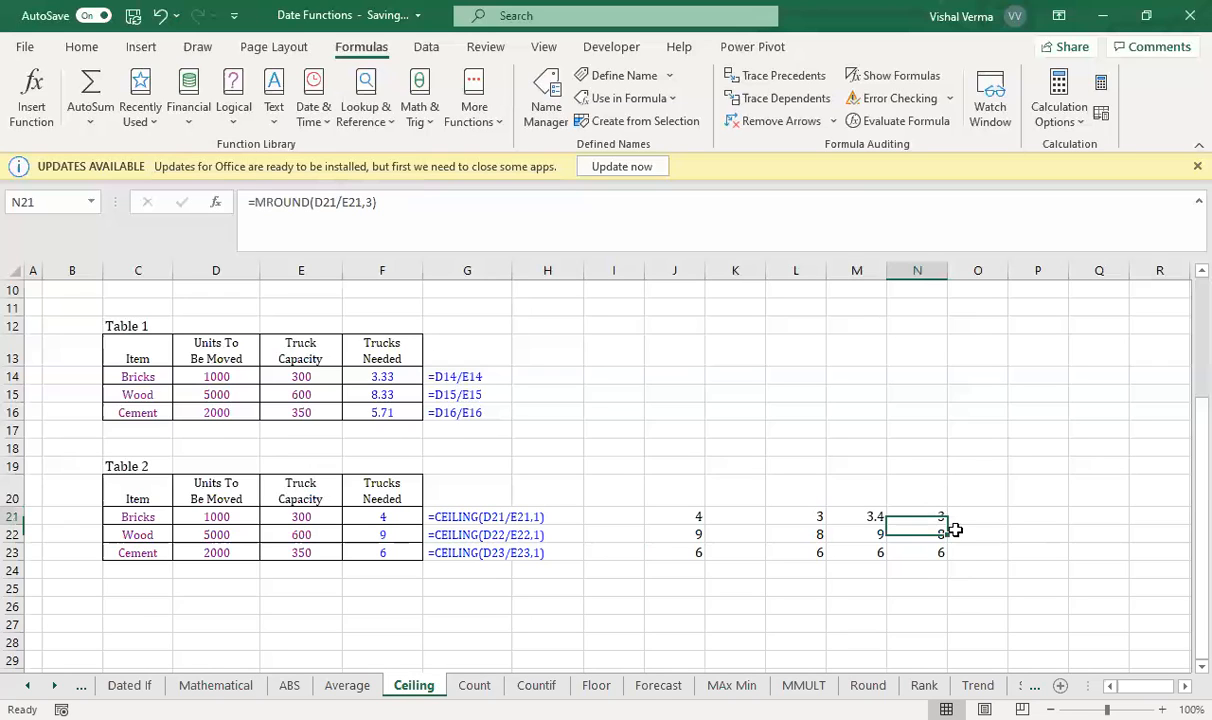
{"action": "left_click_drag", "start_coordinate": [947, 524], "coordinate": [921, 592]}
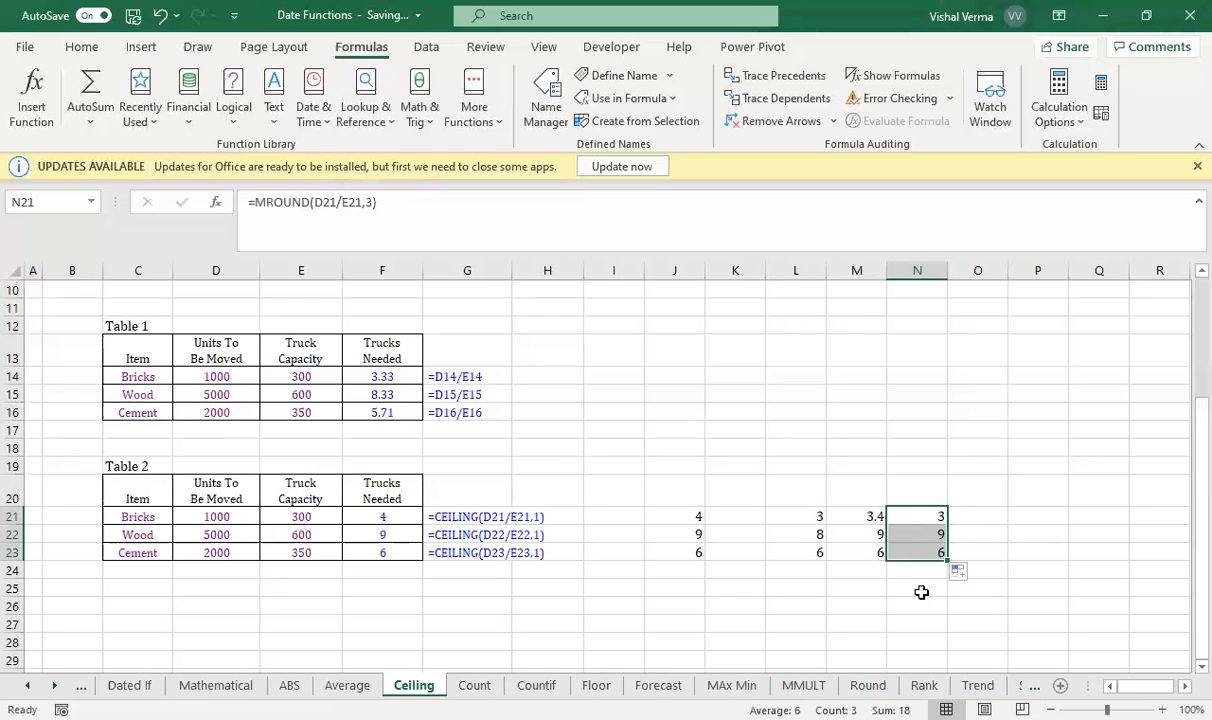
{"action": "left_click", "coordinate": [921, 592]}
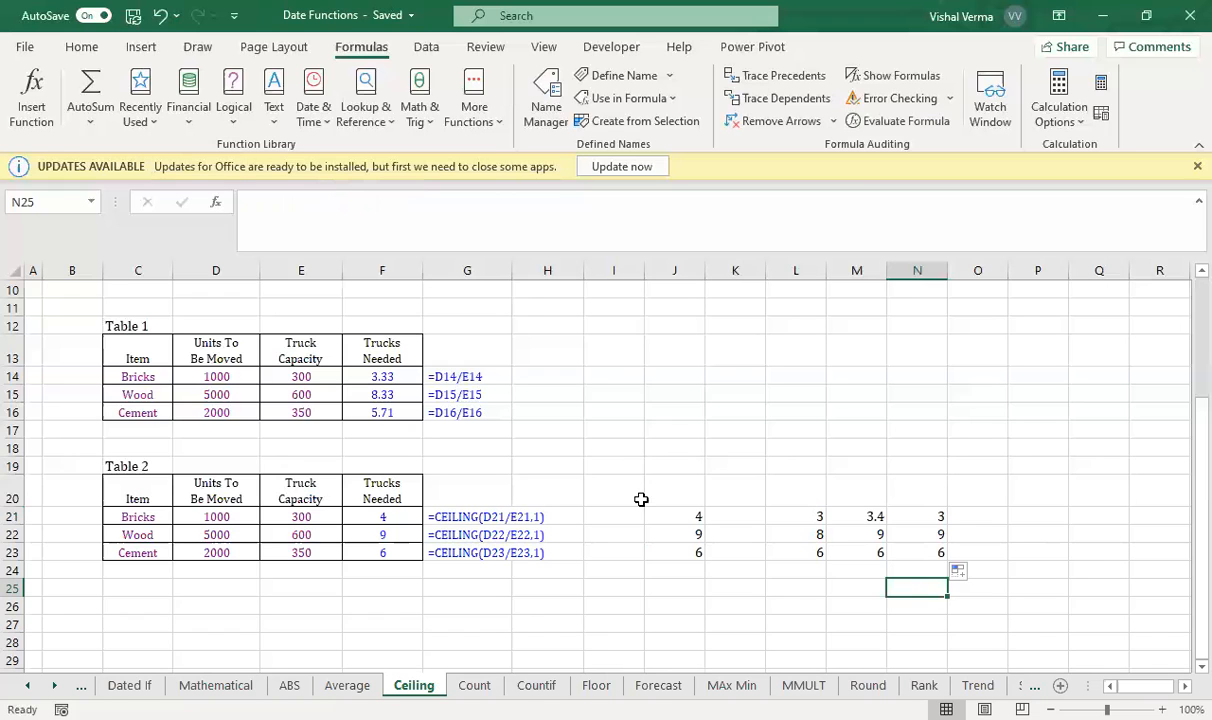
On the Count sheet, enter the formula =COUNT(C4:E4) in J4 to count the numeric entries in the first row.
{"action": "left_click", "coordinate": [476, 685]}
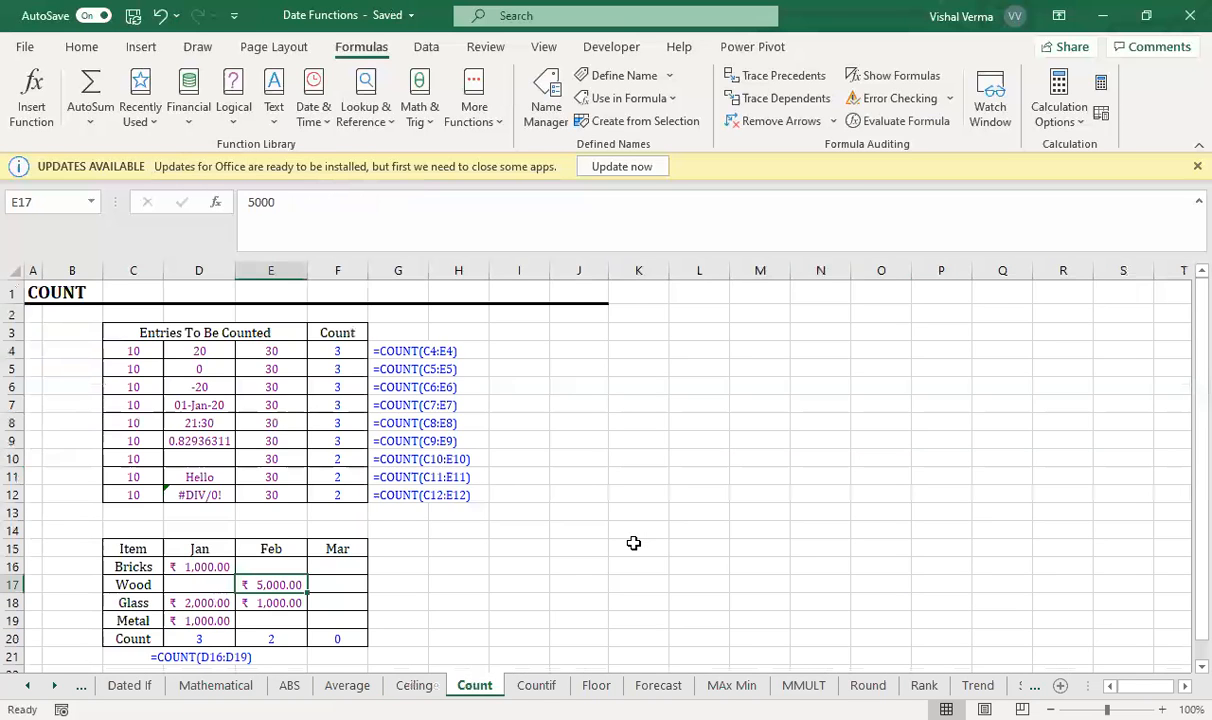
{"action": "left_click", "coordinate": [633, 543]}
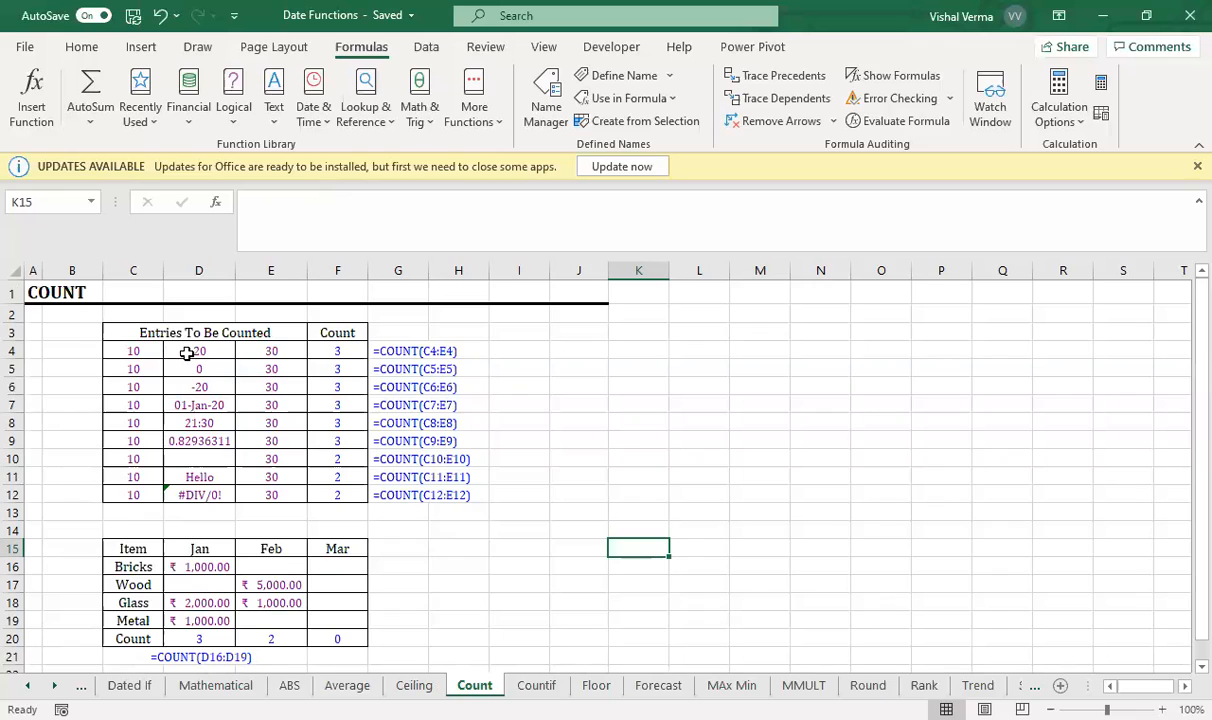
{"action": "left_click", "coordinate": [257, 348]}
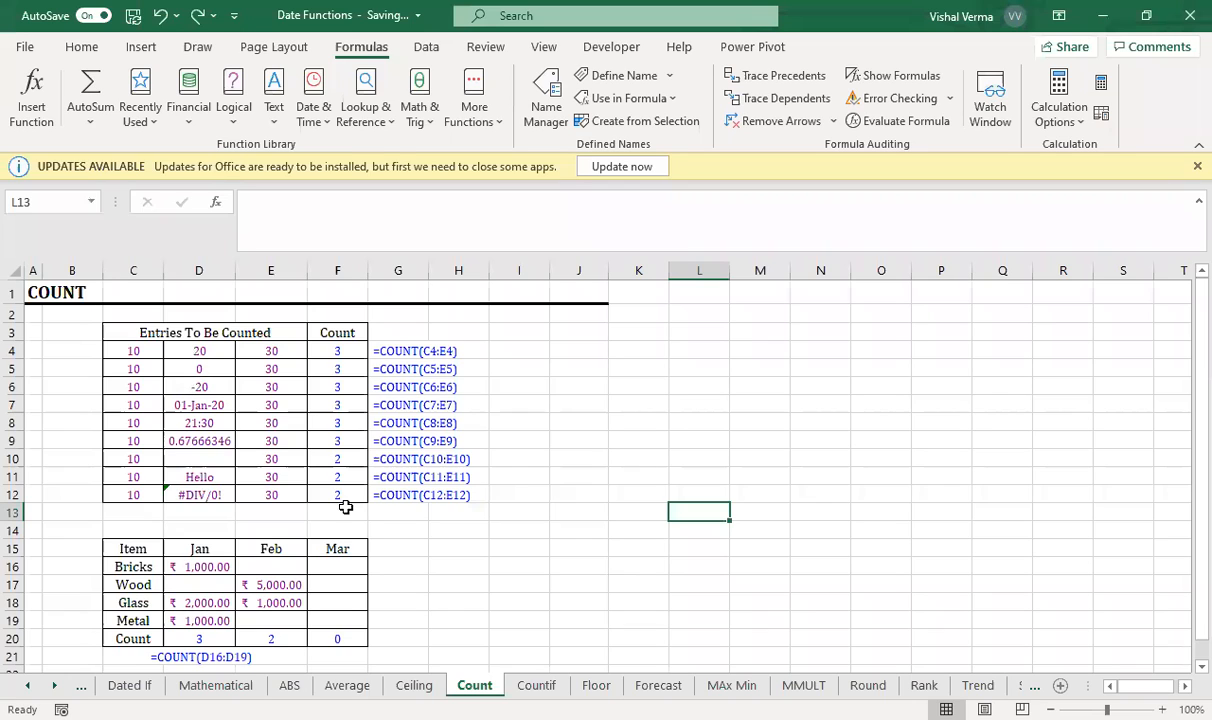
{"action": "left_click", "coordinate": [599, 351]}
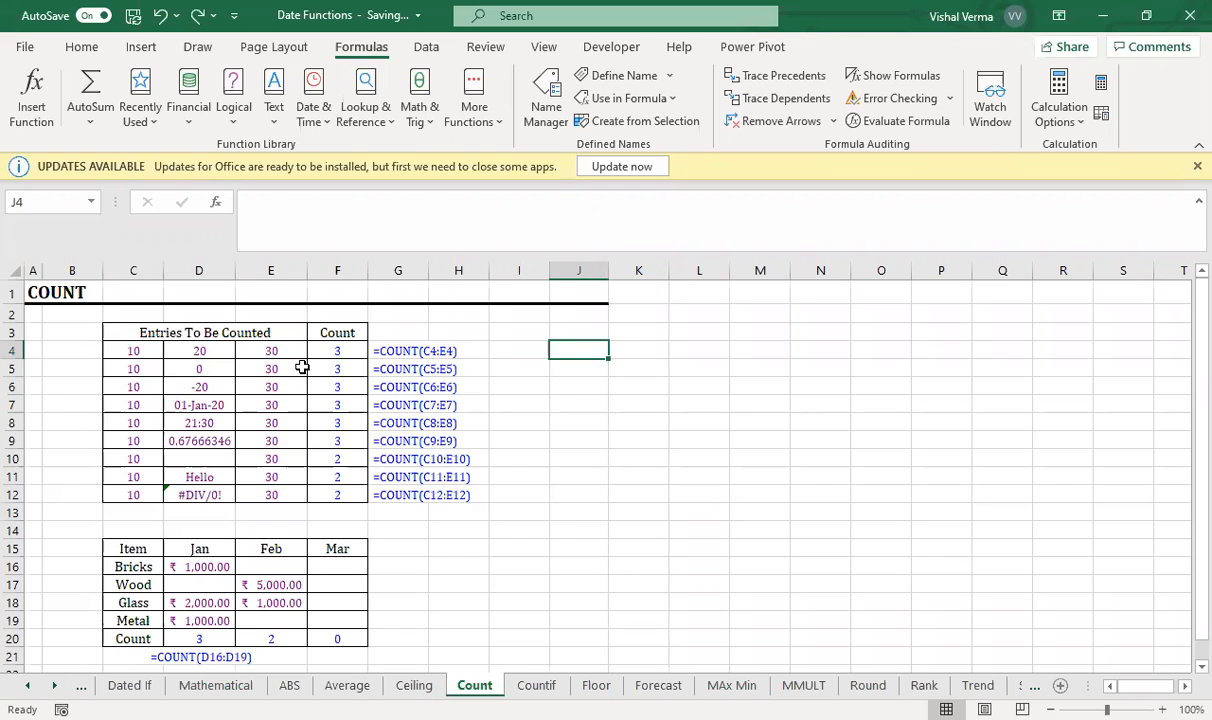
{"action": "type", "text": "=COUNT("}
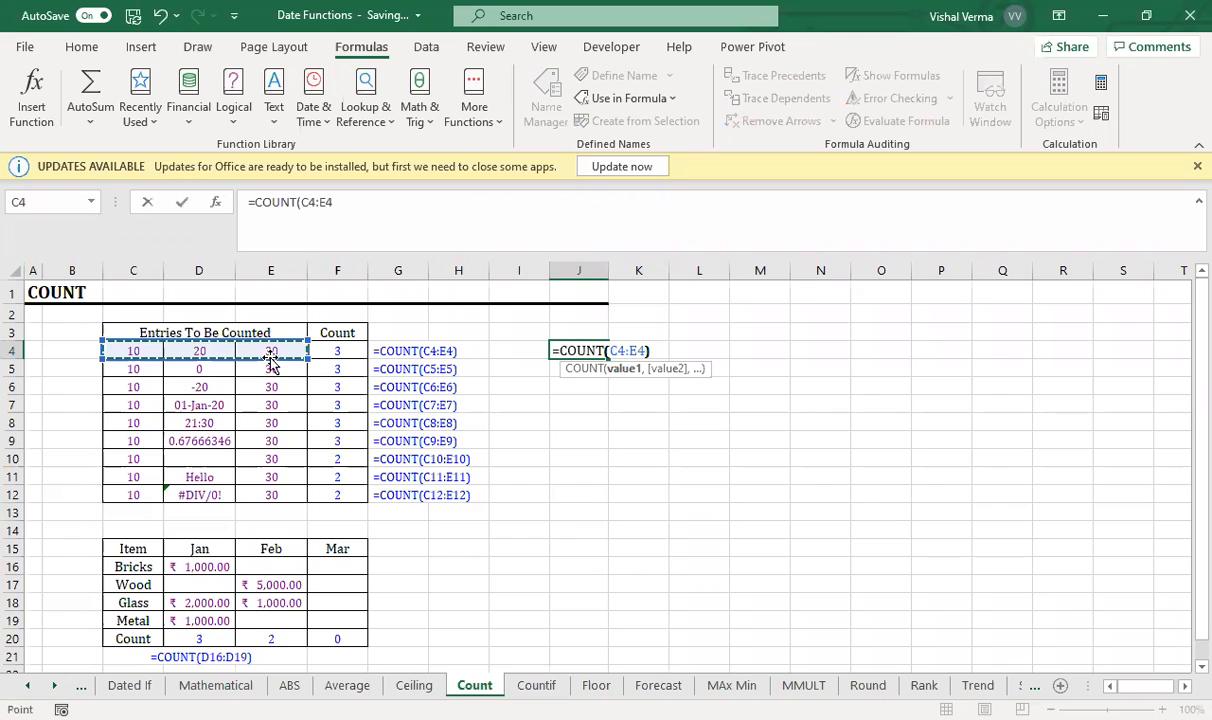
{"action": "key", "text": "Return"}
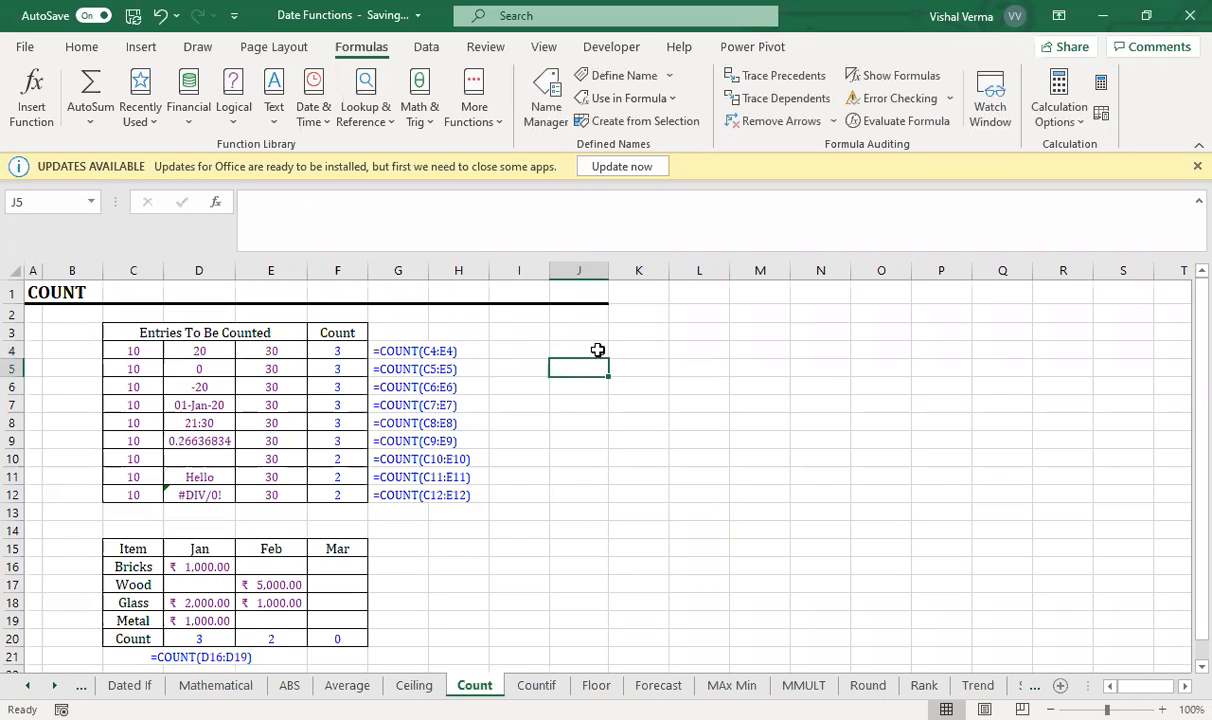
{"action": "left_click", "coordinate": [597, 350]}
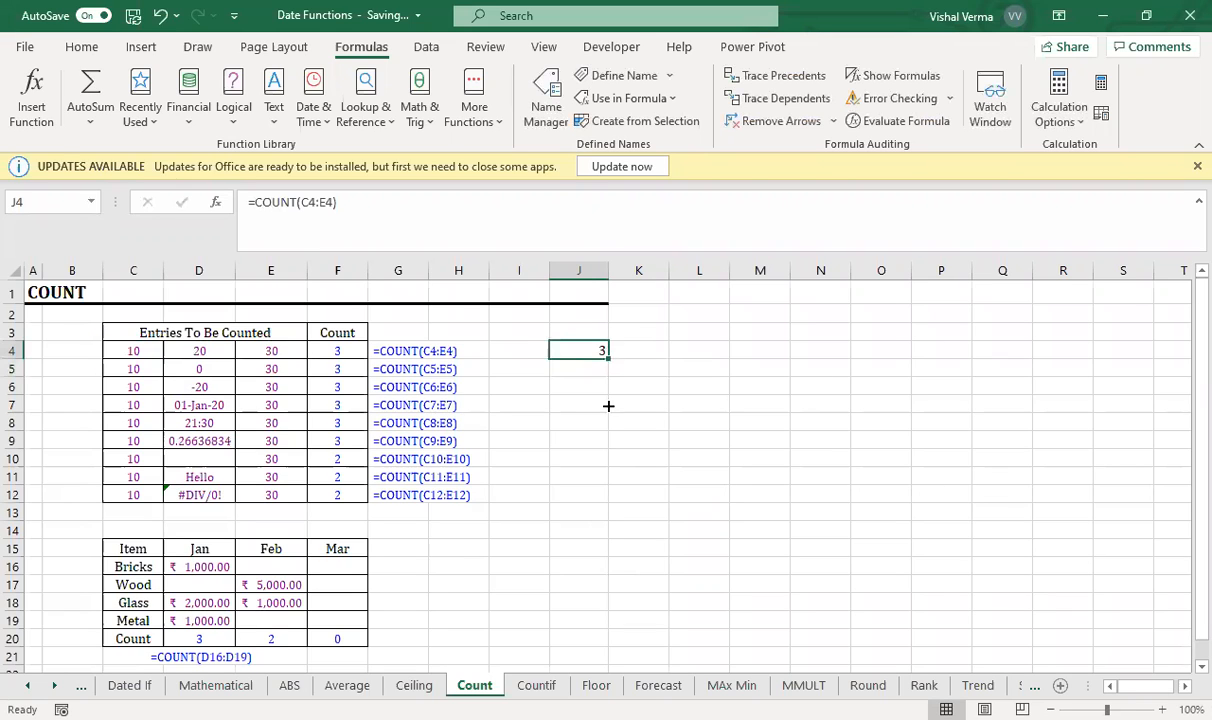
Copy the COUNT formula from J4 down through J12 and check the formulas in J10, J11 and J12.
{"action": "left_click_drag", "start_coordinate": [608, 358], "coordinate": [605, 509]}
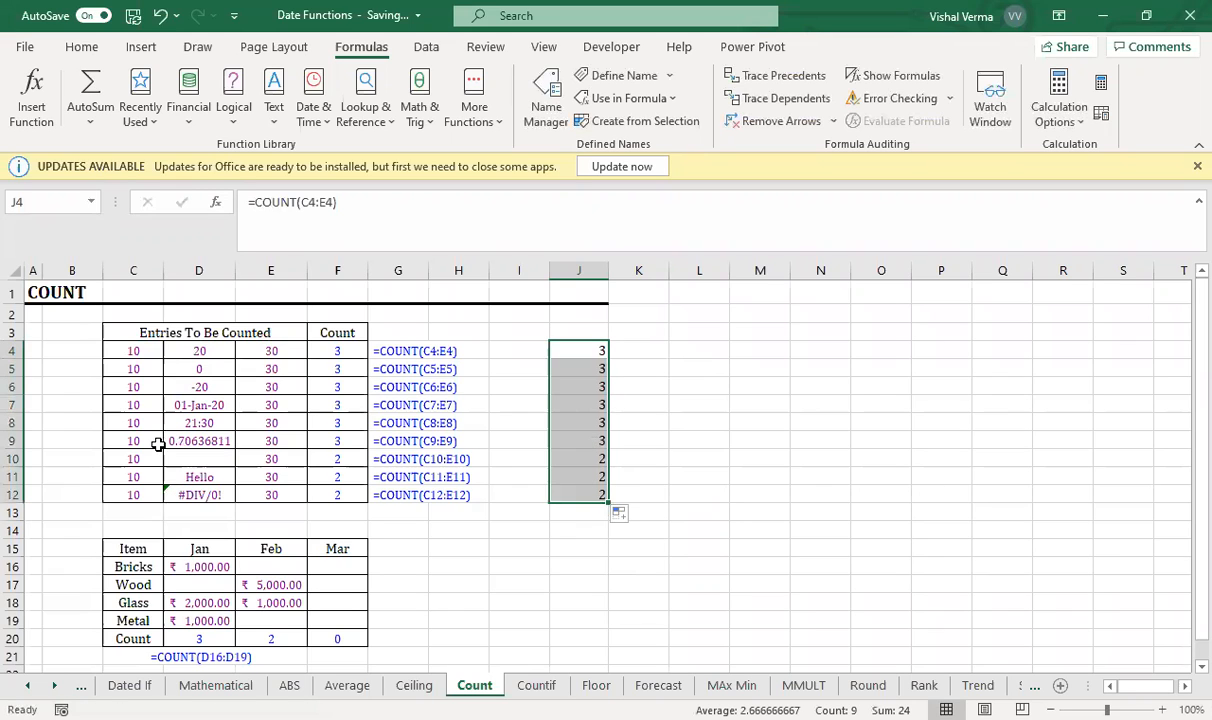
{"action": "left_click", "coordinate": [121, 437]}
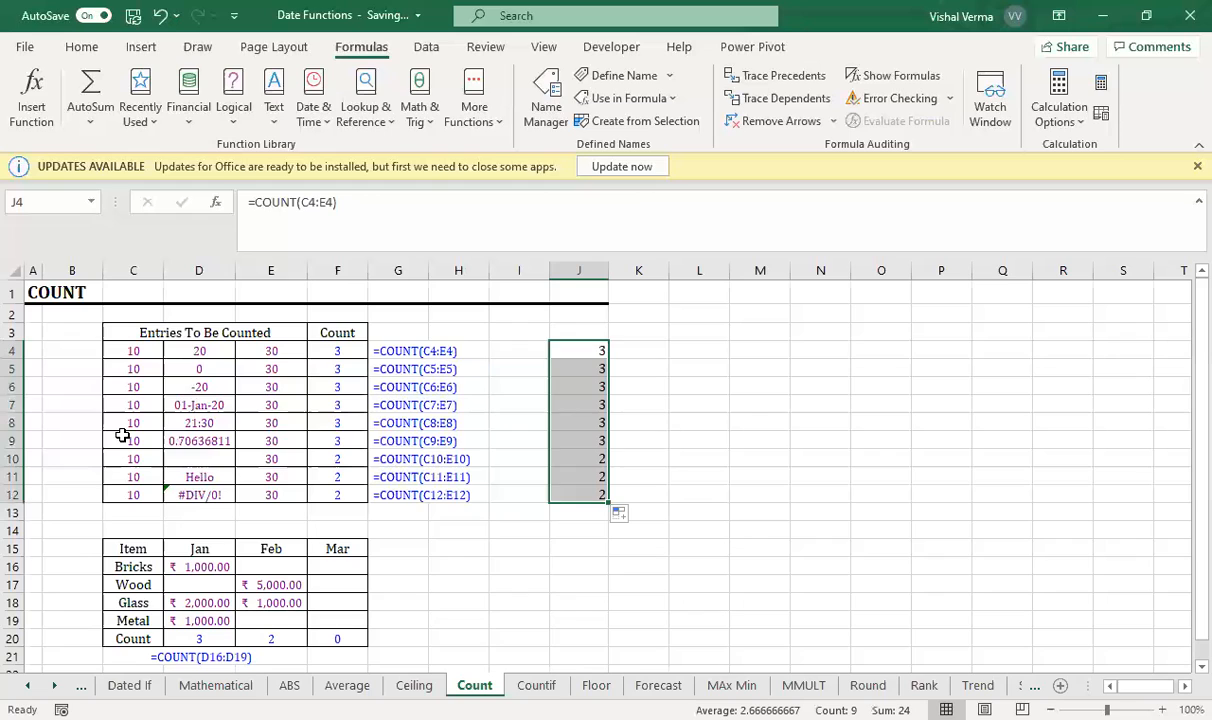
{"action": "left_click", "coordinate": [14, 440]}
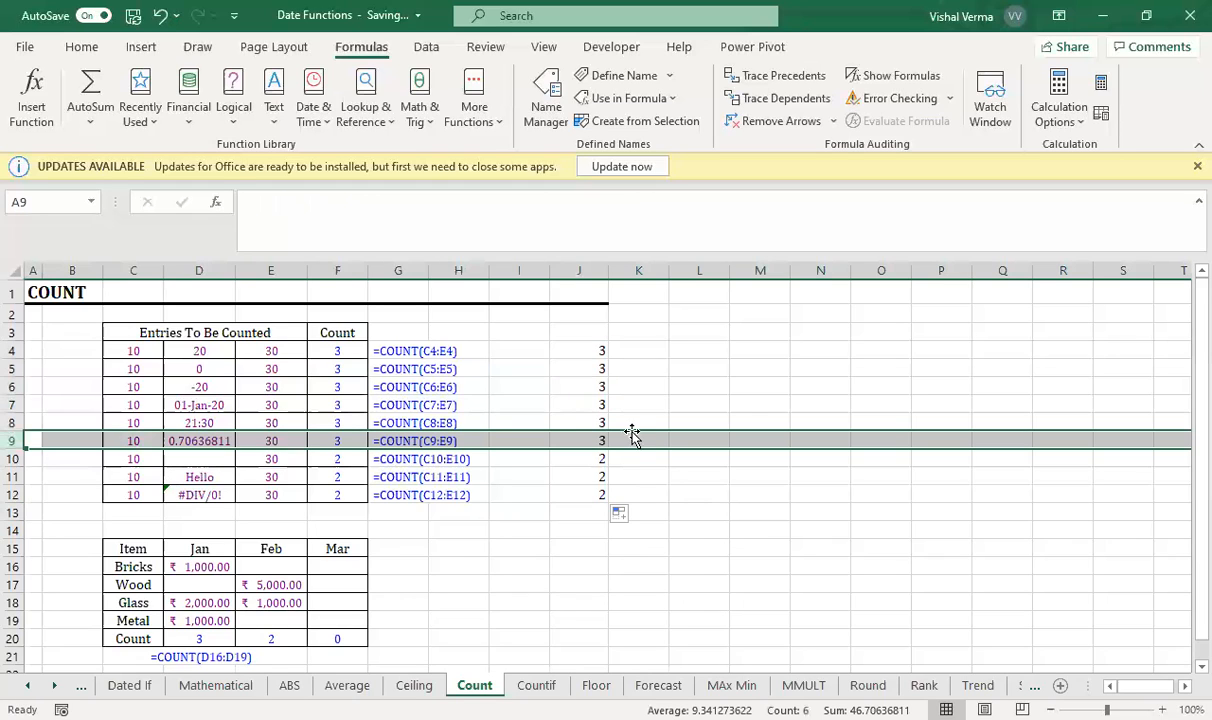
{"action": "left_click", "coordinate": [587, 460]}
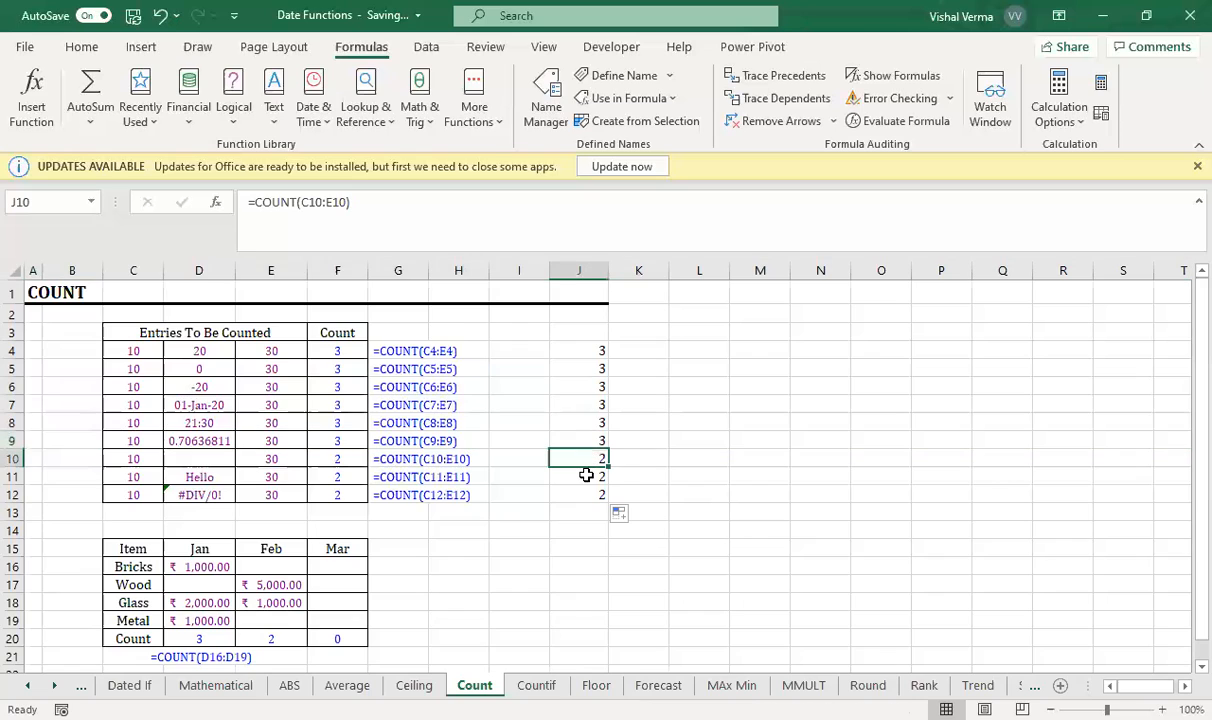
{"action": "left_click", "coordinate": [587, 476]}
{"action": "left_click", "coordinate": [582, 494]}
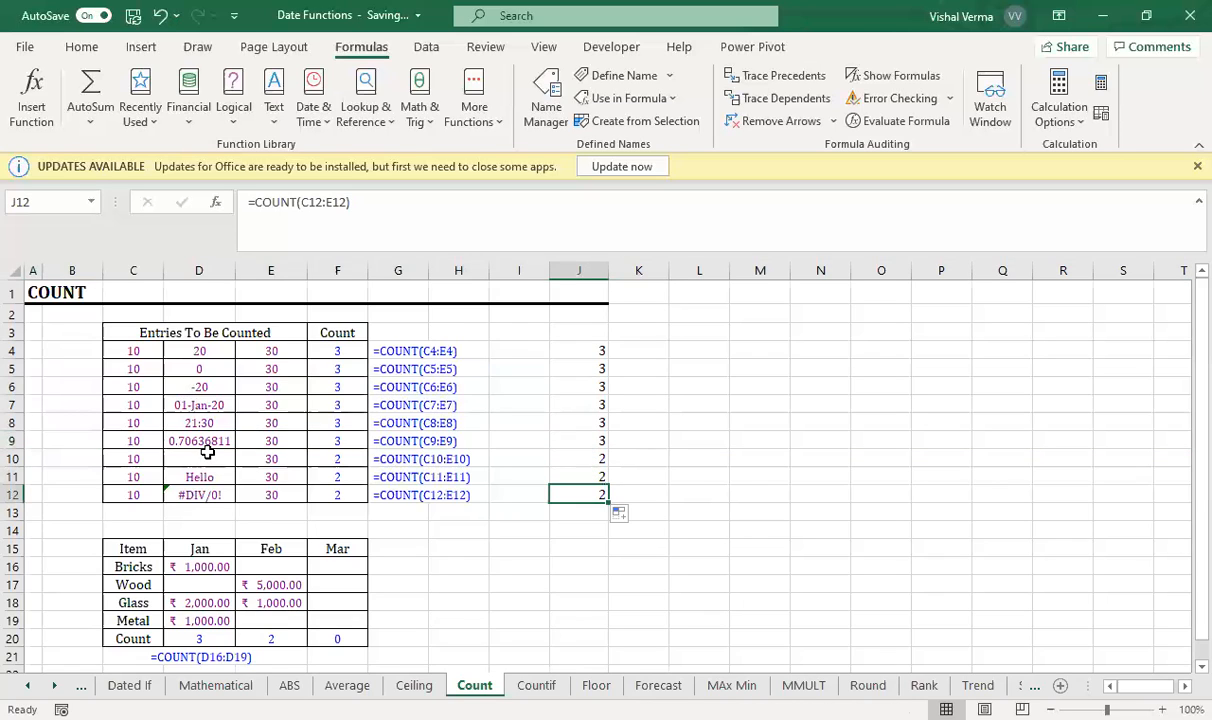
Examine the middle entries in D10, D11 and D12, and select C11:E11 to read its cell count.
{"action": "left_click", "coordinate": [203, 458]}
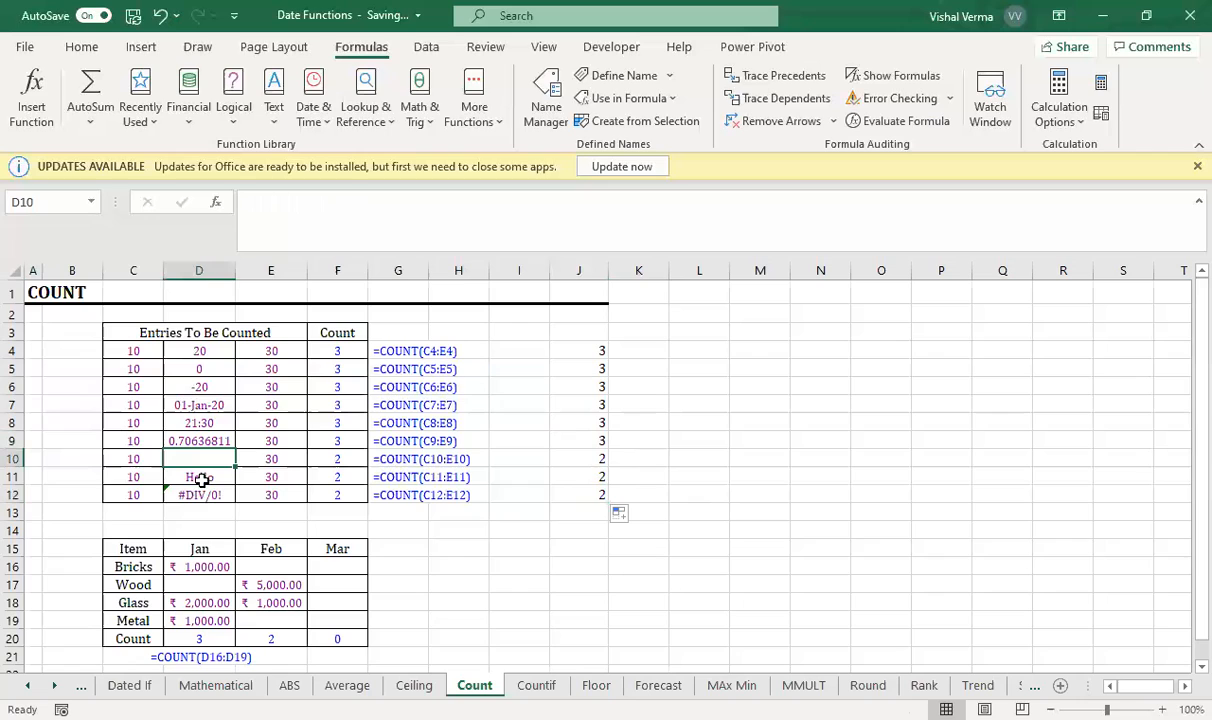
{"action": "key", "text": "Down"}
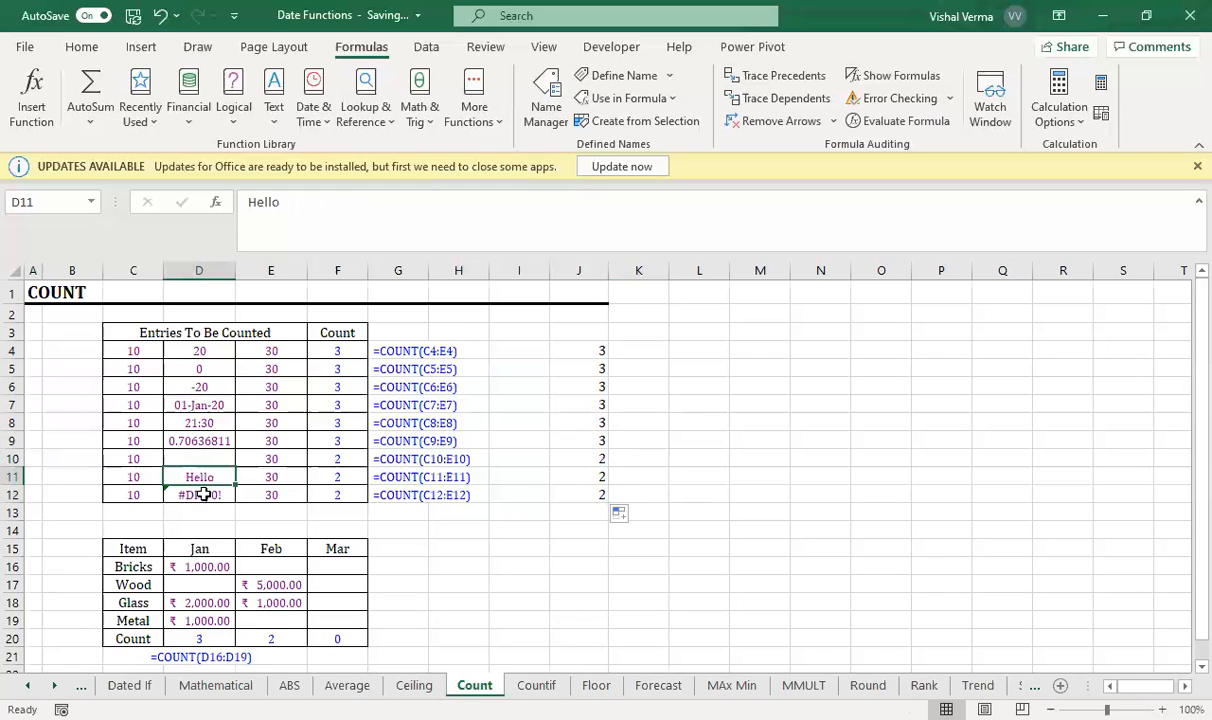
{"action": "key", "text": "Down"}
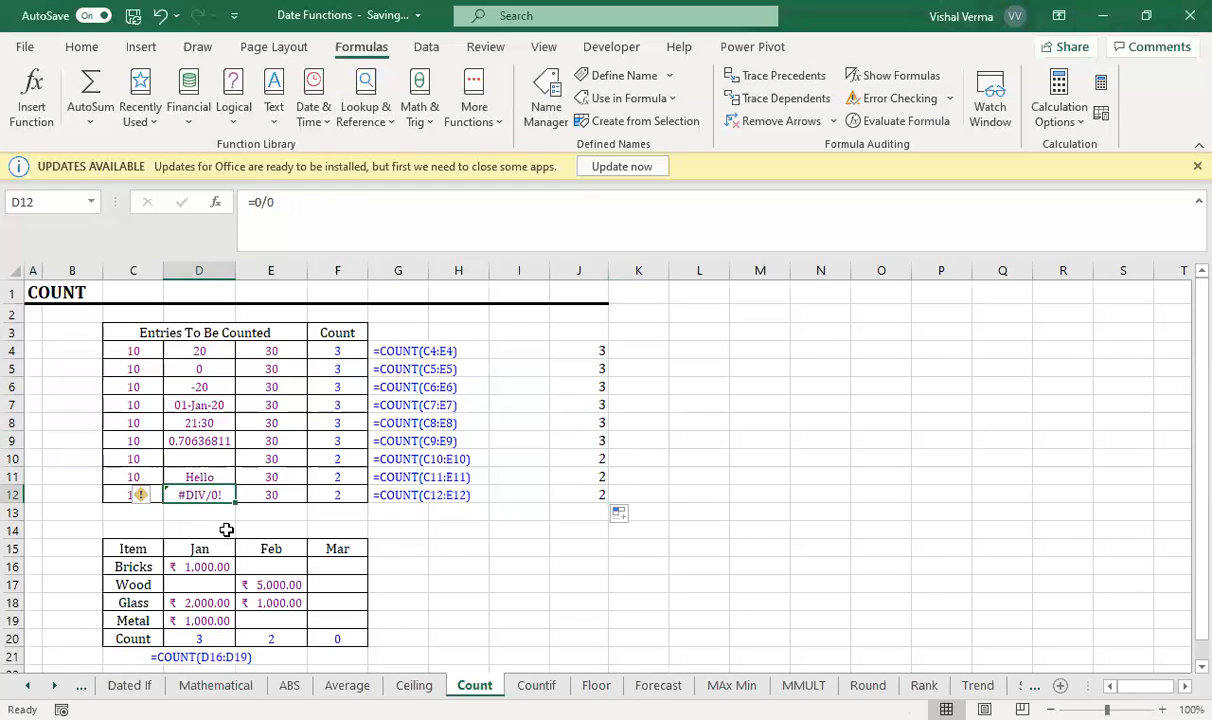
{"action": "left_click_drag", "start_coordinate": [133, 467], "coordinate": [280, 476]}
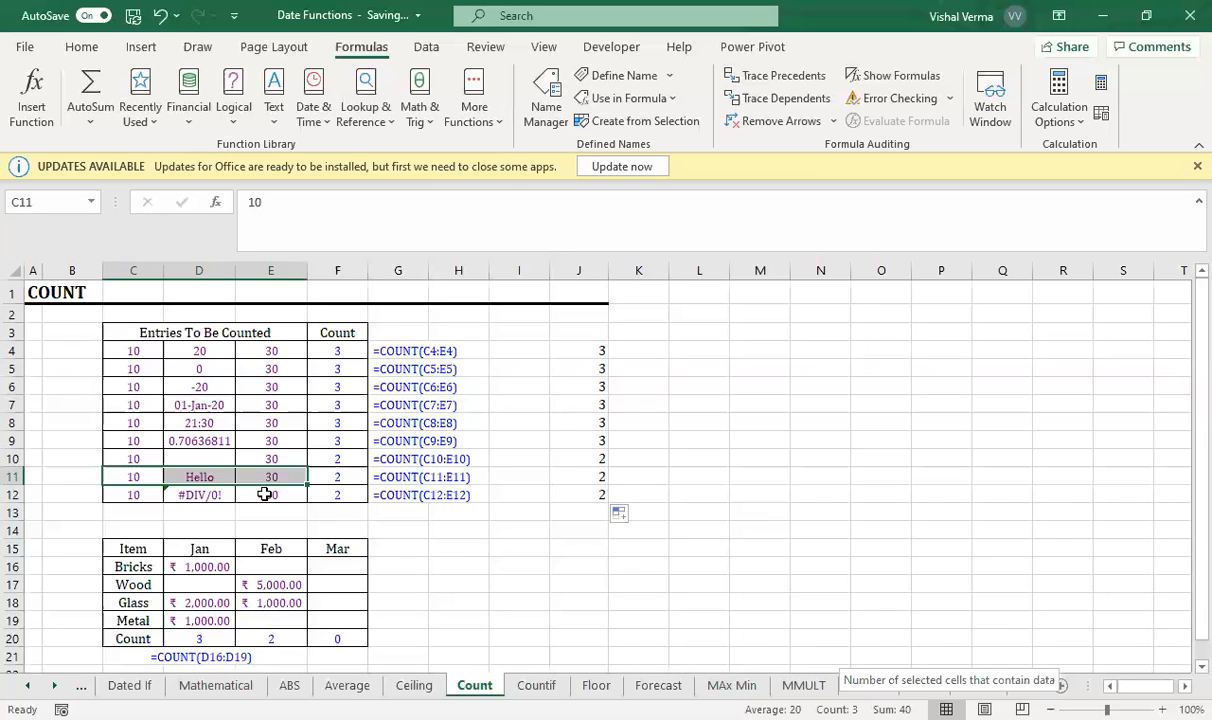
Search the function list for "count", read the COUNT description, close it without inserting, and recheck the cell count of C11:E11.
{"action": "left_click", "coordinate": [624, 588]}
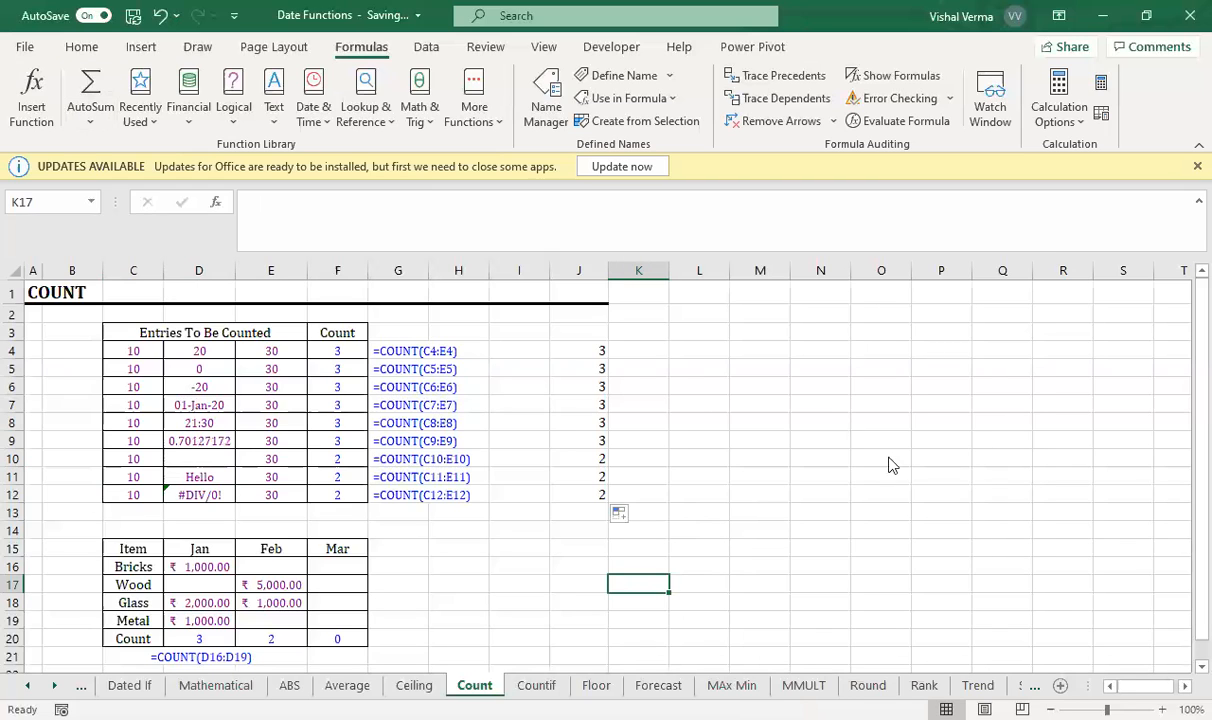
{"action": "key", "text": "shift+F3"}
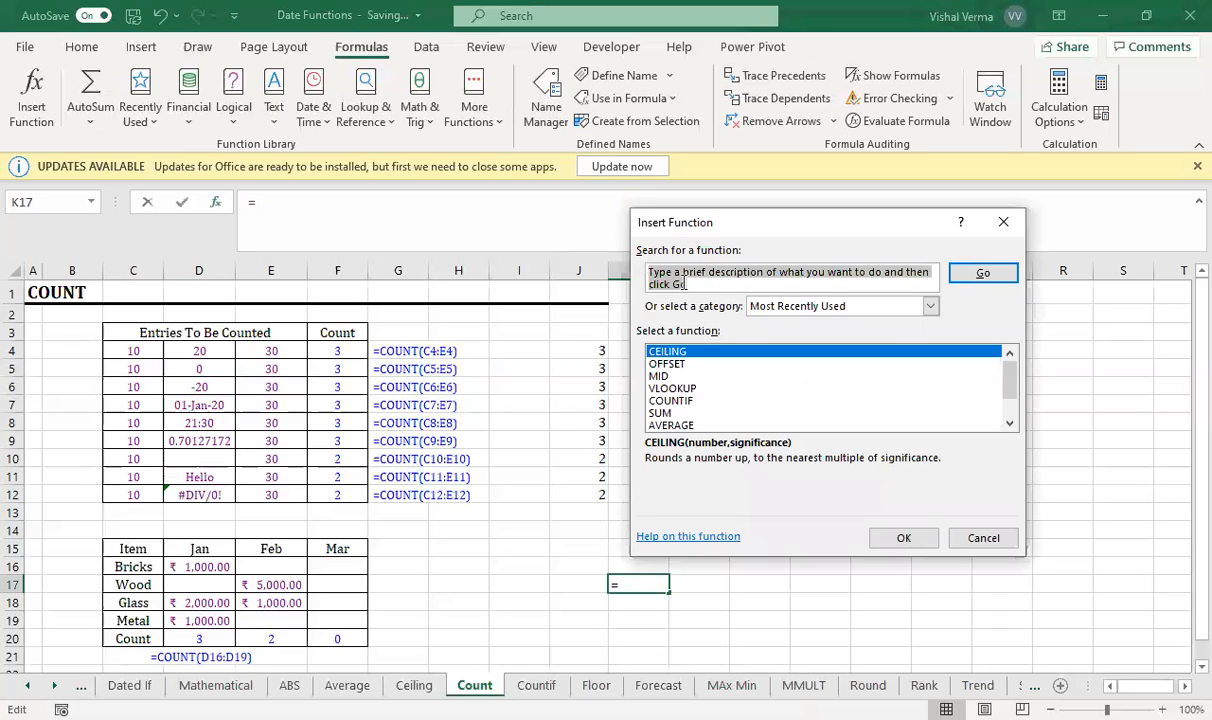
{"action": "type", "text": "count"}
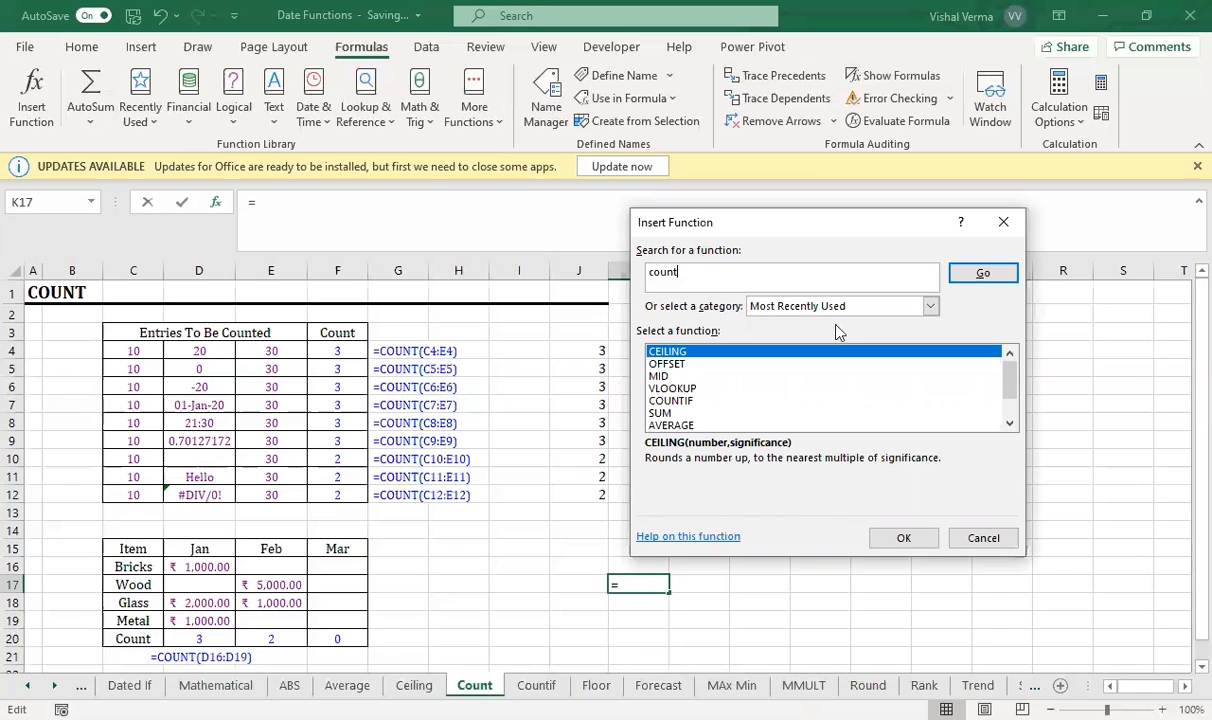
{"action": "left_click", "coordinate": [984, 276]}
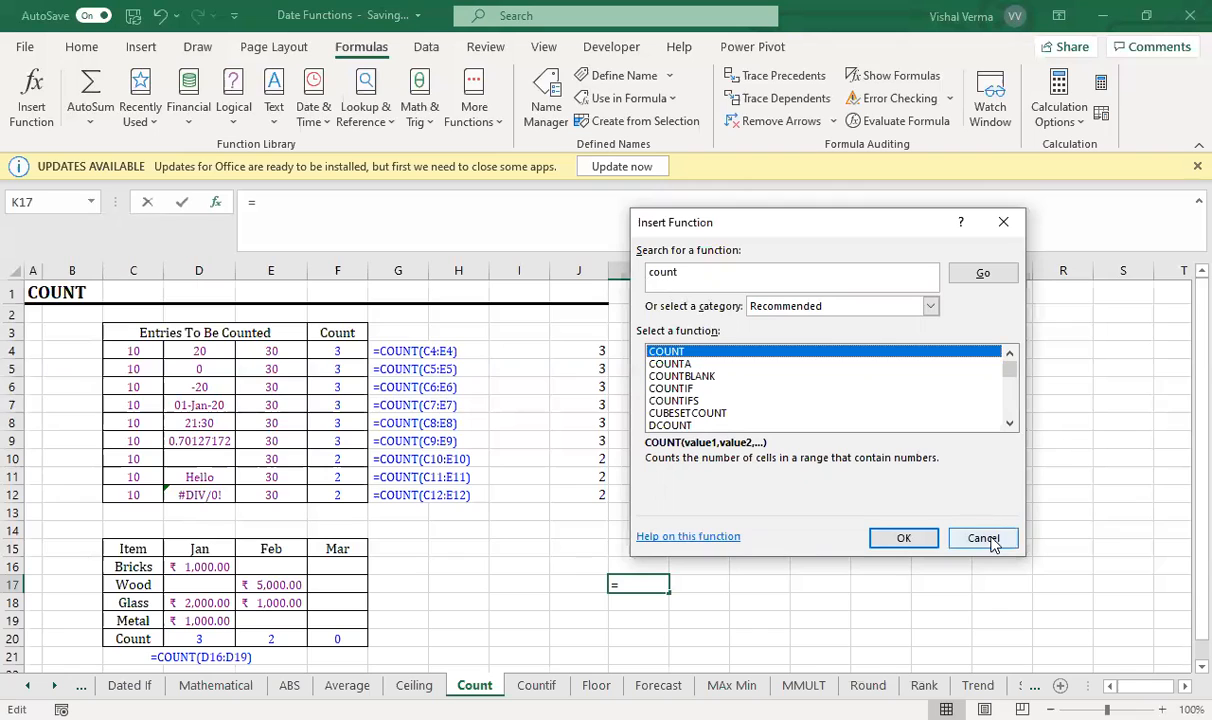
{"action": "key", "text": "Escape"}
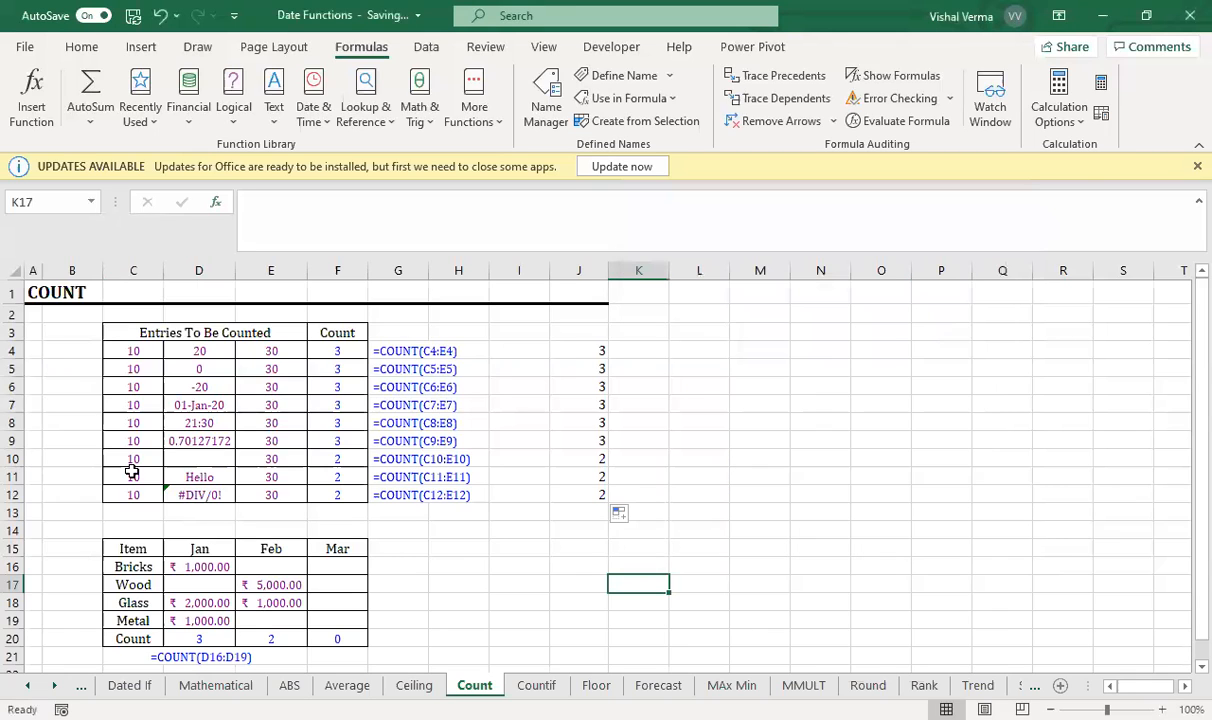
{"action": "left_click_drag", "start_coordinate": [133, 477], "coordinate": [252, 477]}
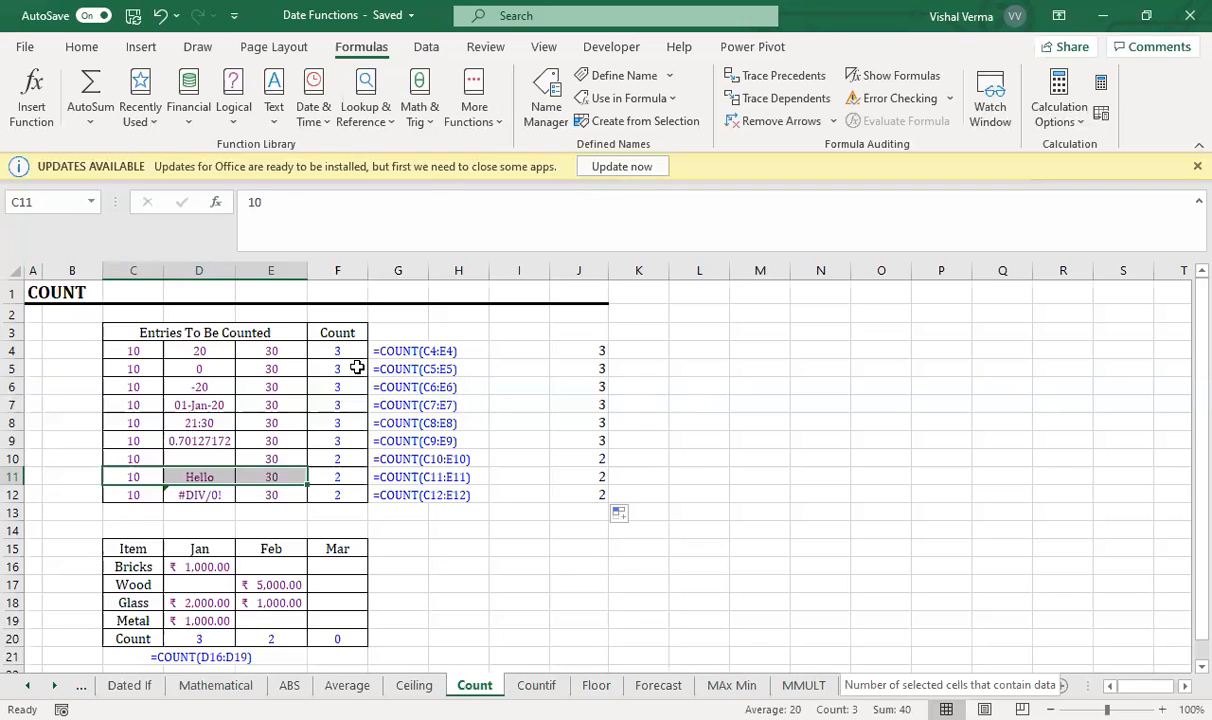
{"action": "left_click", "coordinate": [590, 608]}
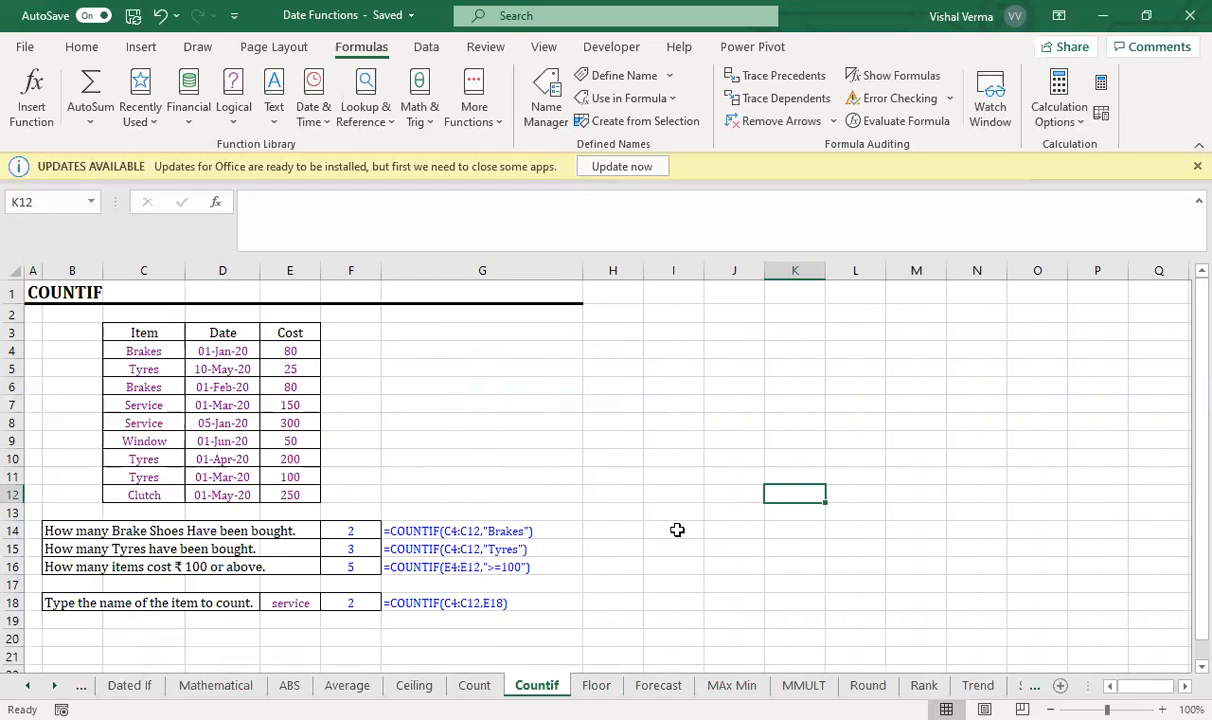
On the Countif sheet, enter the formula =COUNTIF(C4:C12,"Brakes") in H14 to count the brake purchases.
{"action": "left_click", "coordinate": [366, 530]}
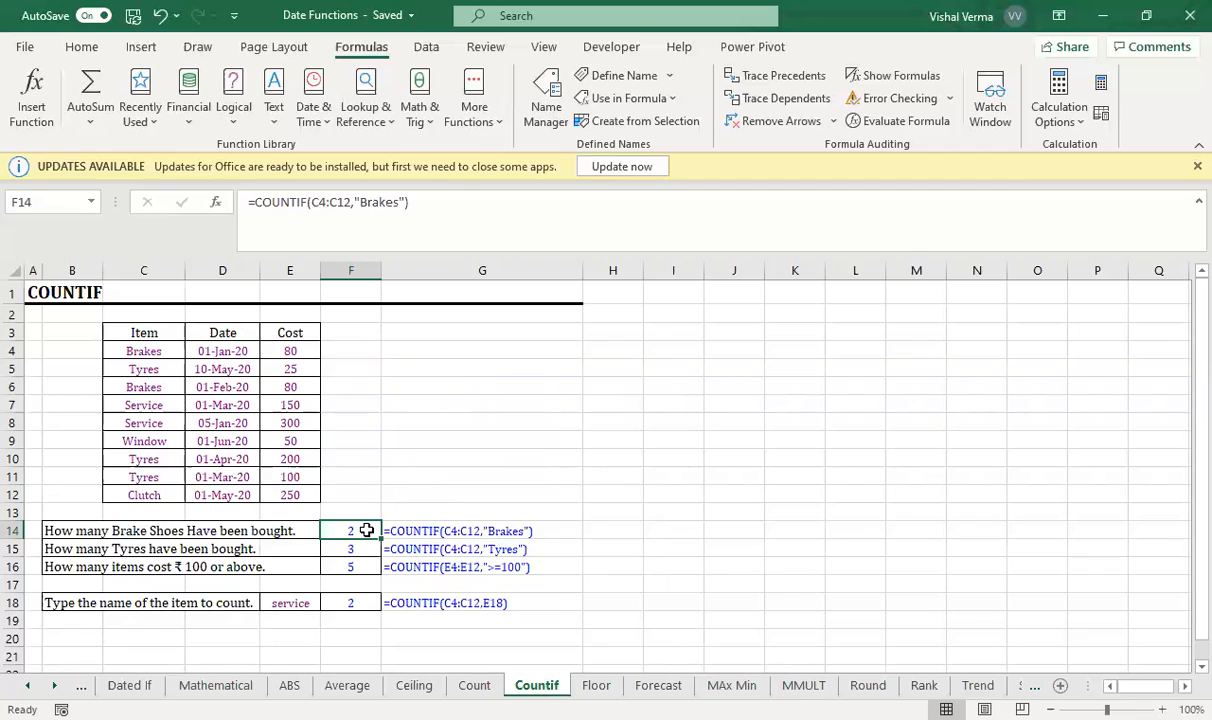
{"action": "left_click", "coordinate": [627, 534]}
{"action": "type", "text": "="}
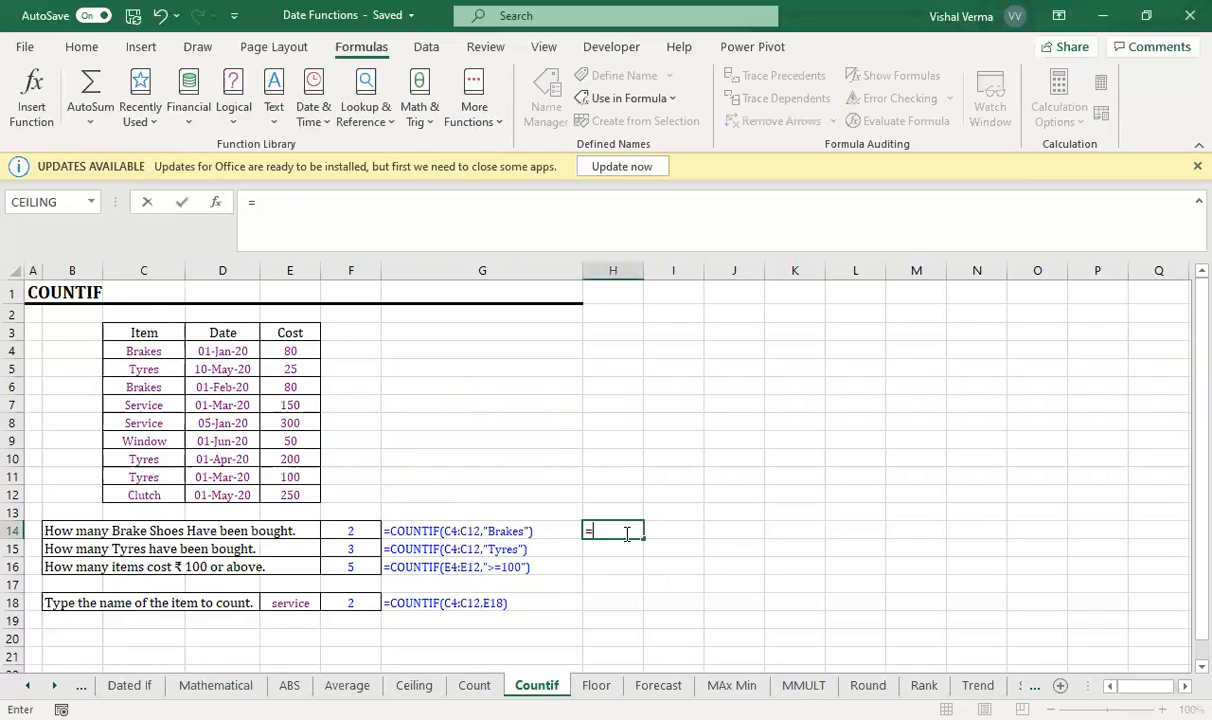
{"action": "type", "text": "count"}
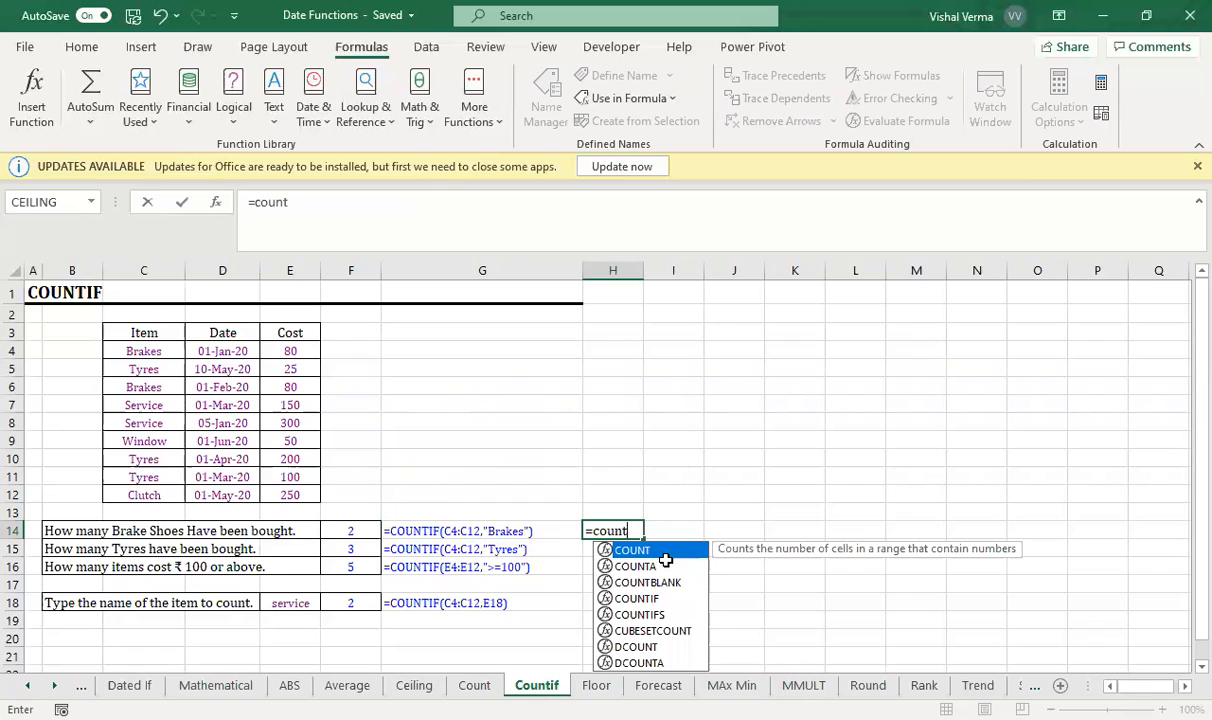
{"action": "type", "text": "if"}
{"action": "key", "text": "Tab"}
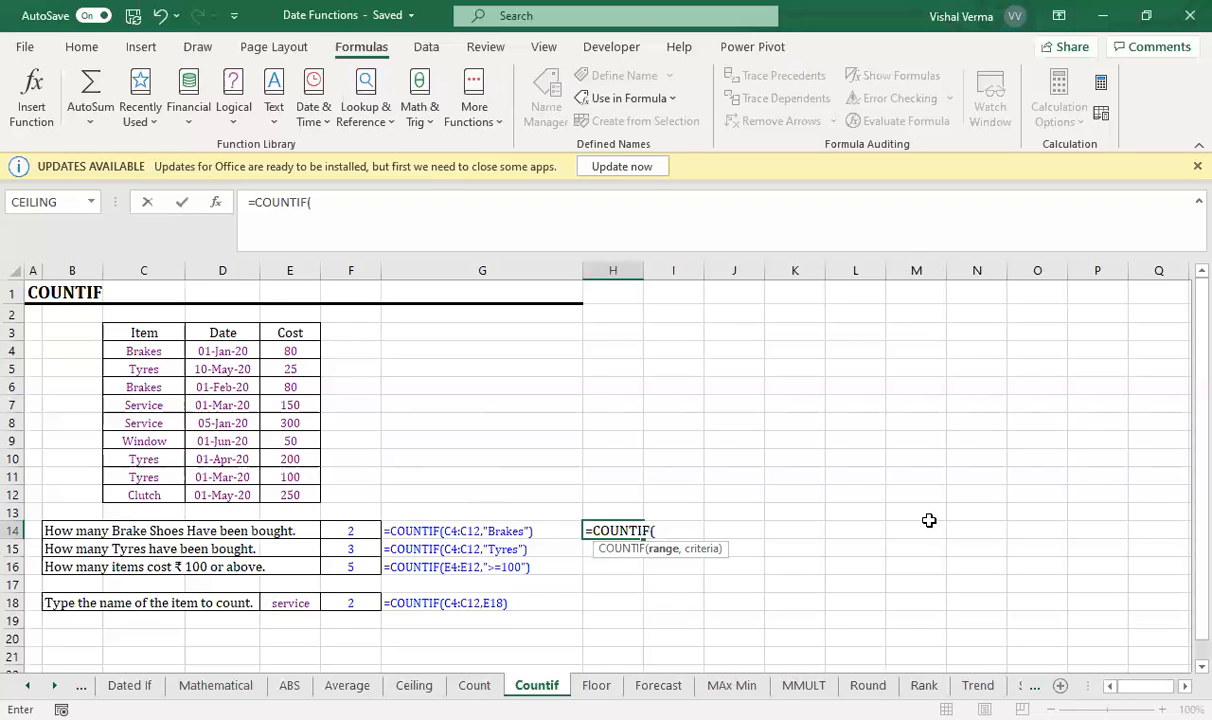
{"action": "type", "text": "C4:C12,"}
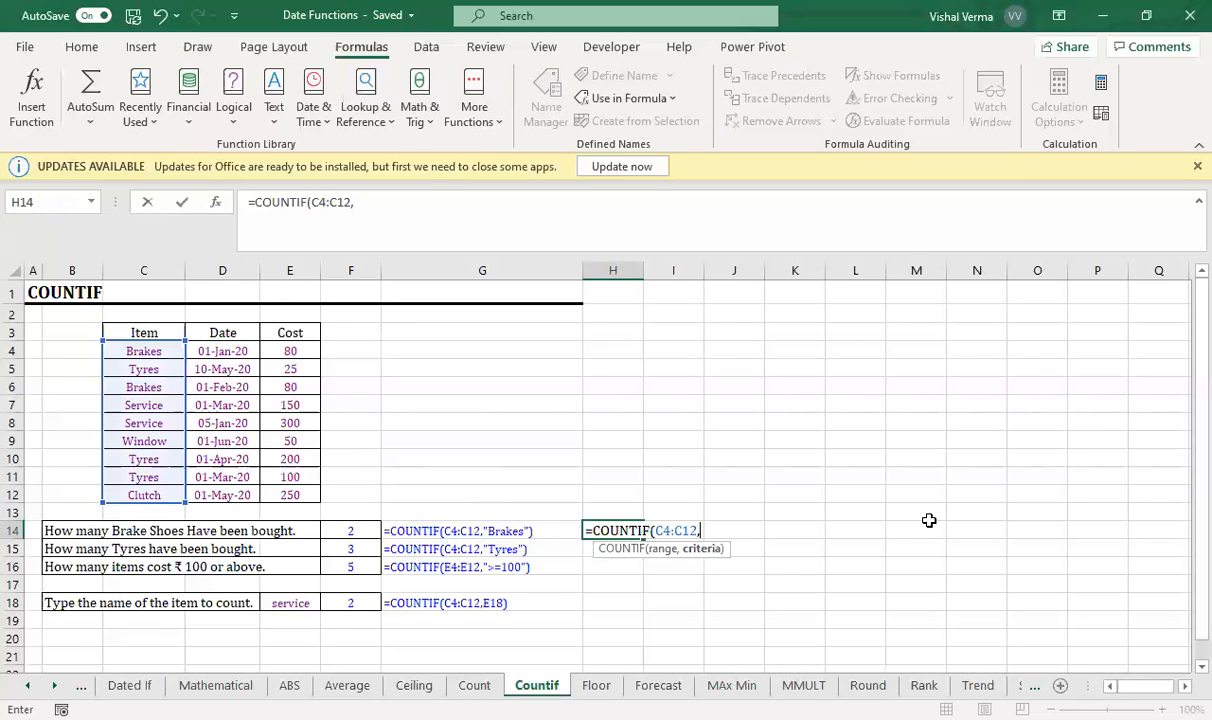
{"action": "type", "text": "\"Brakes"}
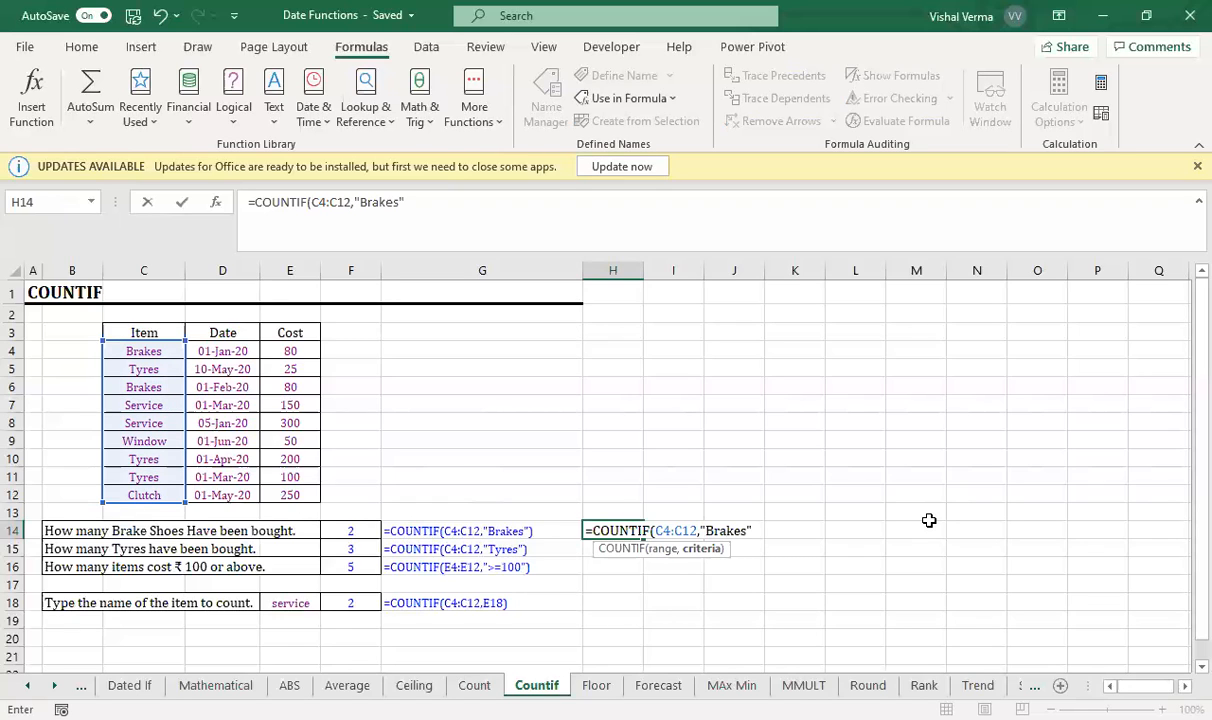
{"action": "type", "text": "\")"}
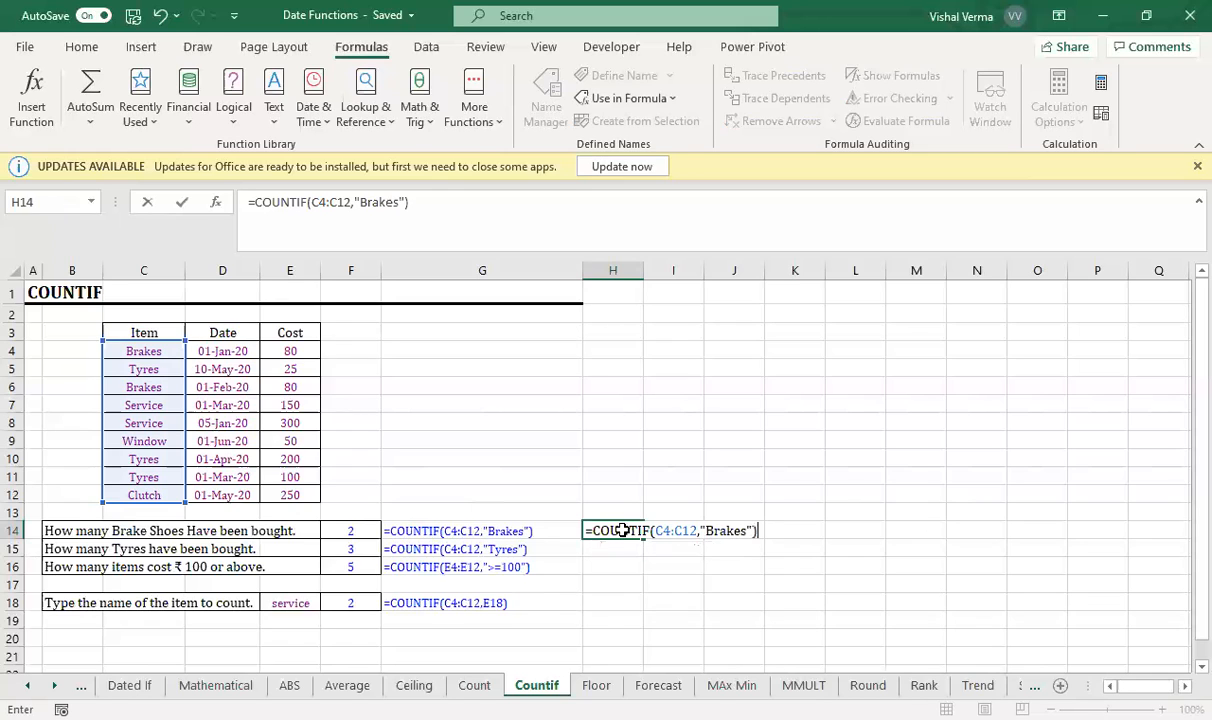
{"action": "key", "text": "Return"}
{"action": "key", "text": "Up"}
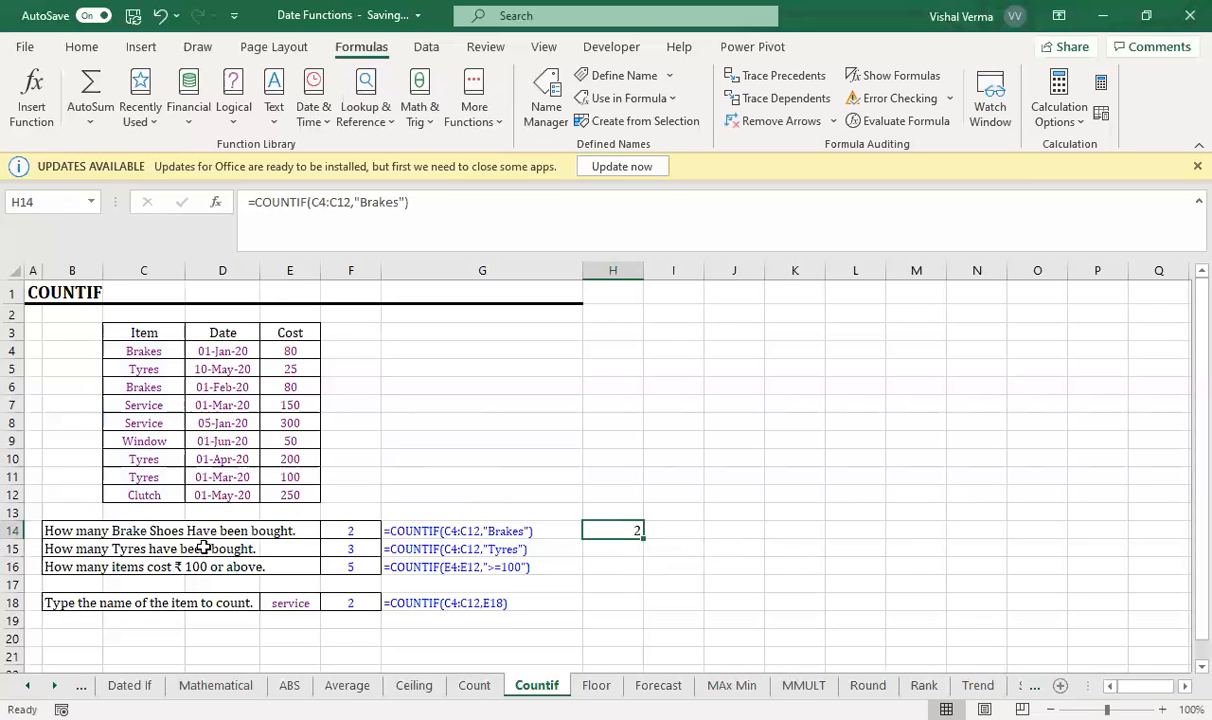
Enter the formula =COUNTIFS(C4:C12,"Brakes",E4:E12,100) in I14 to count brake purchases with a cost of 100.
{"action": "left_click", "coordinate": [674, 538]}
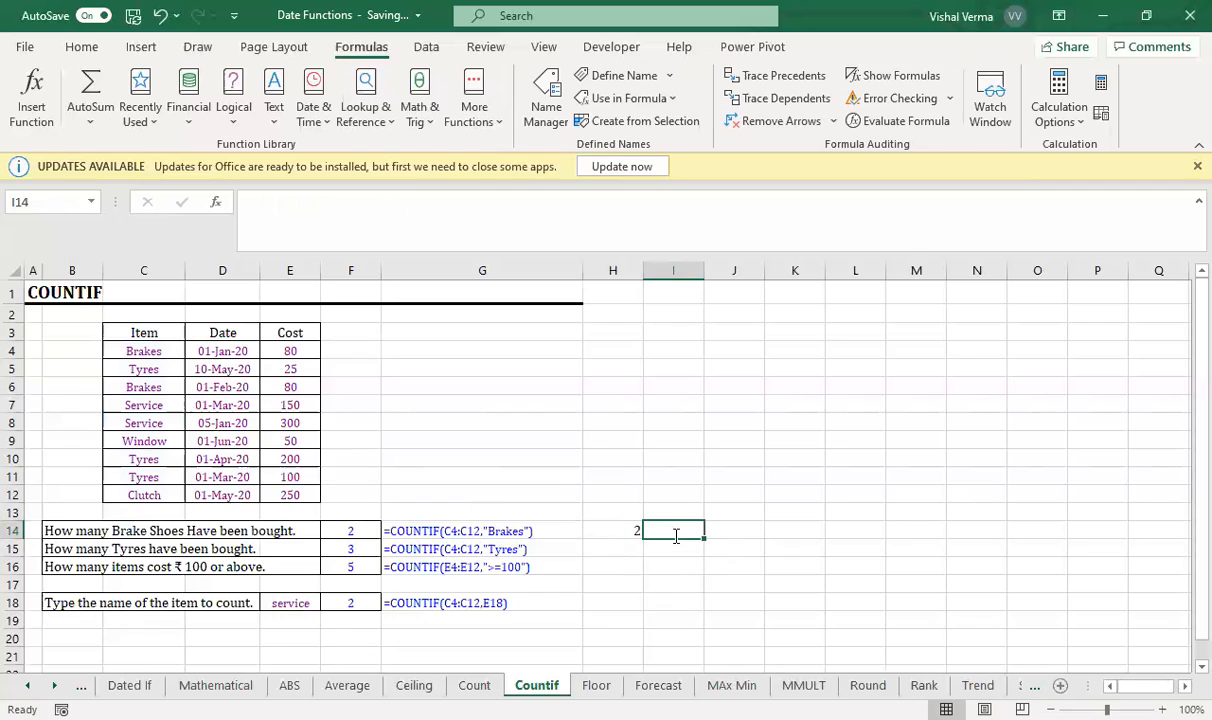
{"action": "type", "text": "="}
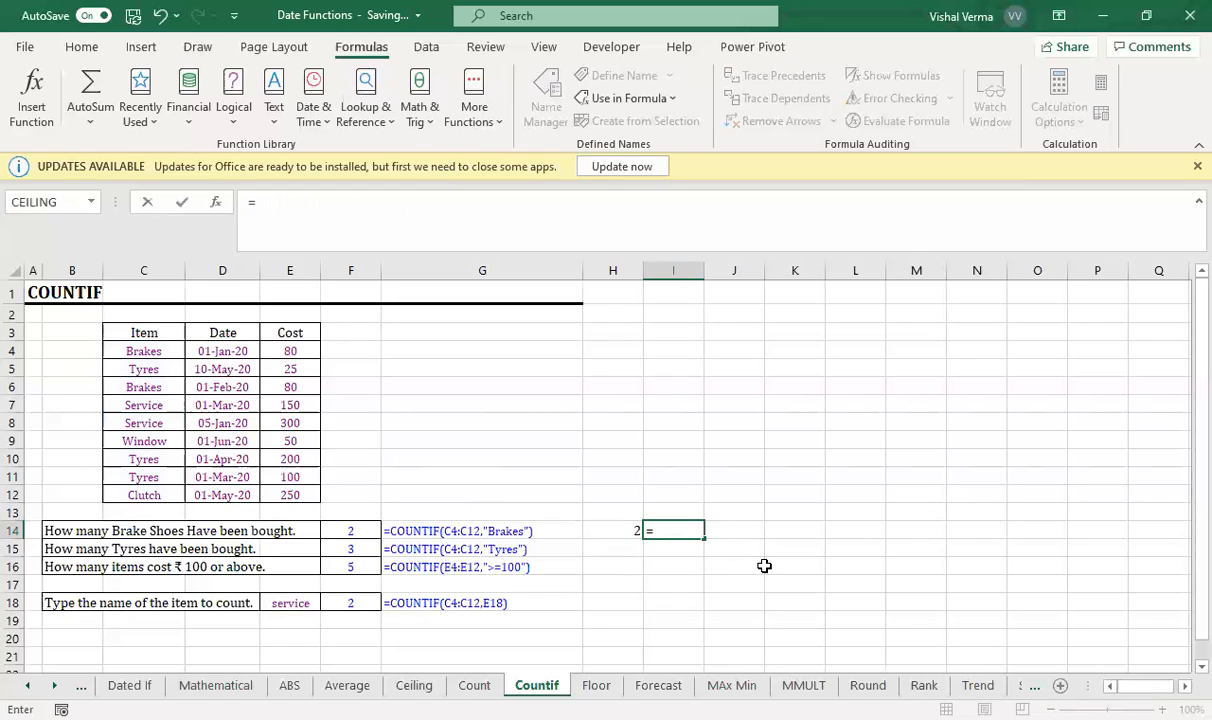
{"action": "type", "text": "COUNTIFS("}
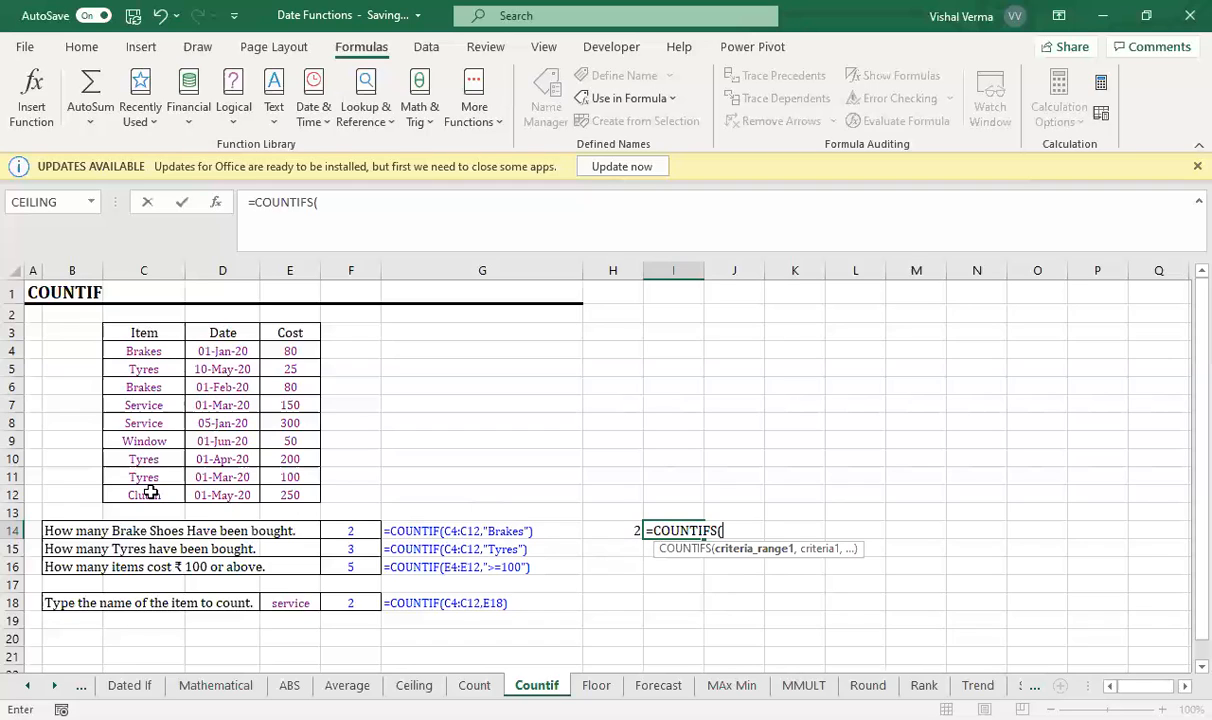
{"action": "left_click_drag", "start_coordinate": [148, 351], "coordinate": [151, 493]}
{"action": "type", "text": ",\""}
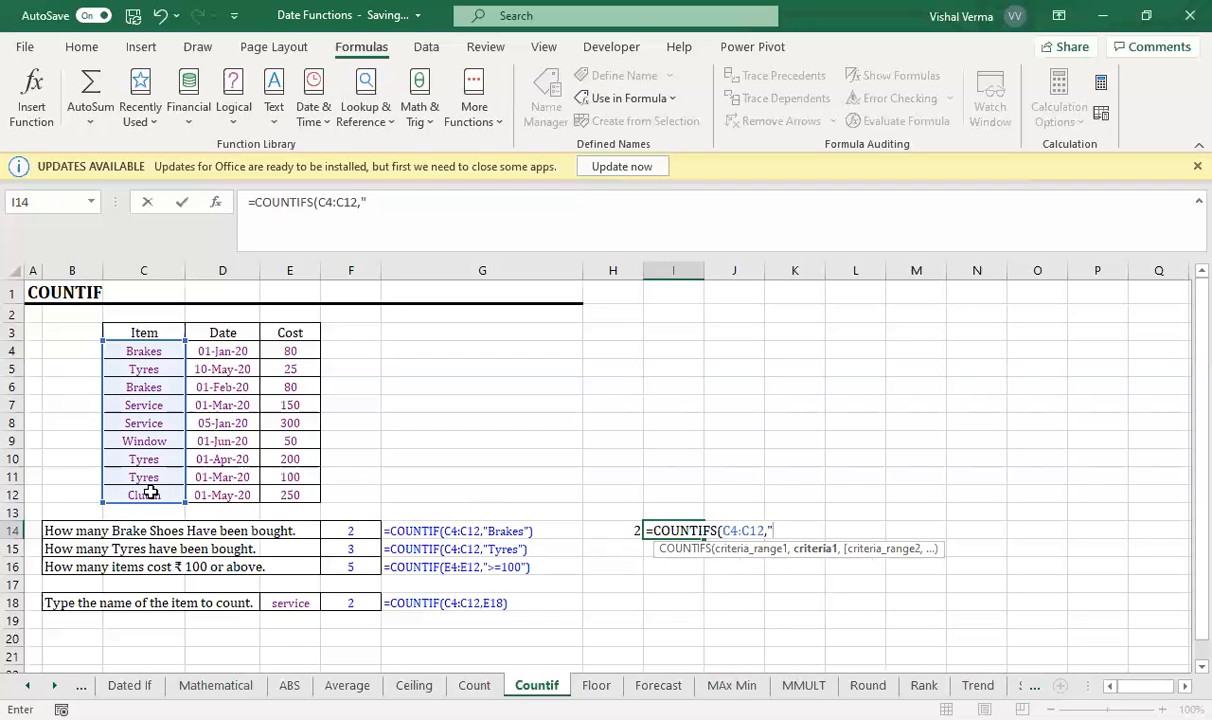
{"action": "type", "text": "\"Brakes\","}
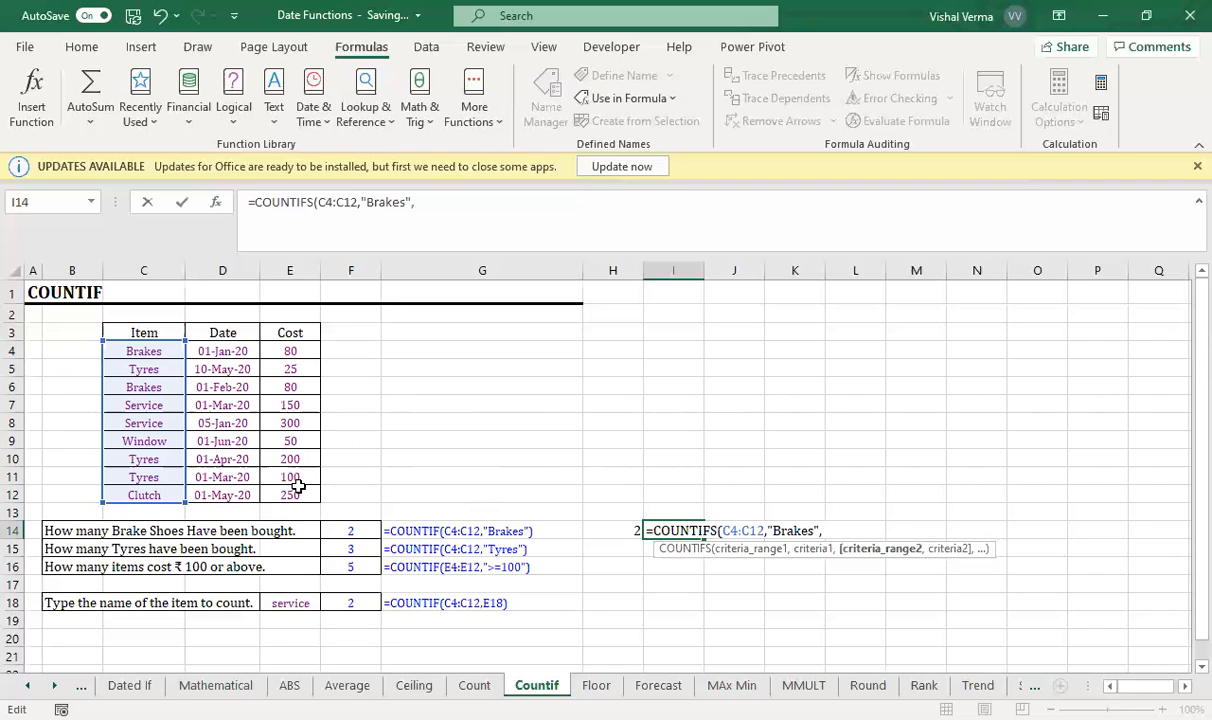
{"action": "type", "text": "E4:E12,"}
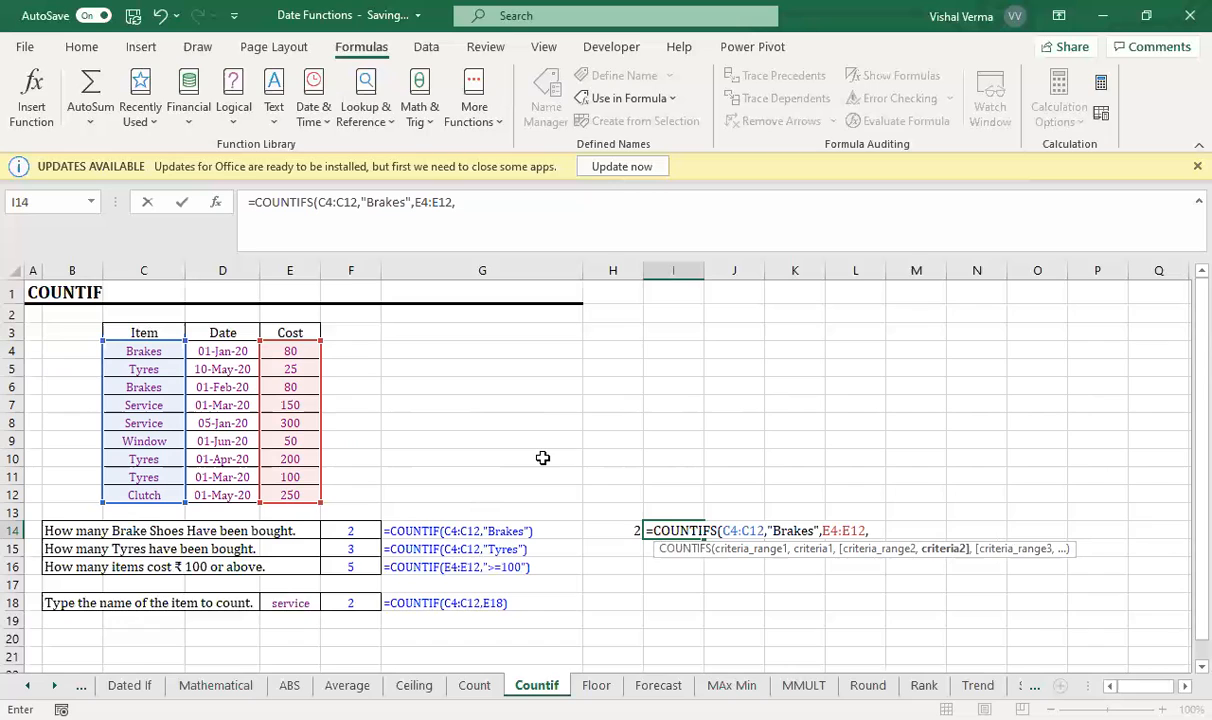
{"action": "type", "text": "100)"}
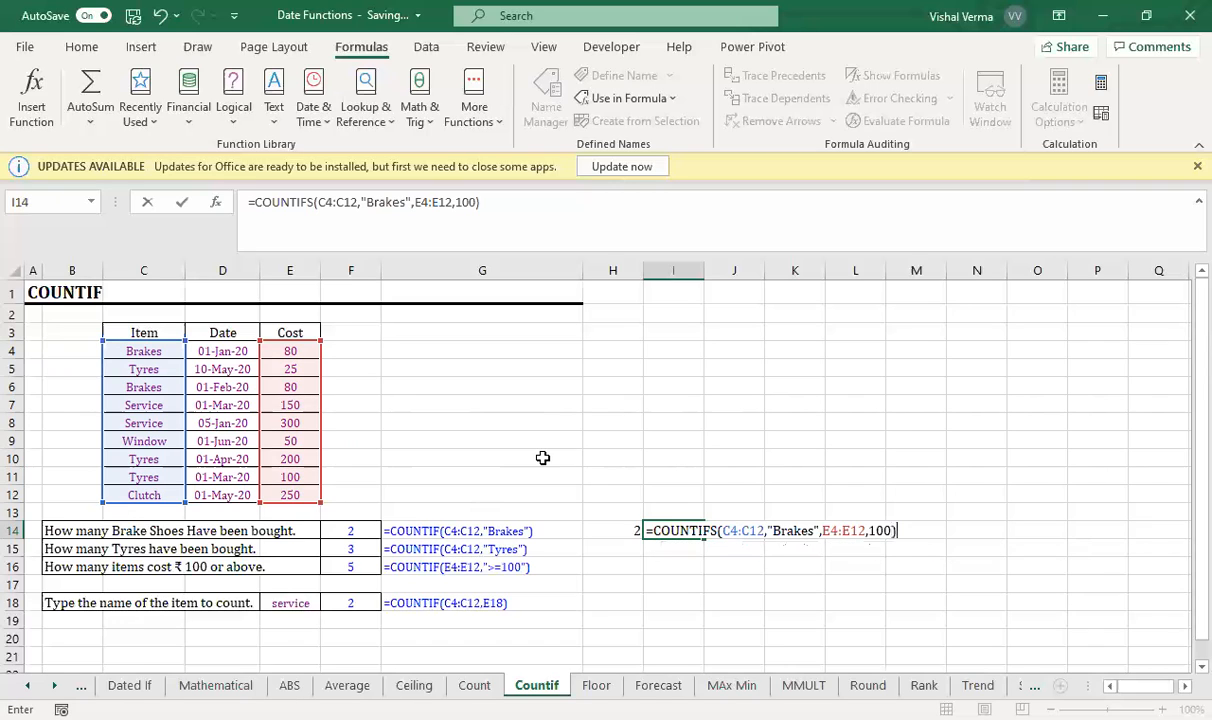
{"action": "key", "text": "Return"}
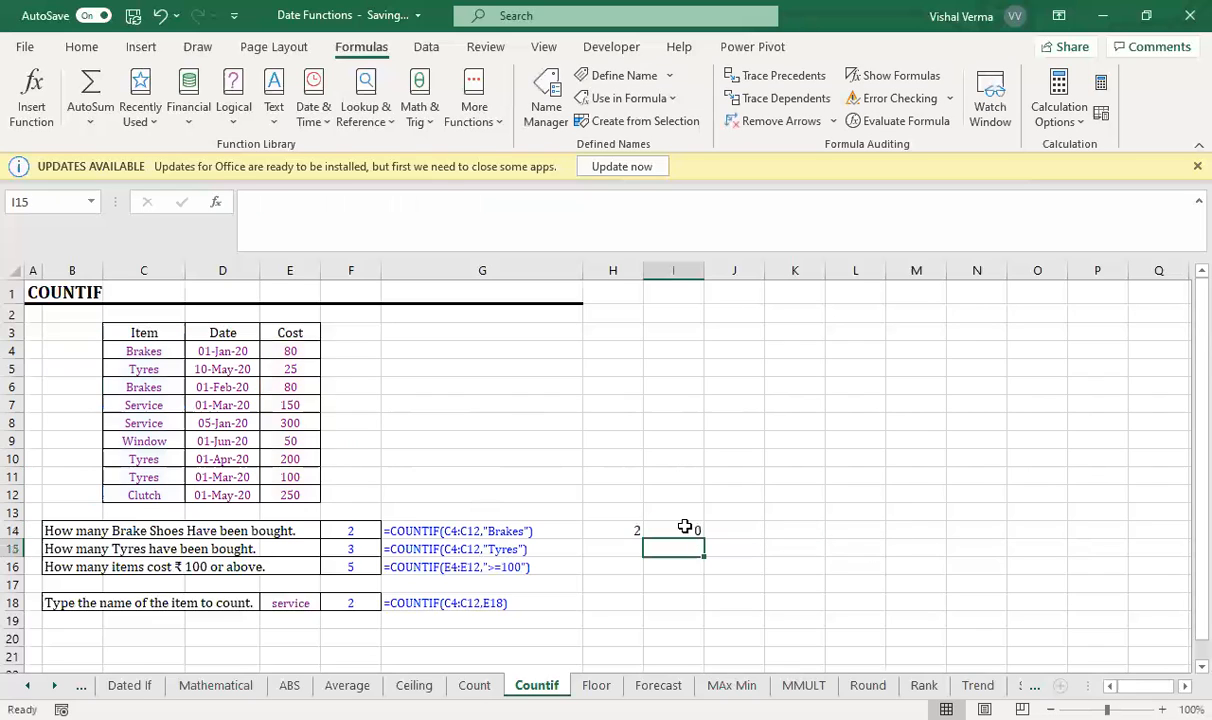
Check the COUNTIFS formula in I14 against the item and cost entries of the Brakes rows.
{"action": "key", "text": "Up"}
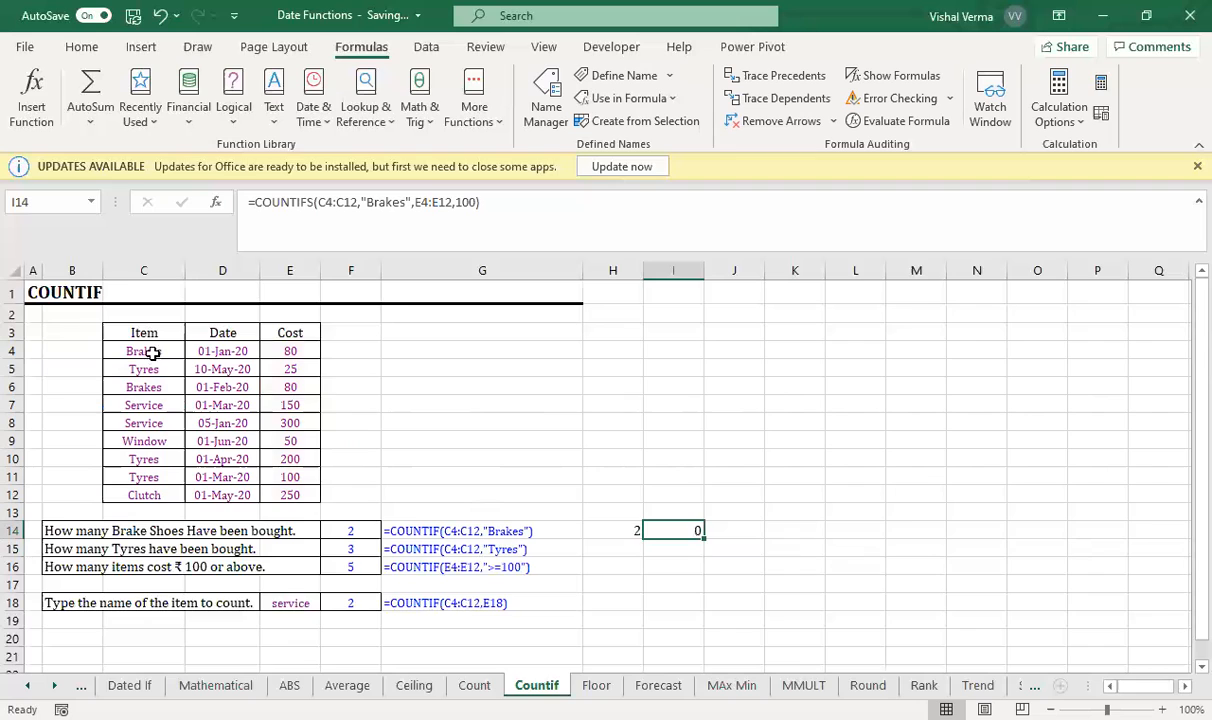
{"action": "left_click", "coordinate": [290, 351]}
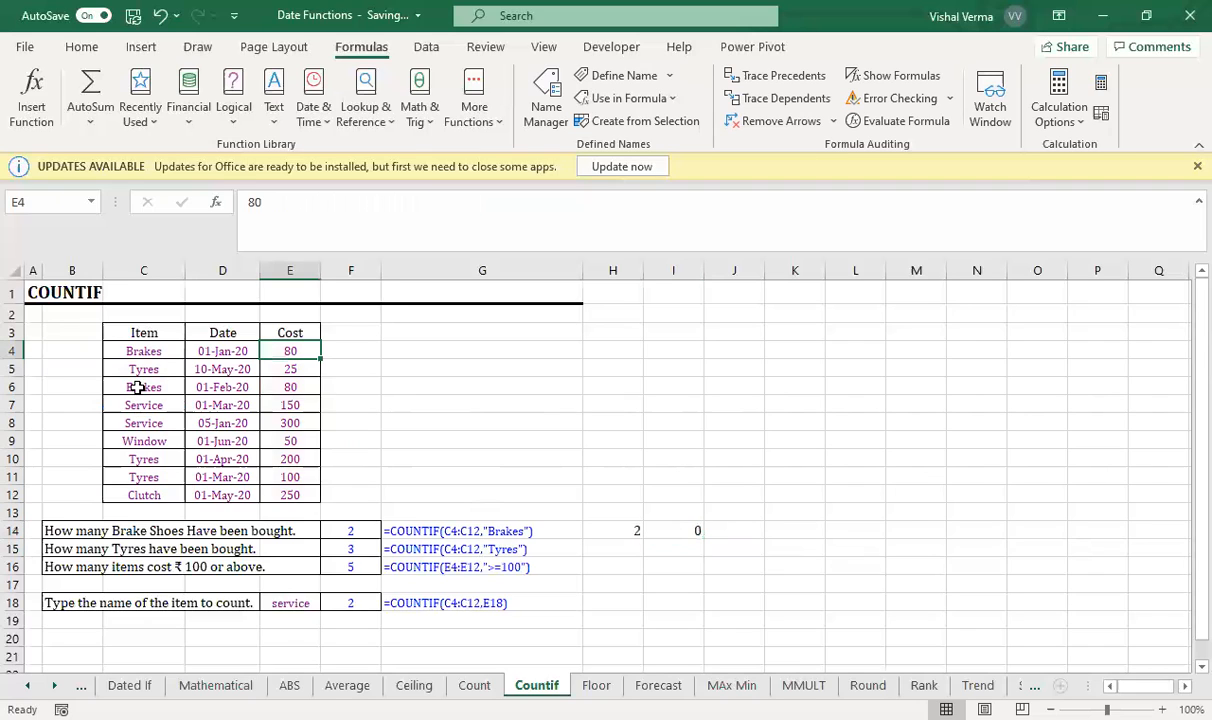
{"action": "left_click", "coordinate": [137, 387]}
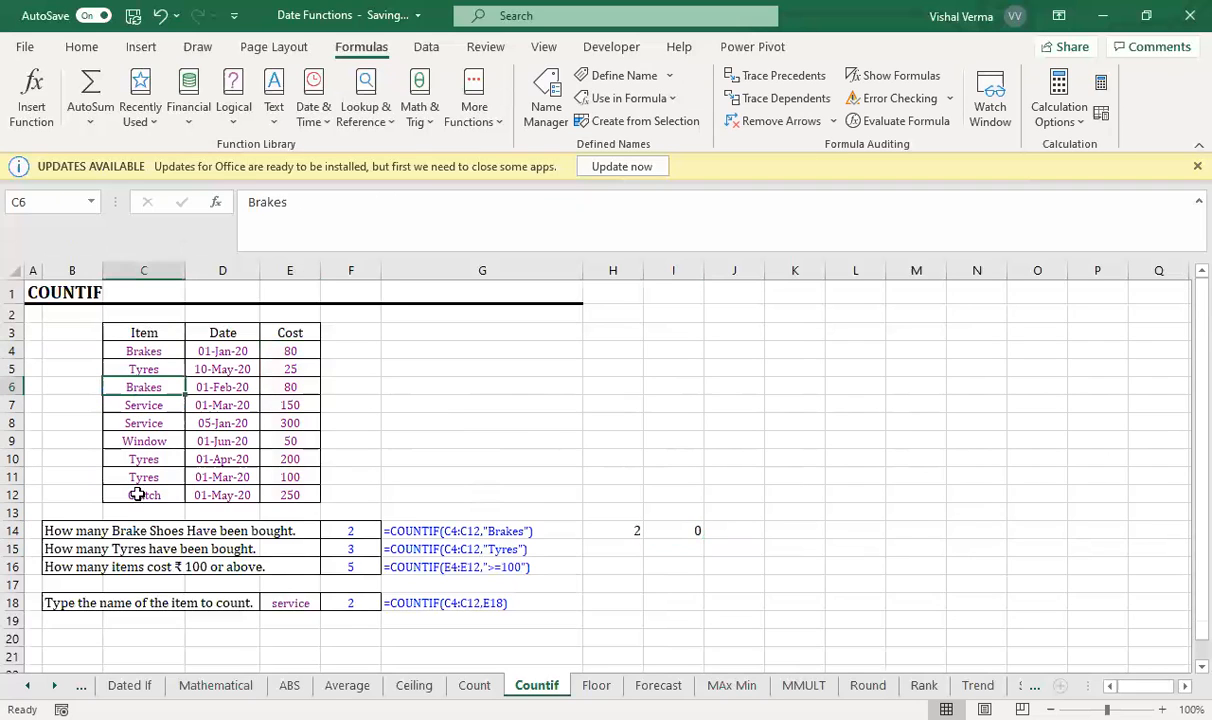
Set the cost of the 01-Feb-20 Brakes purchase in E6 to 100 and recheck the COUNTIFS formula in I14.
{"action": "key", "text": "Right"}
{"action": "key", "text": "Right"}
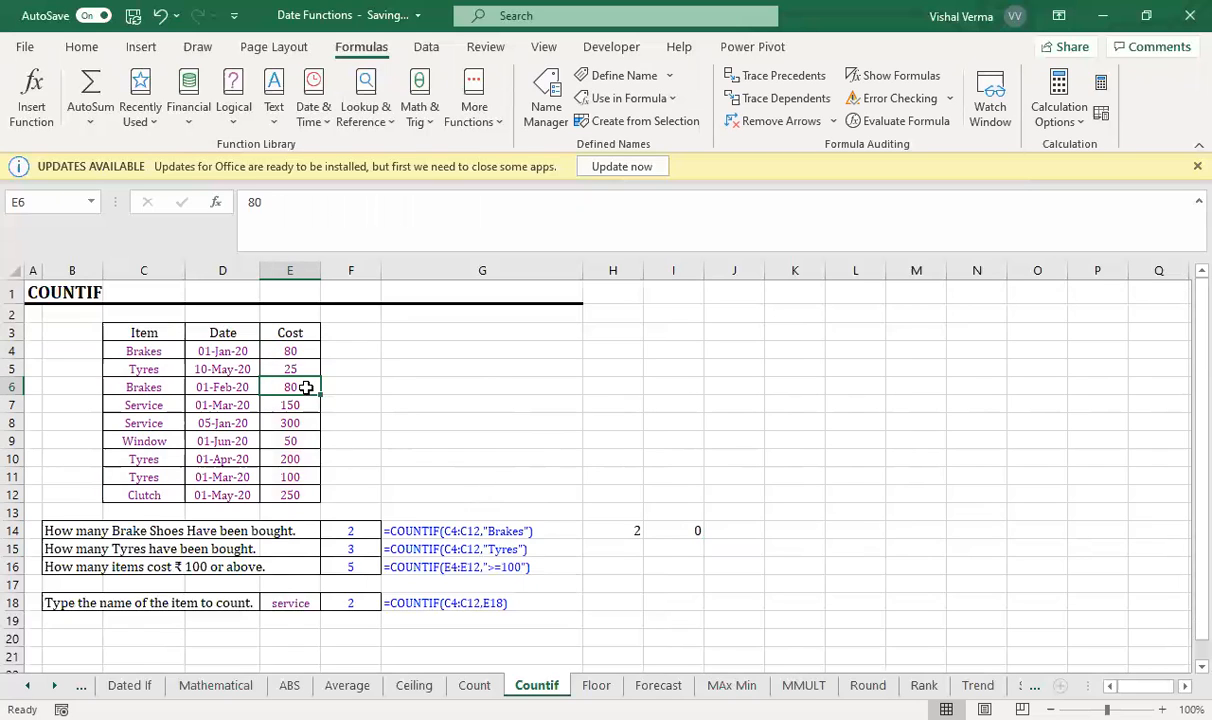
{"action": "left_click", "coordinate": [255, 203]}
{"action": "key", "text": "BackSpace"}
{"action": "type", "text": "9"}
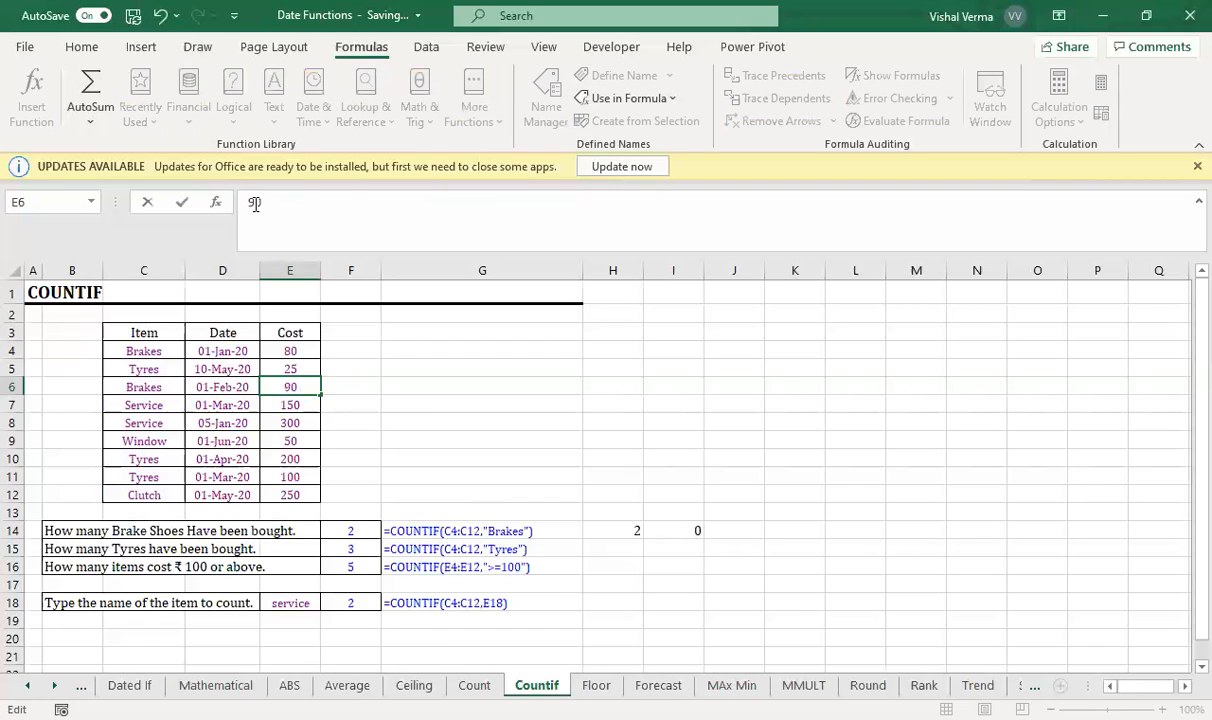
{"action": "key", "text": "BackSpace"}
{"action": "type", "text": "10"}
{"action": "key", "text": "Return"}
{"action": "left_click", "coordinate": [689, 536]}
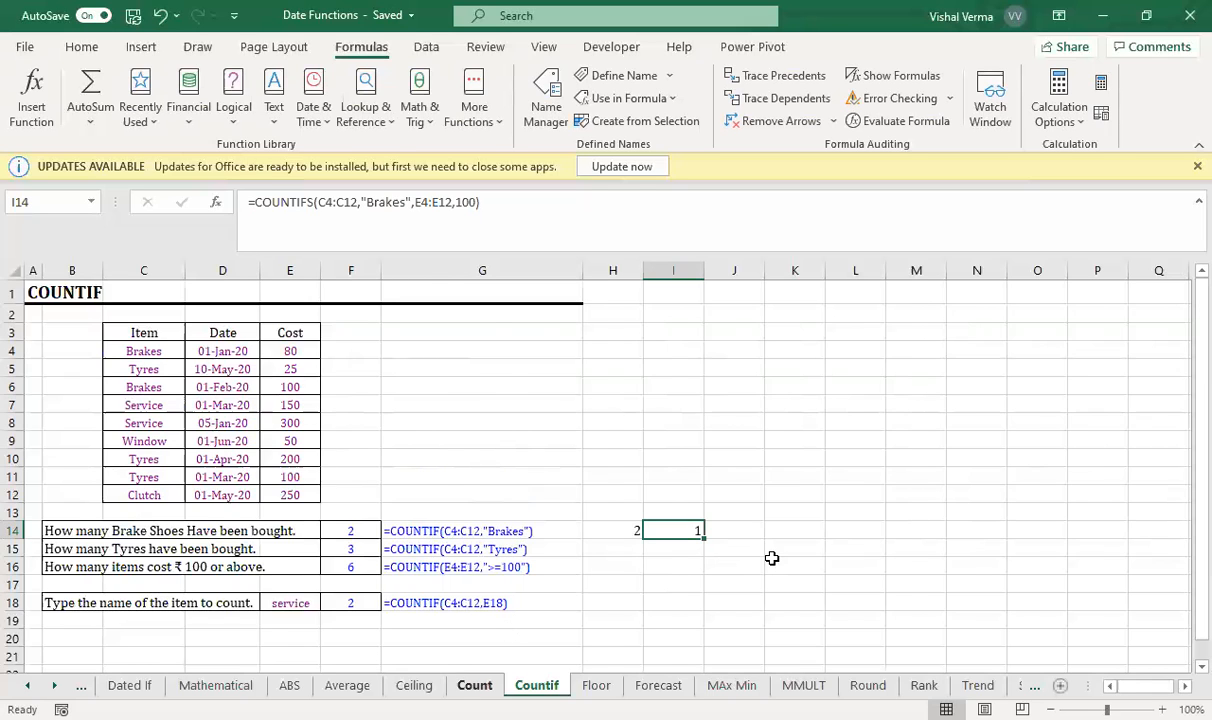
On the Count sheet, enter the formula =COUNTA(C10:F10) in K15 to count the non-empty cells of that row.
{"action": "key", "text": "ctrl+Page_Up"}
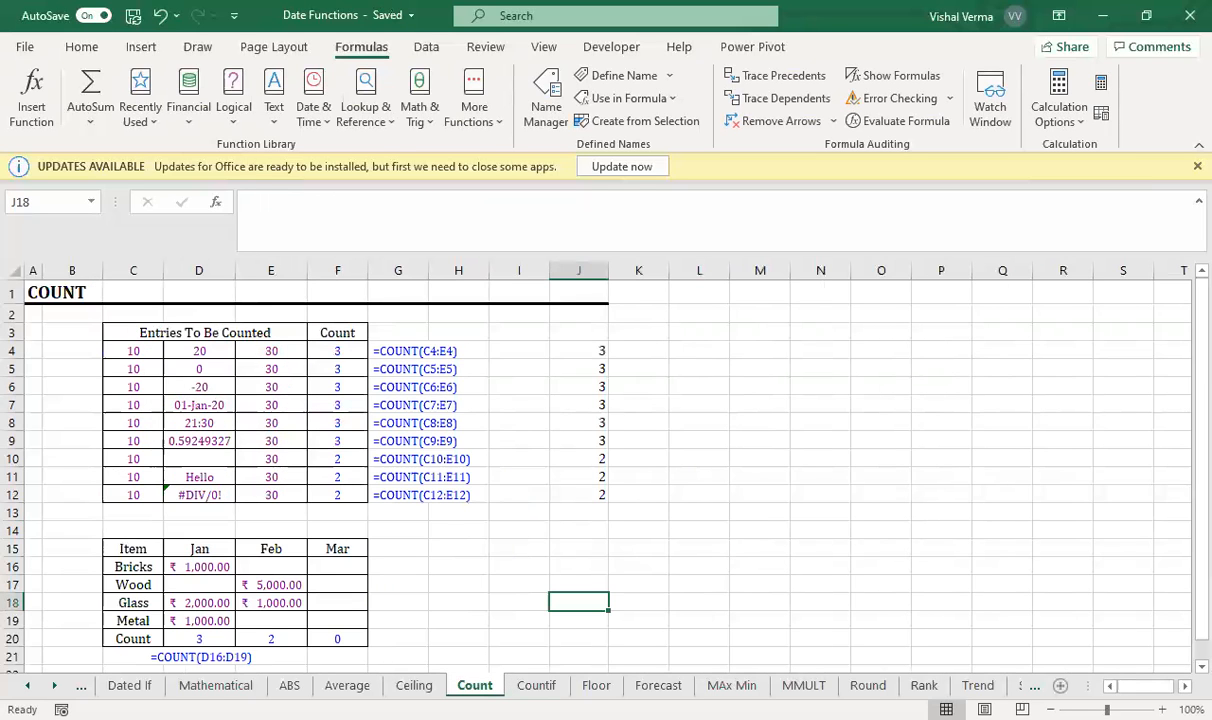
{"action": "key", "text": "ctrl+Page_Down"}
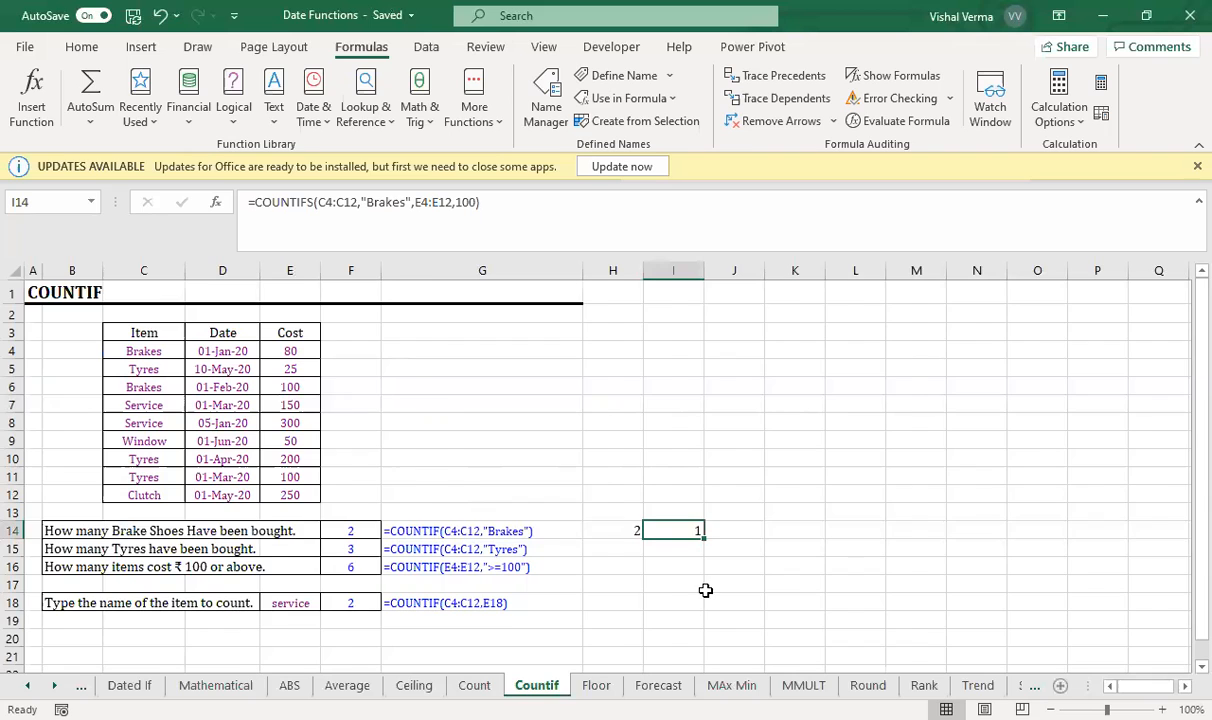
{"action": "key", "text": "ctrl+Page_Up"}
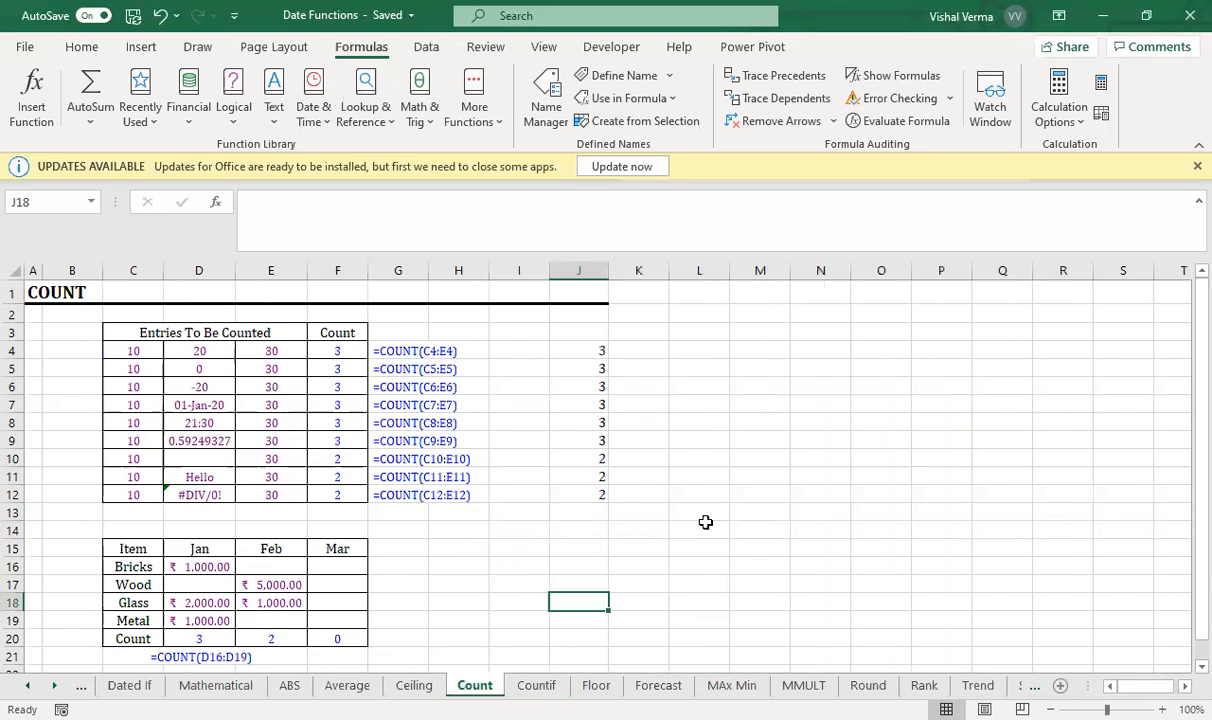
{"action": "left_click", "coordinate": [649, 547]}
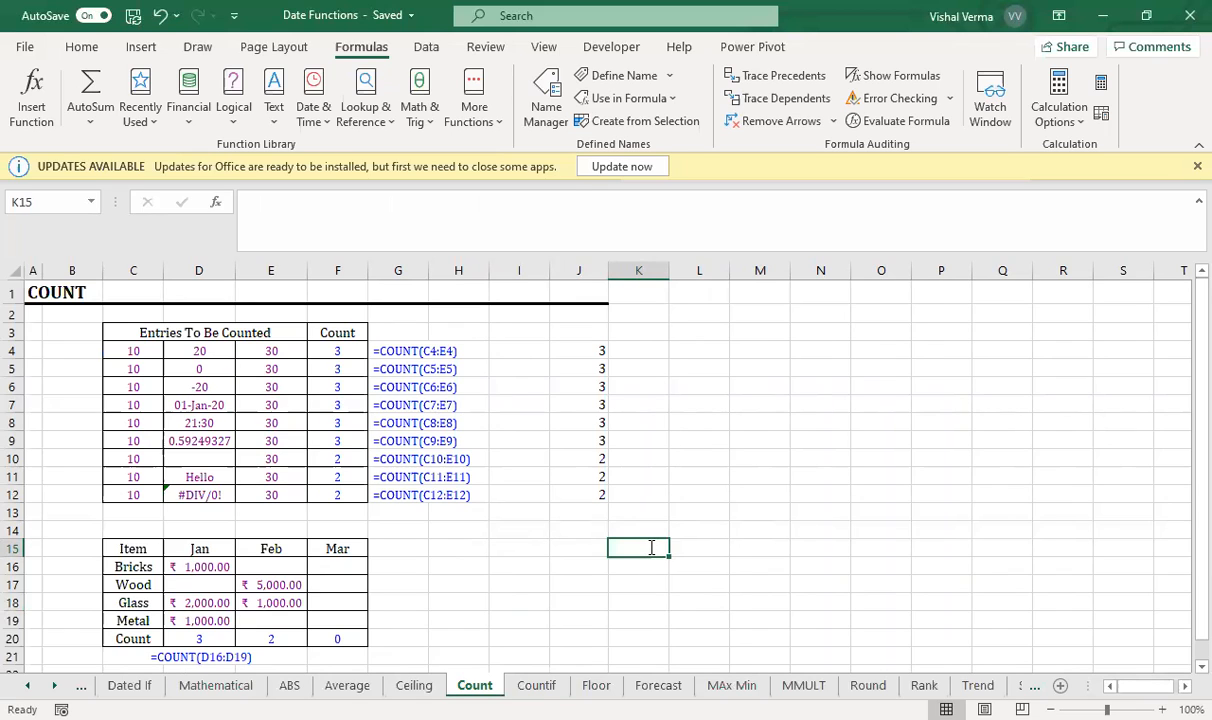
{"action": "type", "text": "=coun"}
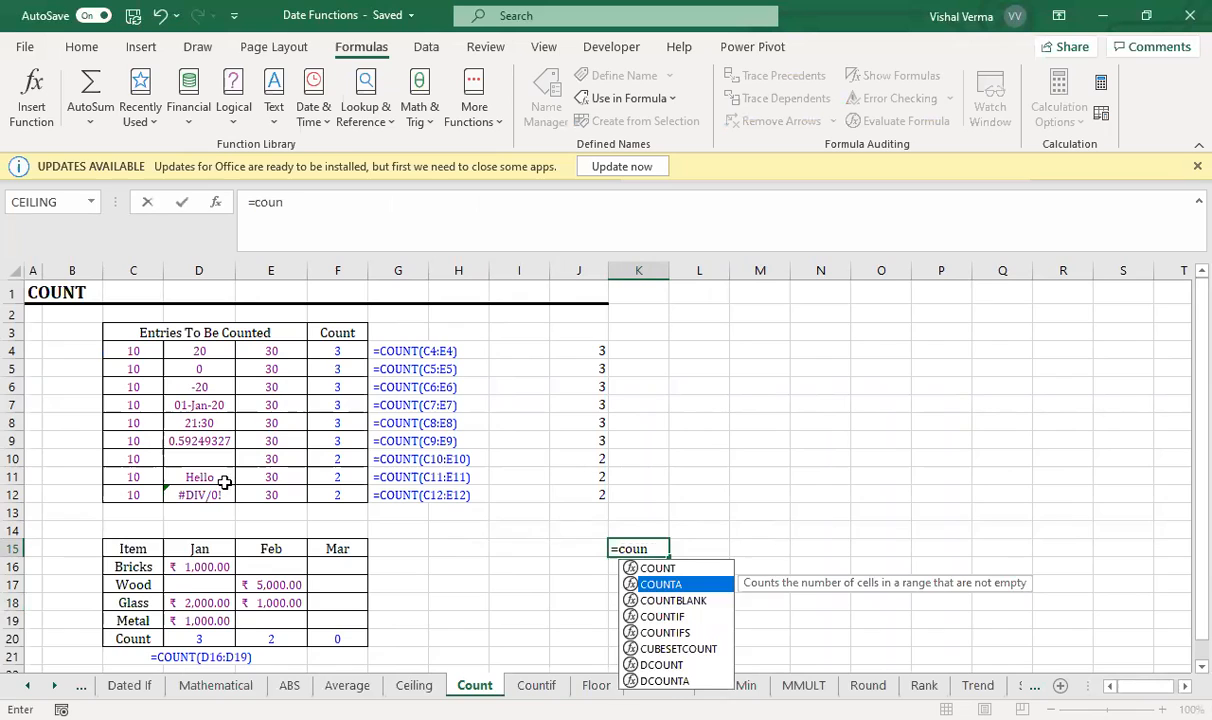
{"action": "key", "text": "Tab"}
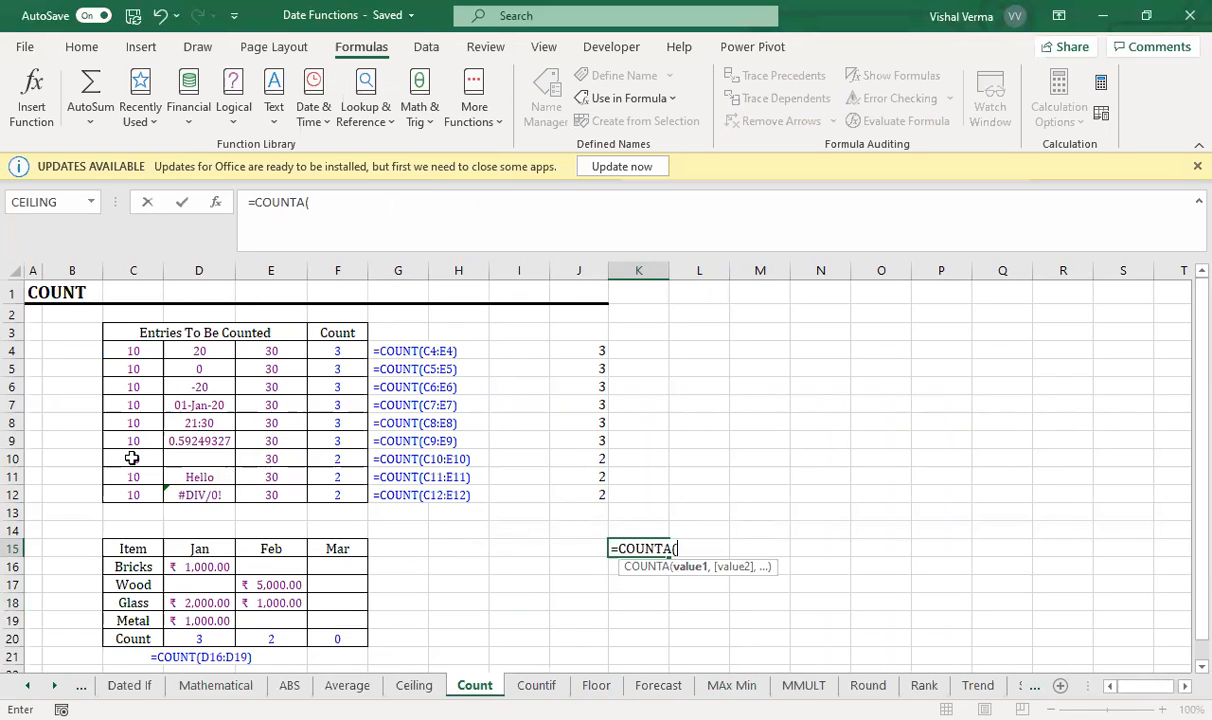
{"action": "left_click_drag", "start_coordinate": [131, 458], "coordinate": [331, 459]}
{"action": "key", "text": "Return"}
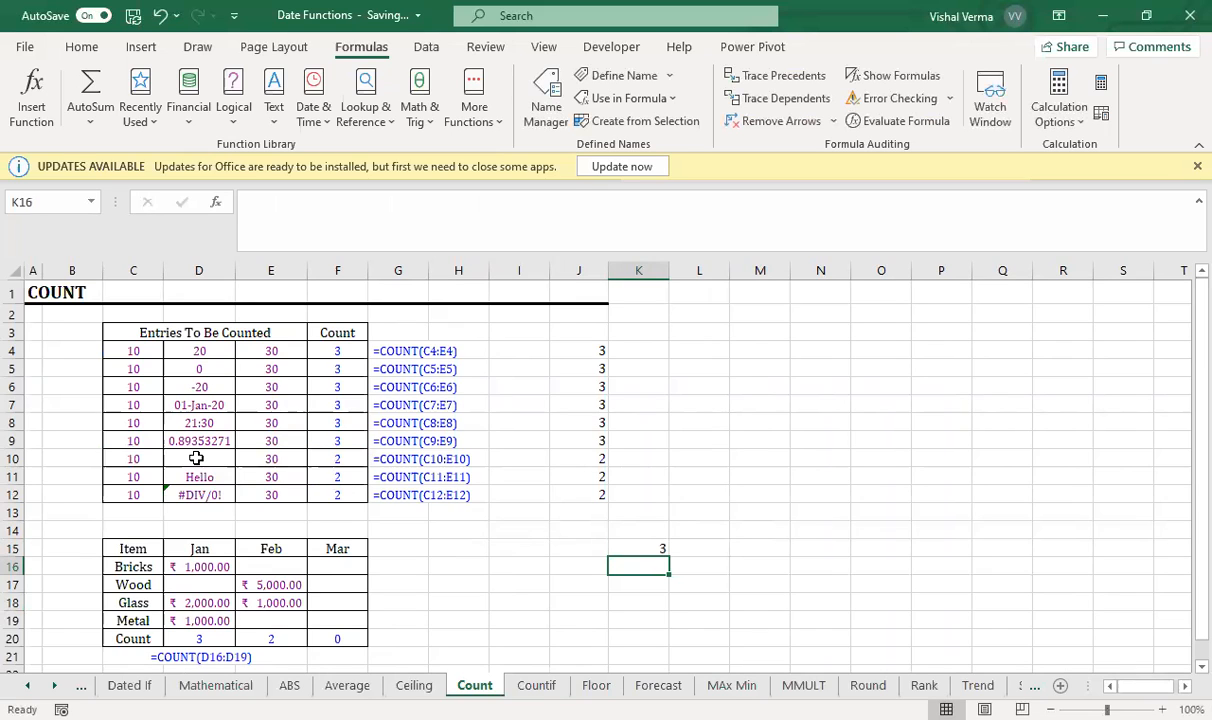
Check the COUNTA formula in K15 against the filled and blank cells of C10:F10.
{"action": "key", "text": "Up"}
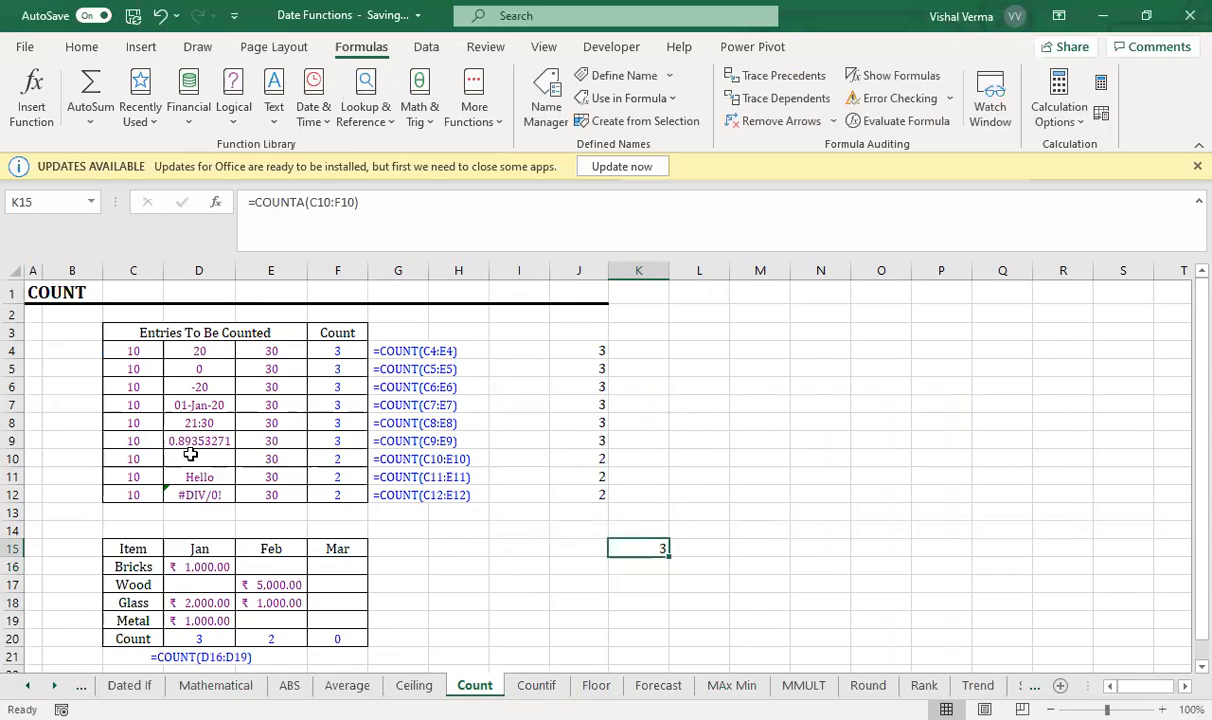
{"action": "left_click", "coordinate": [133, 459]}
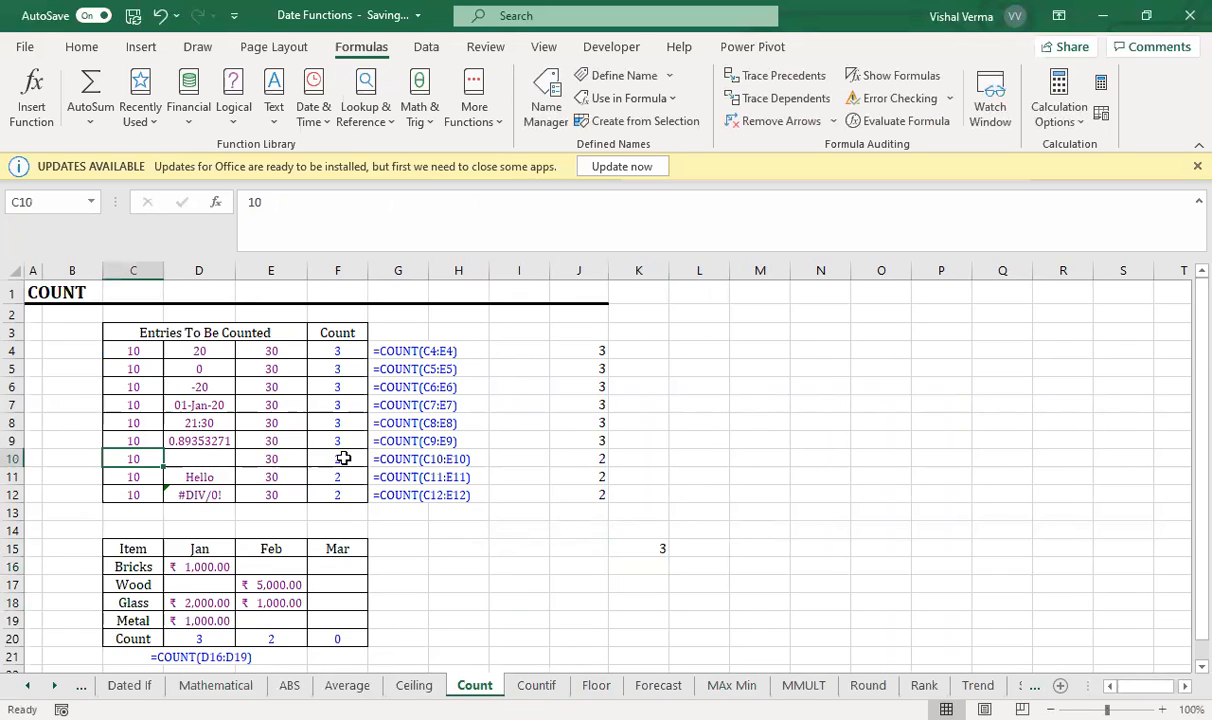
{"action": "left_click", "coordinate": [276, 460]}
{"action": "key", "text": "Right"}
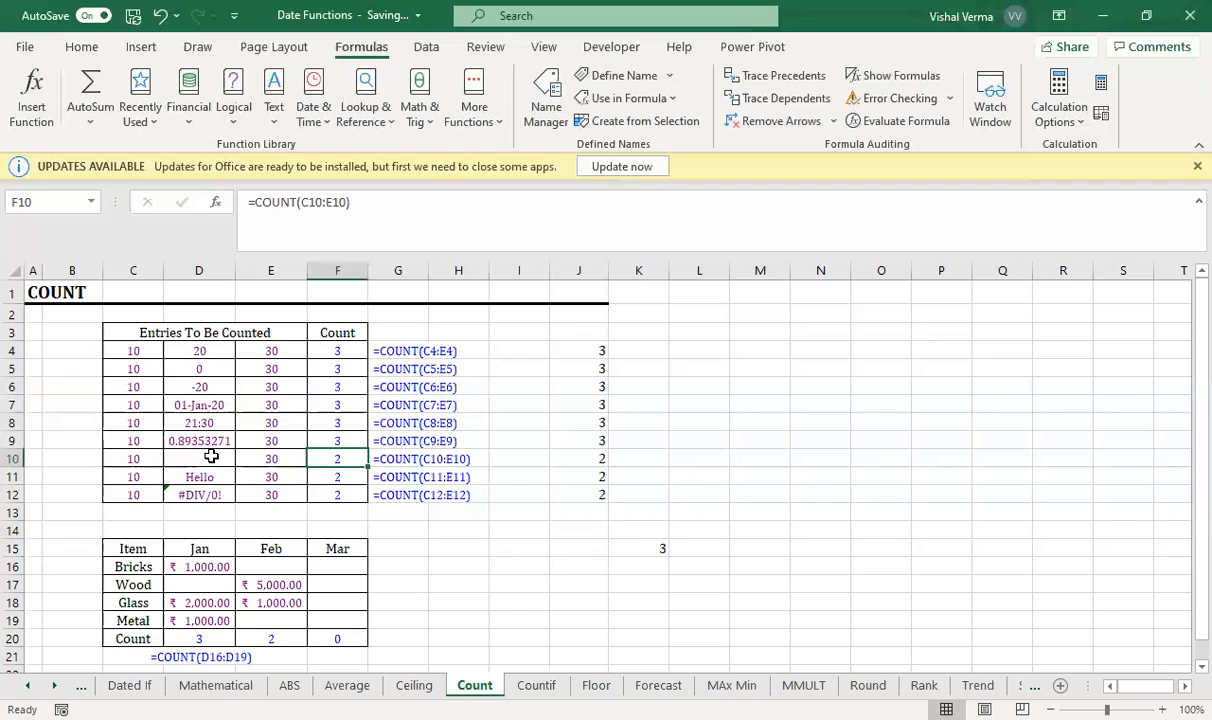
{"action": "key", "text": "Left"}
{"action": "key", "text": "Left"}
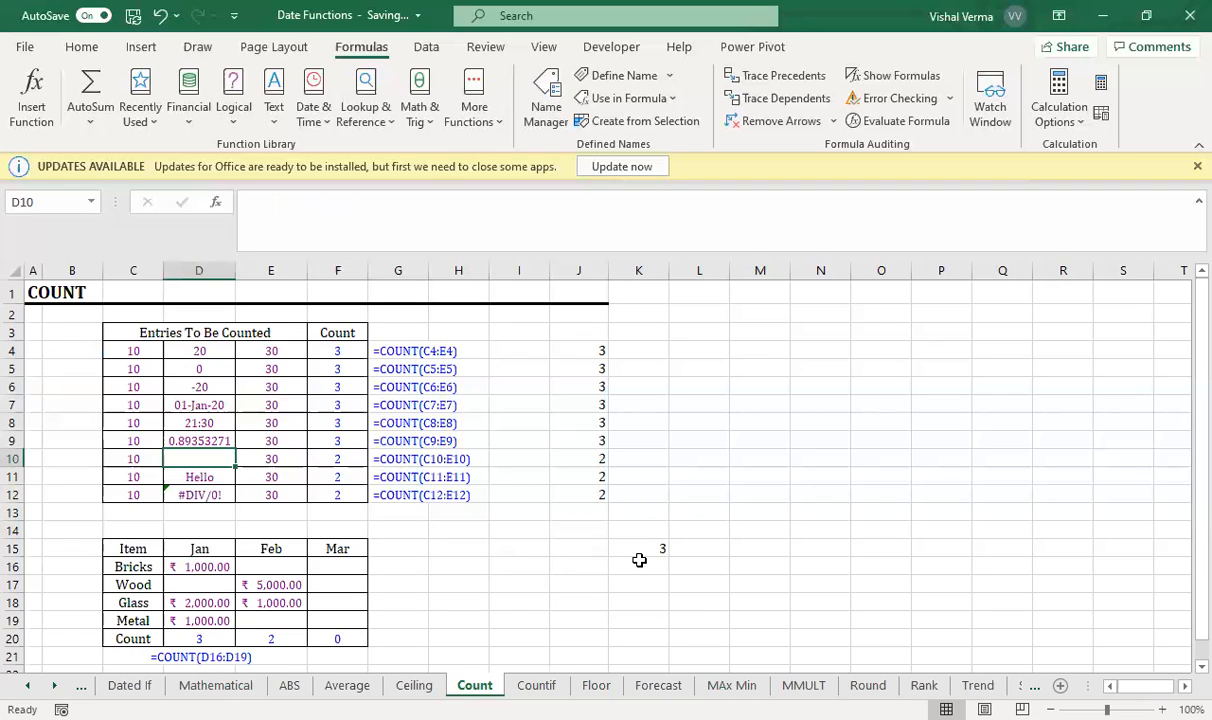
Enter the formula =COUNTBLANK(C10:F10) in K16 to count the empty cells, and compare it with blank cell D10.
{"action": "left_click", "coordinate": [640, 561]}
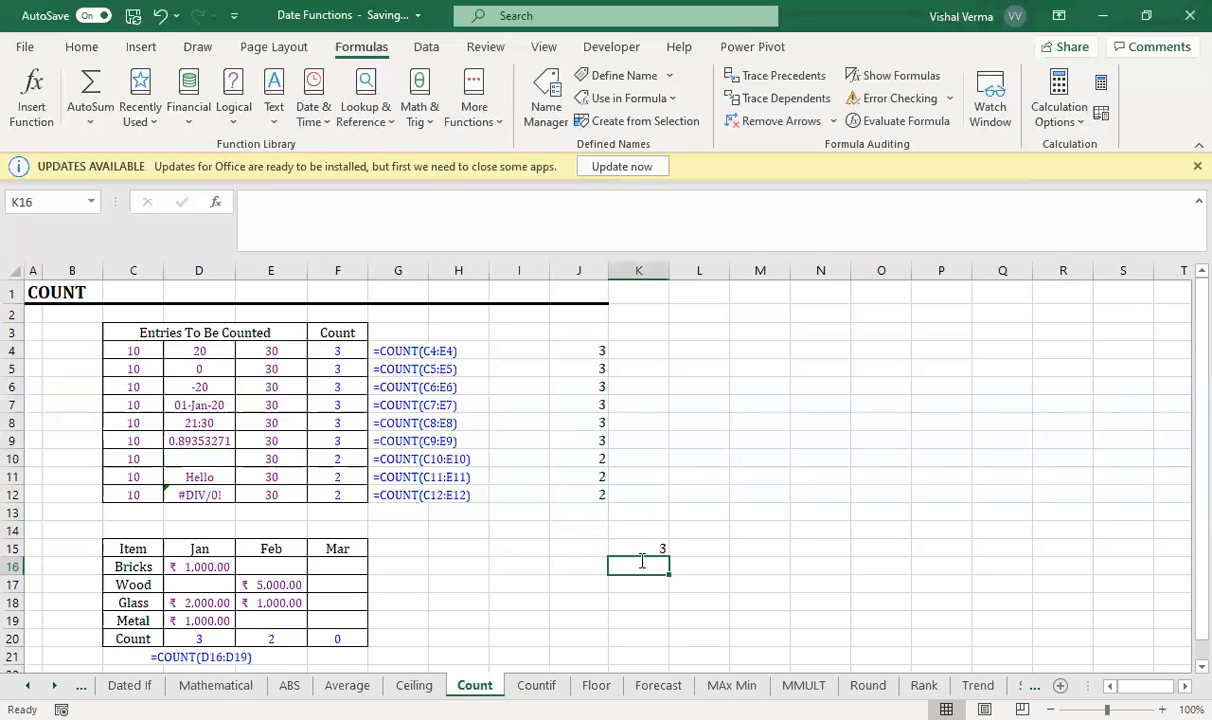
{"action": "type", "text": "="}
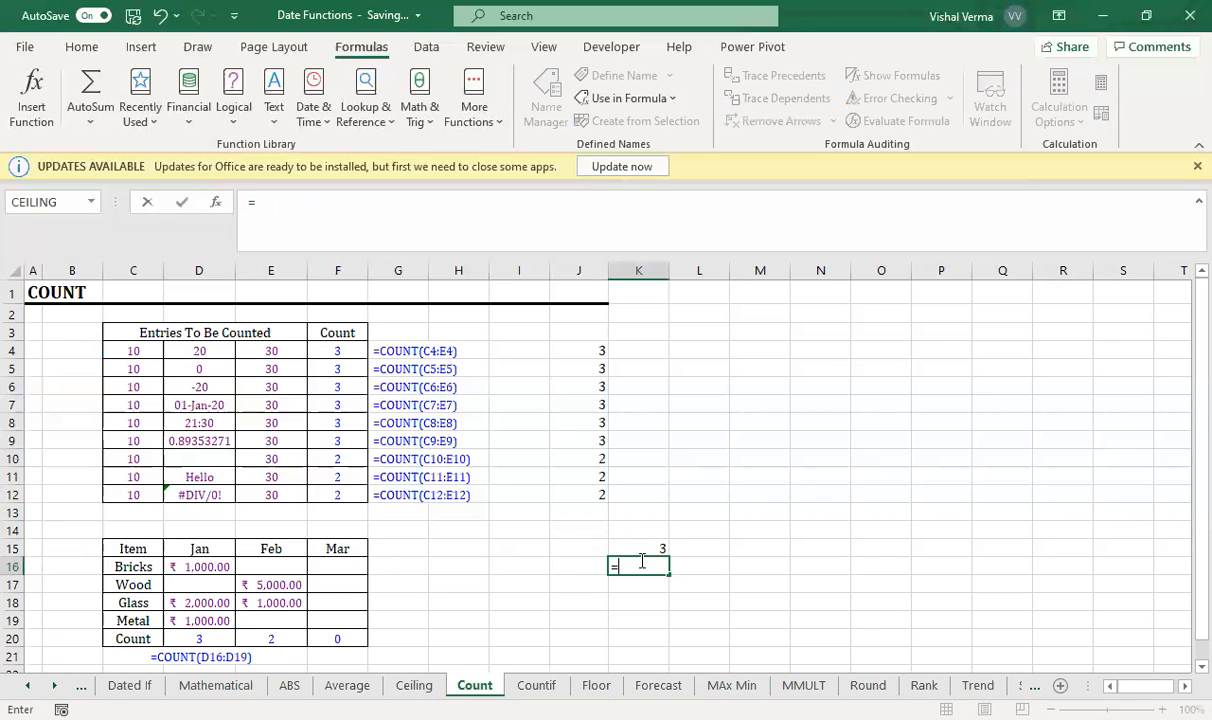
{"action": "type", "text": "cou"}
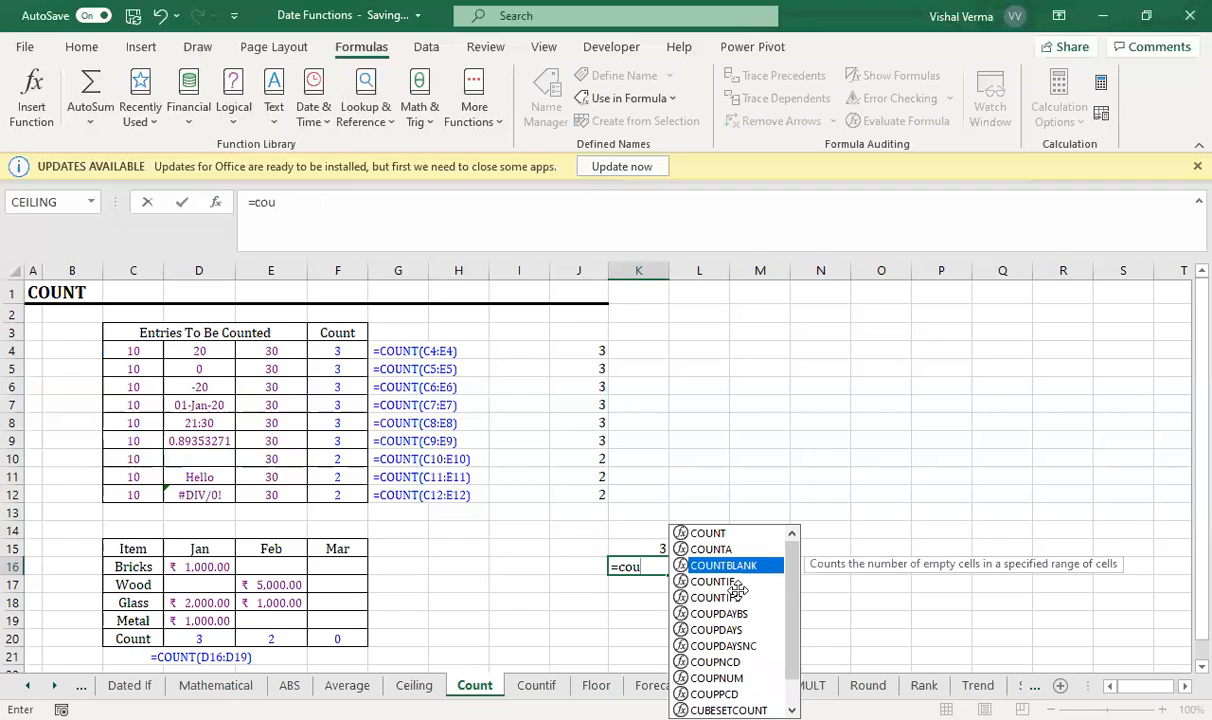
{"action": "key", "text": "Tab"}
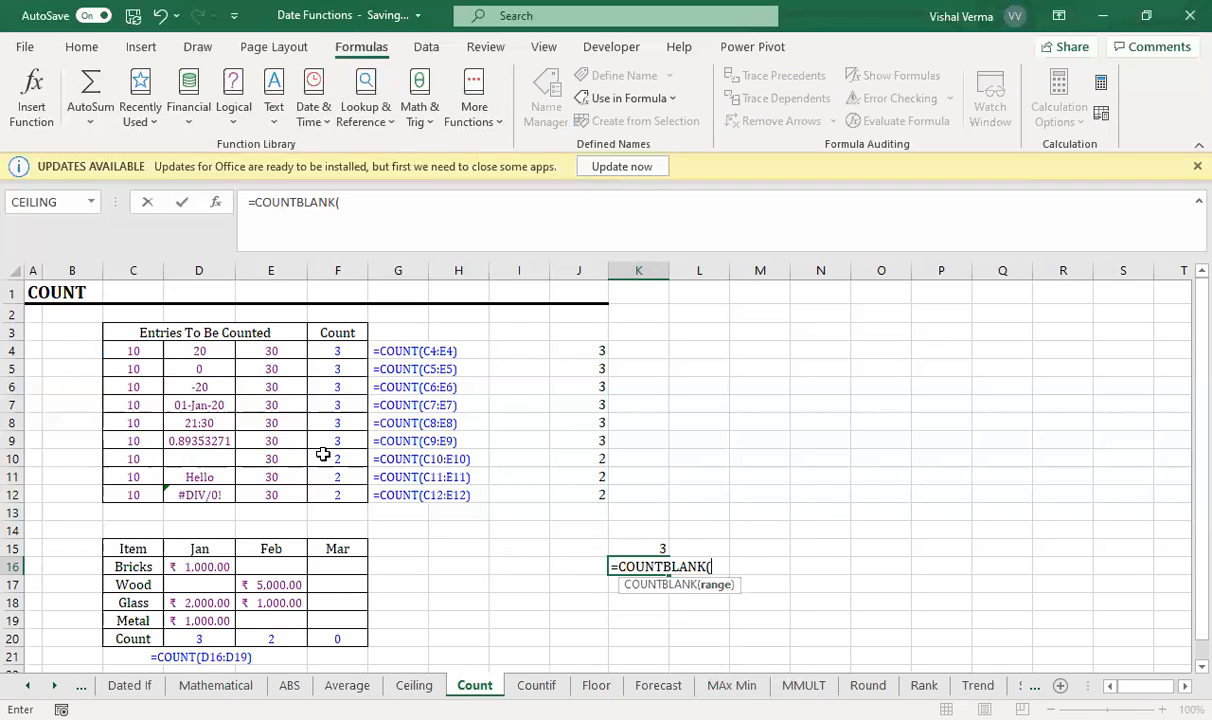
{"action": "left_click_drag", "start_coordinate": [133, 459], "coordinate": [323, 455]}
{"action": "type", "text": ")"}
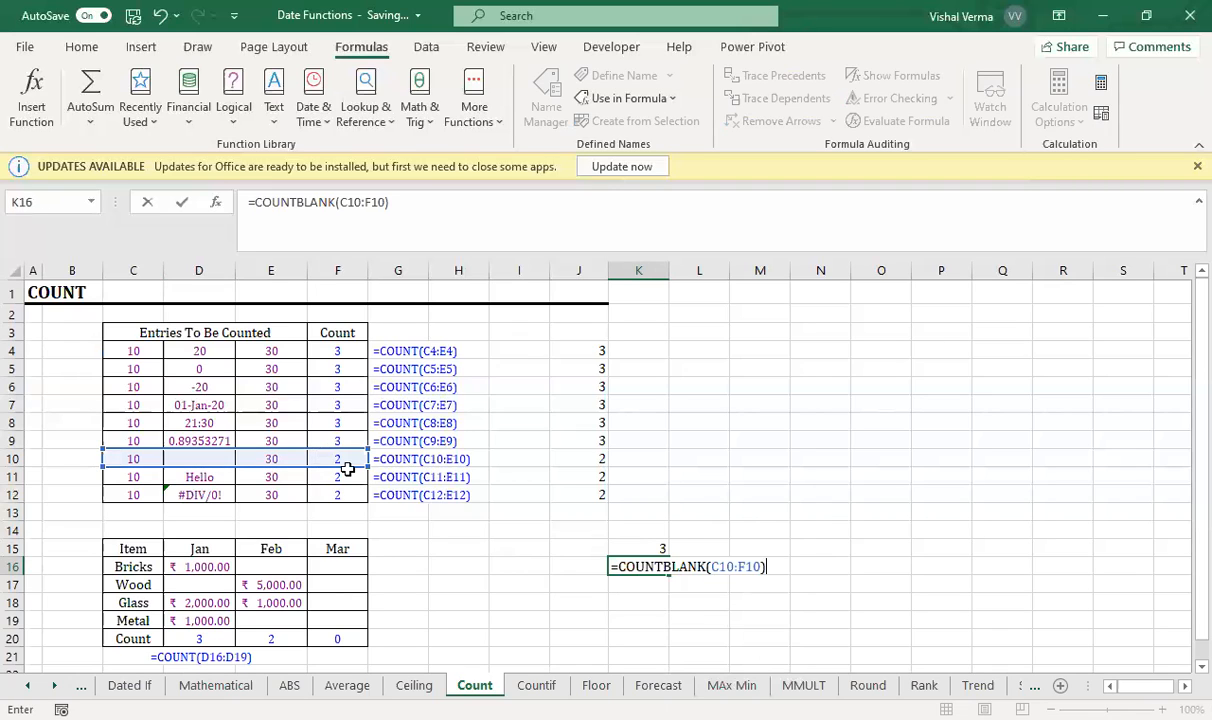
{"action": "key", "text": "Return"}
{"action": "left_click", "coordinate": [201, 458]}
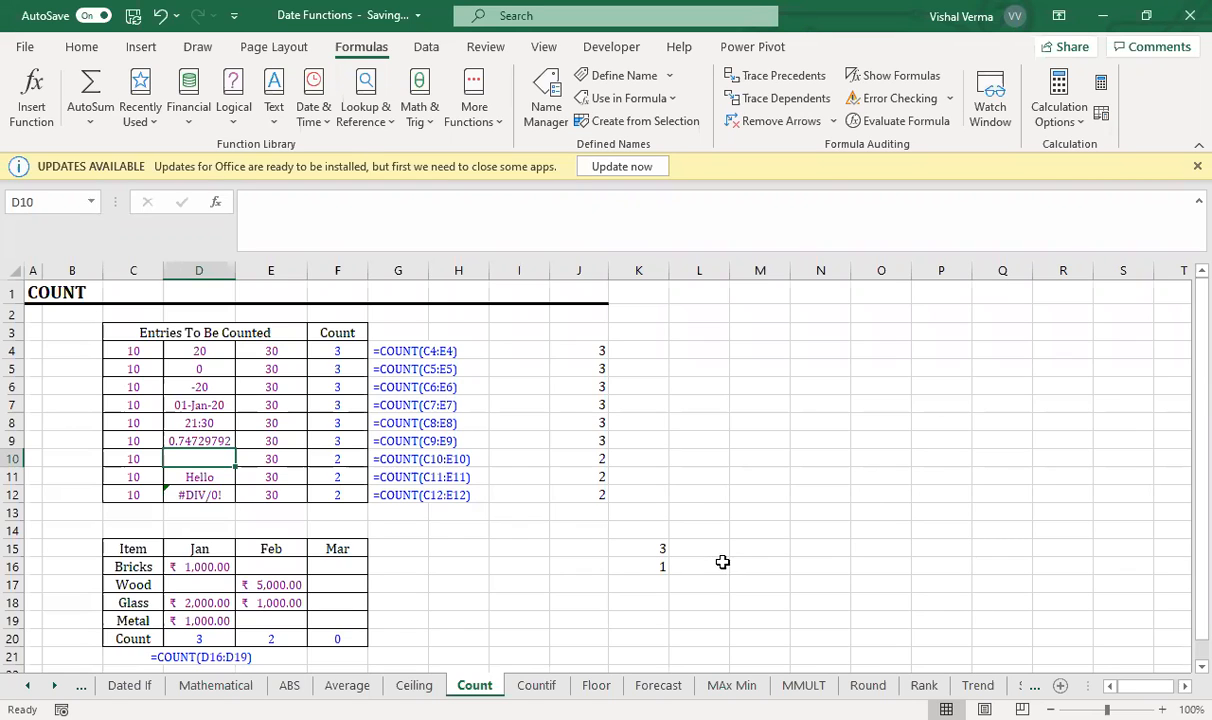
Enter the formula =ISBLANK(D10) in K17 to test whether that cell is empty.
{"action": "left_click", "coordinate": [663, 581]}
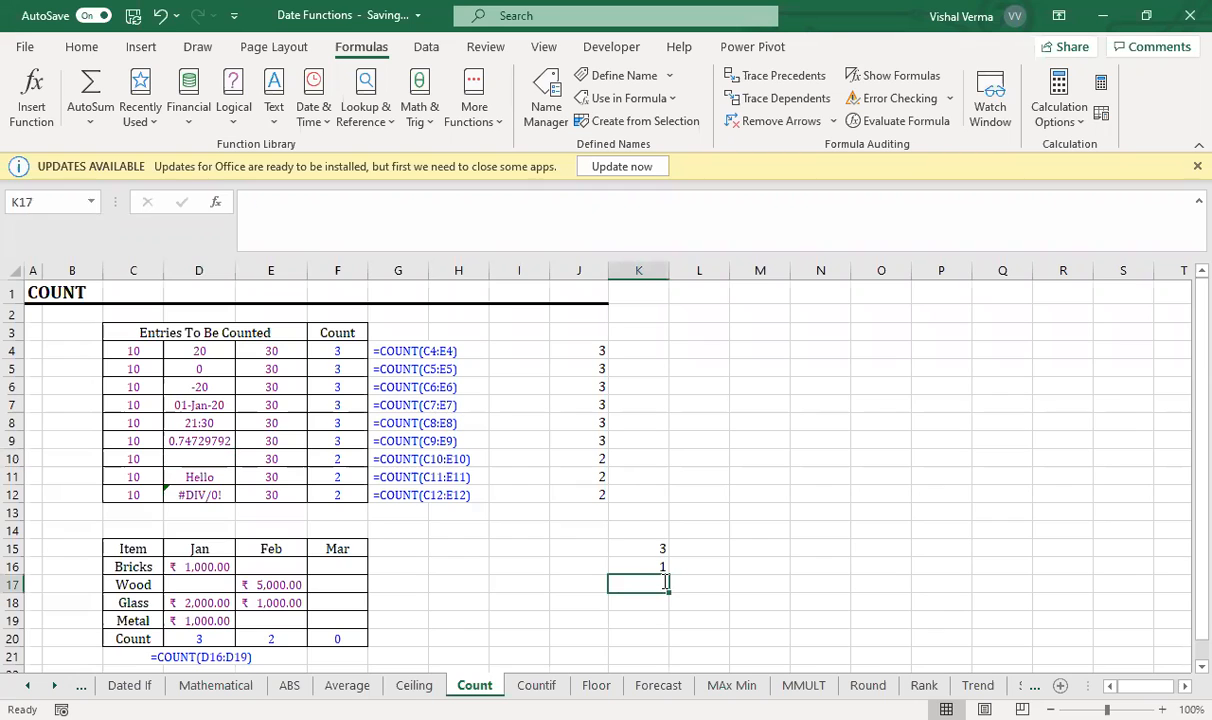
{"action": "type", "text": "="}
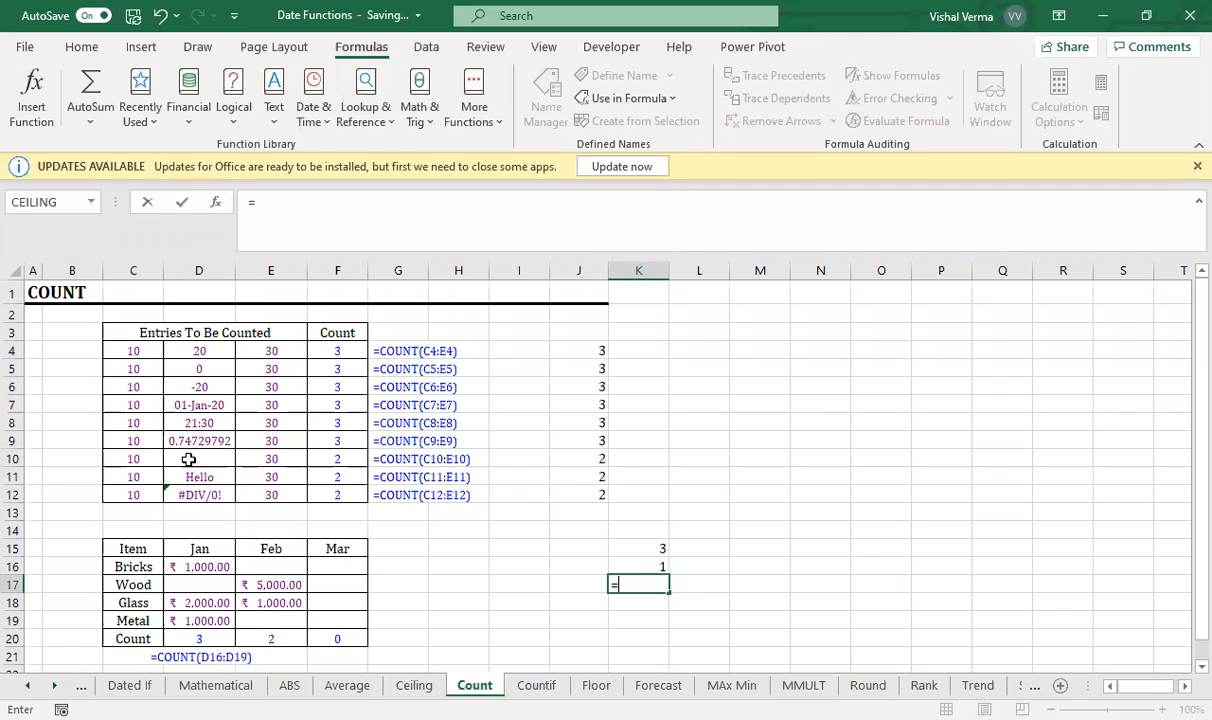
{"action": "type", "text": "ISBLANK("}
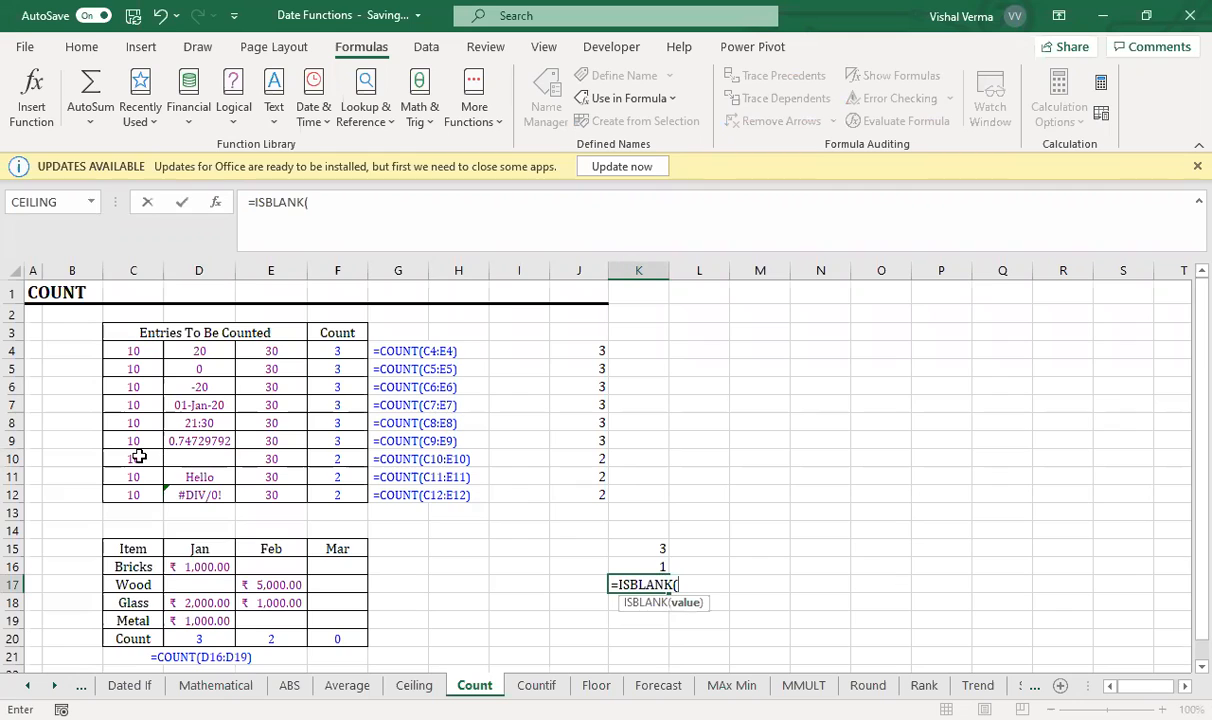
{"action": "left_click", "coordinate": [203, 459]}
{"action": "key", "text": "Return"}
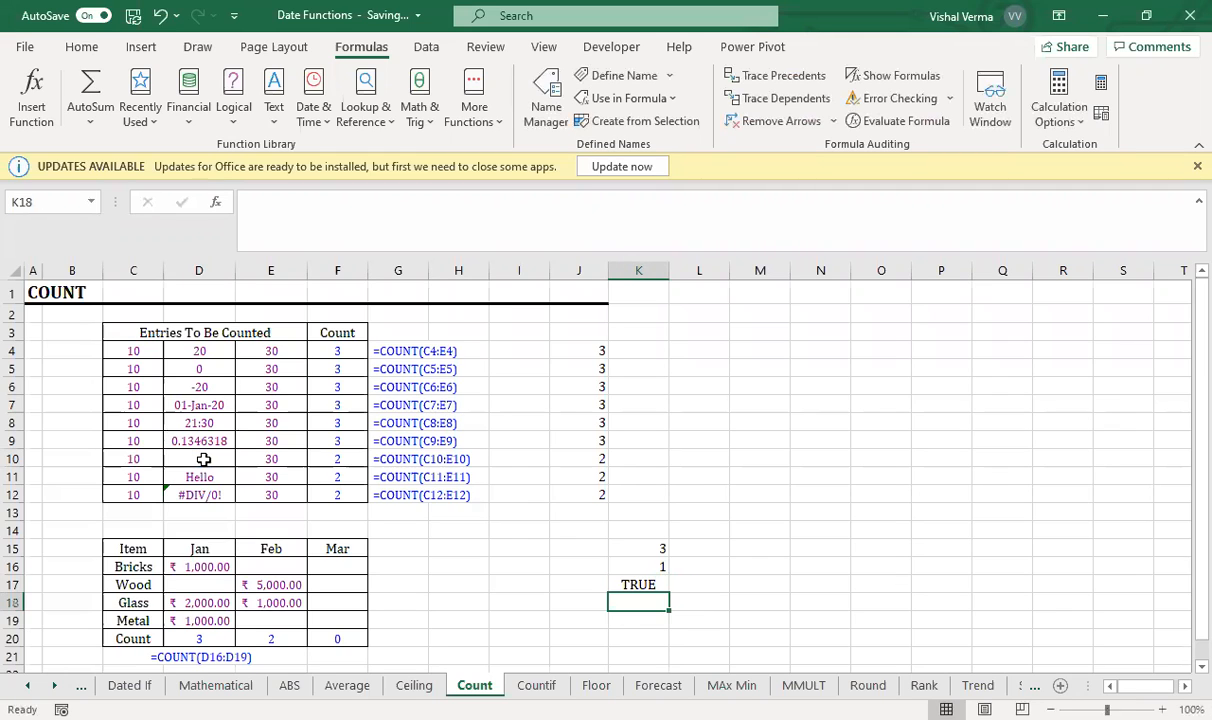
Copy the ISBLANK formula from K17 down to K18 so it tests D11, and compare the two formulas.
{"action": "left_click", "coordinate": [636, 582]}
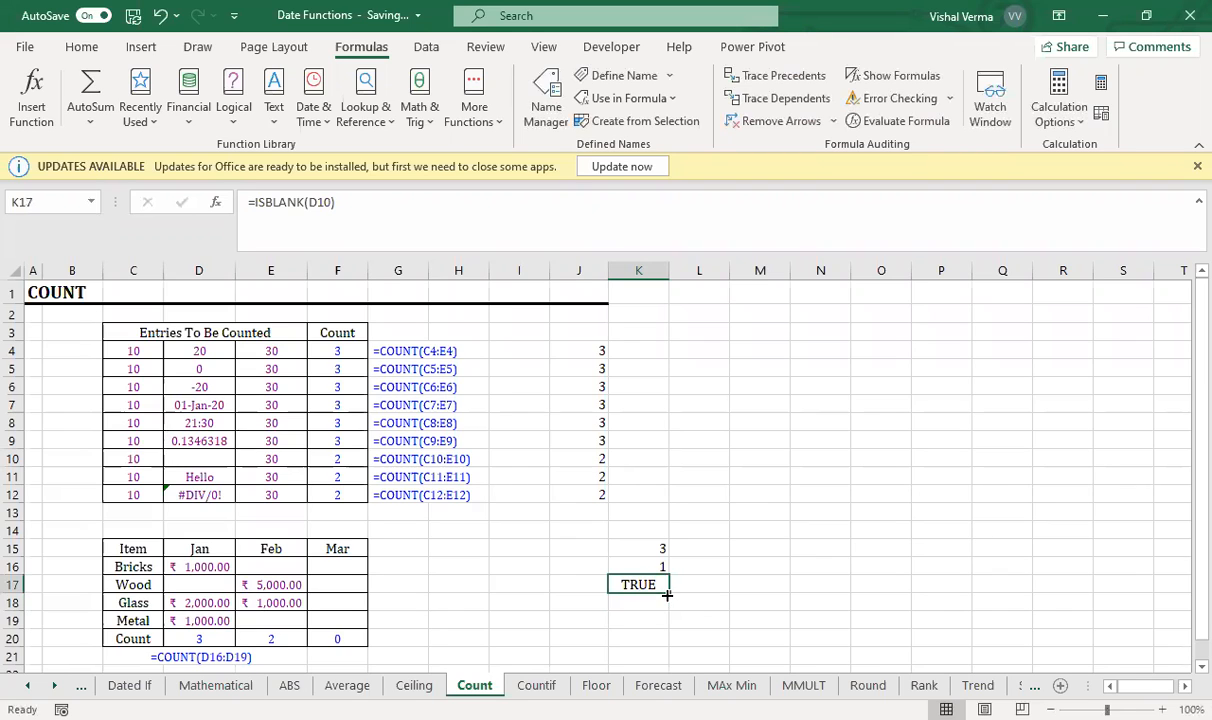
{"action": "left_click_drag", "start_coordinate": [669, 593], "coordinate": [638, 601]}
{"action": "left_click", "coordinate": [638, 602]}
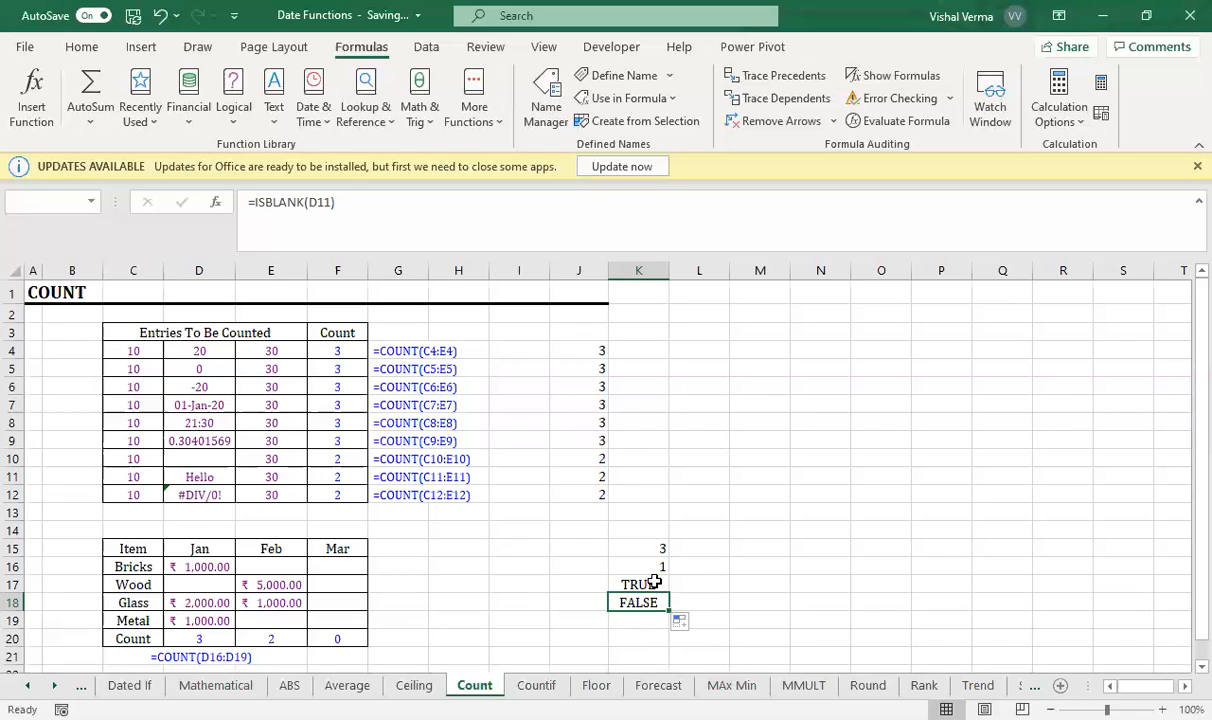
{"action": "left_click", "coordinate": [630, 585]}
{"action": "left_click", "coordinate": [793, 603]}
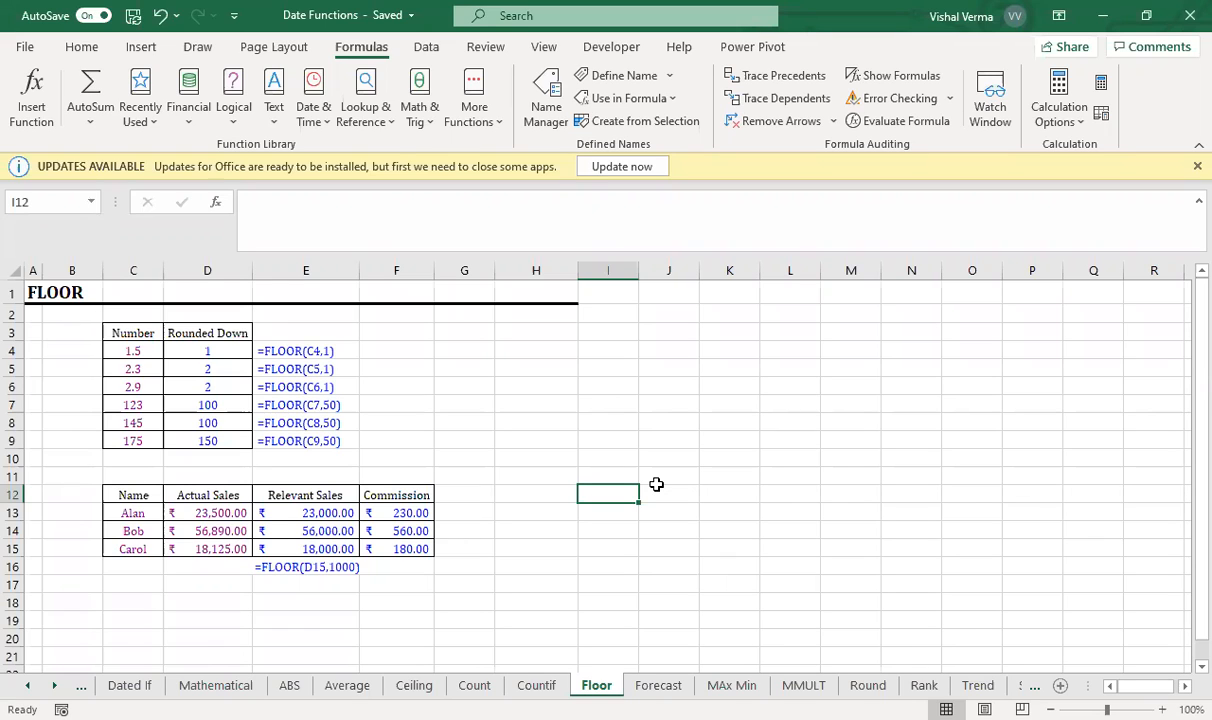
On the Floor sheet, enter the formula =FLOOR.MATH(C4,1) in G4, correcting the separator between its arguments to a comma.
{"action": "left_click", "coordinate": [476, 344]}
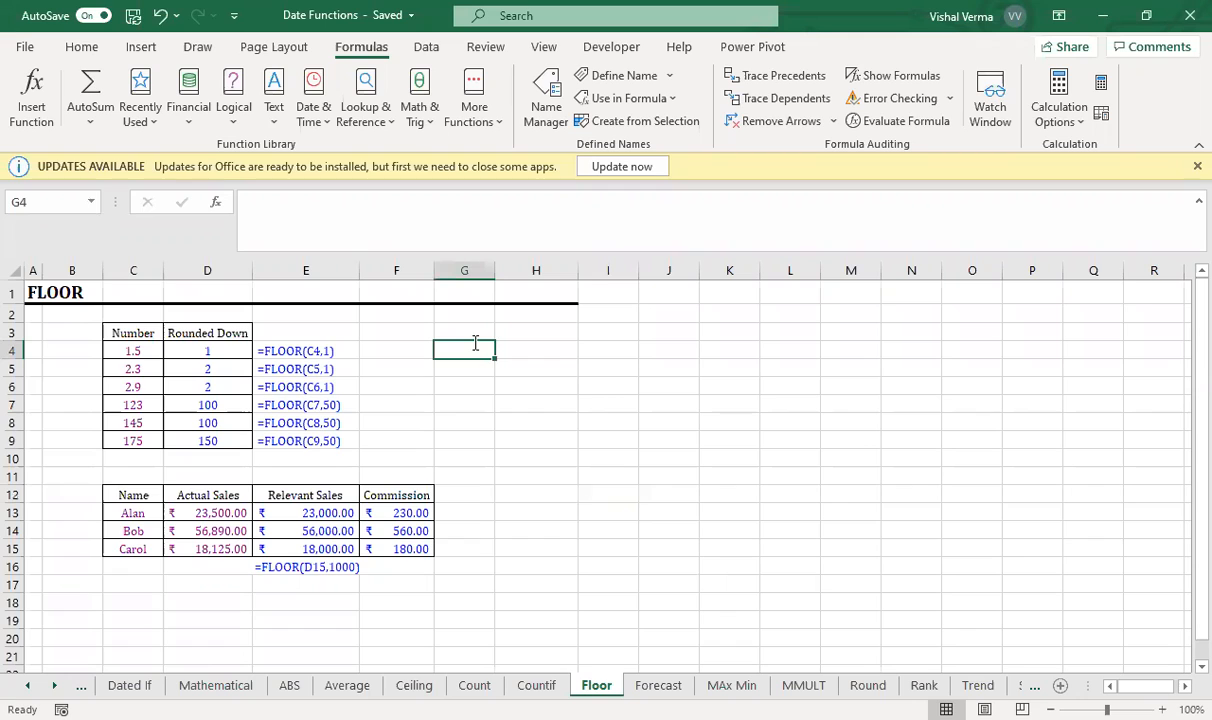
{"action": "type", "text": "=fl"}
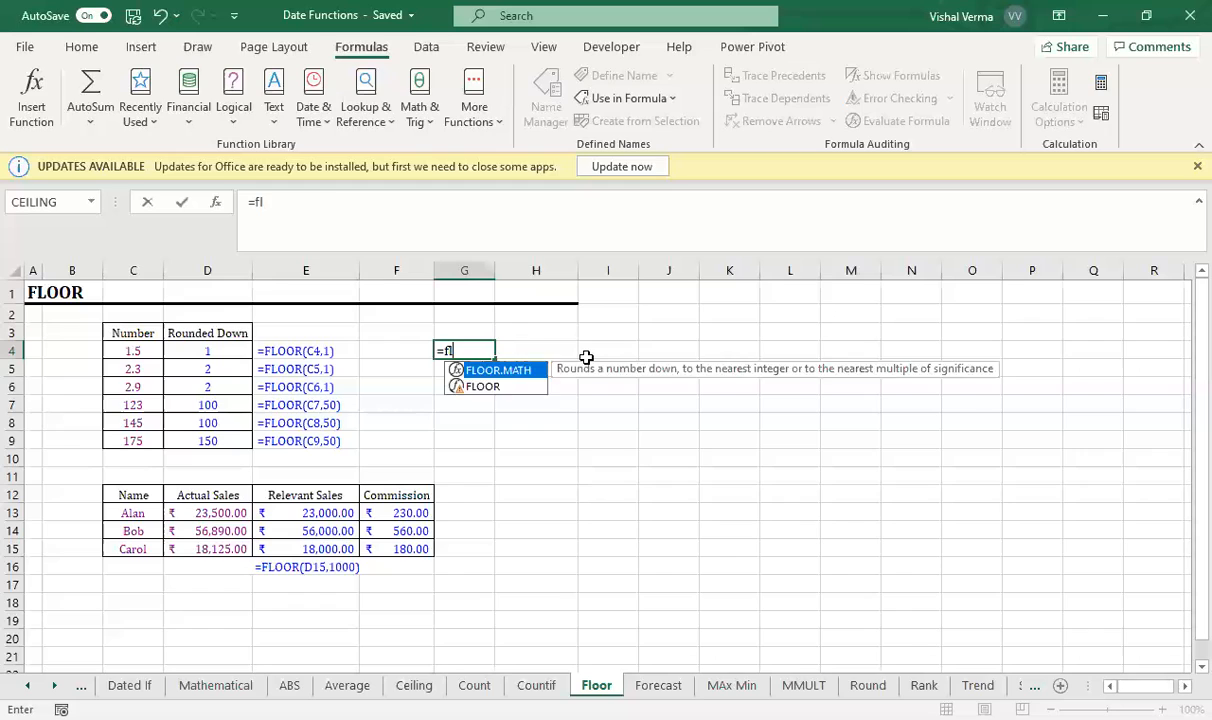
{"action": "key", "text": "Tab"}
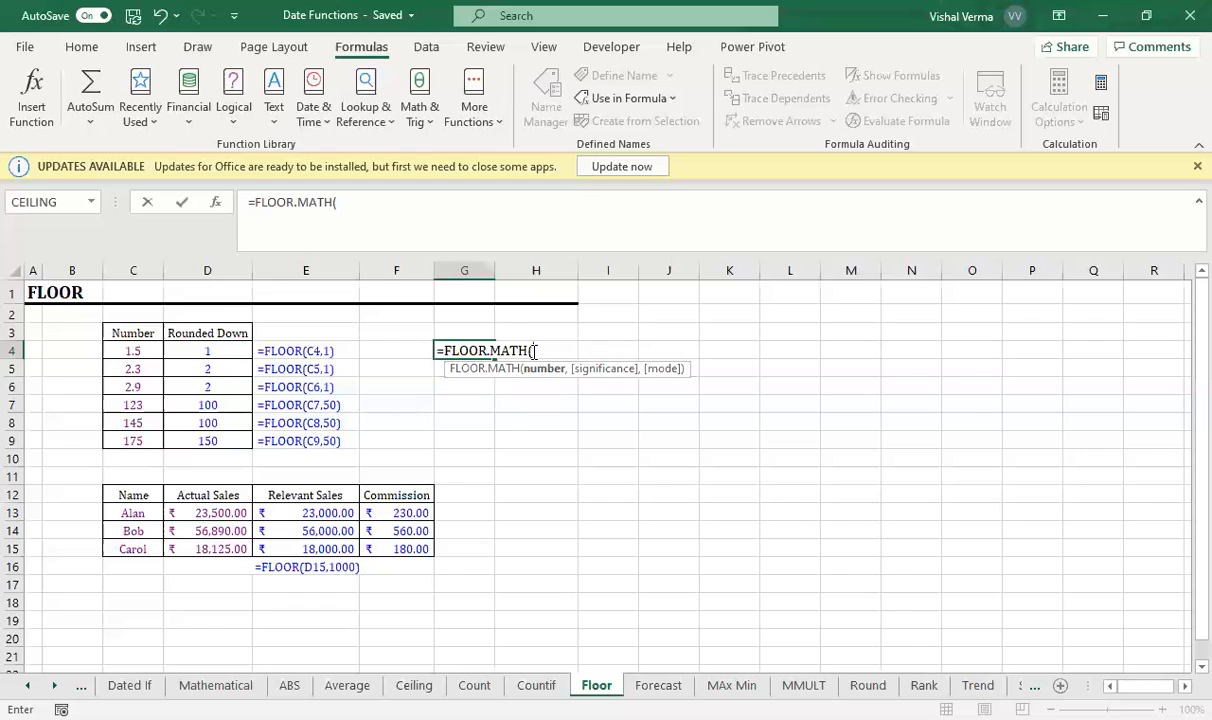
{"action": "left_click", "coordinate": [141, 347]}
{"action": "type", "text": ","}
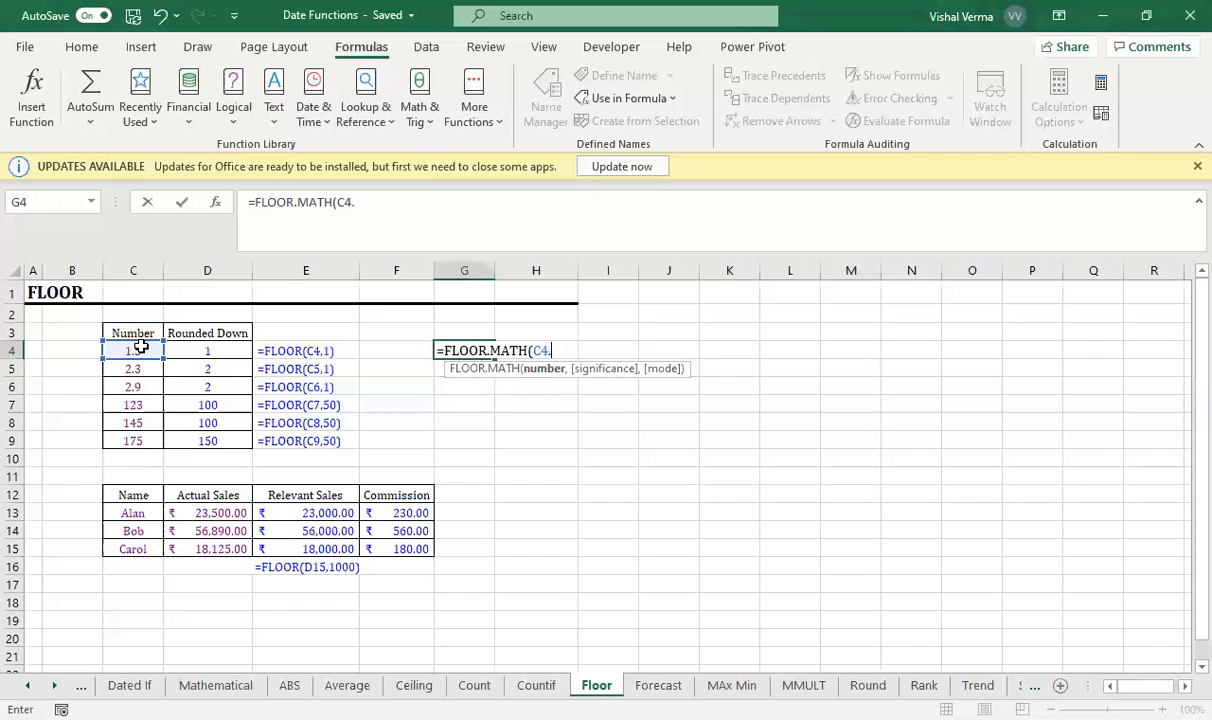
{"action": "type", "text": "1"}
{"action": "key", "text": "Return"}
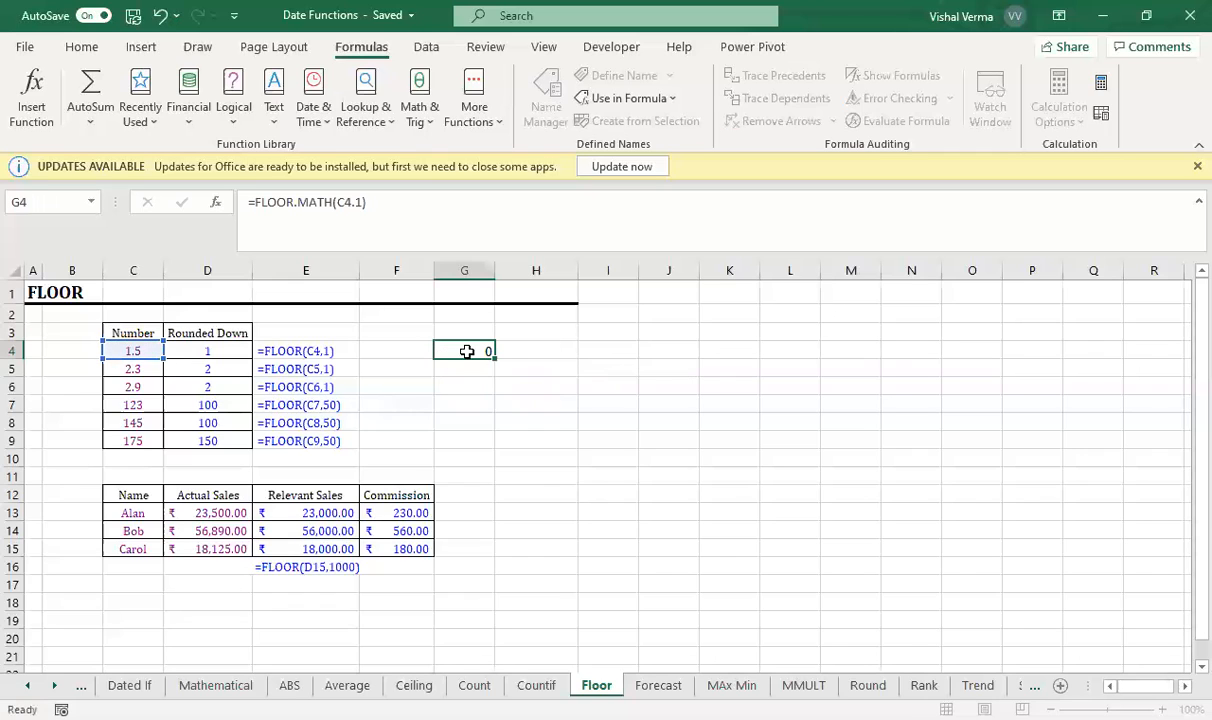
{"action": "key", "text": "Up"}
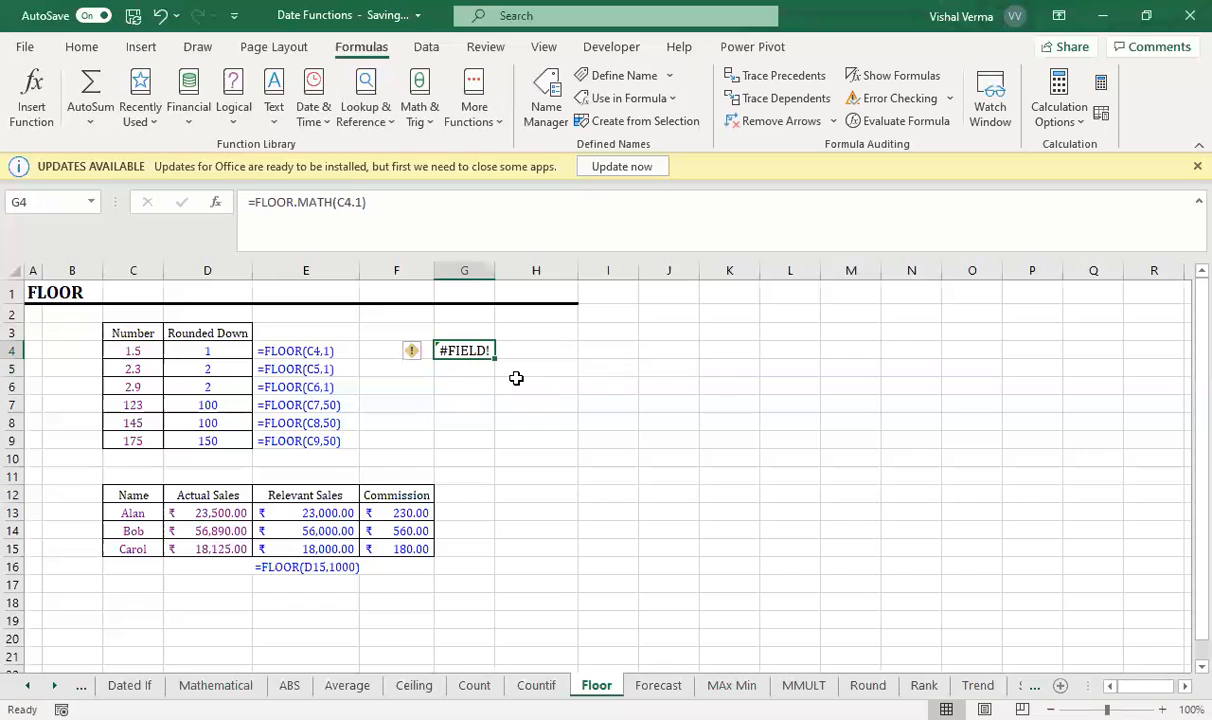
{"action": "left_click", "coordinate": [358, 202]}
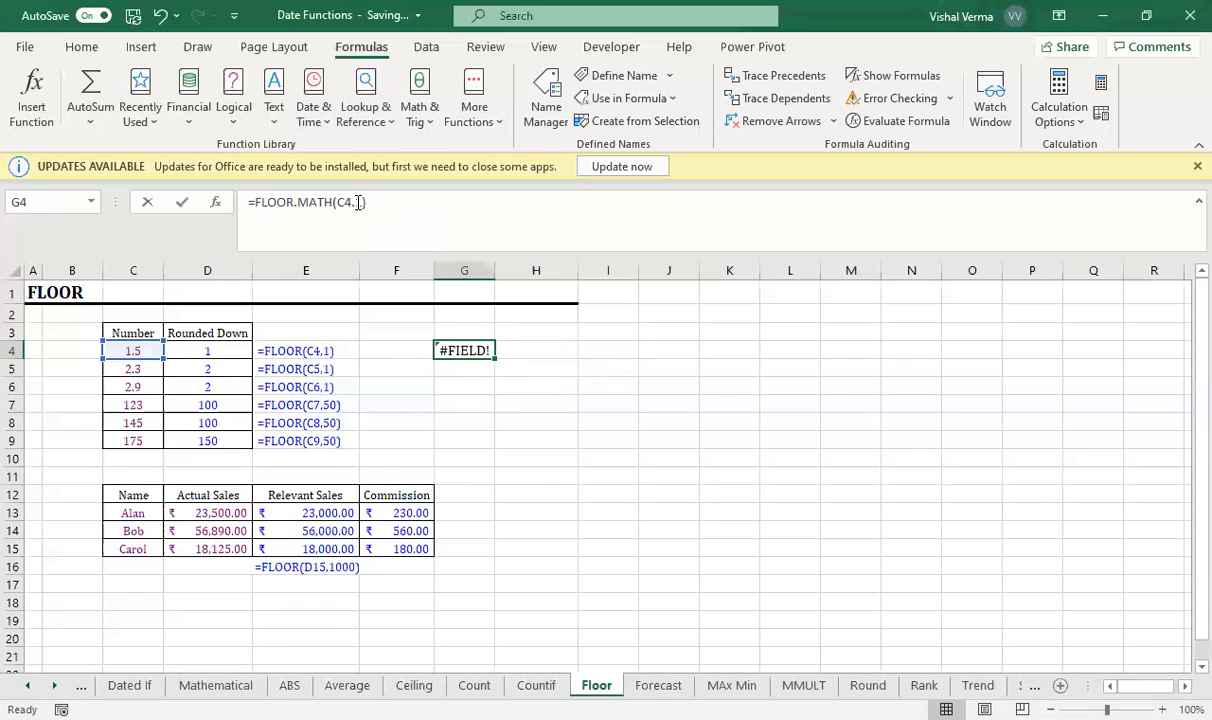
{"action": "key", "text": "Return"}
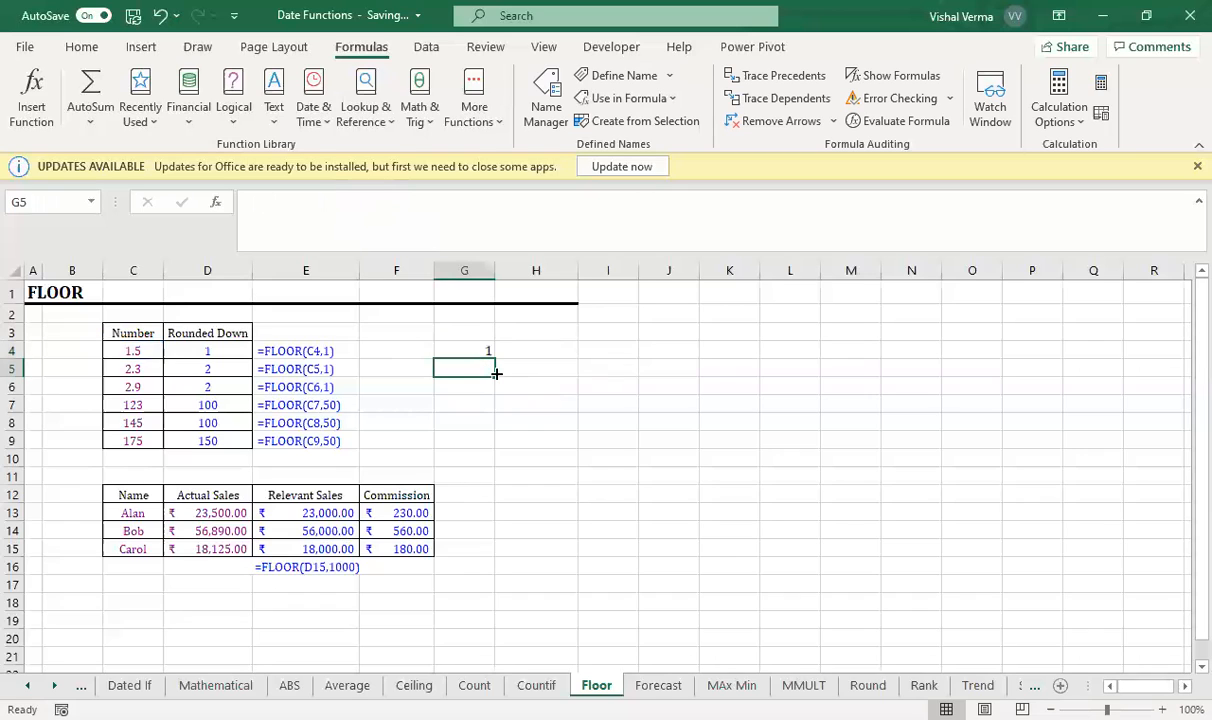
On the MAx Min sheet, enter the formula =MAX(C4:G4) in K4 to find the largest of the values.
{"action": "left_click", "coordinate": [475, 351]}
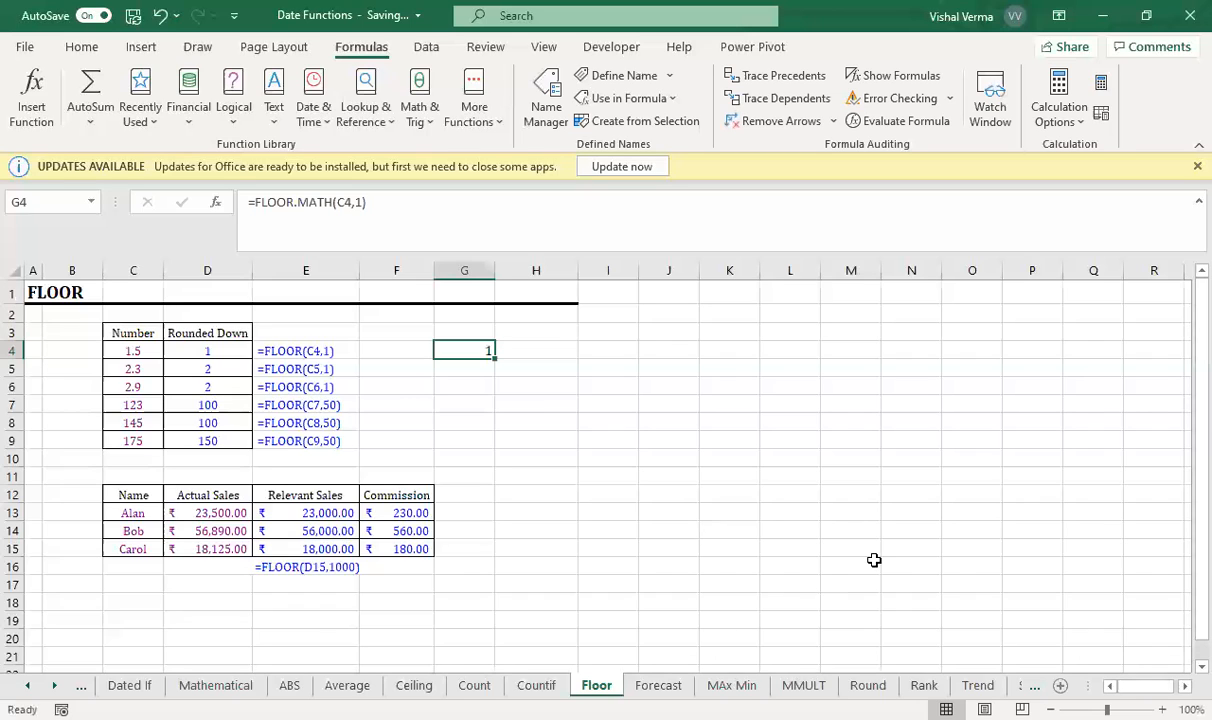
{"action": "left_click", "coordinate": [743, 687]}
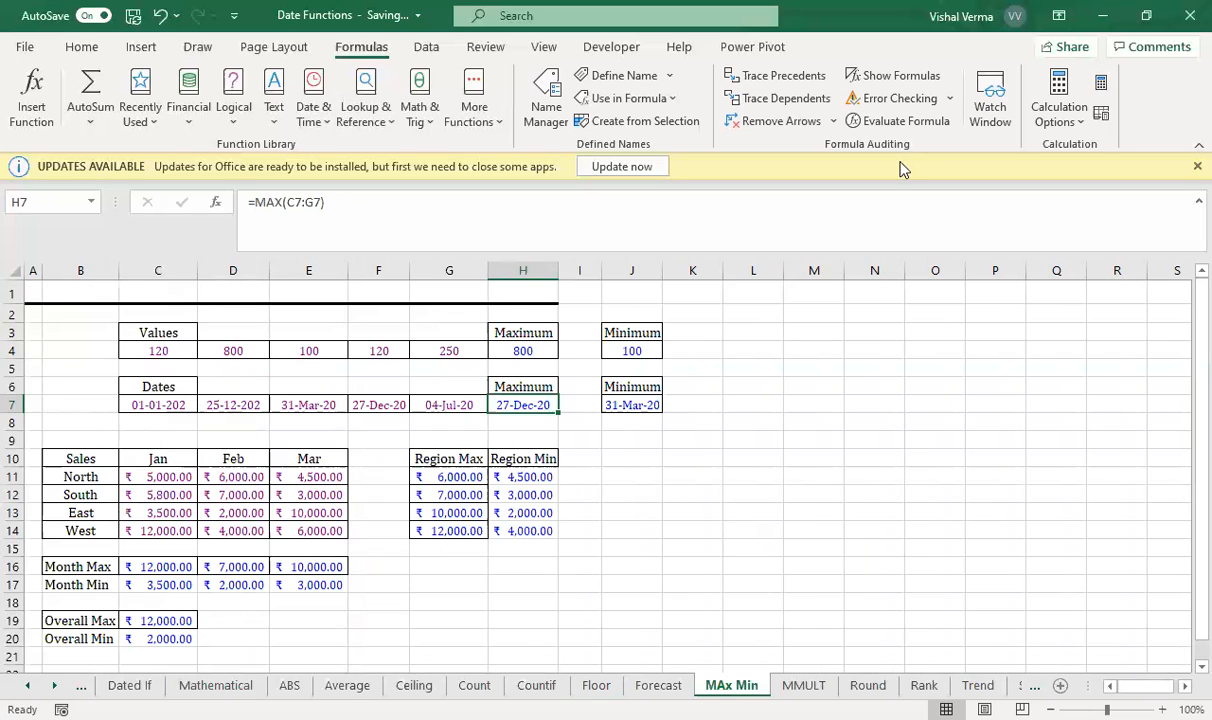
{"action": "left_click", "coordinate": [711, 348]}
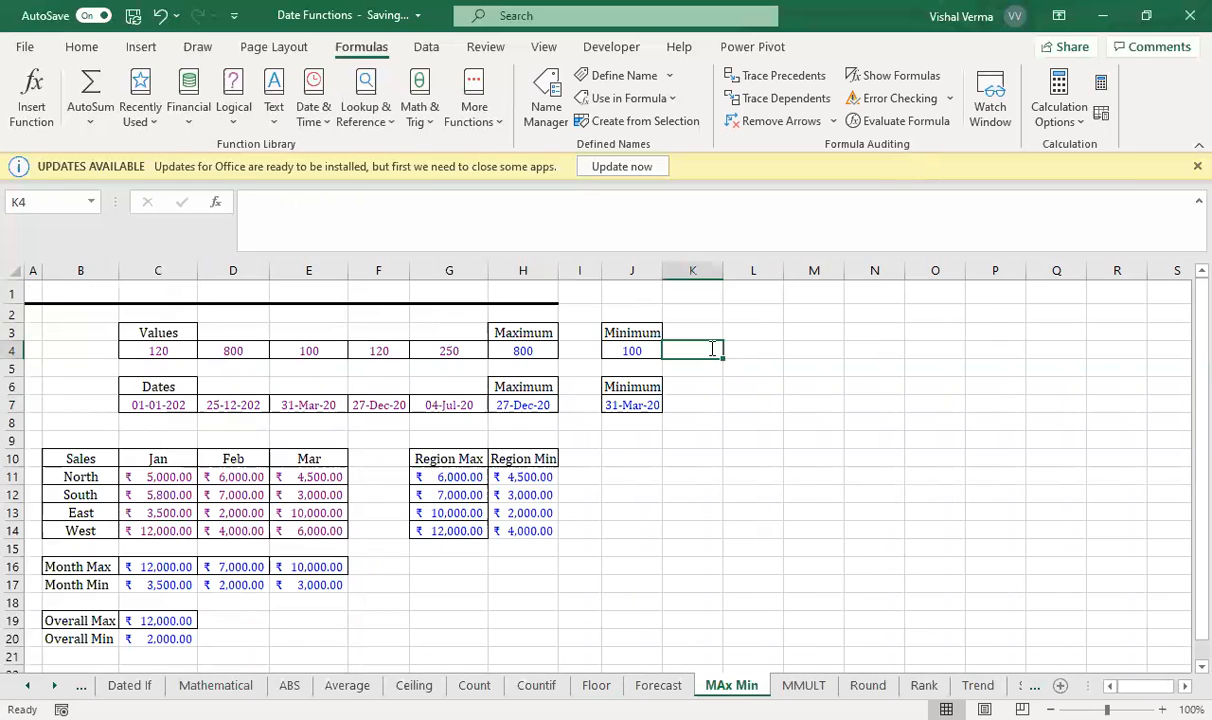
{"action": "type", "text": "=ma"}
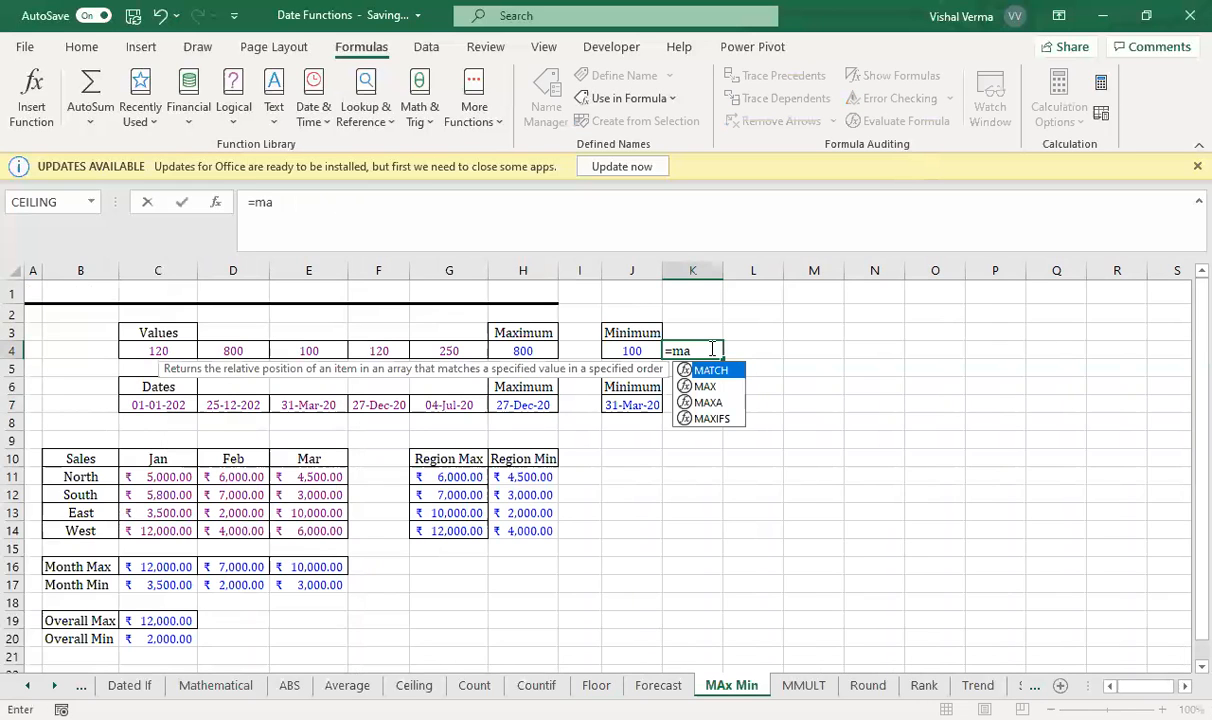
{"action": "key", "text": "Down"}
{"action": "key", "text": "Tab"}
{"action": "left_click", "coordinate": [160, 348]}
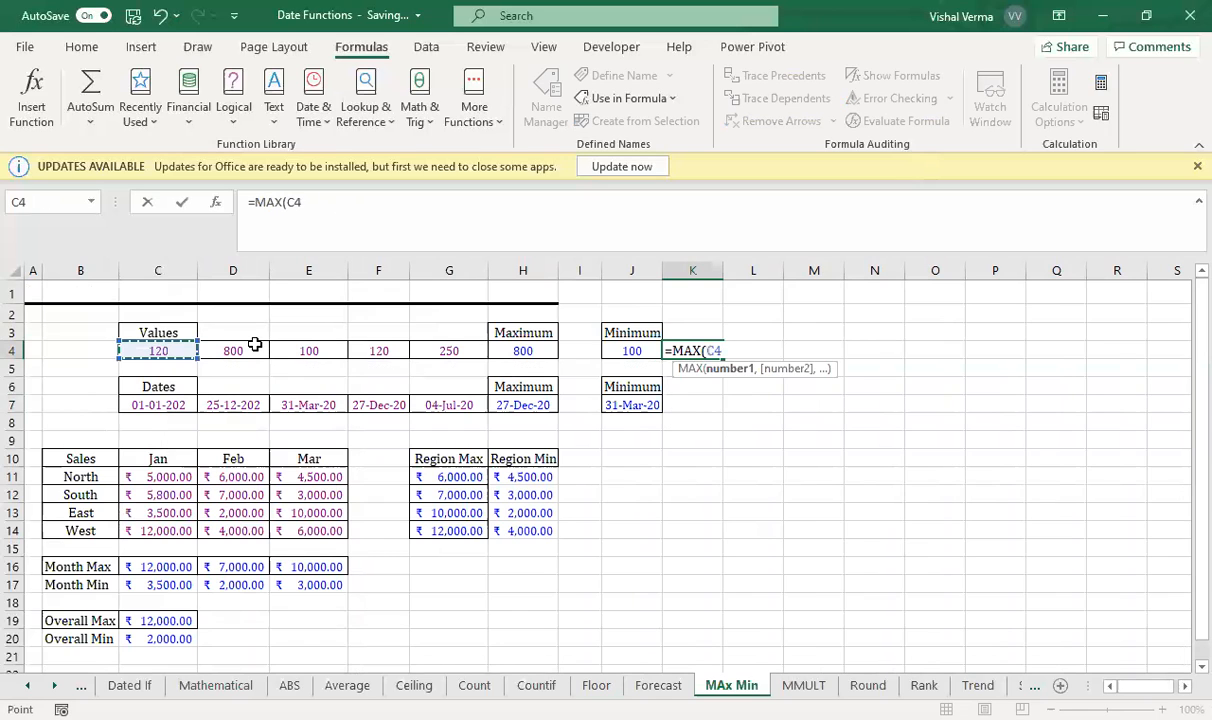
{"action": "left_click", "coordinate": [442, 351], "text": "shift"}
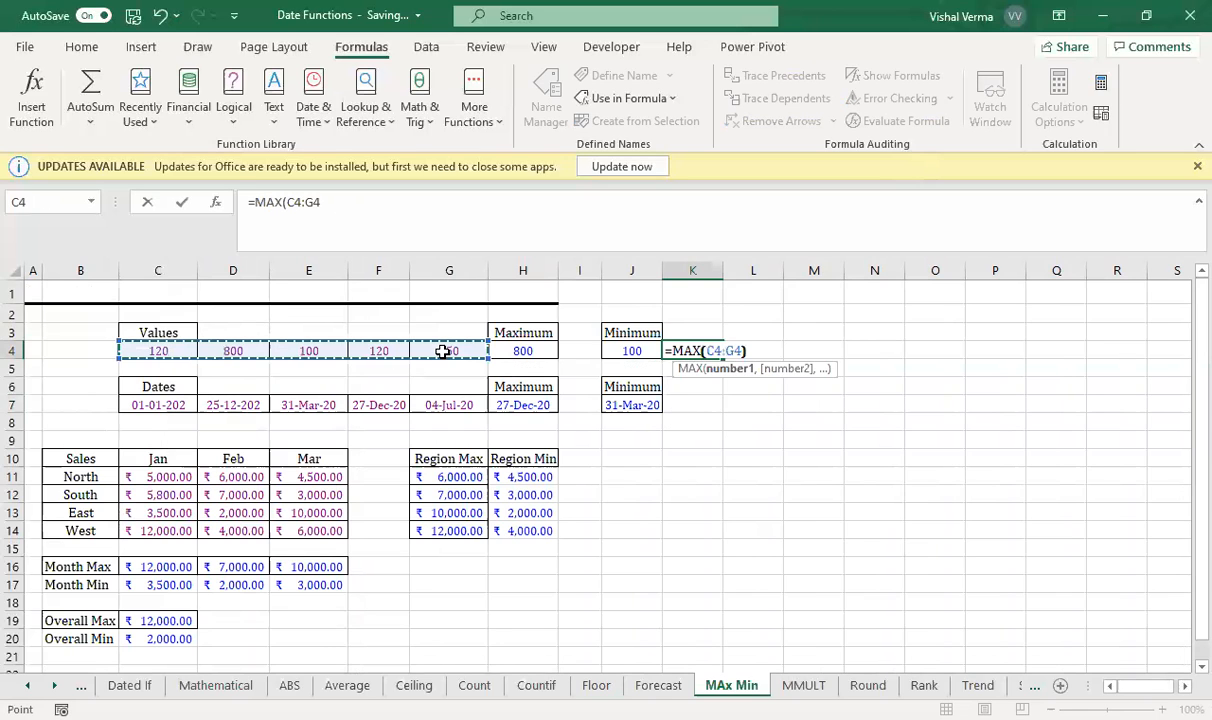
{"action": "key", "text": "Return"}
{"action": "type", "text": "="}
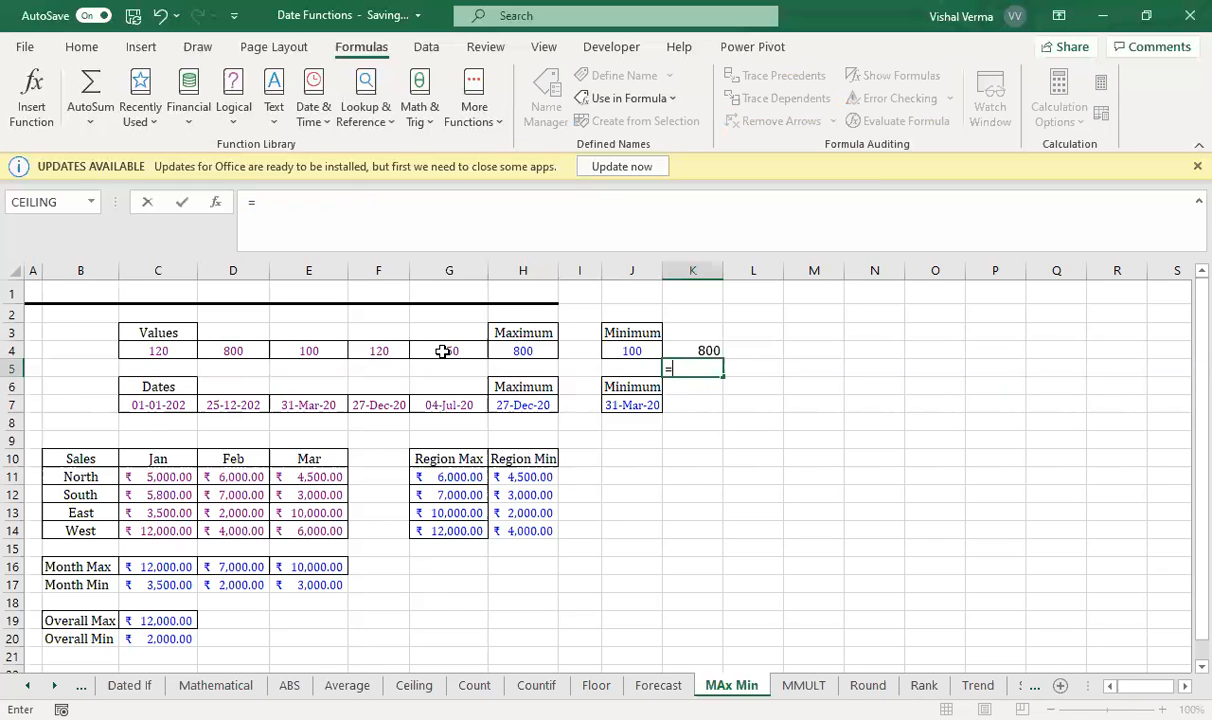
{"action": "type", "text": "max"}
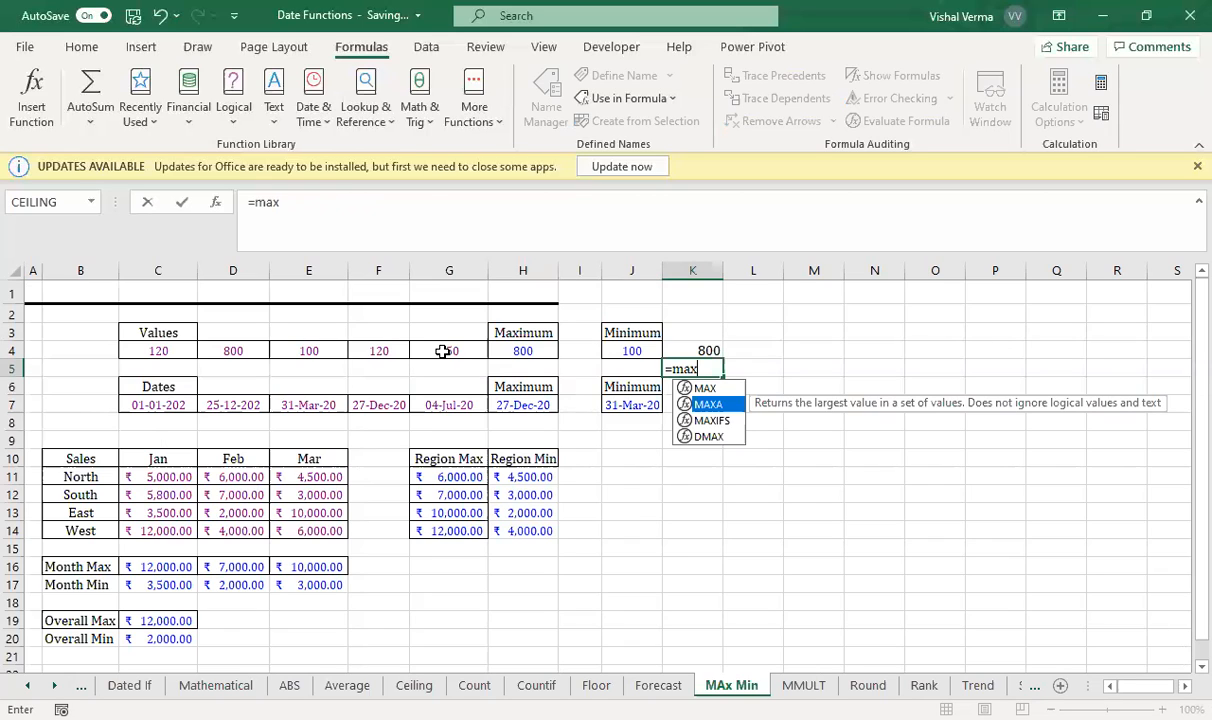
{"action": "key", "text": "Down"}
{"action": "key", "text": "Down"}
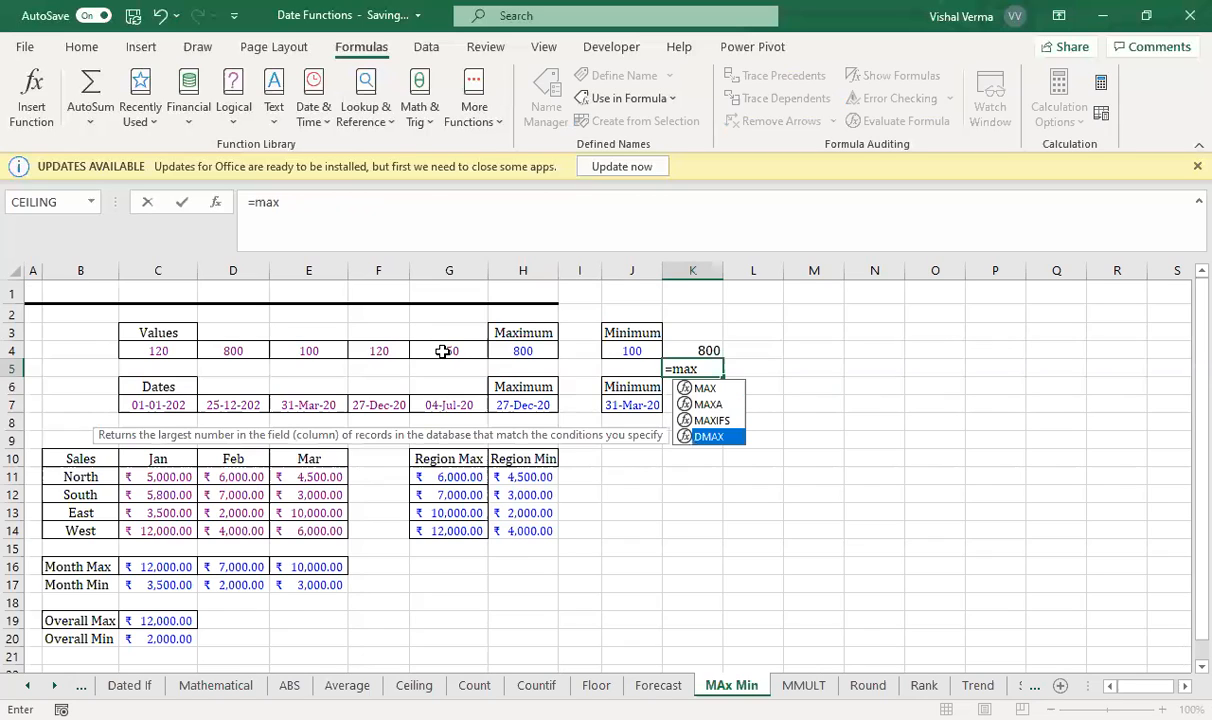
{"action": "key", "text": "Up"}
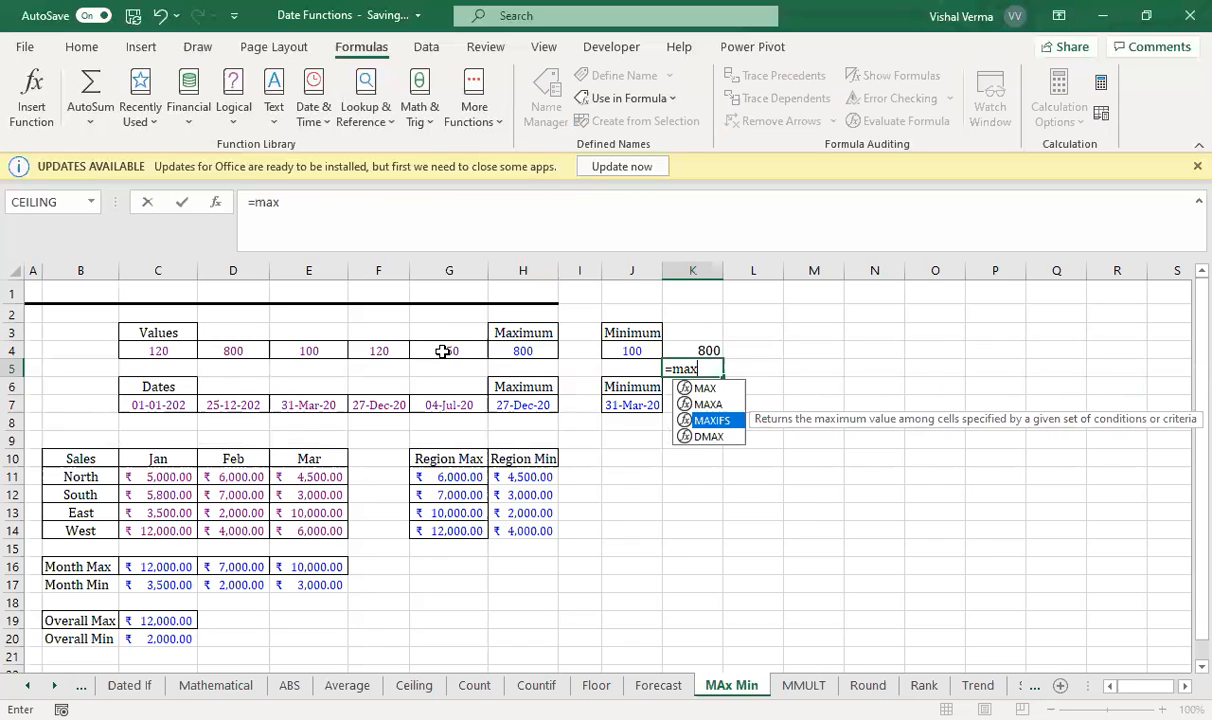
{"action": "key", "text": "Tab"}
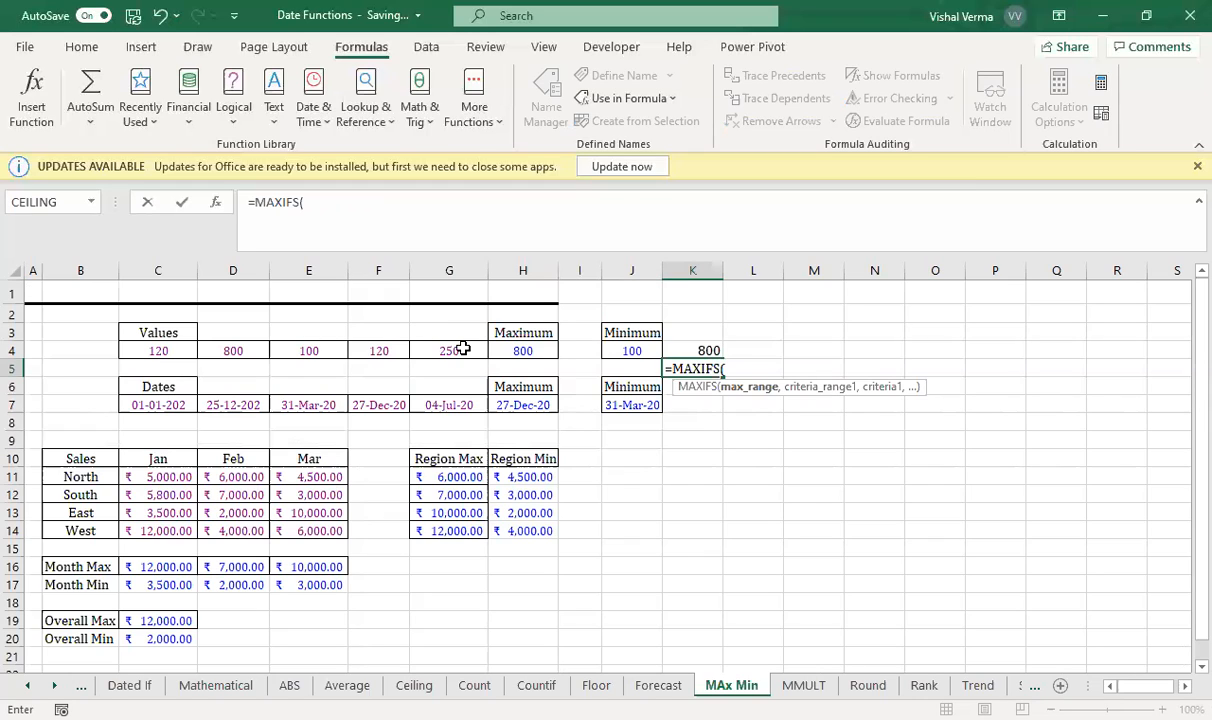
{"action": "left_click_drag", "start_coordinate": [158, 350], "coordinate": [463, 348]}
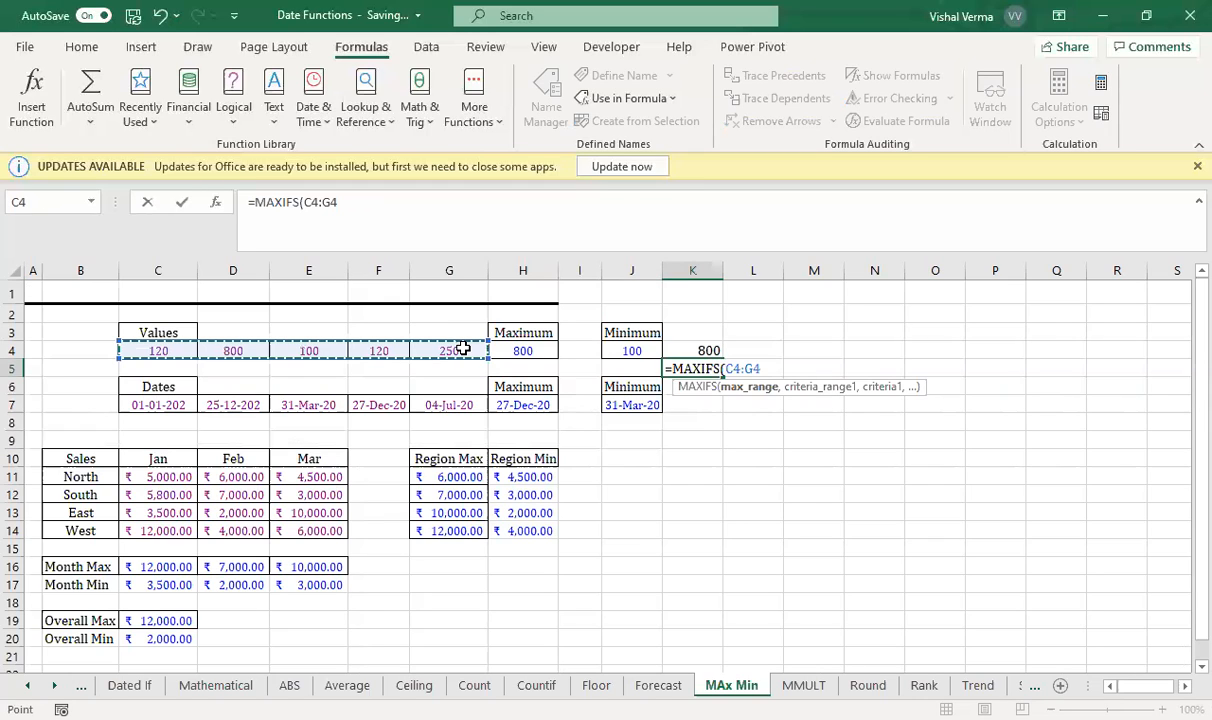
{"action": "type", "text": ","}
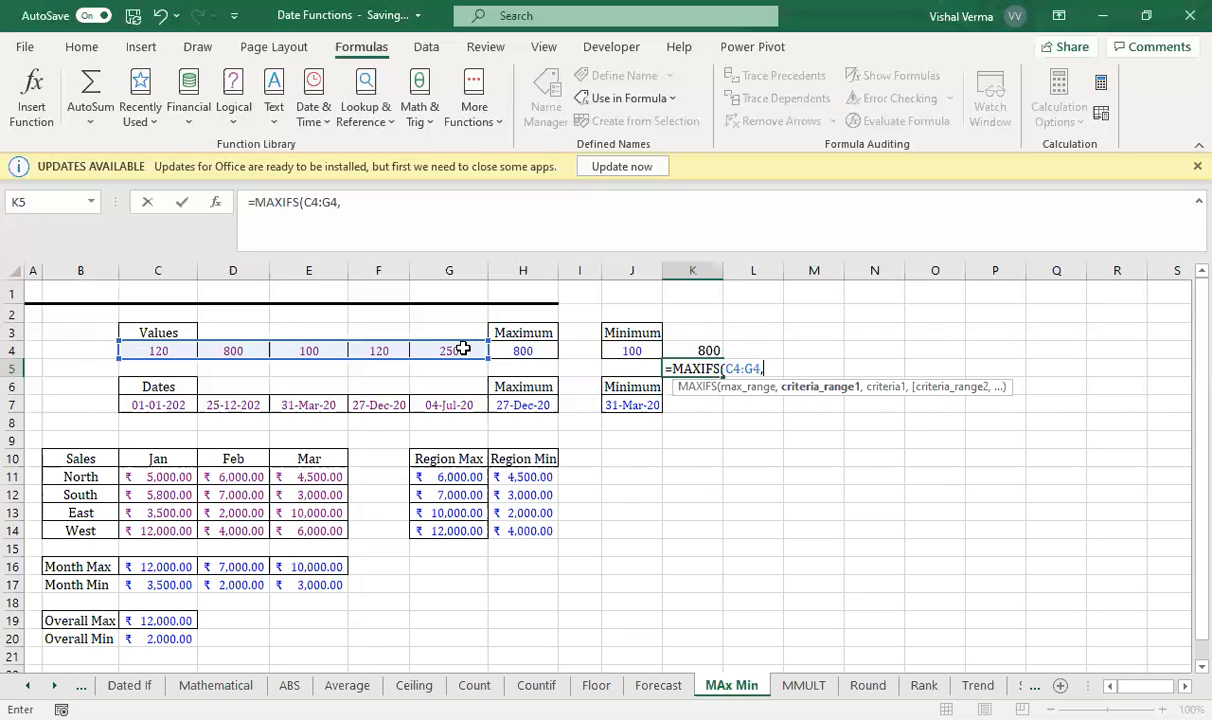
{"action": "type", "text": "100)"}
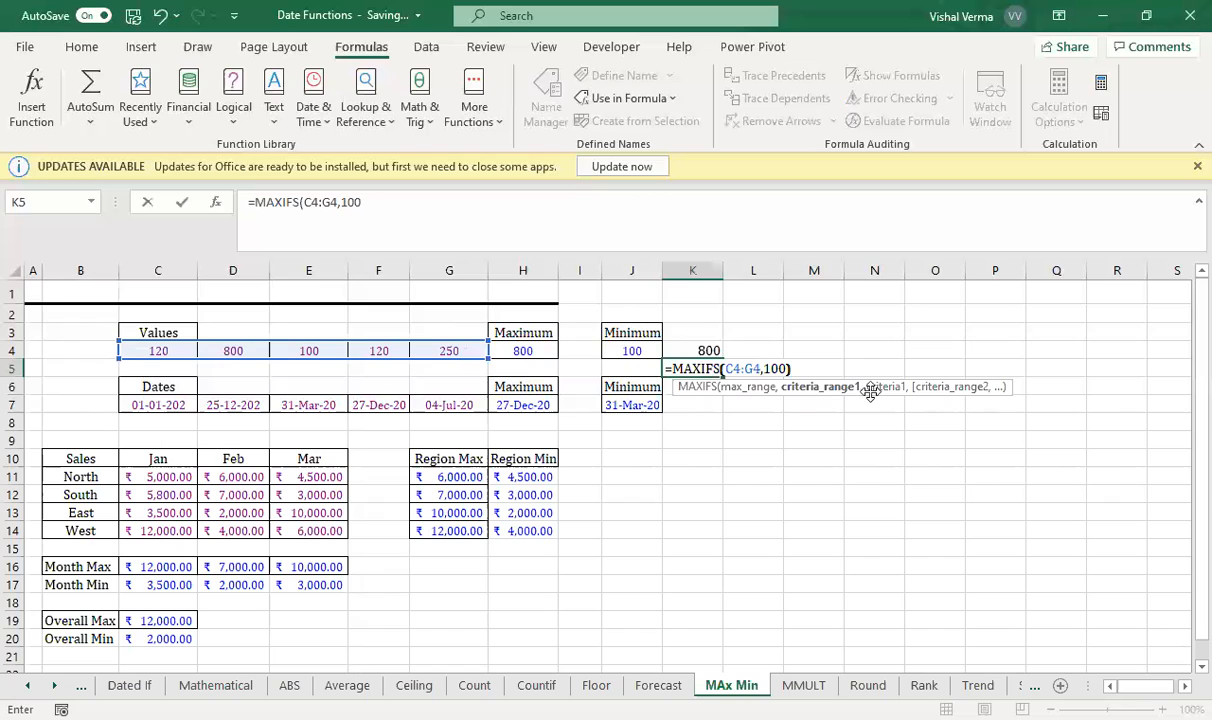
{"action": "key", "text": "Return"}
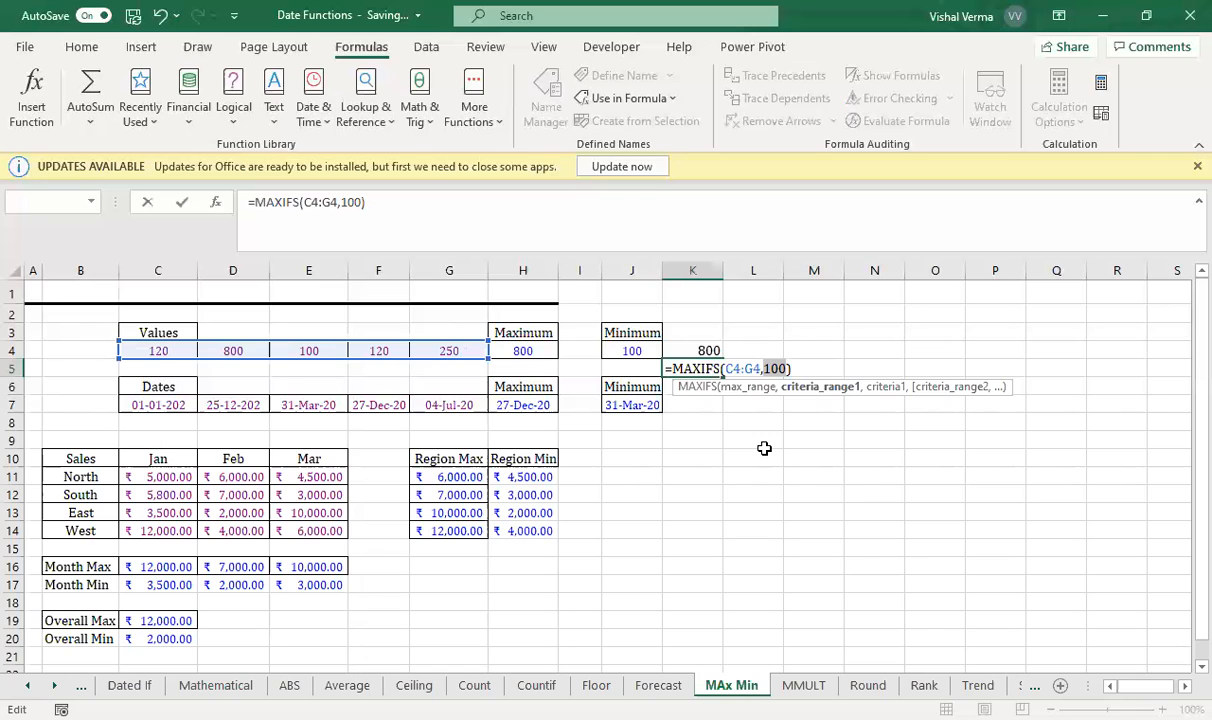
{"action": "key", "text": "Escape"}
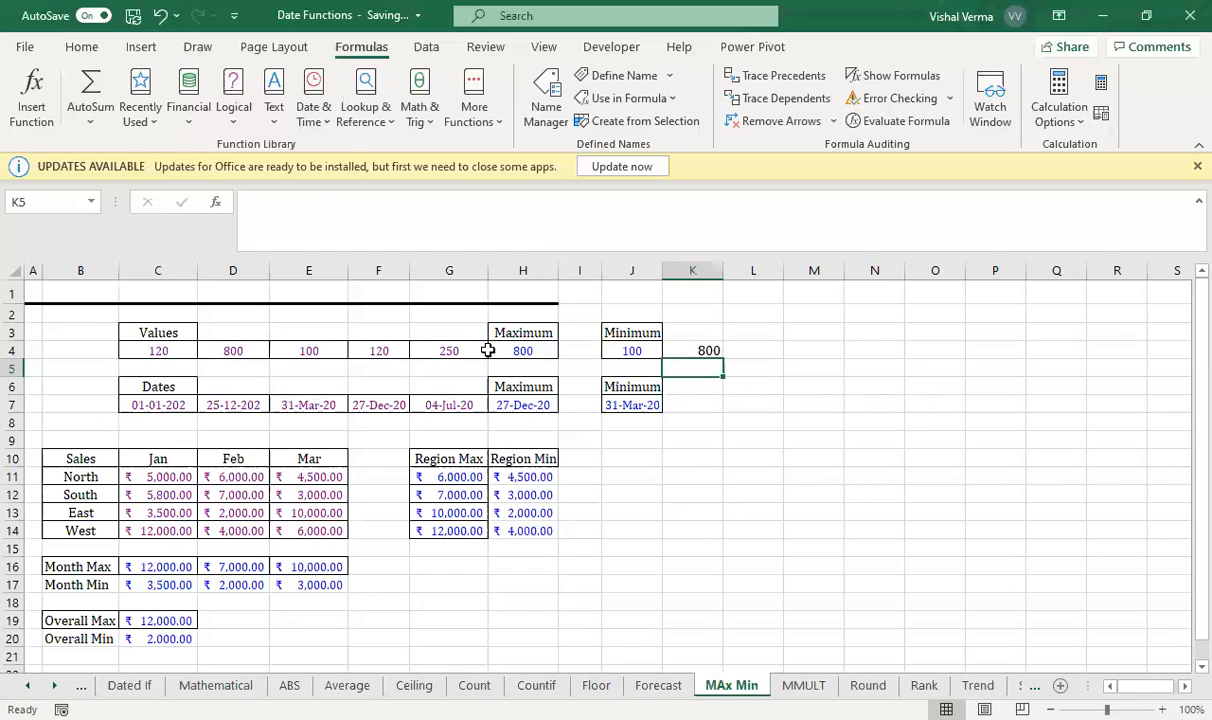
Enter 10, 15 and 16 in C5:E5 beneath the values and extend the series through G5.
{"action": "left_click", "coordinate": [158, 368]}
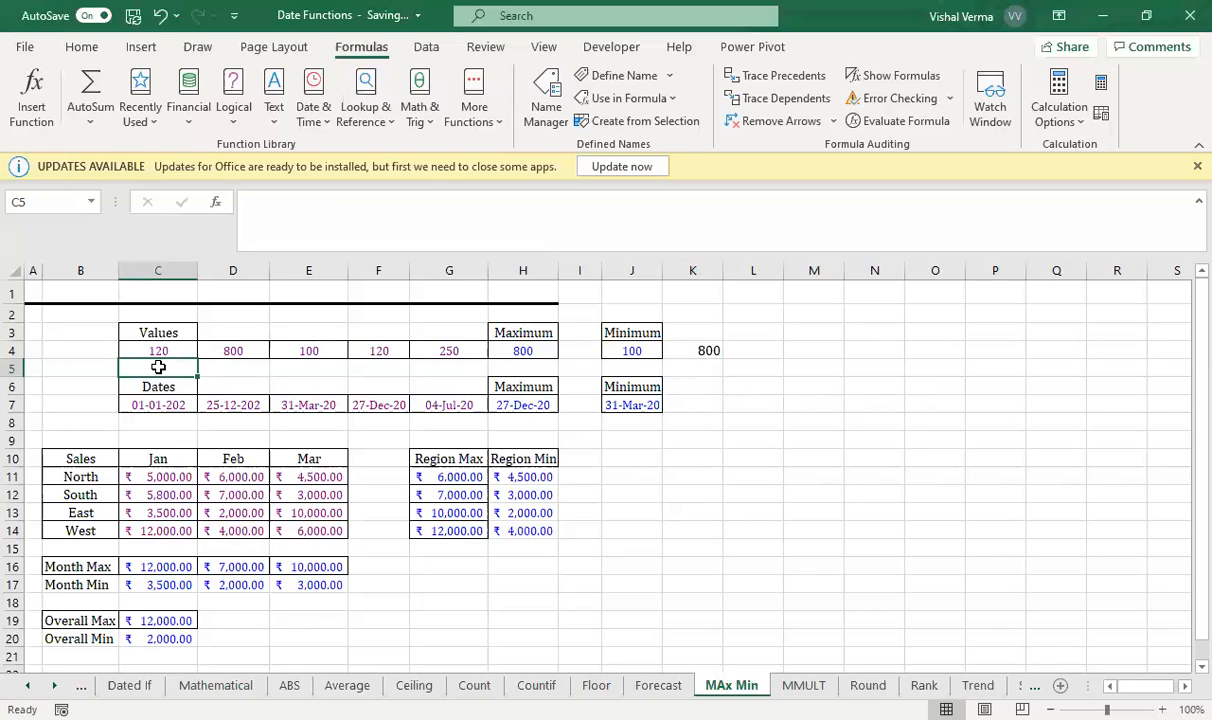
{"action": "type", "text": "10"}
{"action": "key", "text": "Tab"}
{"action": "type", "text": "1"}
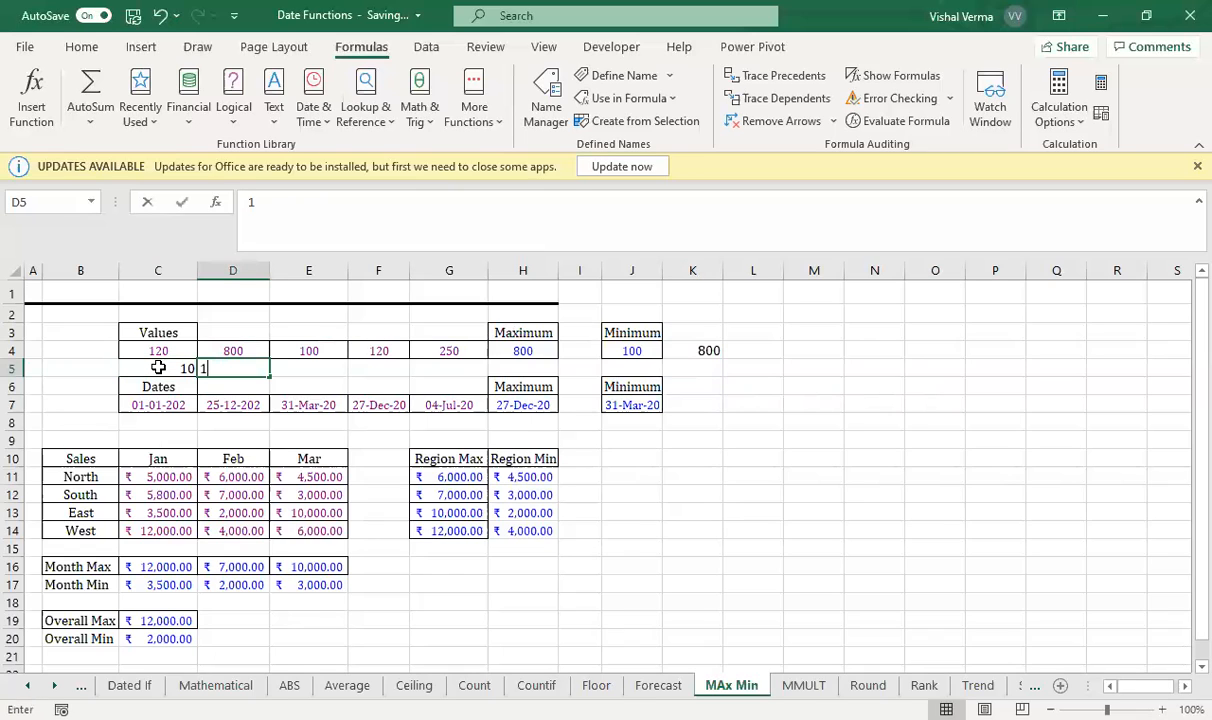
{"action": "type", "text": "5"}
{"action": "key", "text": "Tab"}
{"action": "type", "text": "16"}
{"action": "left_click", "coordinate": [230, 382]}
{"action": "left_click_drag", "start_coordinate": [160, 368], "coordinate": [347, 372]}
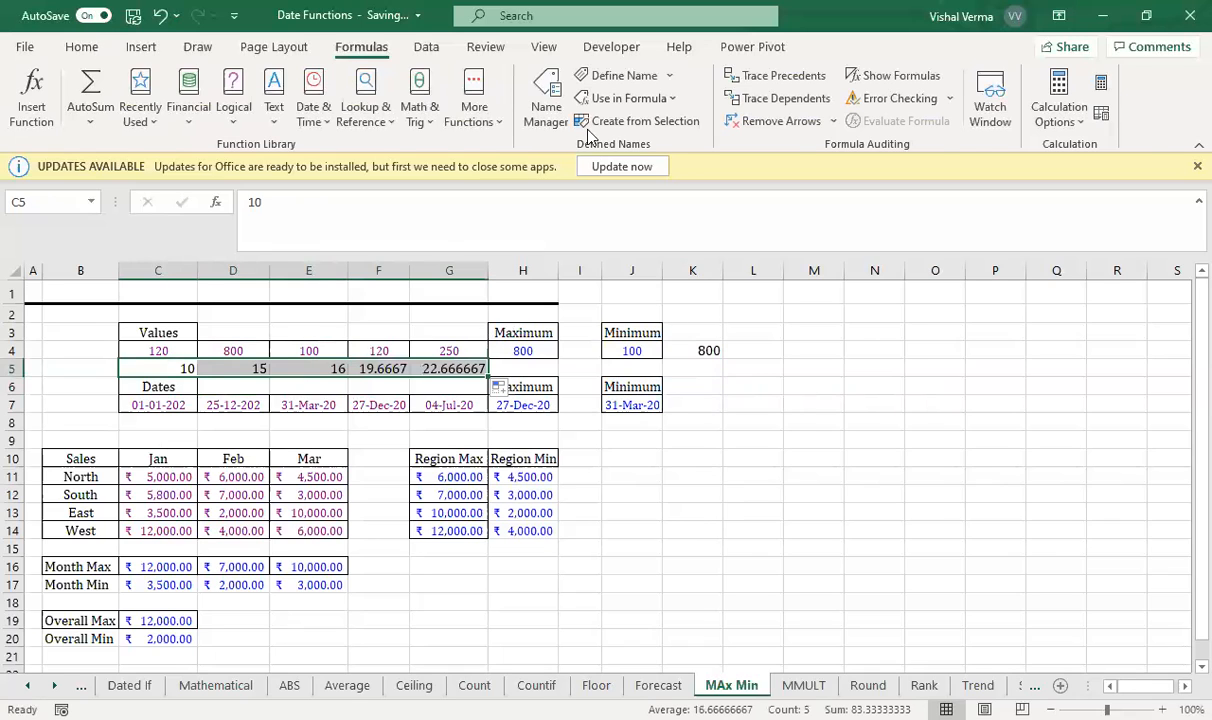
Apply the rupee Accounting number format to C5:G5.
{"action": "left_click", "coordinate": [82, 47]}
{"action": "left_click", "coordinate": [583, 115]}
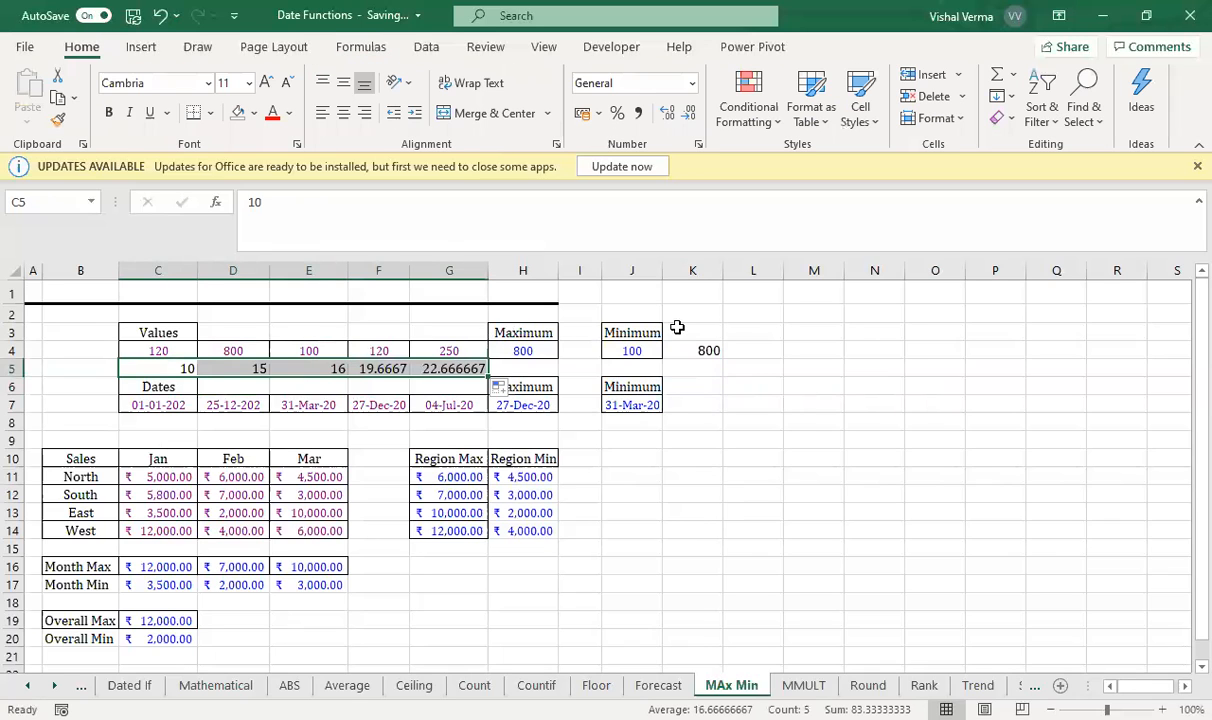
{"action": "left_click", "coordinate": [632, 494]}
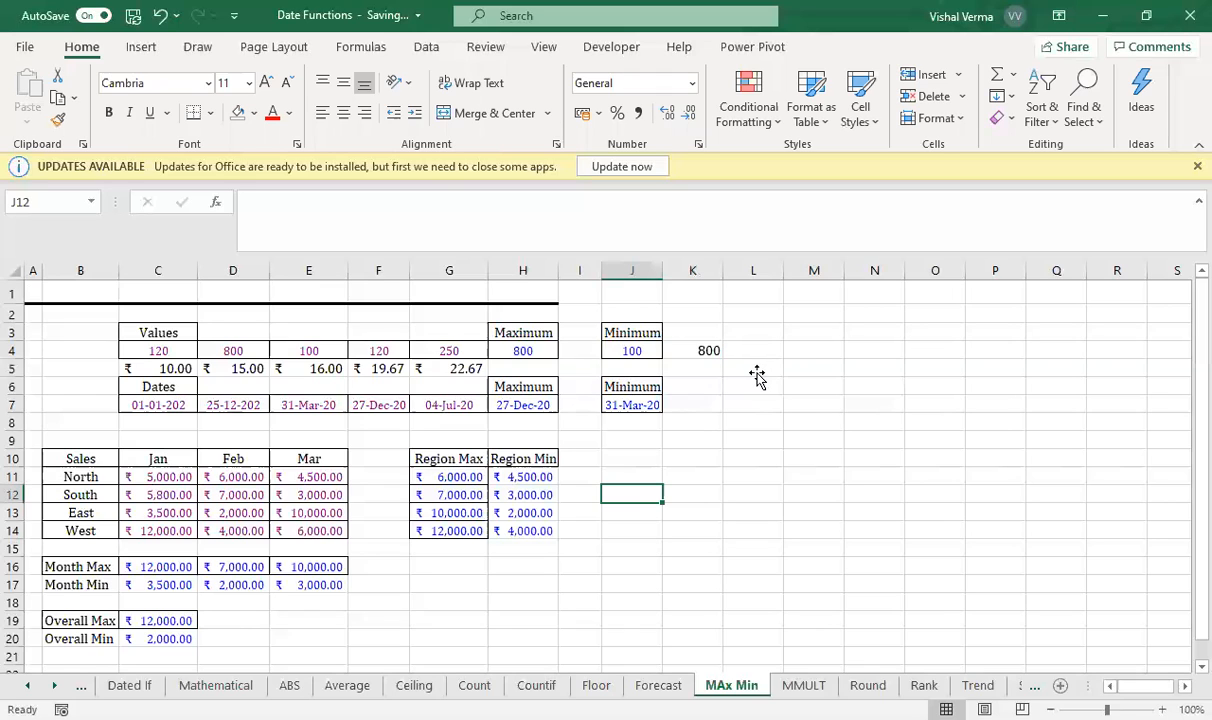
Enter the formula =MAXIFS(C4:G4,C5:G5,10) in L5, and compare it with the matching criterion cell C5.
{"action": "left_click", "coordinate": [759, 372]}
{"action": "type", "text": "="}
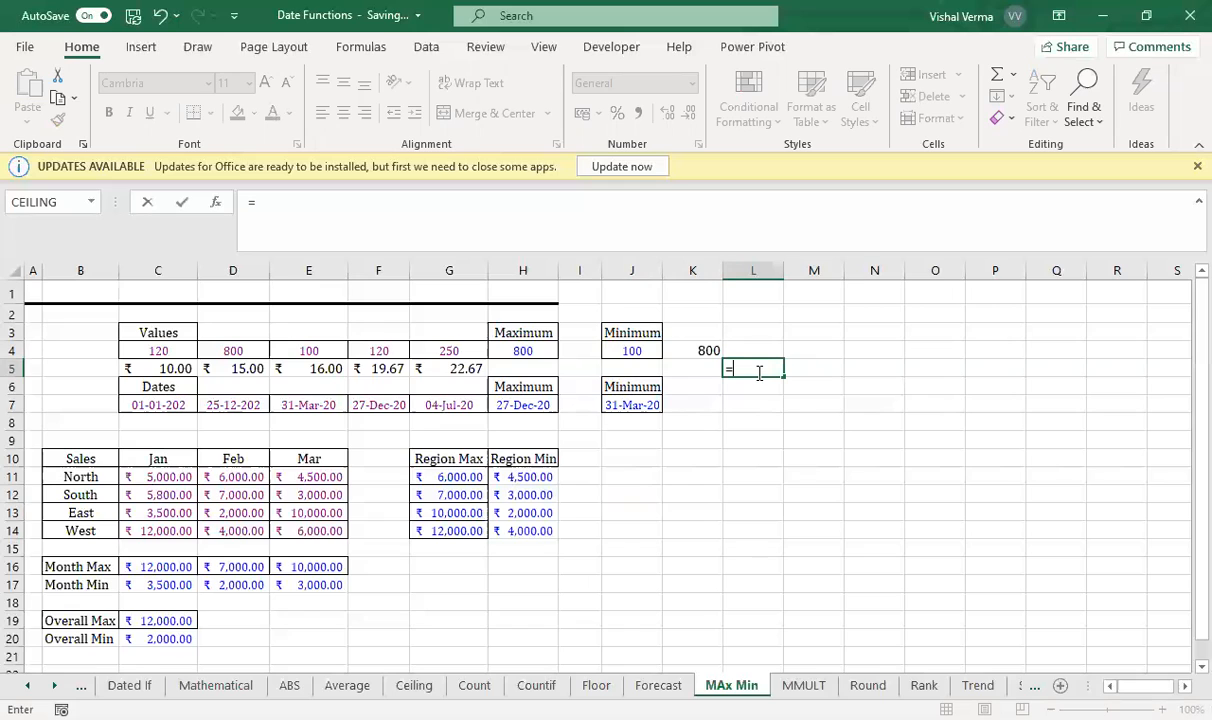
{"action": "type", "text": "MAXIFS("}
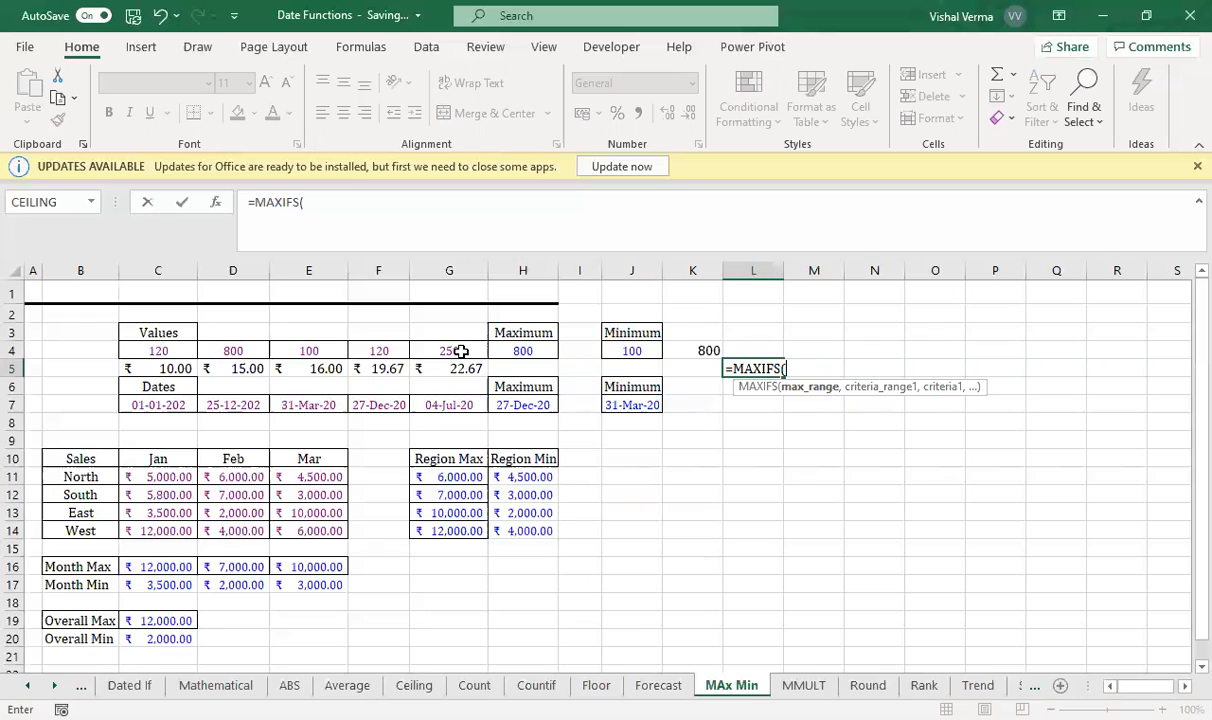
{"action": "left_click_drag", "start_coordinate": [158, 351], "coordinate": [461, 351]}
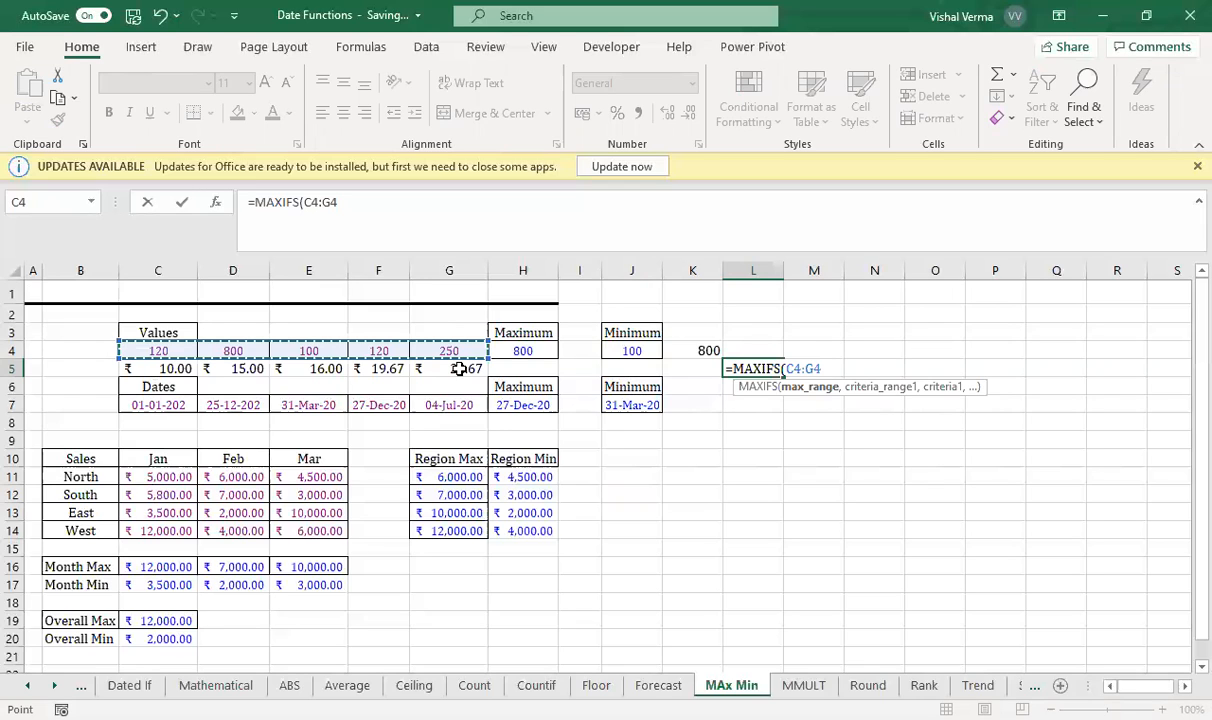
{"action": "type", "text": ","}
{"action": "left_click_drag", "start_coordinate": [158, 369], "coordinate": [459, 369]}
{"action": "type", "text": ","}
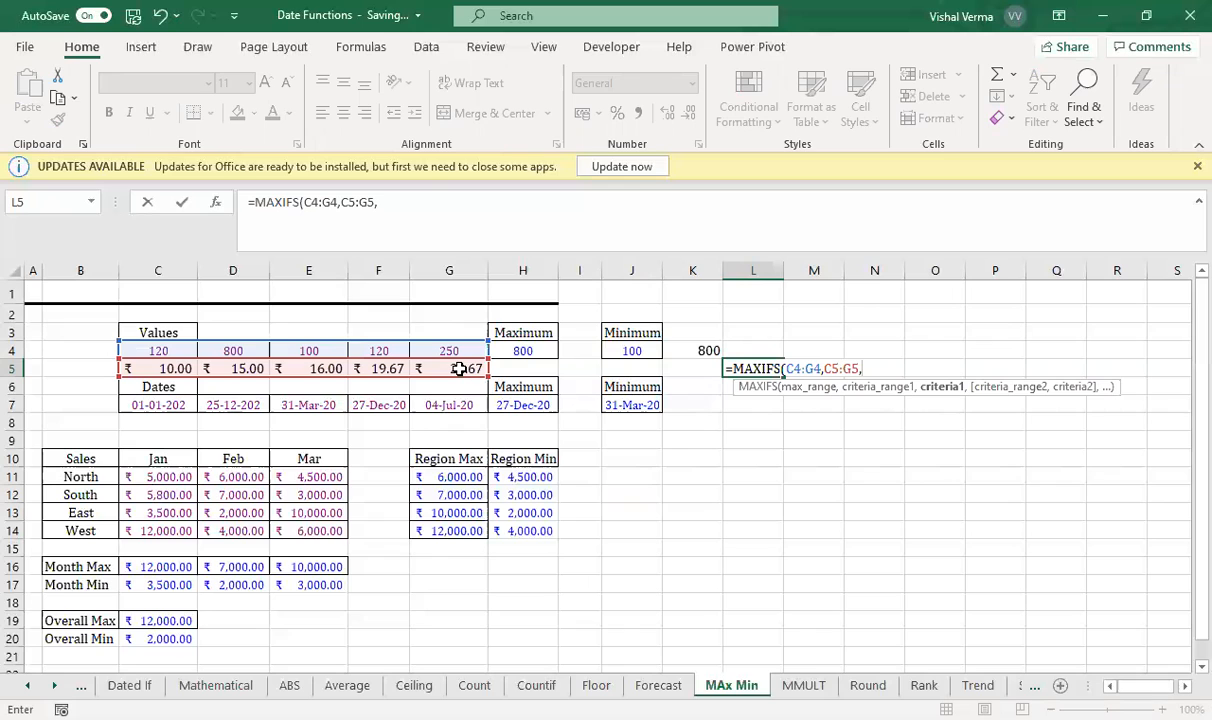
{"action": "type", "text": "10)"}
{"action": "key", "text": "Return"}
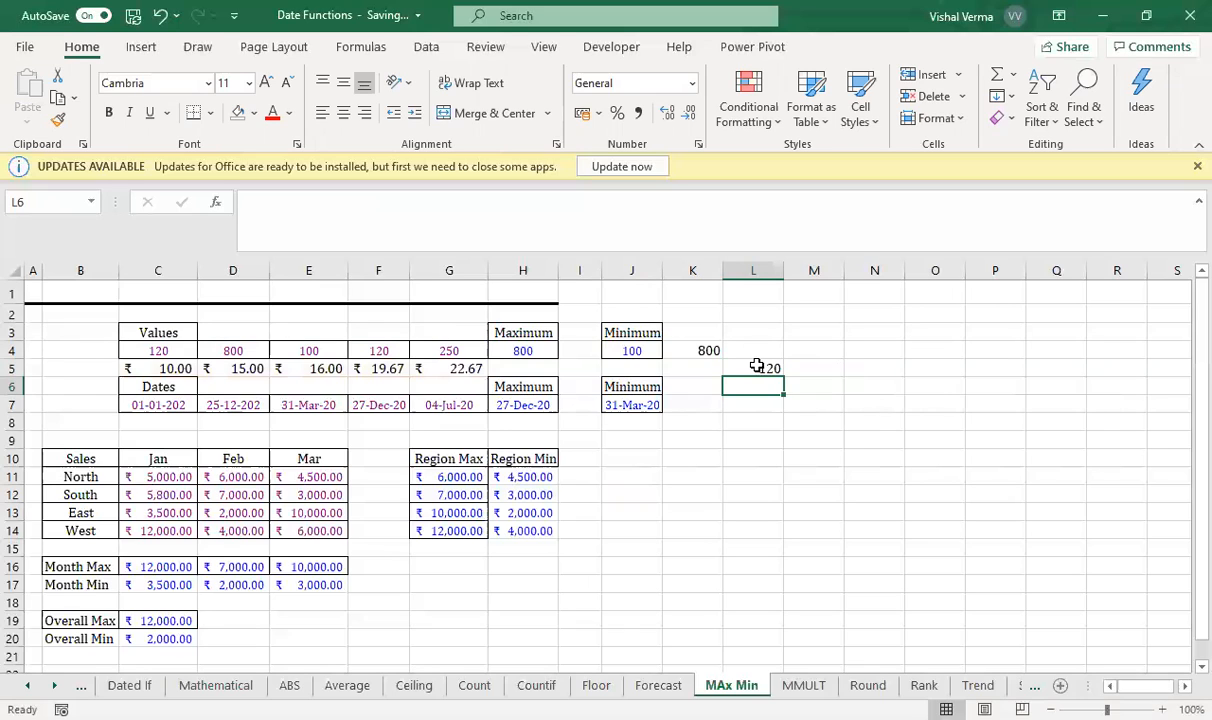
{"action": "key", "text": "Up"}
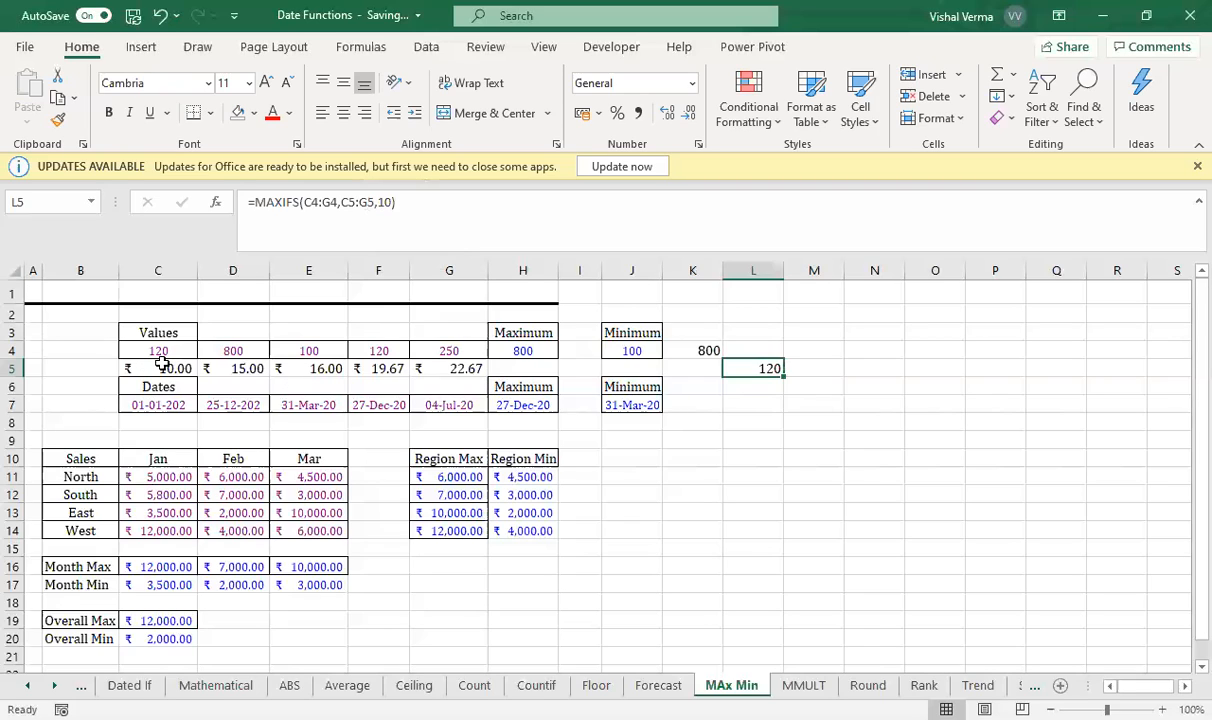
{"action": "left_click", "coordinate": [162, 364]}
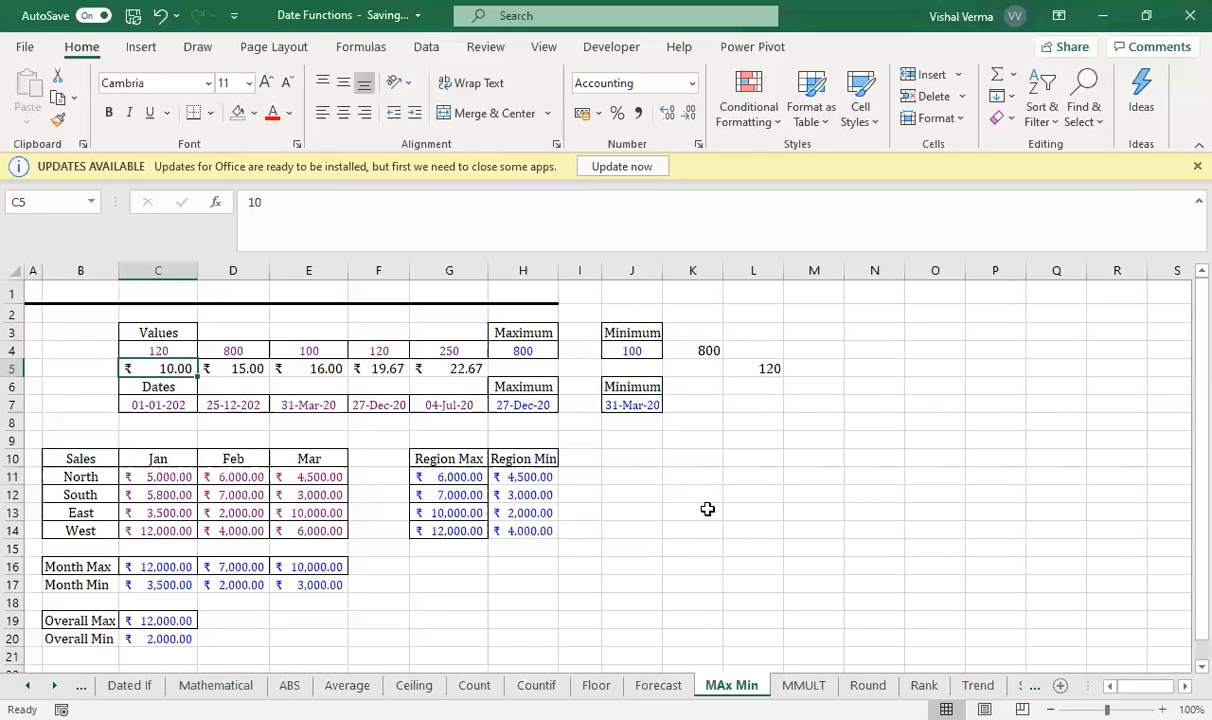
{"action": "left_click", "coordinate": [753, 405]}
{"action": "double_click", "coordinate": [753, 405]}
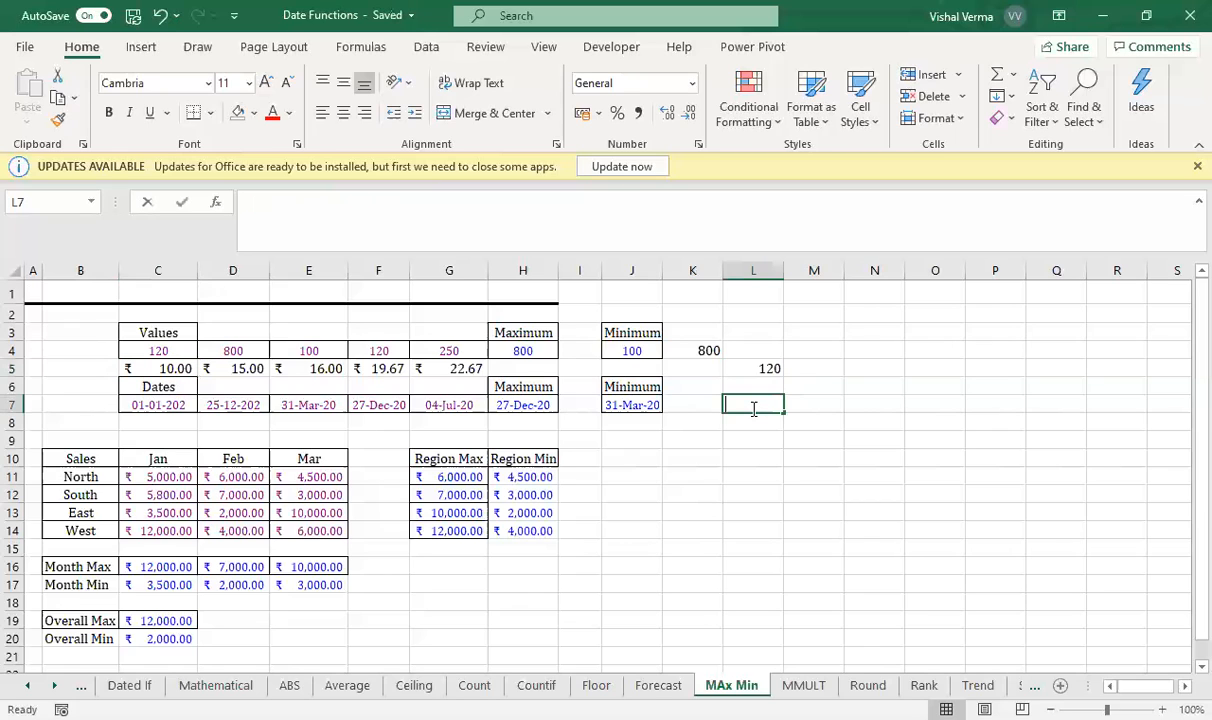
{"action": "type", "text": "=min"}
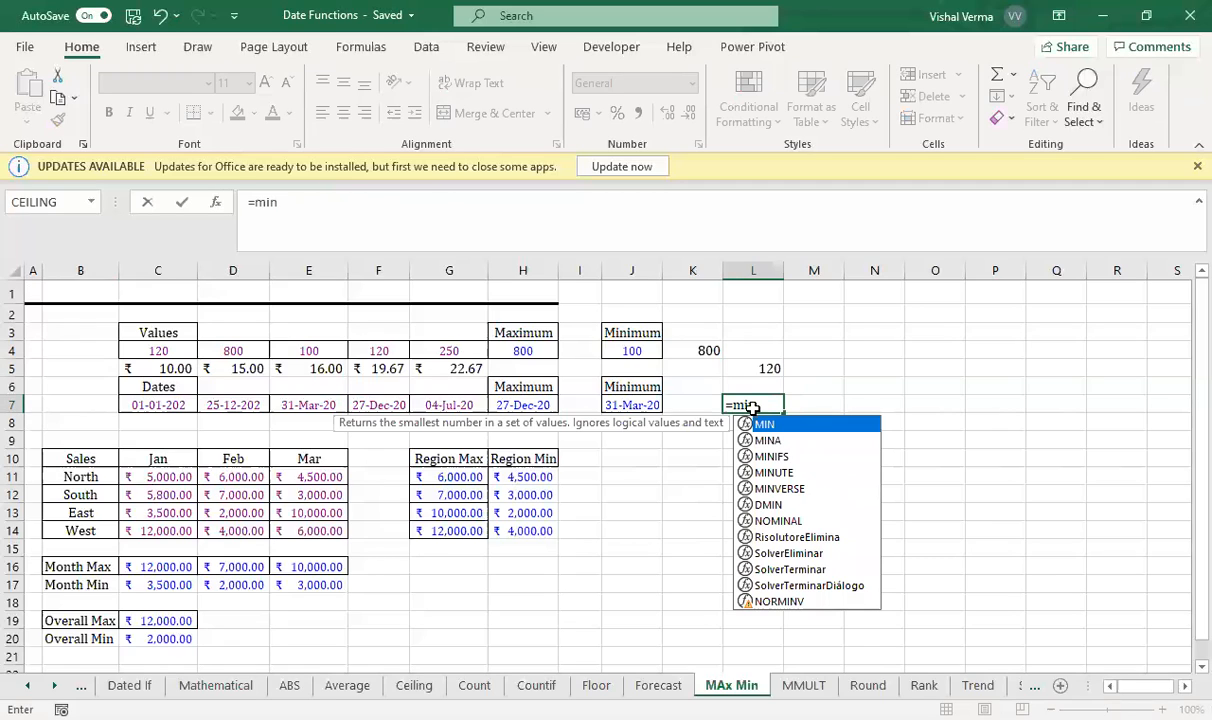
{"action": "key", "text": "Escape"}
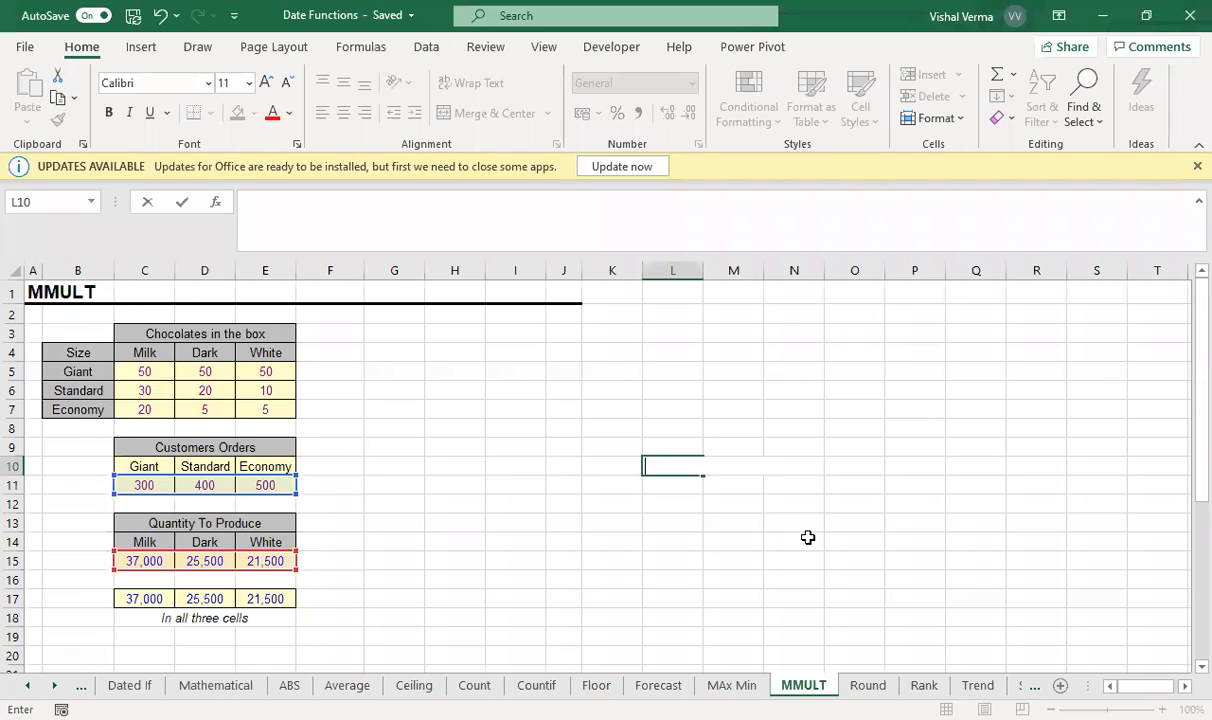
Review the customer order quantities for Giant, Standard and Economy in C11:E11 on the MMULT sheet.
{"action": "left_click", "coordinate": [564, 523]}
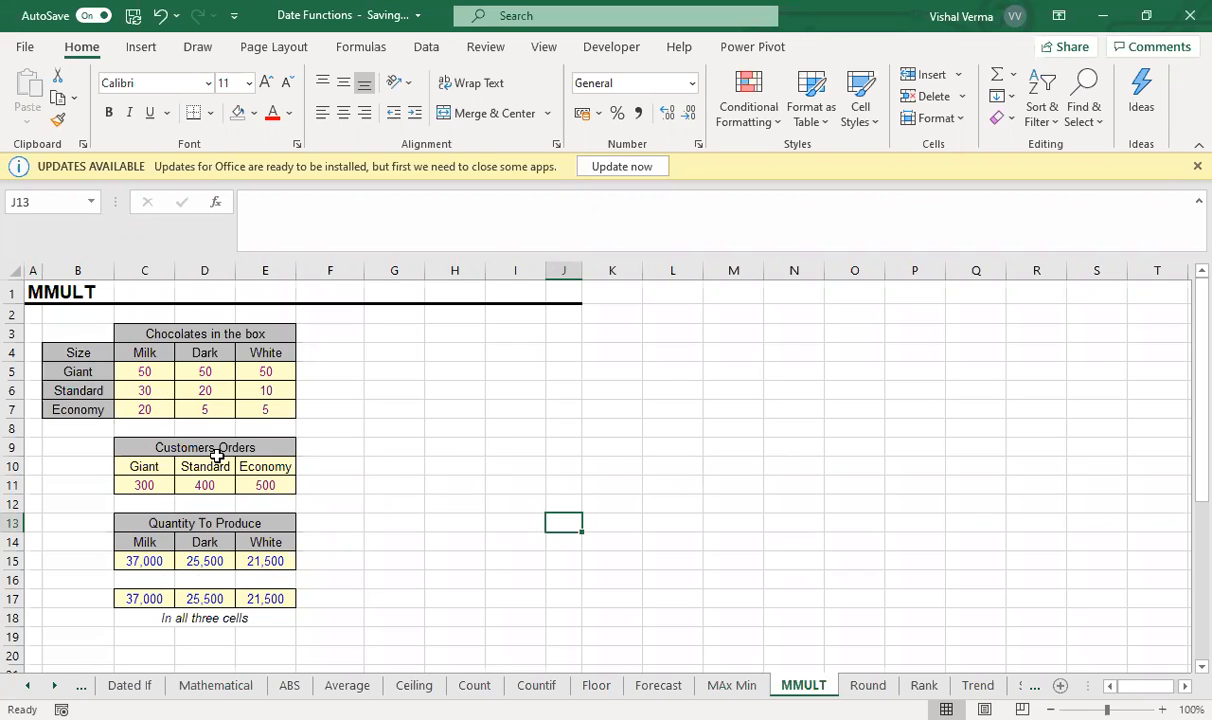
{"action": "left_click", "coordinate": [402, 486]}
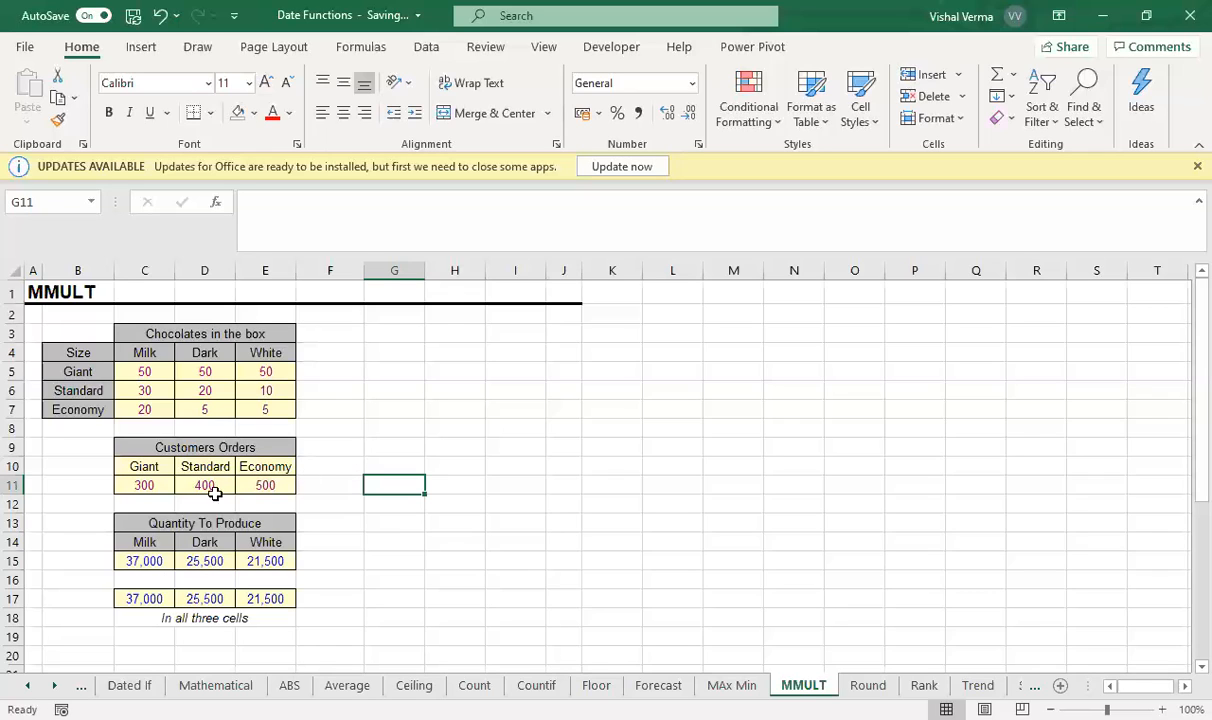
{"action": "left_click", "coordinate": [148, 482]}
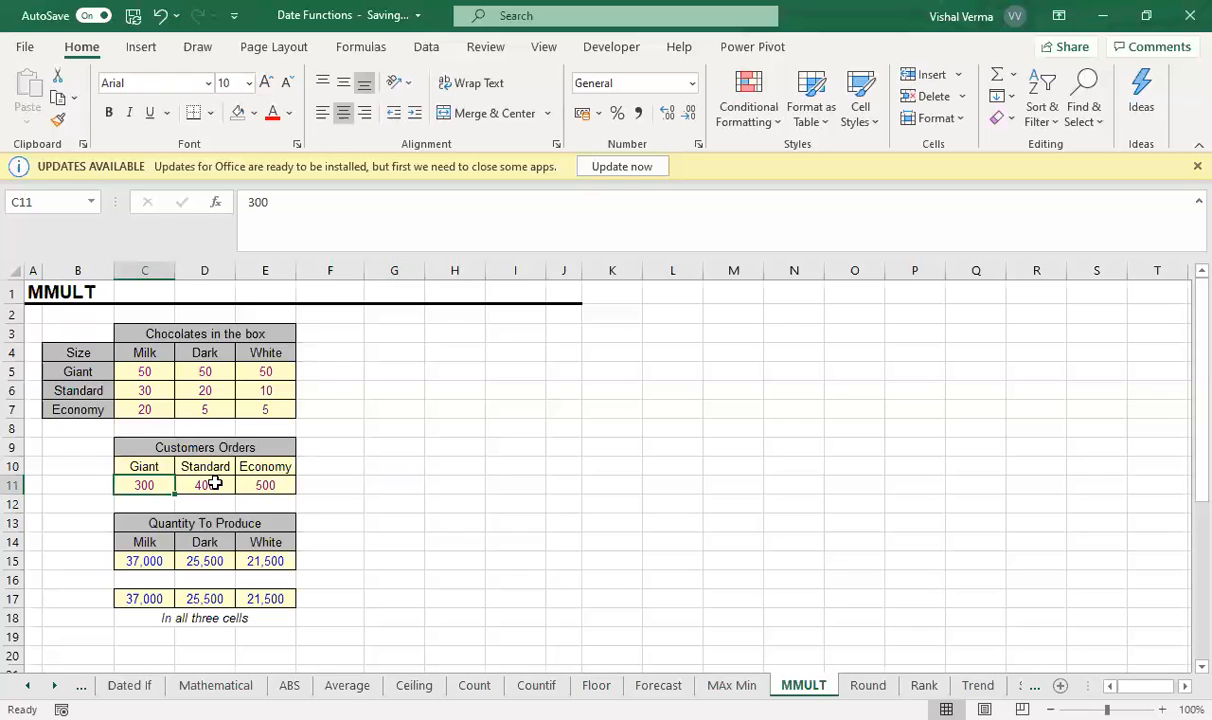
{"action": "key", "text": "Right"}
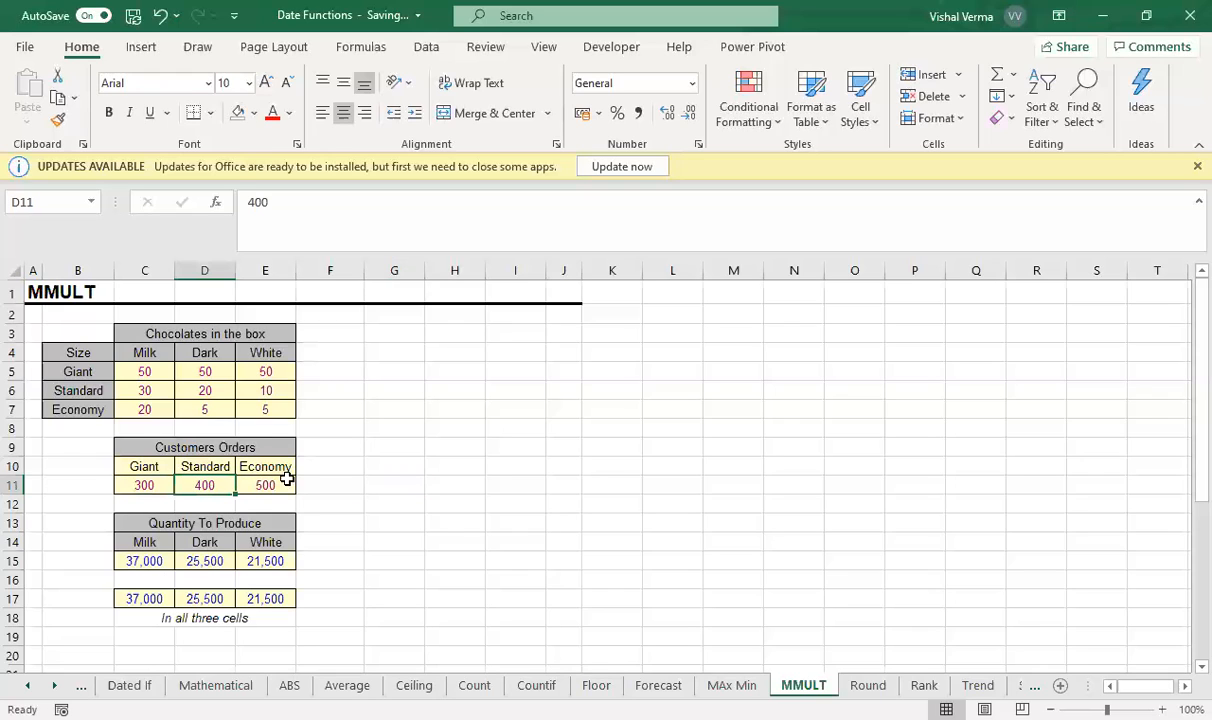
{"action": "key", "text": "Right"}
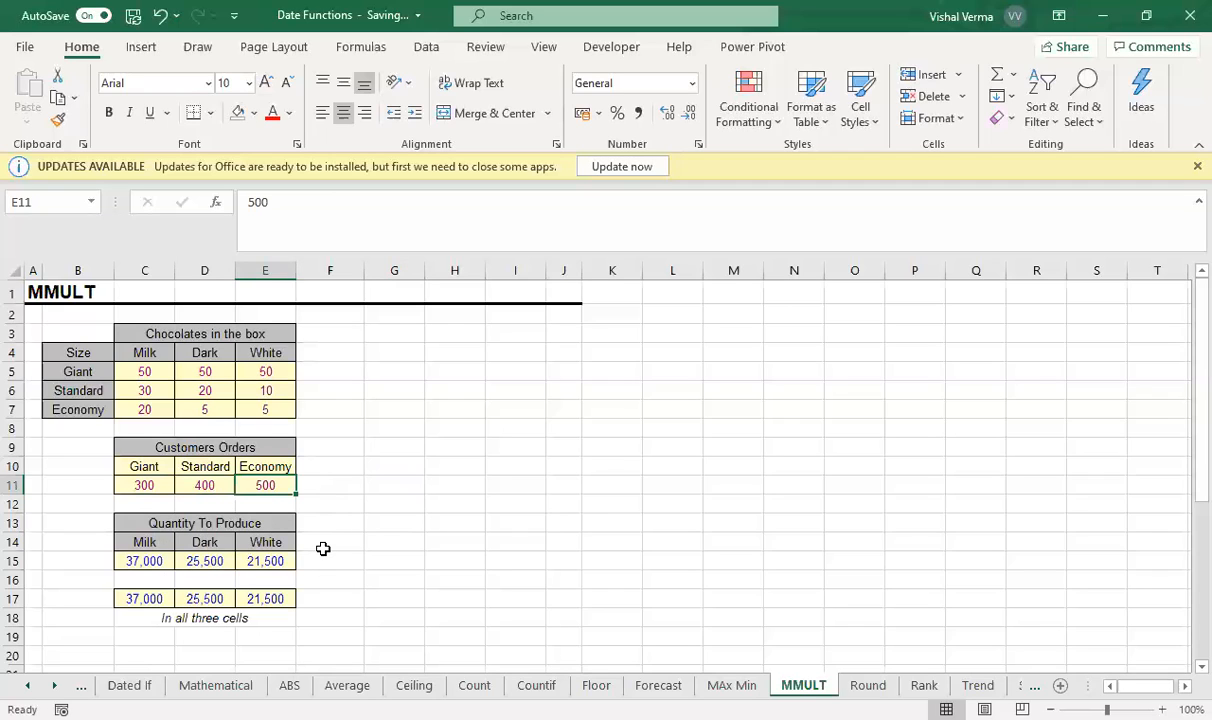
Enter the formula =MMULT(C11:E11,C5:E7) in H13 and autofit the width of column J.
{"action": "left_click", "coordinate": [469, 526]}
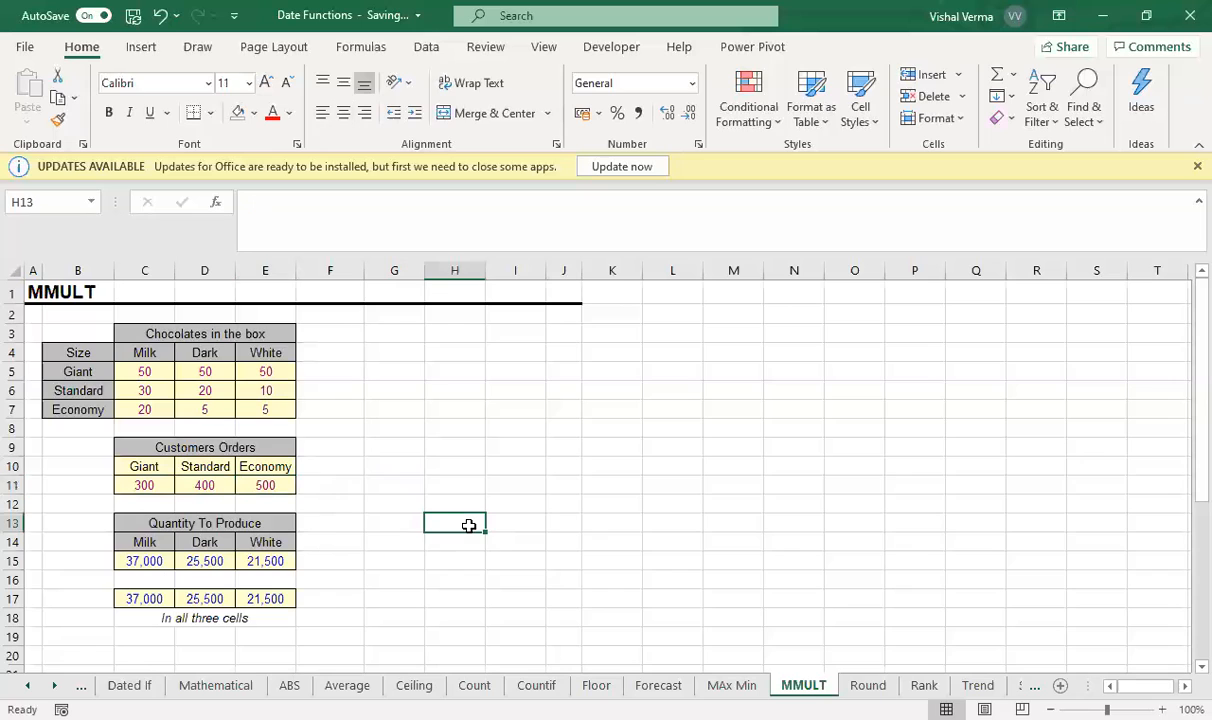
{"action": "type", "text": "="}
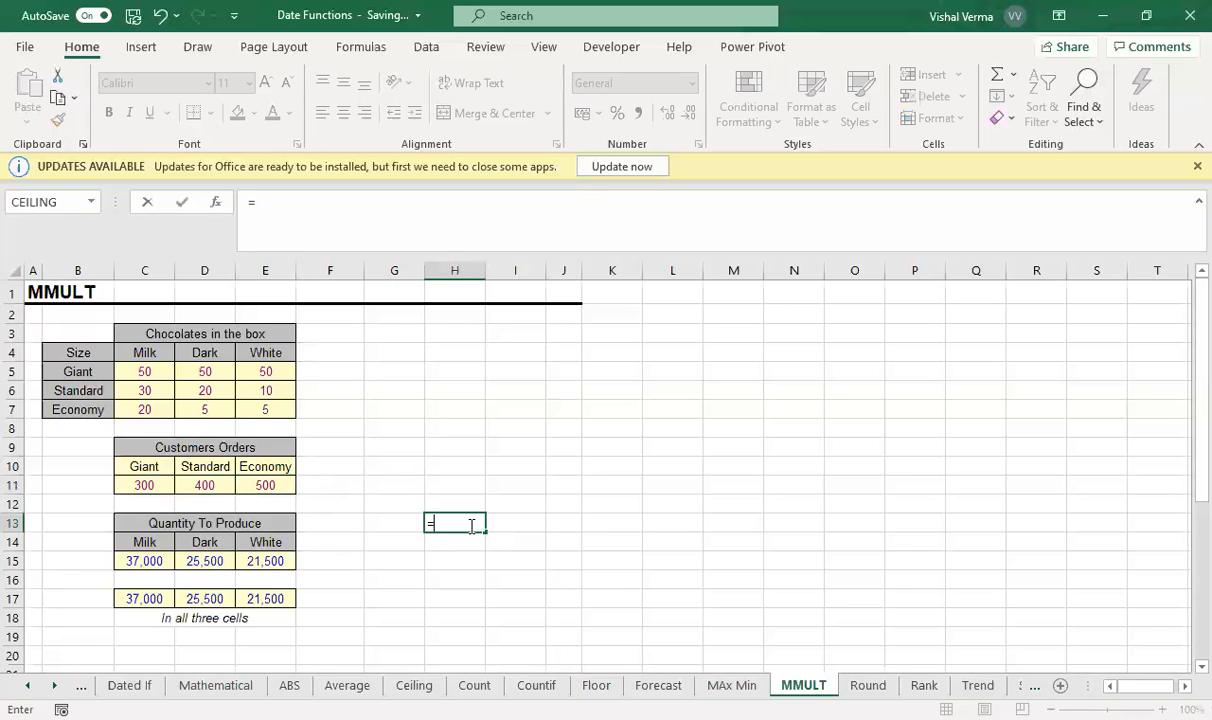
{"action": "type", "text": "mm"}
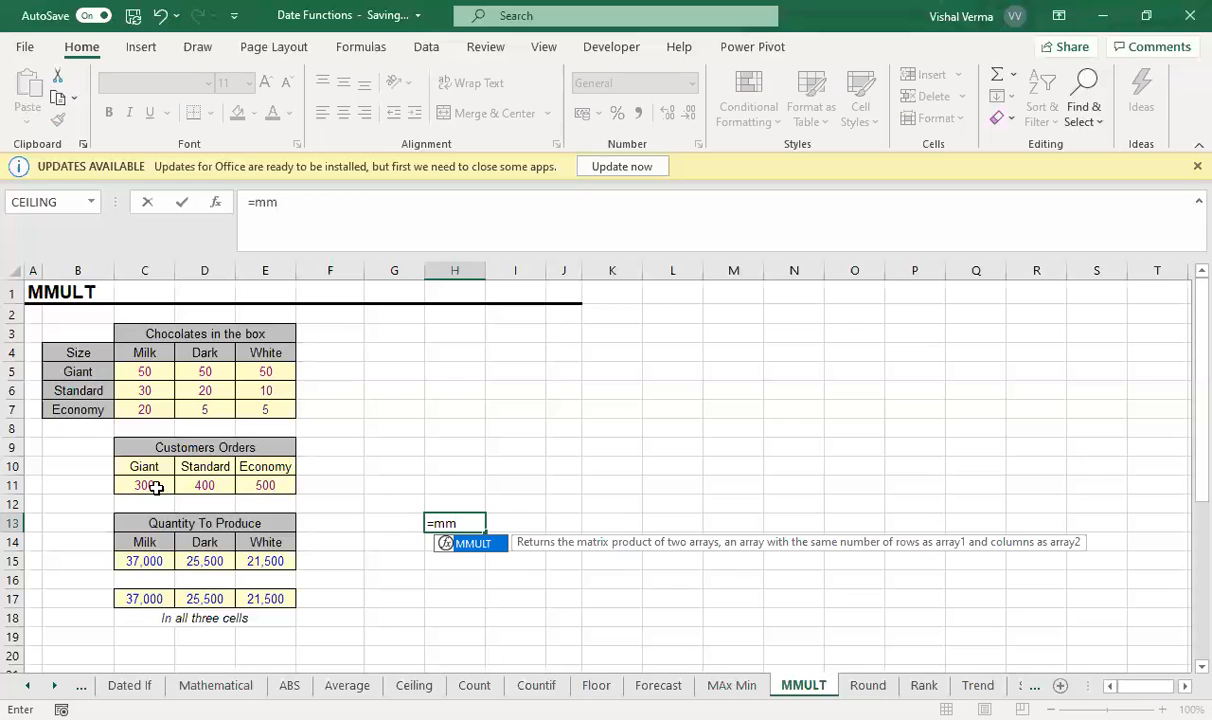
{"action": "key", "text": "Tab"}
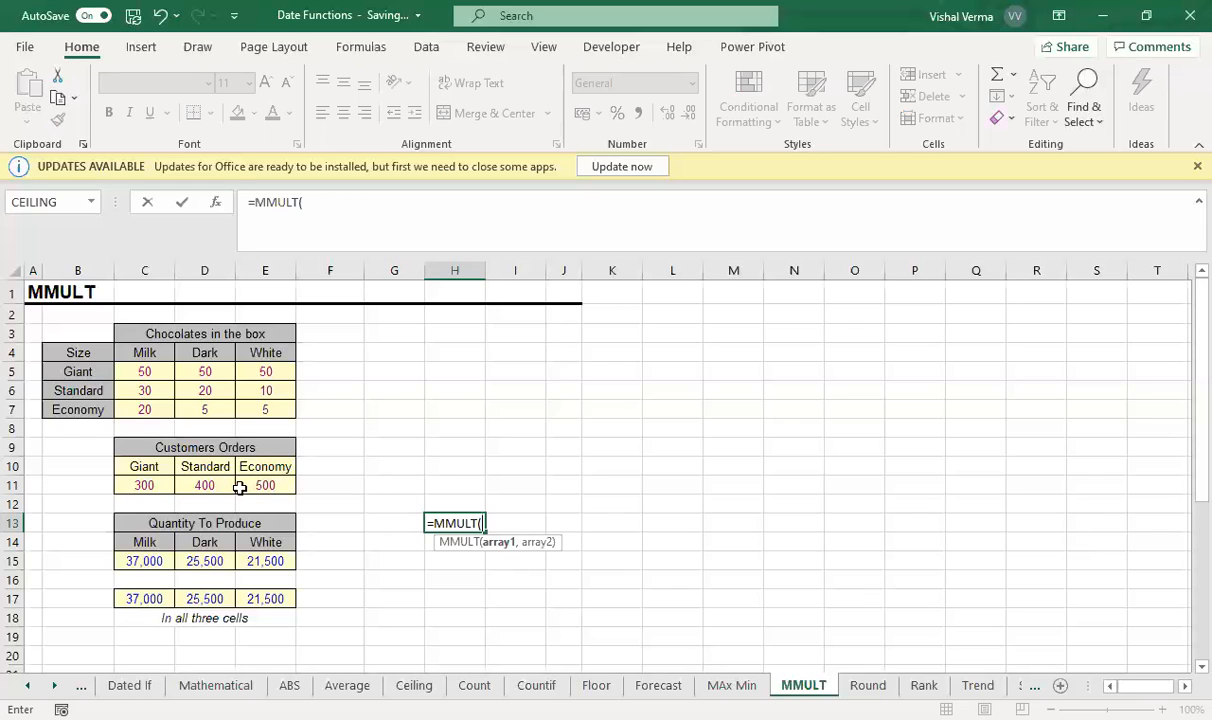
{"action": "type", "text": "C11:E11,"}
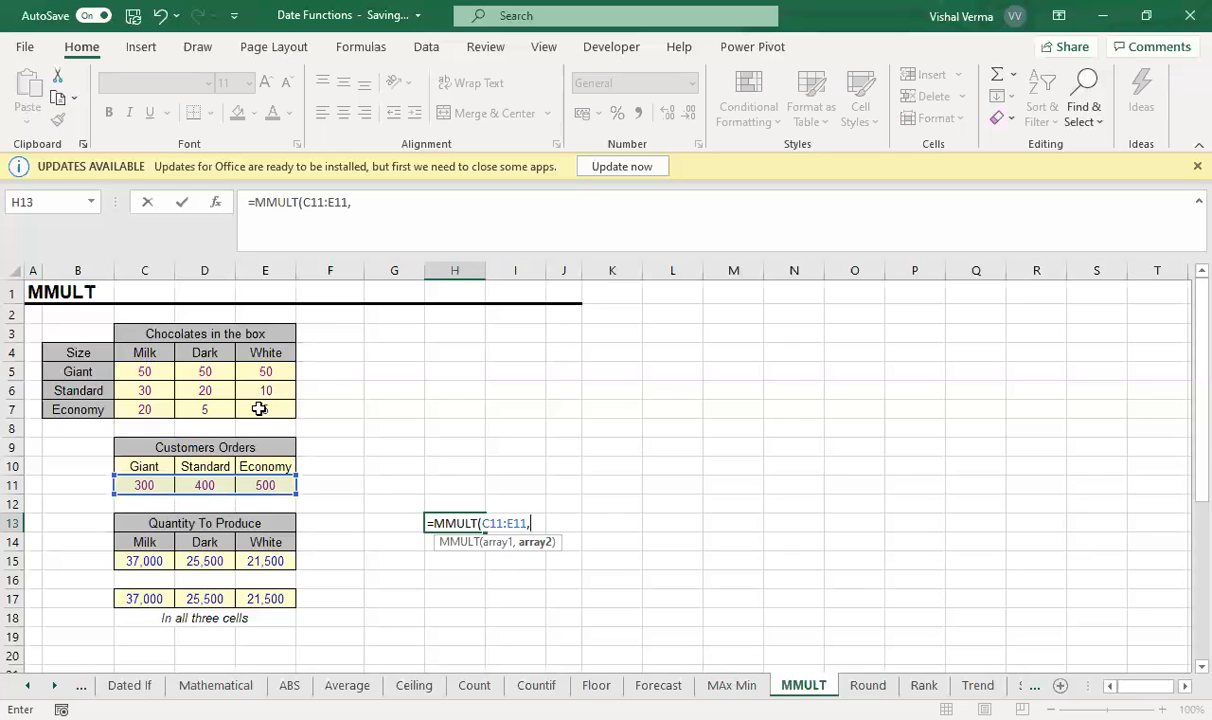
{"action": "left_click_drag", "start_coordinate": [144, 371], "coordinate": [259, 409]}
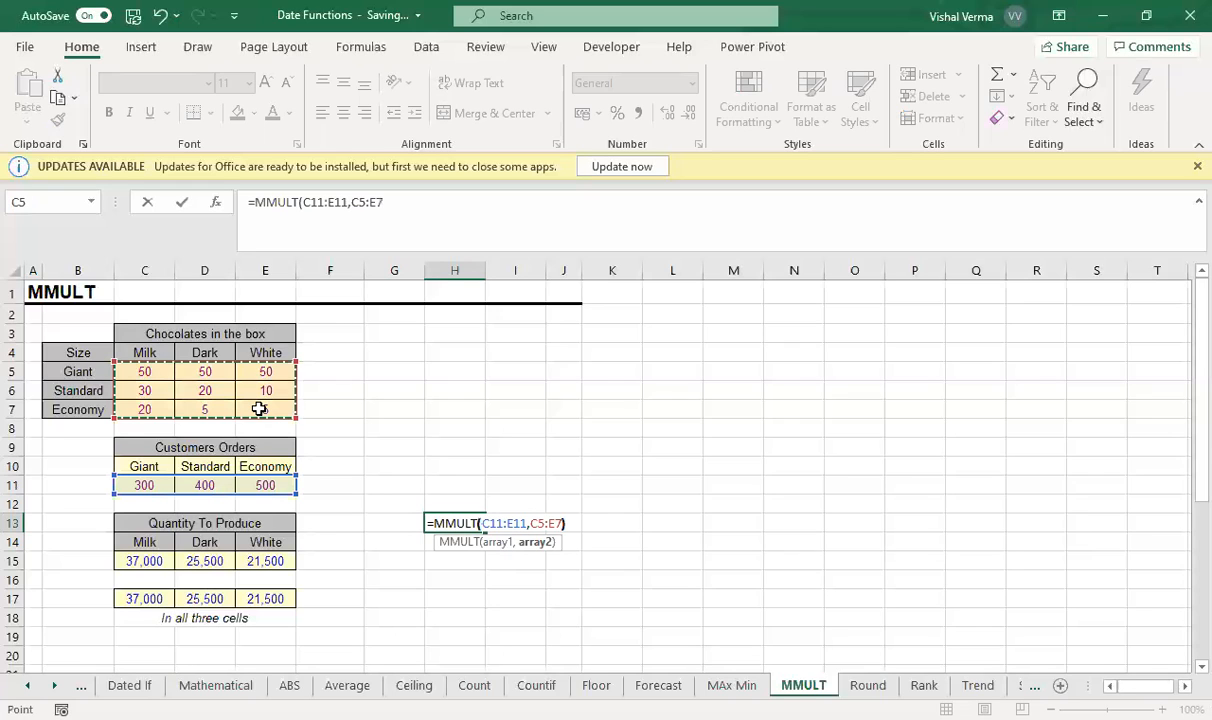
{"action": "type", "text": ")"}
{"action": "key", "text": "Return"}
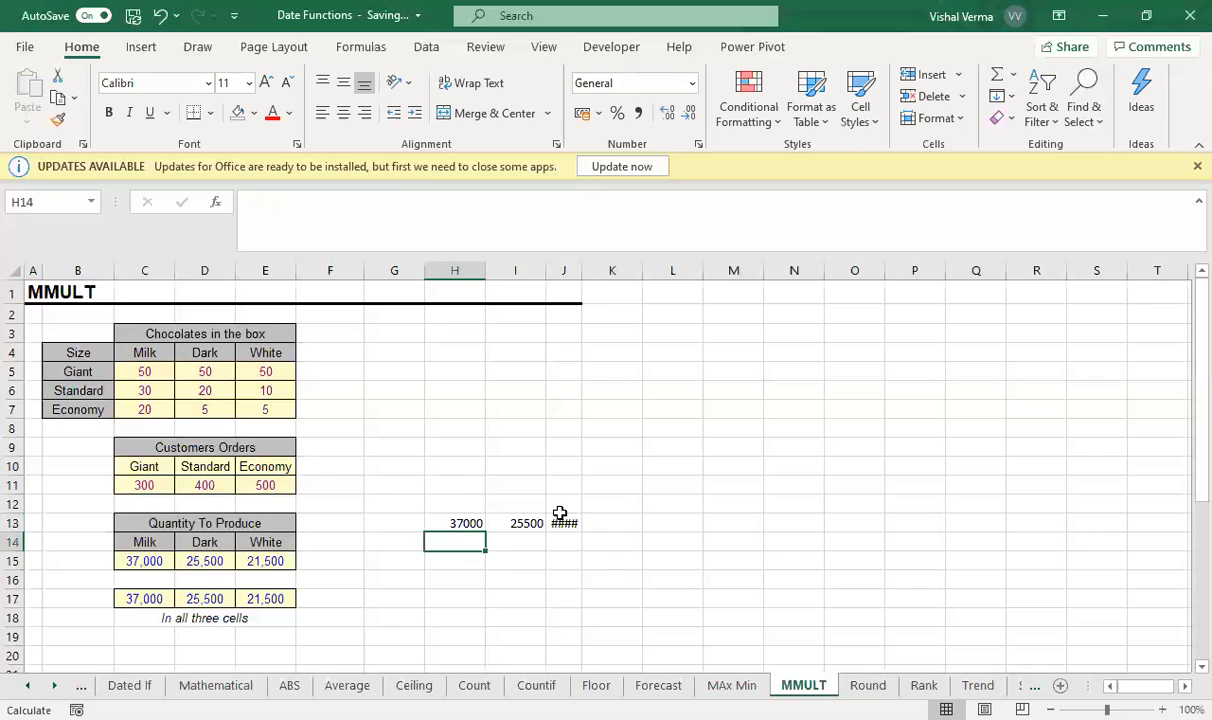
{"action": "double_click", "coordinate": [586, 269]}
{"action": "left_click", "coordinate": [483, 525]}
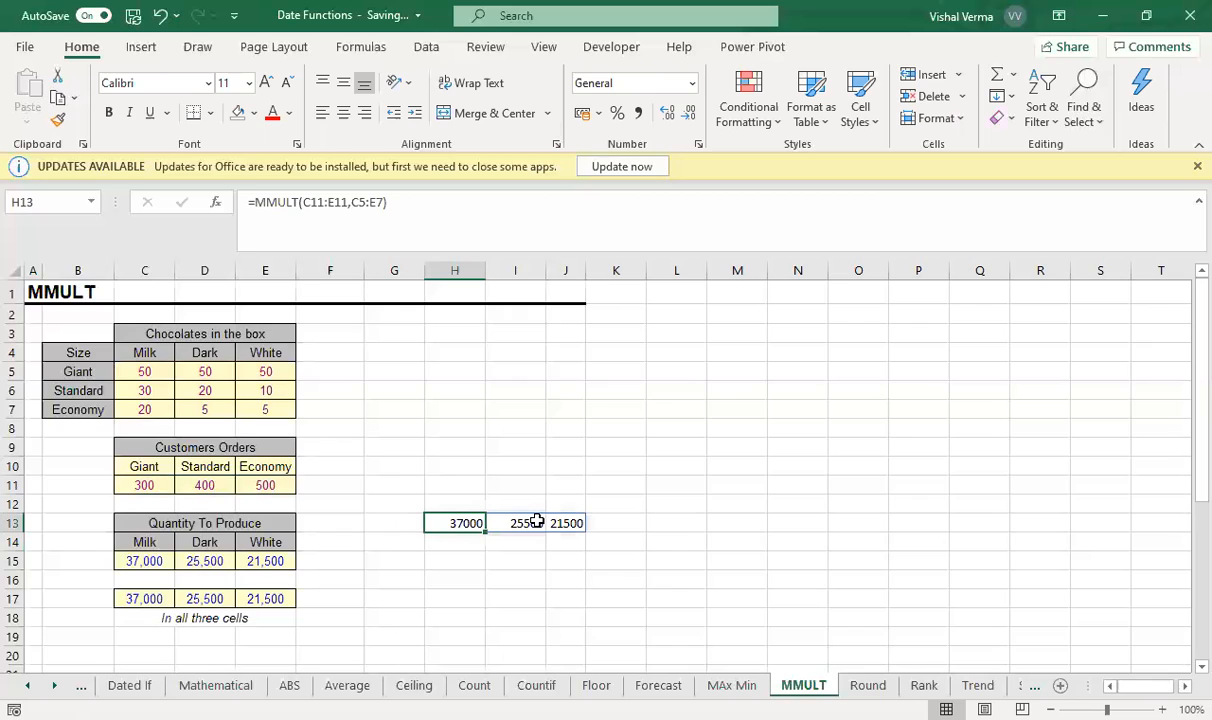
Enter =MMULT(C11:E11,C5:E7) in H15 as a legacy array formula.
{"action": "left_click", "coordinate": [463, 560]}
{"action": "type", "text": "="}
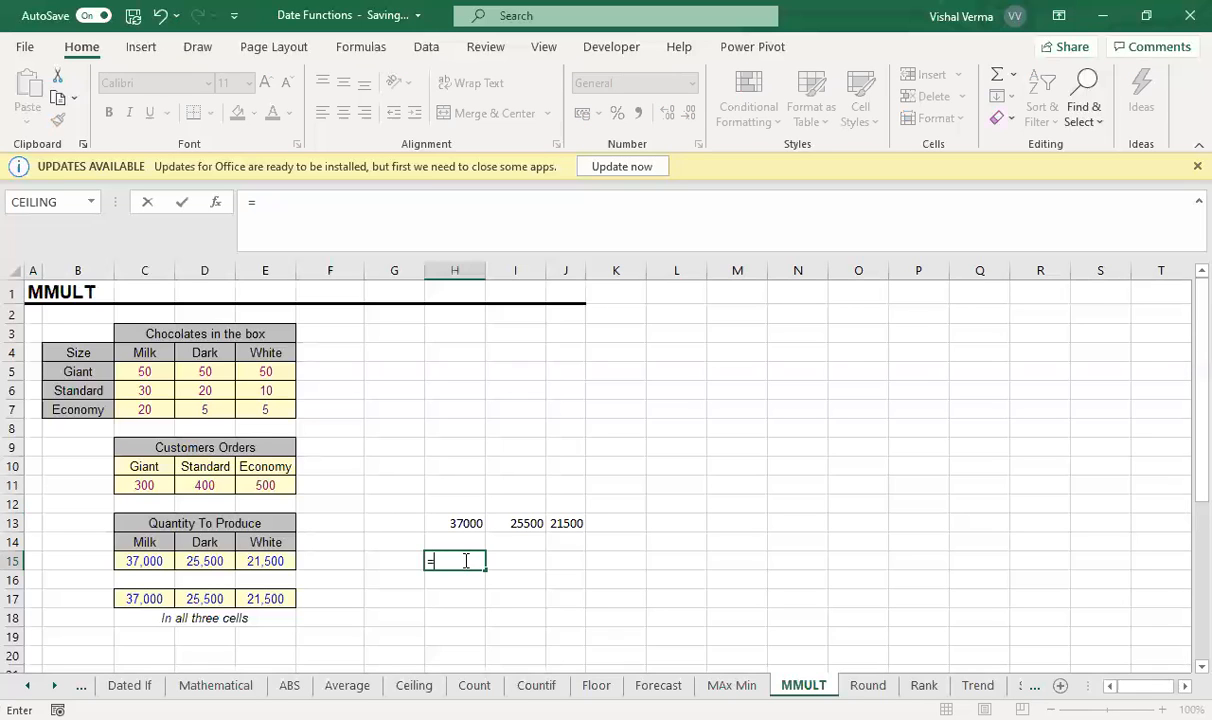
{"action": "type", "text": "MMULT("}
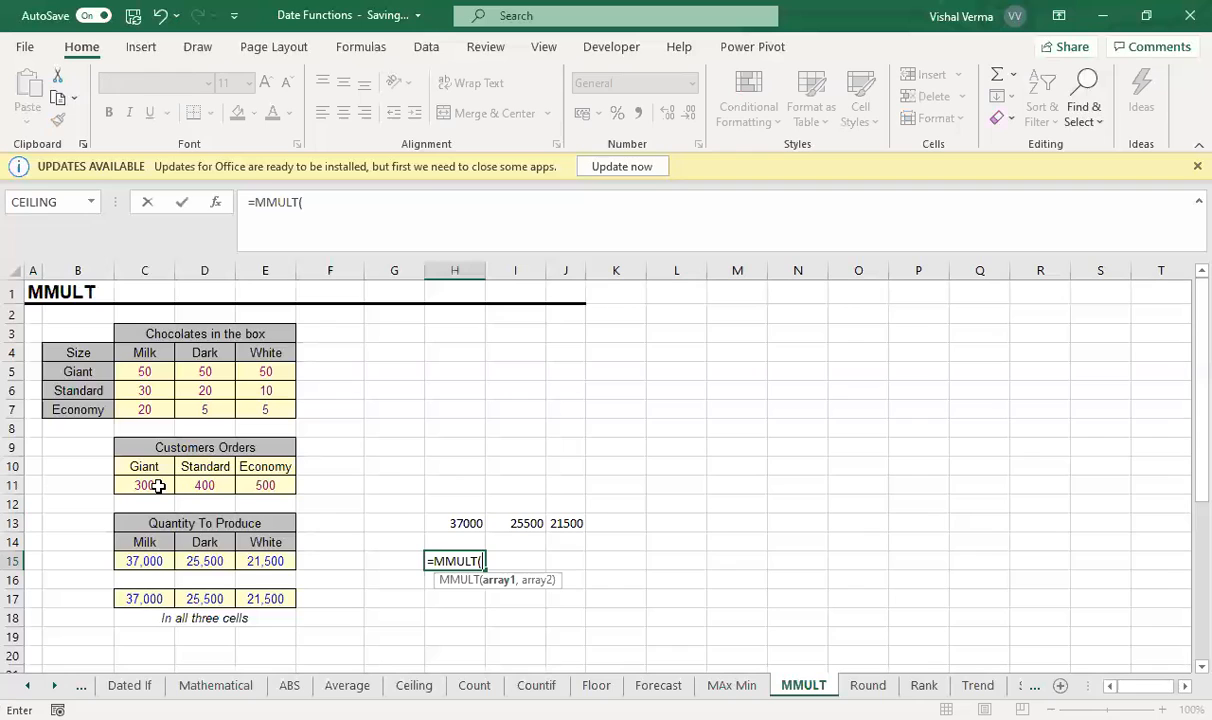
{"action": "left_click_drag", "start_coordinate": [158, 486], "coordinate": [252, 490]}
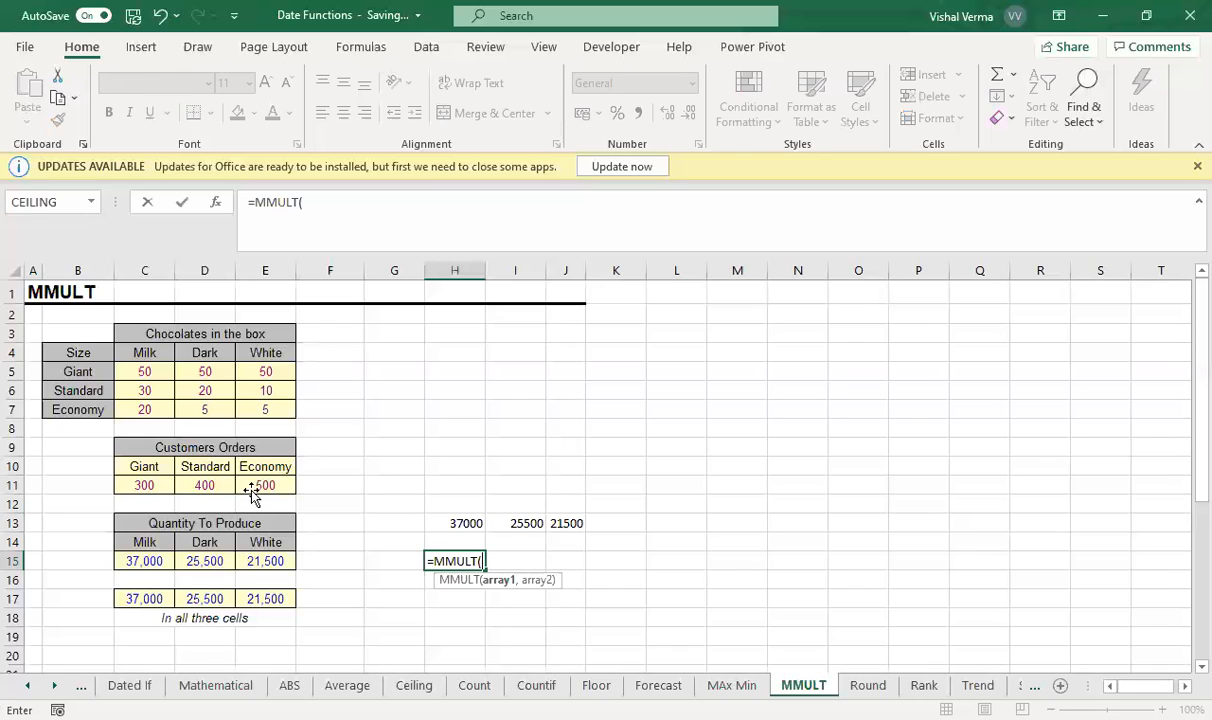
{"action": "type", "text": ","}
{"action": "left_click", "coordinate": [172, 378]}
{"action": "left_click_drag", "start_coordinate": [176, 379], "coordinate": [273, 409]}
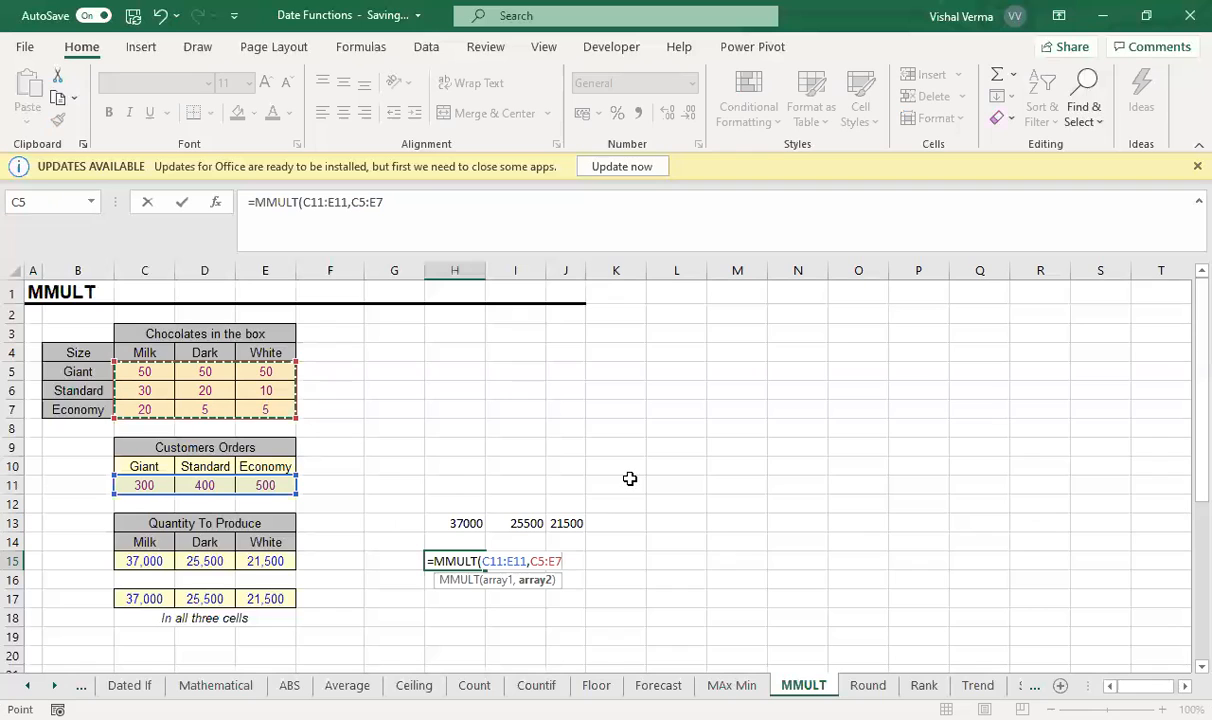
{"action": "key", "text": "ctrl+shift+Return"}
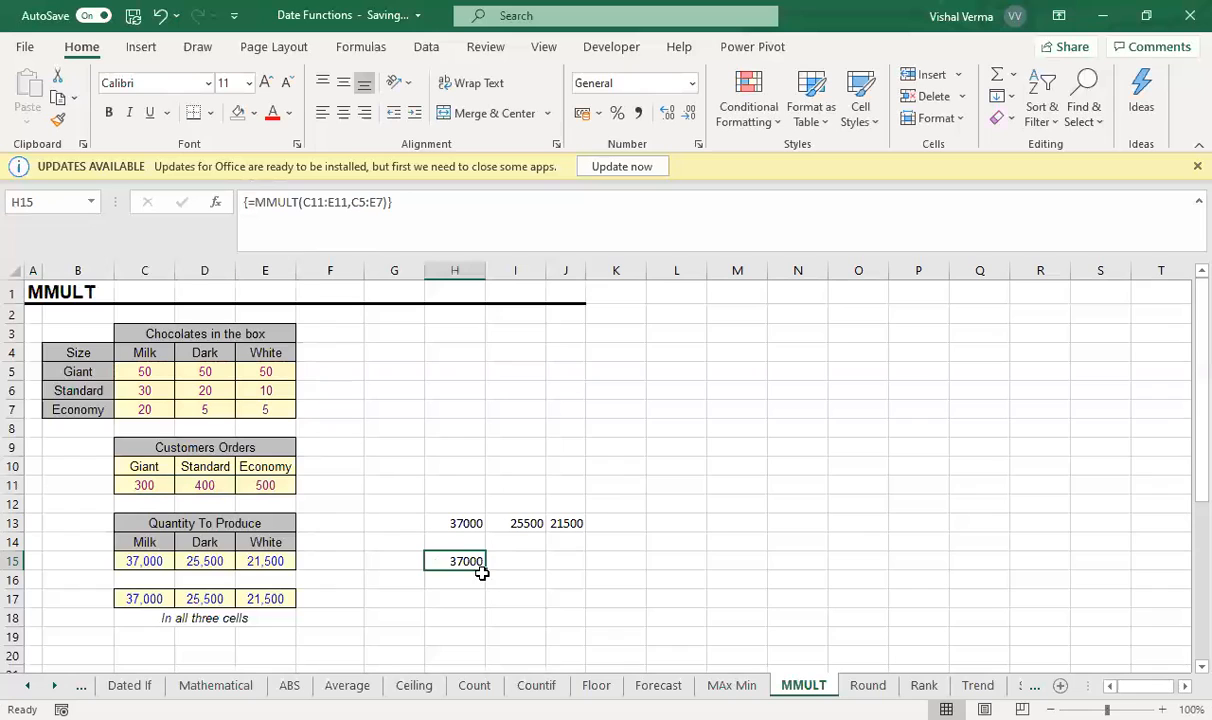
Try to fill the array formula from H15 across to J15, and compare the formulas in H15 and I15.
{"action": "left_click_drag", "start_coordinate": [498, 570], "coordinate": [450, 563]}
{"action": "left_click", "coordinate": [450, 563]}
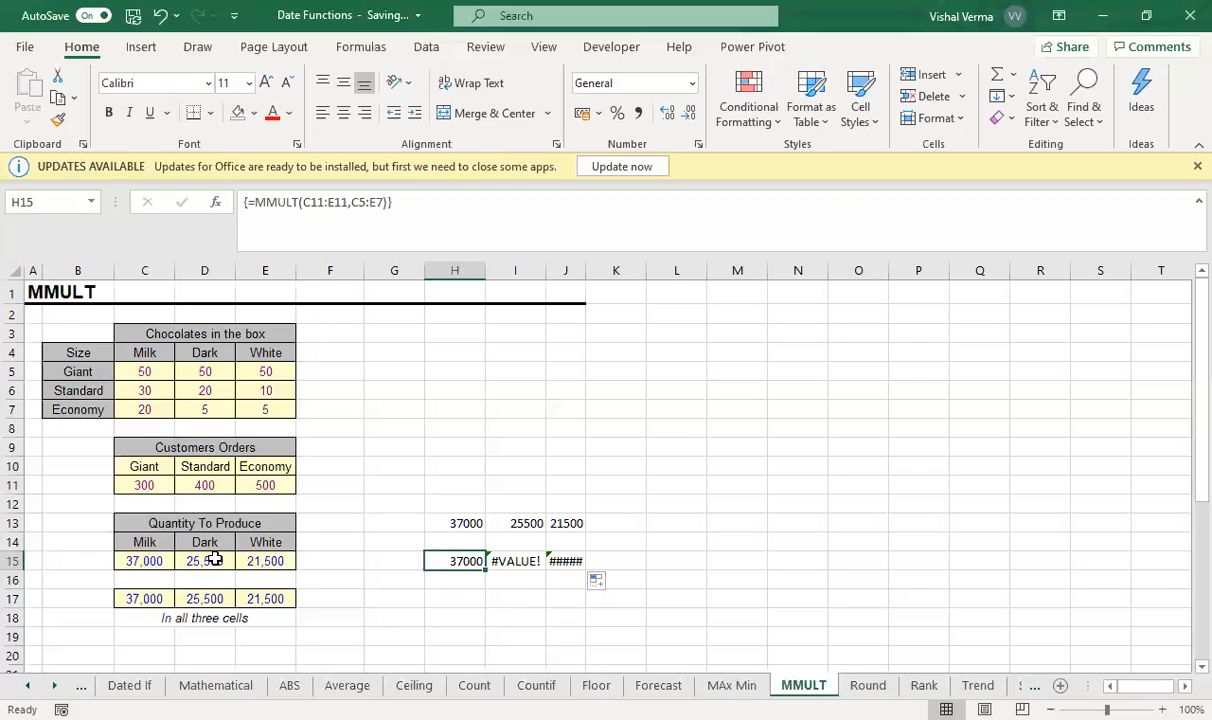
{"action": "left_click", "coordinate": [490, 561]}
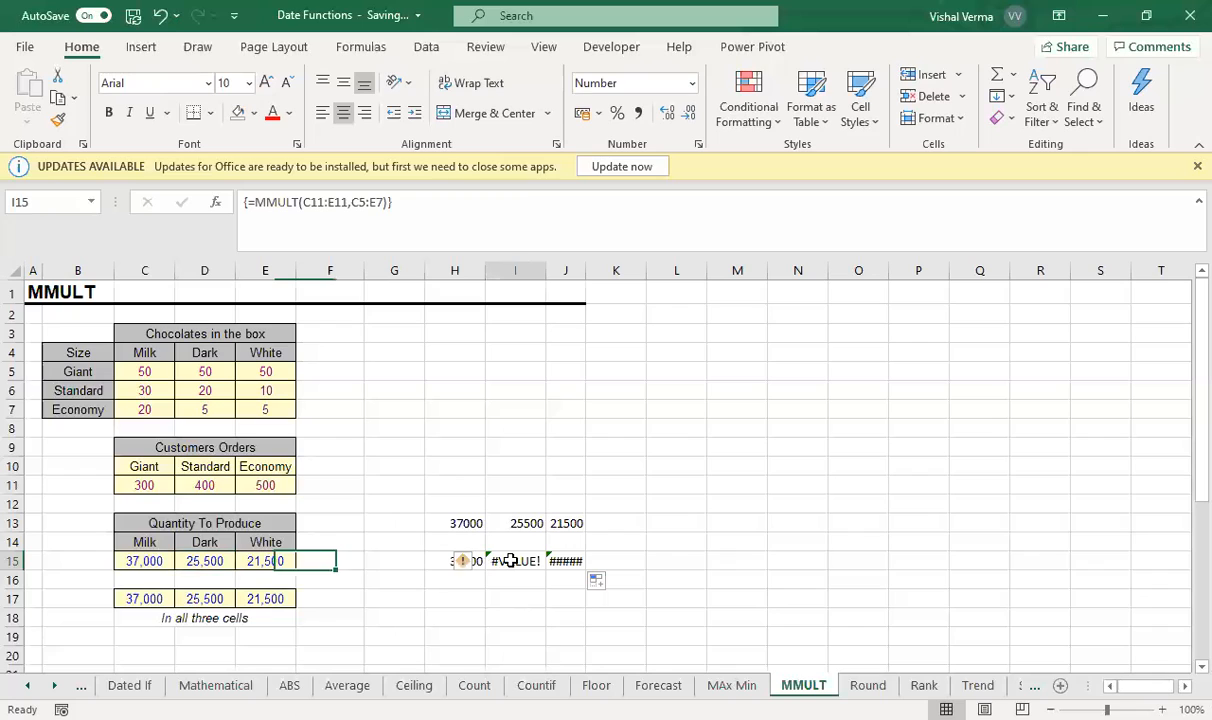
{"action": "left_click", "coordinate": [463, 565]}
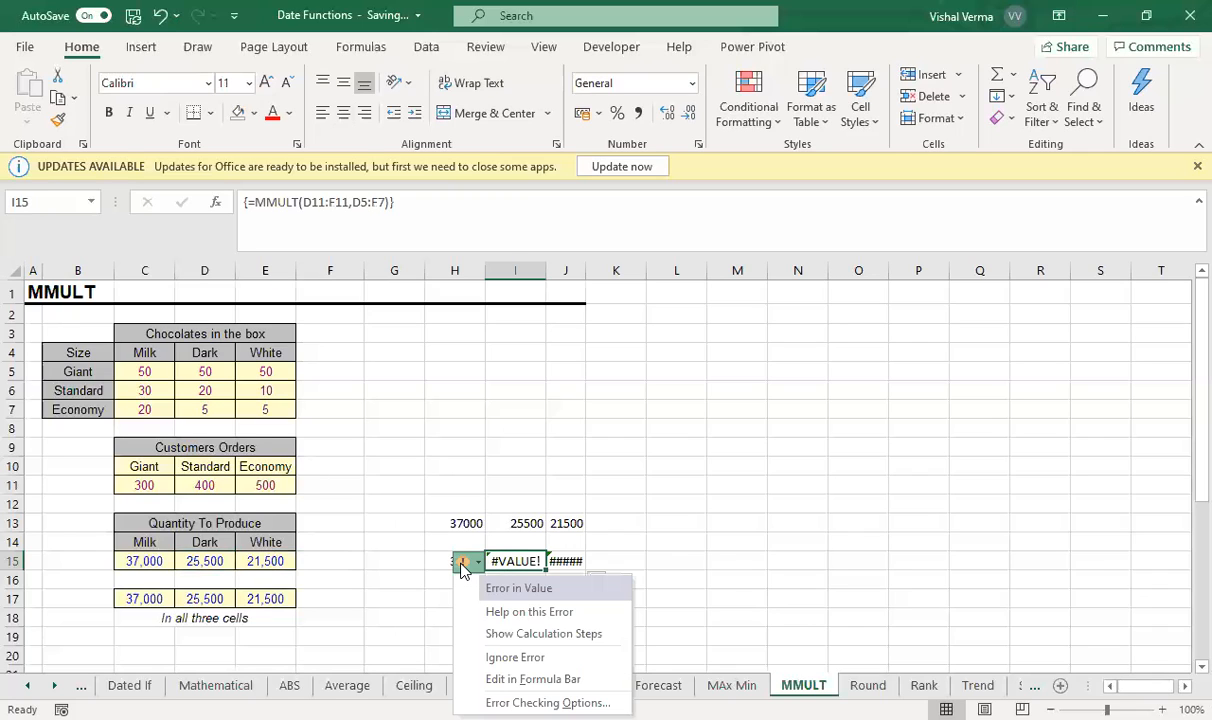
{"action": "left_click", "coordinate": [463, 565]}
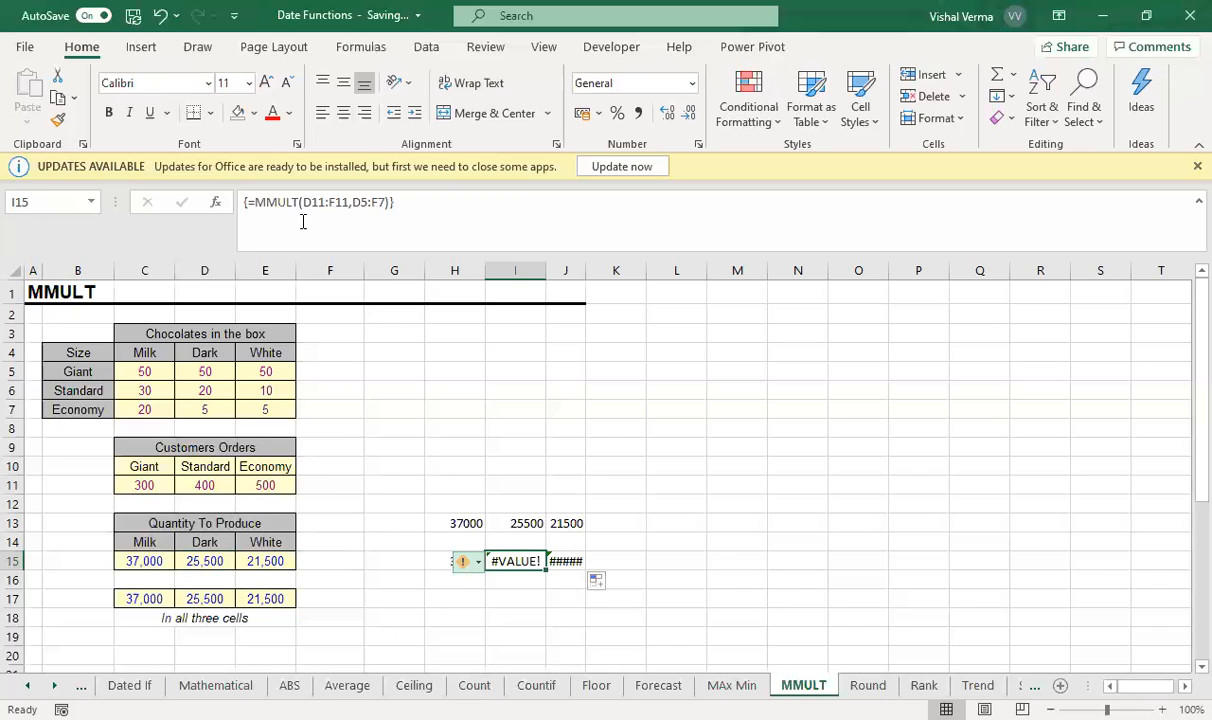
{"action": "key", "text": "Left"}
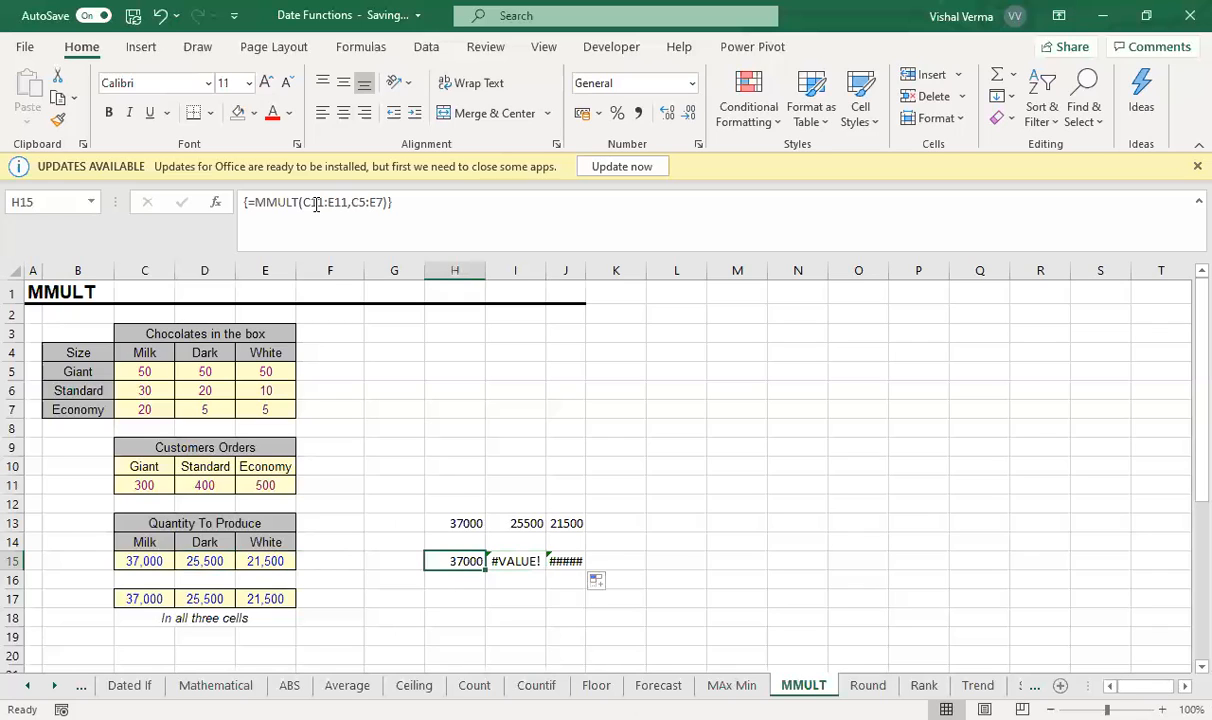
Try making both ranges in H15 absolute, entering =MMULT($C$11:$E$11,$C$5:$E$7) as a regular formula.
{"action": "double_click", "coordinate": [316, 202]}
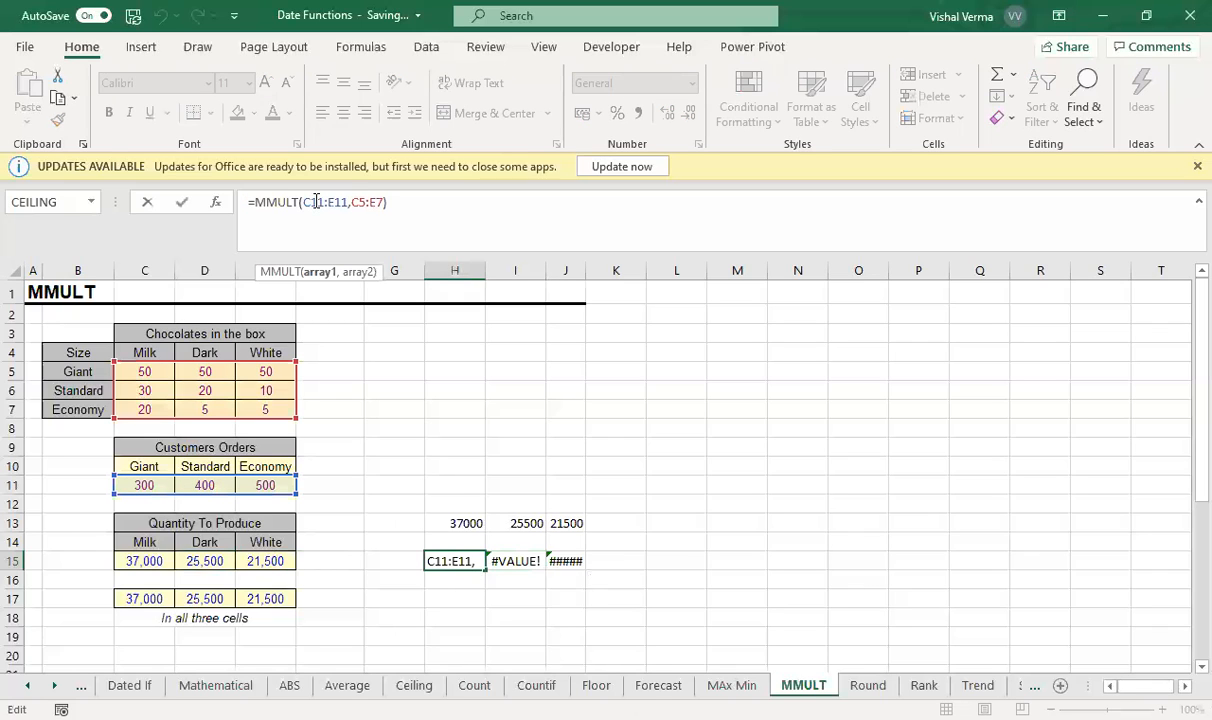
{"action": "key", "text": "F4"}
{"action": "double_click", "coordinate": [350, 202]}
{"action": "key", "text": "F4"}
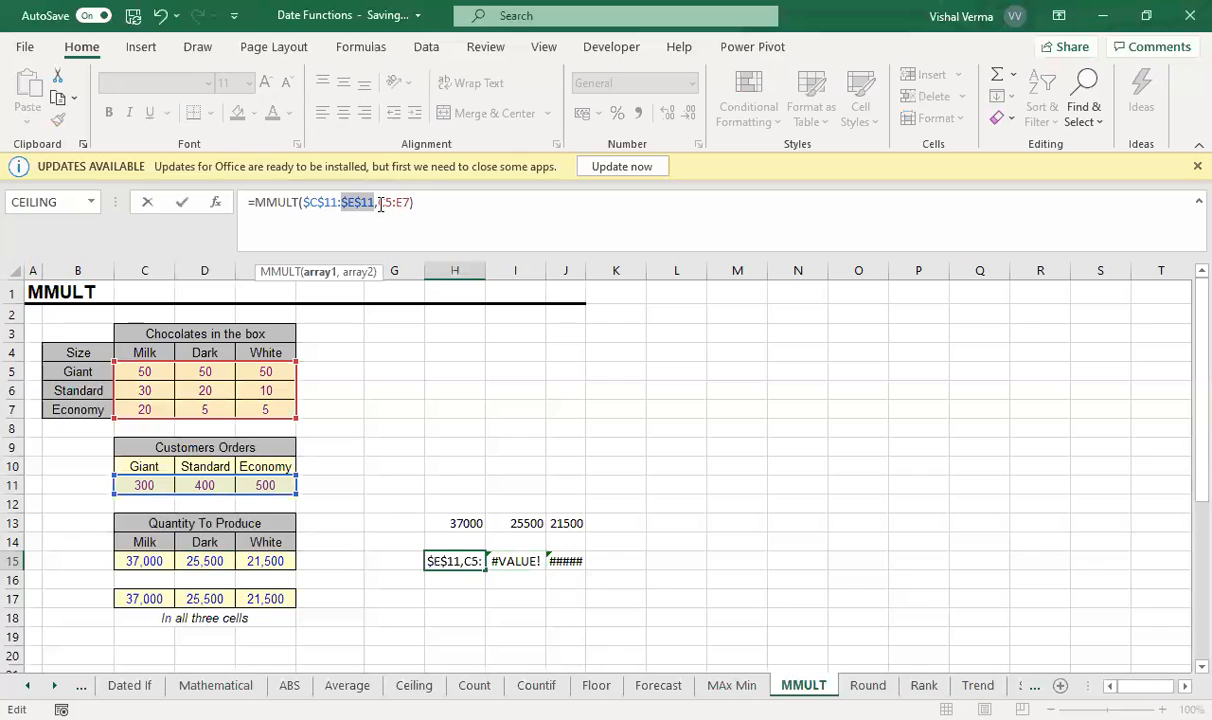
{"action": "double_click", "coordinate": [386, 202]}
{"action": "key", "text": "F4"}
{"action": "left_click", "coordinate": [410, 203]}
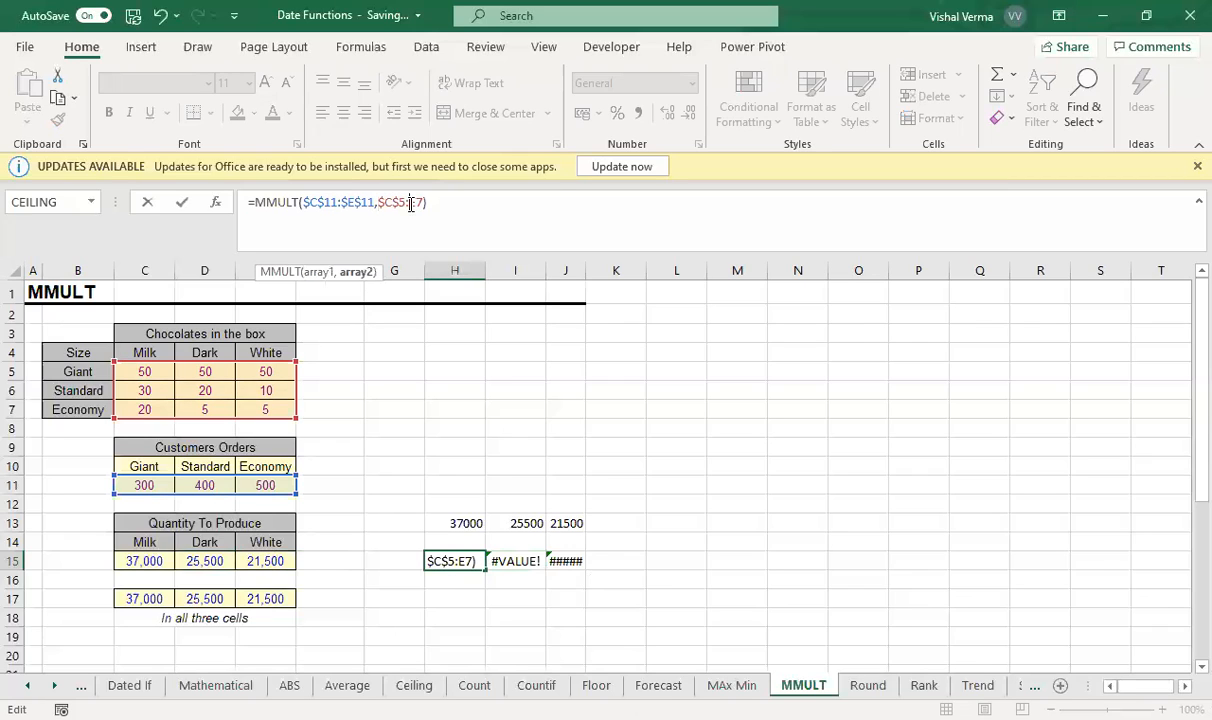
{"action": "key", "text": "F4"}
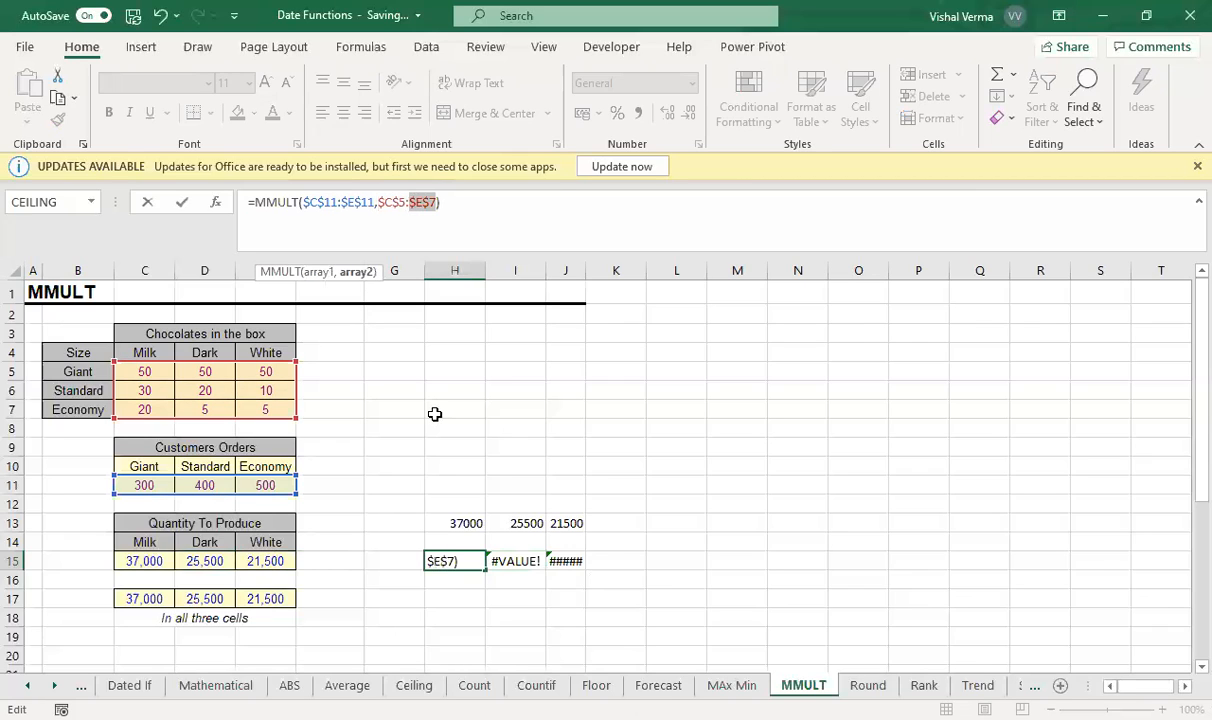
{"action": "key", "text": "Return"}
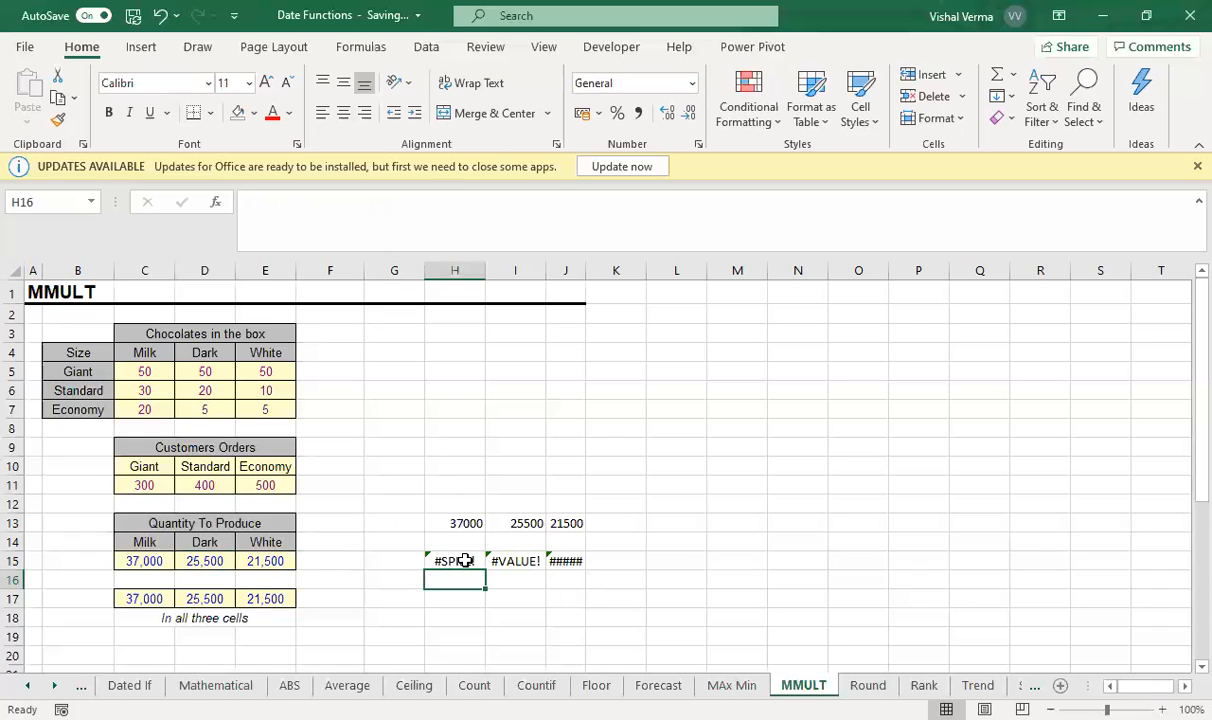
{"action": "key", "text": "Up"}
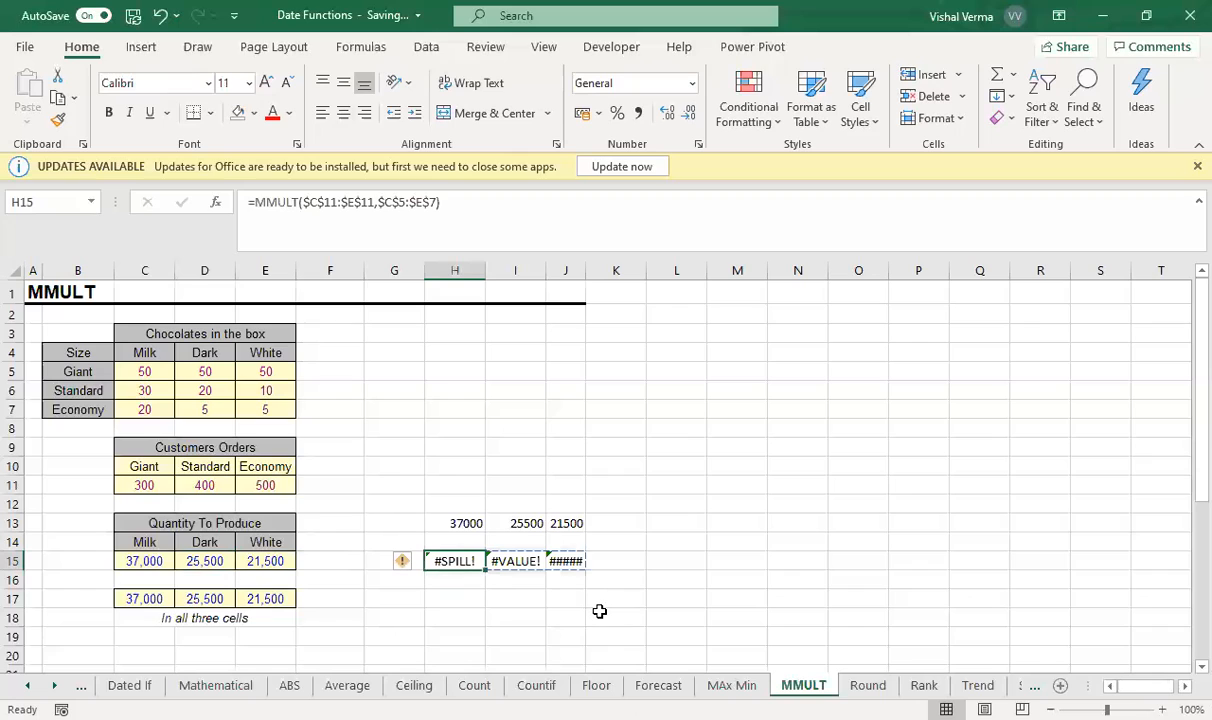
Undo the absolute-reference edit in H15 and the fill across I15:J15, and reselect H15.
{"action": "key", "text": "ctrl+z"}
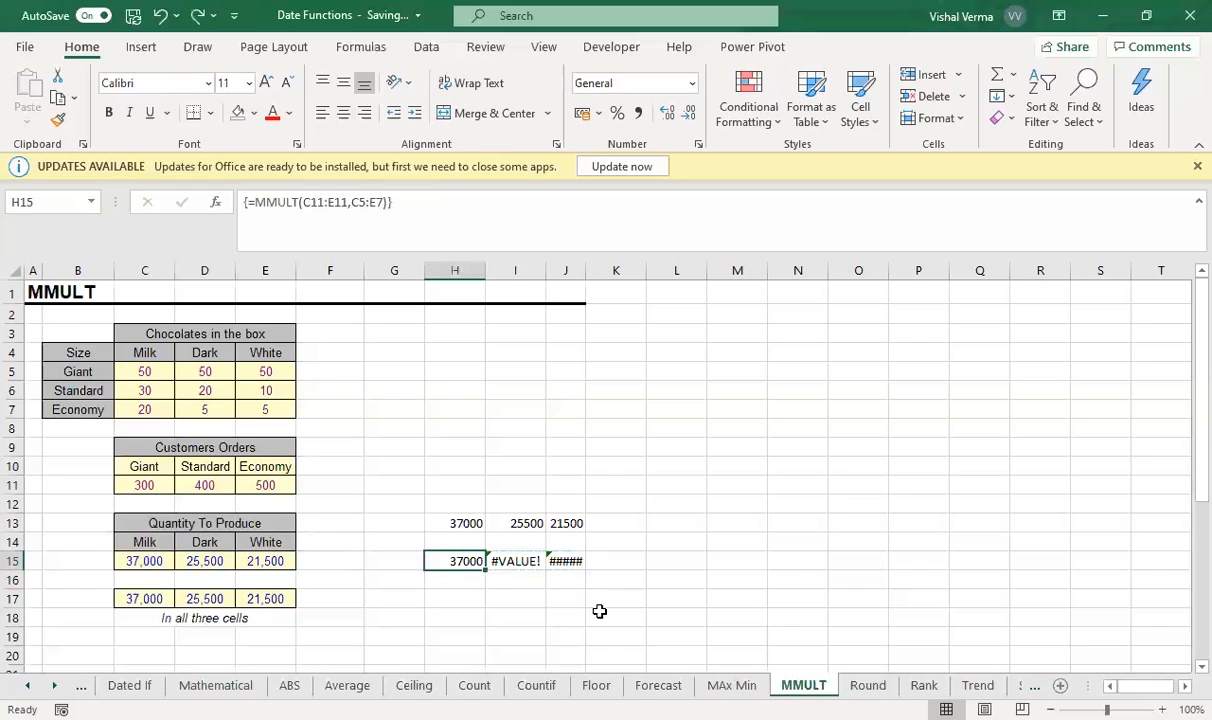
{"action": "key", "text": "ctrl+z"}
{"action": "key", "text": "Down"}
{"action": "key", "text": "Down"}
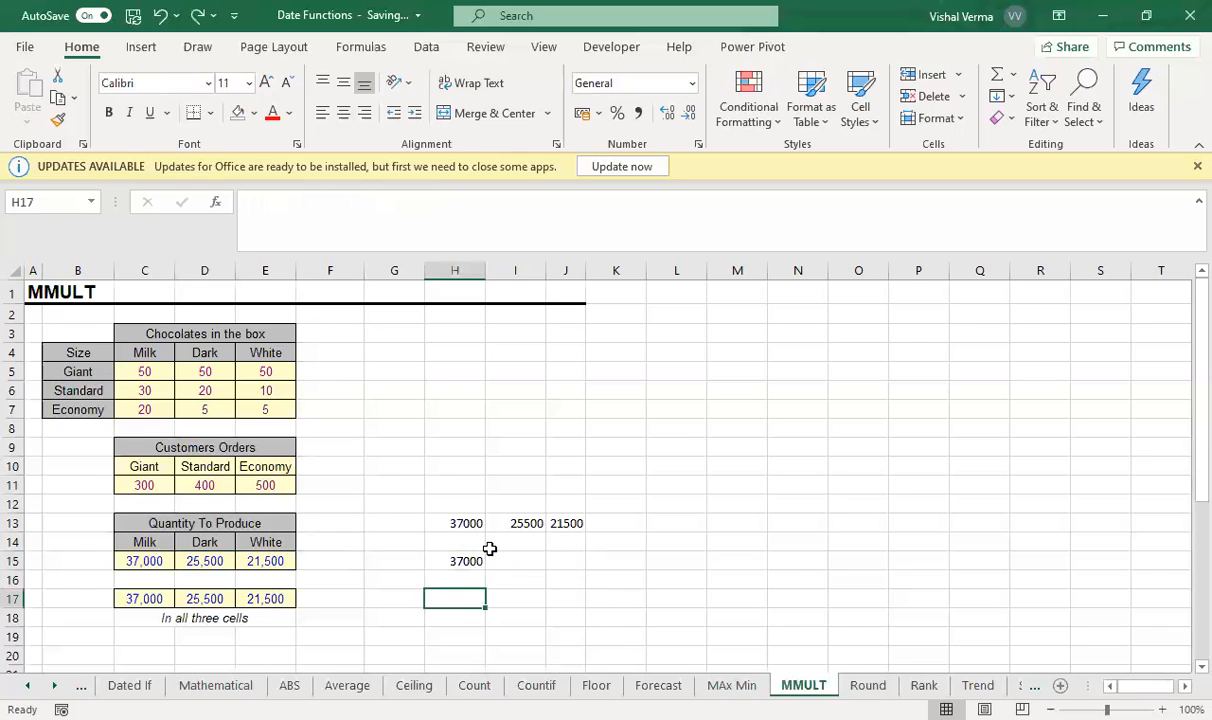
{"action": "left_click", "coordinate": [474, 557]}
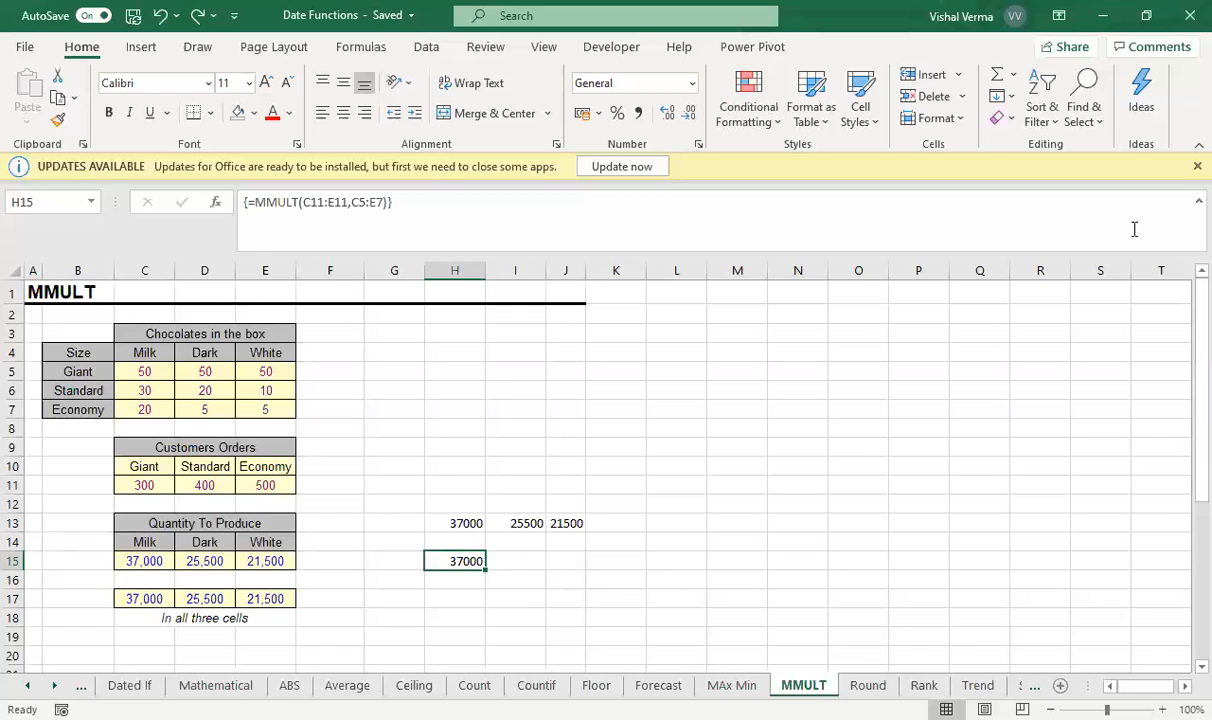
Dismiss the update notice and enter =RANK(C4,C4:C8) in H4 of the Rank sheet.
{"action": "left_click", "coordinate": [1186, 170]}
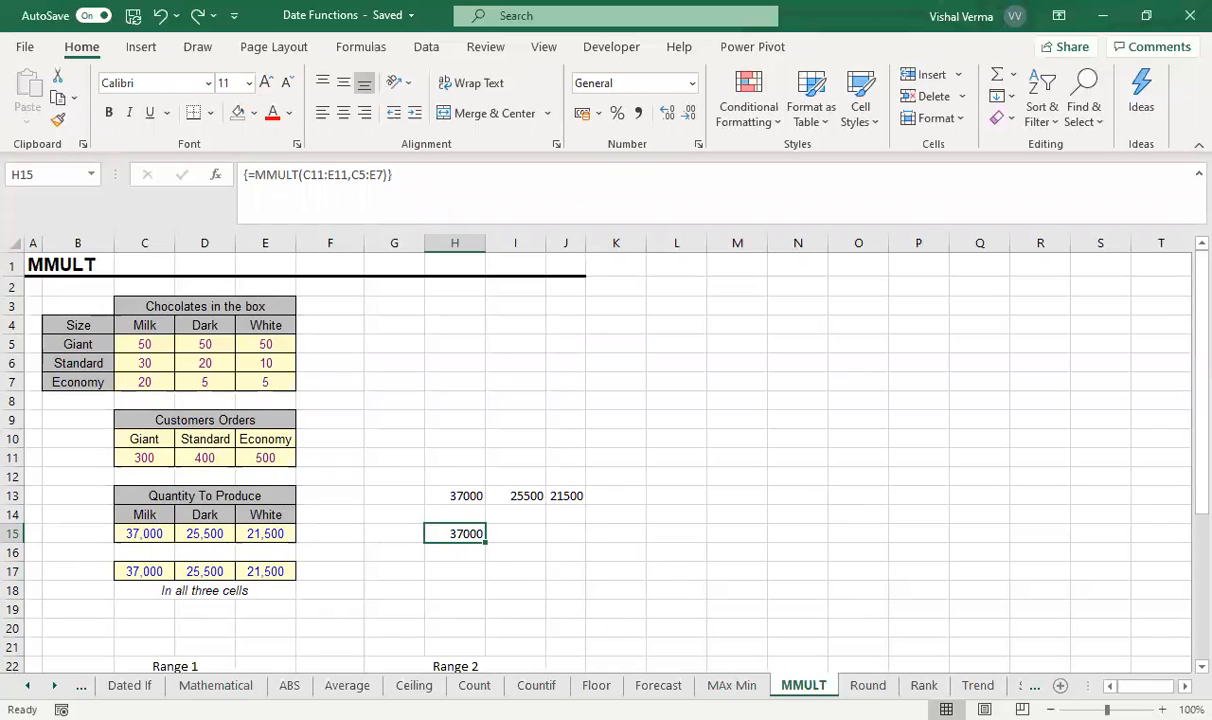
{"action": "left_click", "coordinate": [923, 685]}
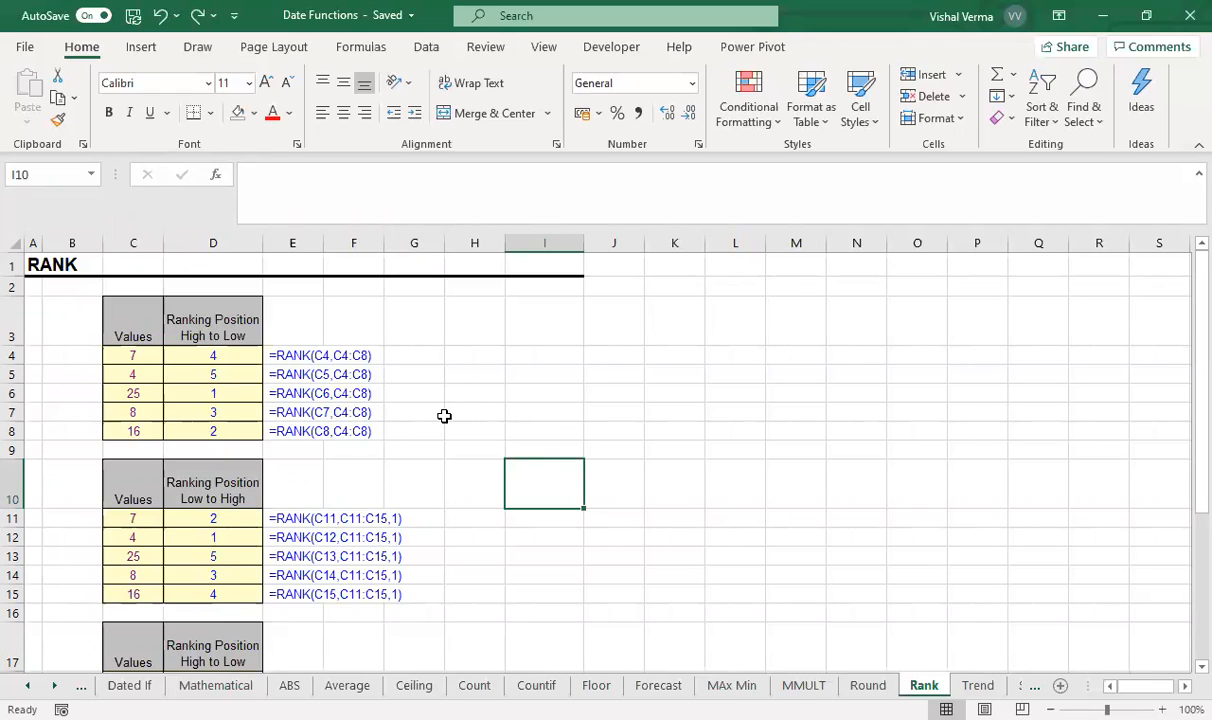
{"action": "left_click", "coordinate": [486, 357]}
{"action": "type", "text": "="}
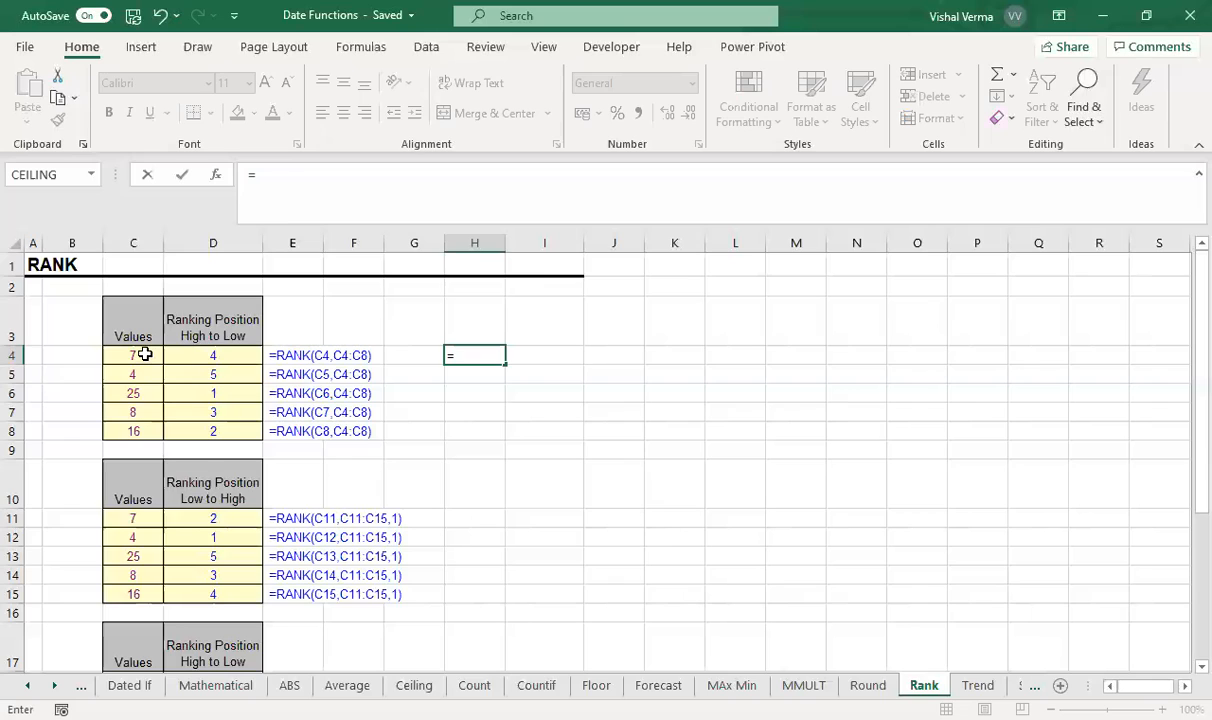
{"action": "type", "text": "RANK("}
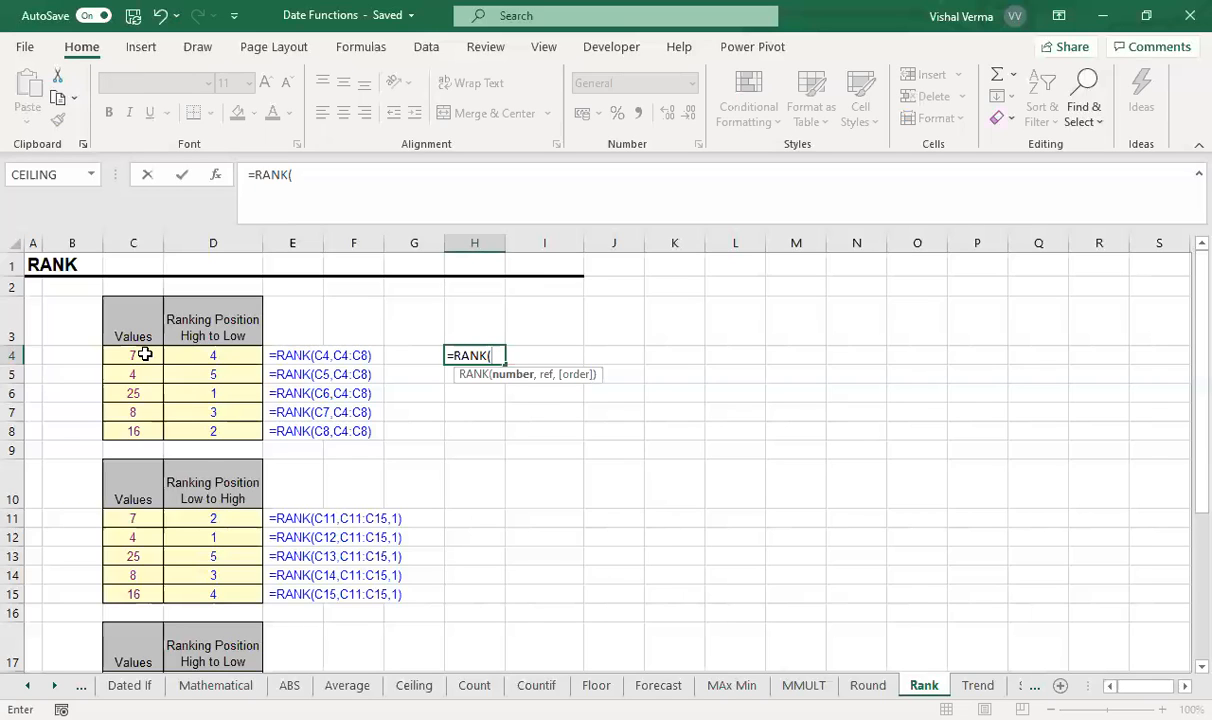
{"action": "left_click", "coordinate": [145, 355]}
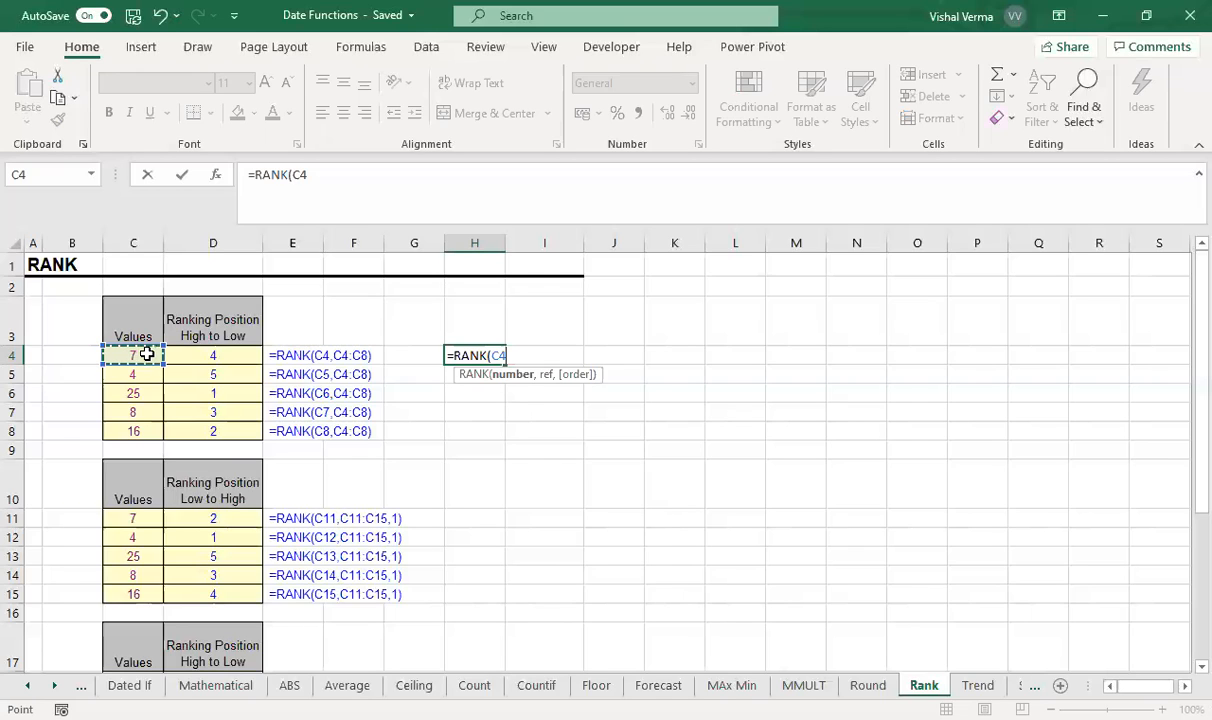
{"action": "type", "text": ","}
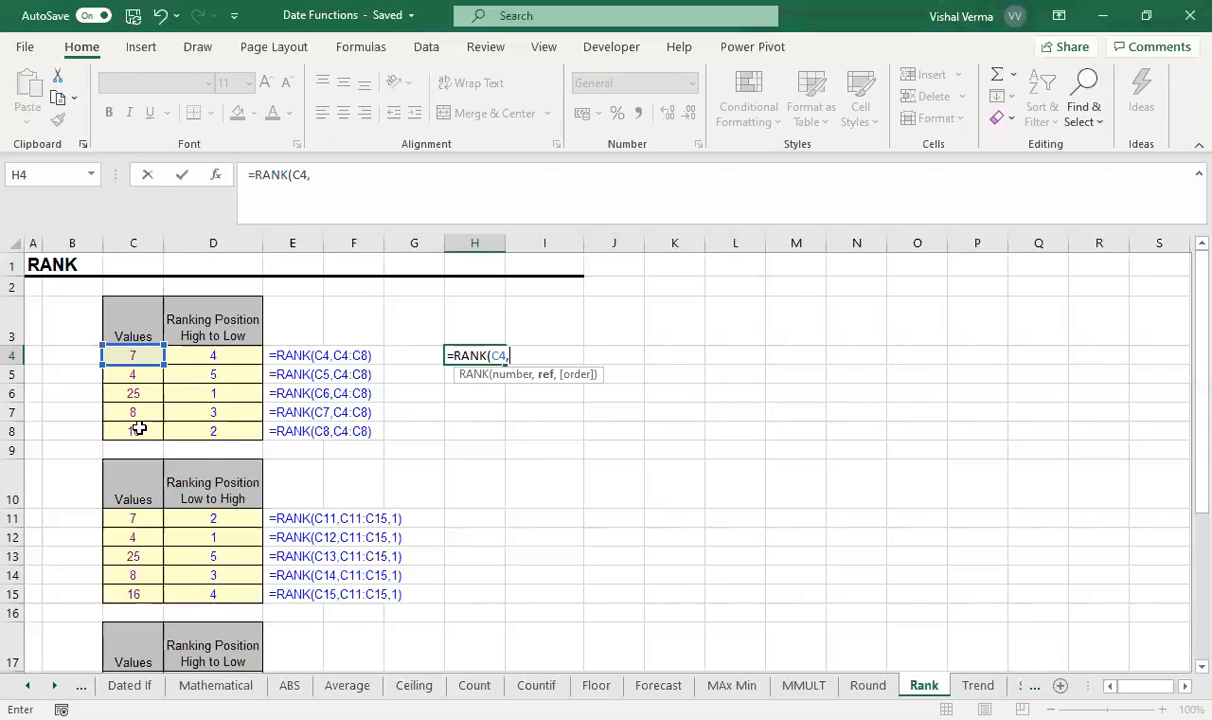
{"action": "left_click_drag", "start_coordinate": [138, 356], "coordinate": [139, 428]}
{"action": "type", "text": ")"}
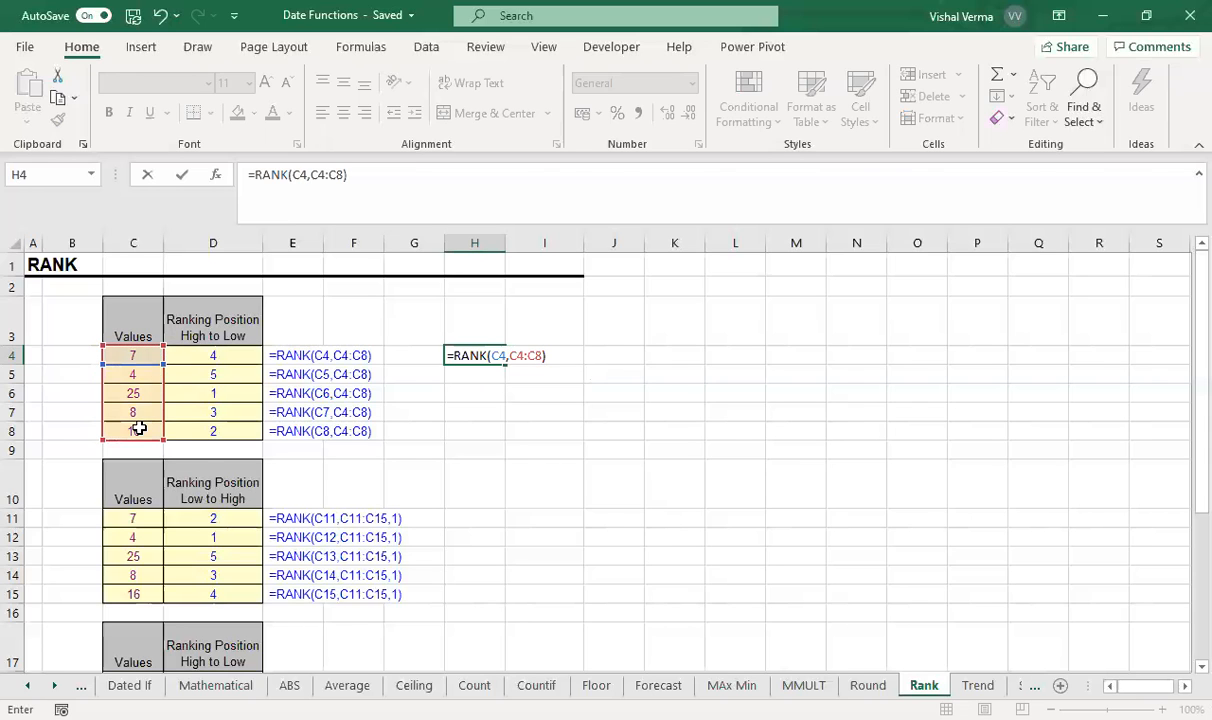
{"action": "key", "text": "Return"}
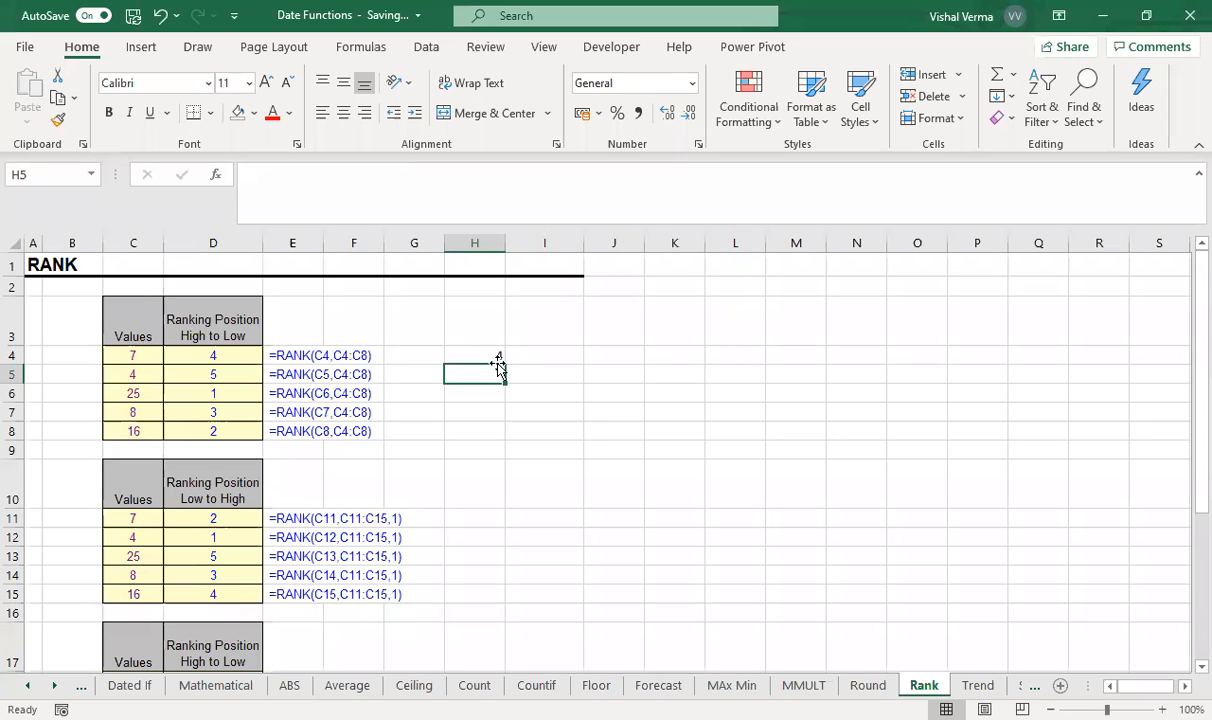
Make the reference range in the H4 formula absolute, so it reads =RANK(C4,$C$4:$C$8).
{"action": "left_click", "coordinate": [496, 355]}
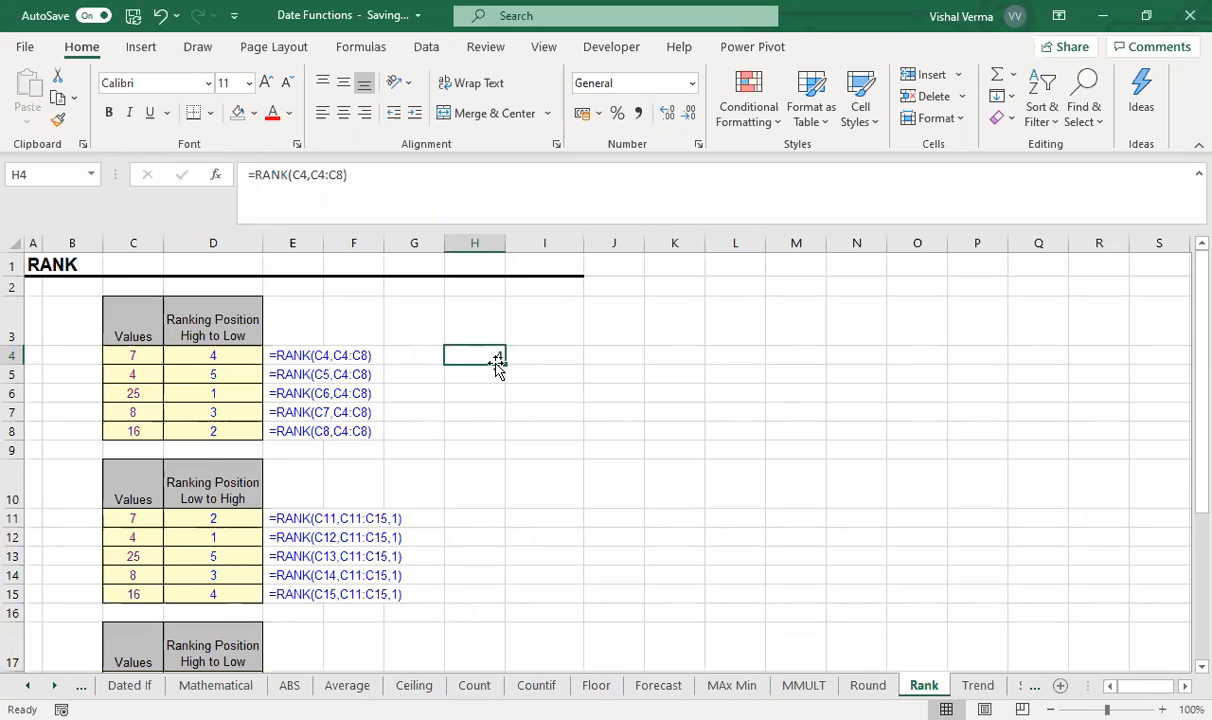
{"action": "left_click", "coordinate": [317, 174]}
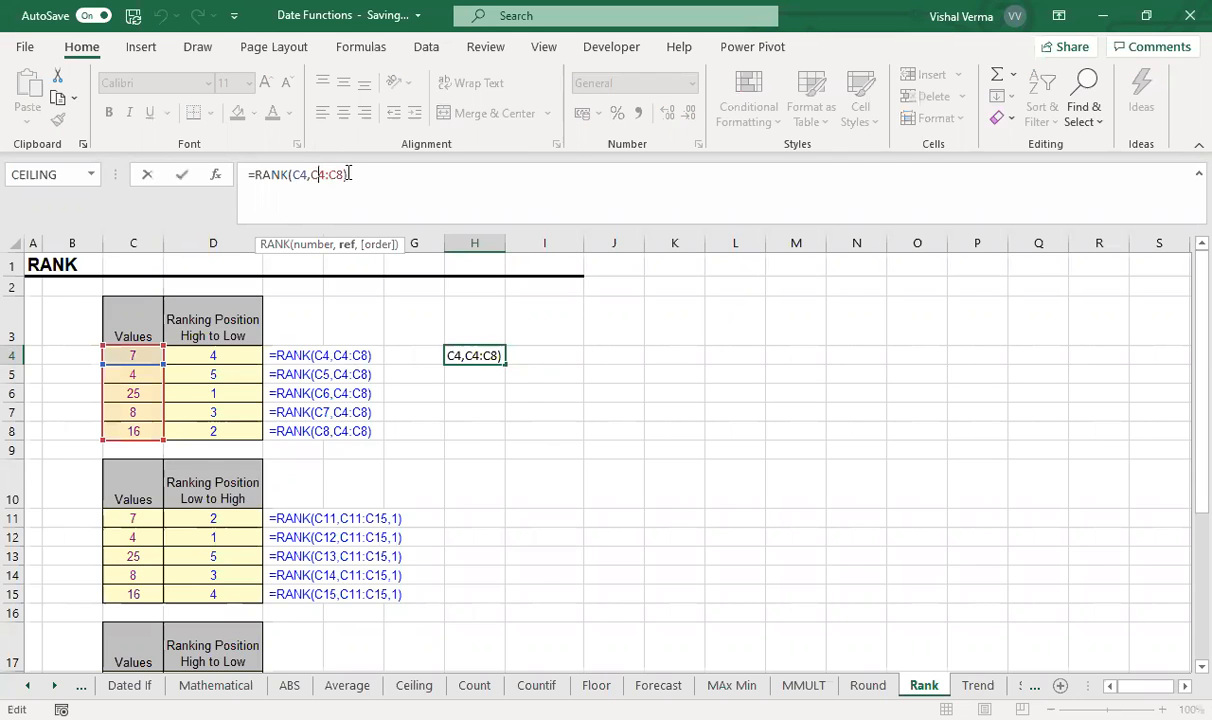
{"action": "key", "text": "F4"}
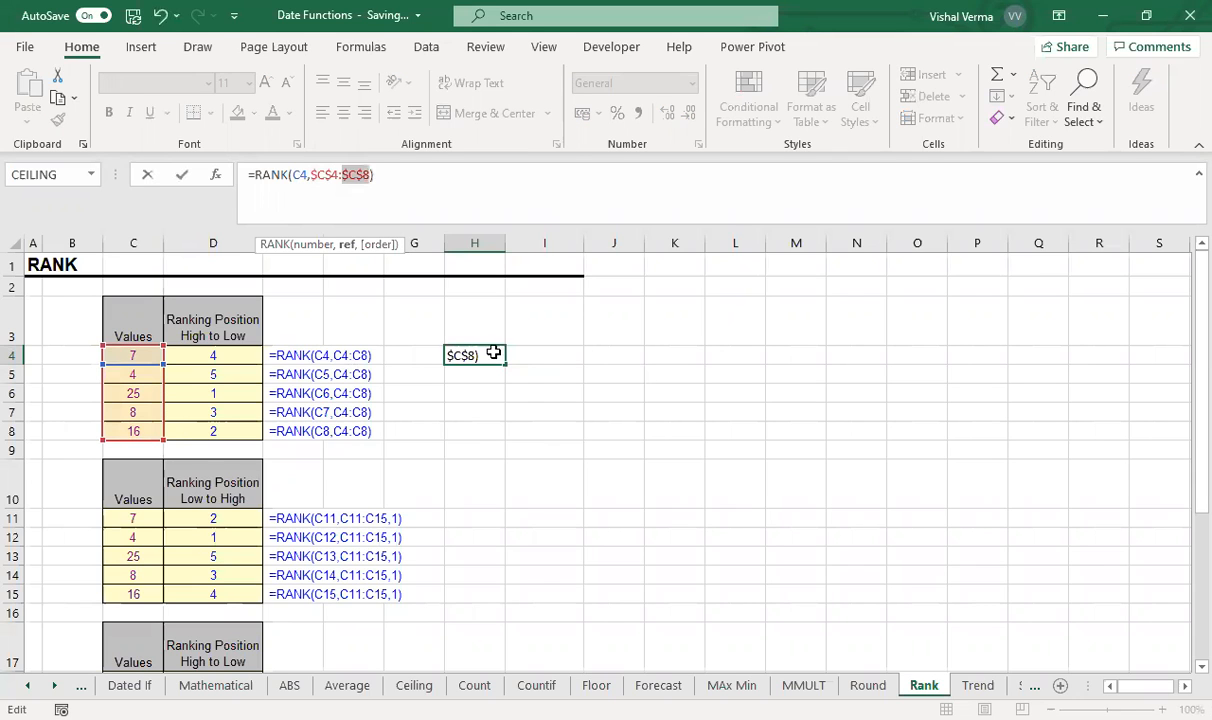
{"action": "key", "text": "Return"}
Fill the RANK formula from H4 down to H8, and check the value in C6 against its rank in H6.
{"action": "left_click", "coordinate": [499, 355]}
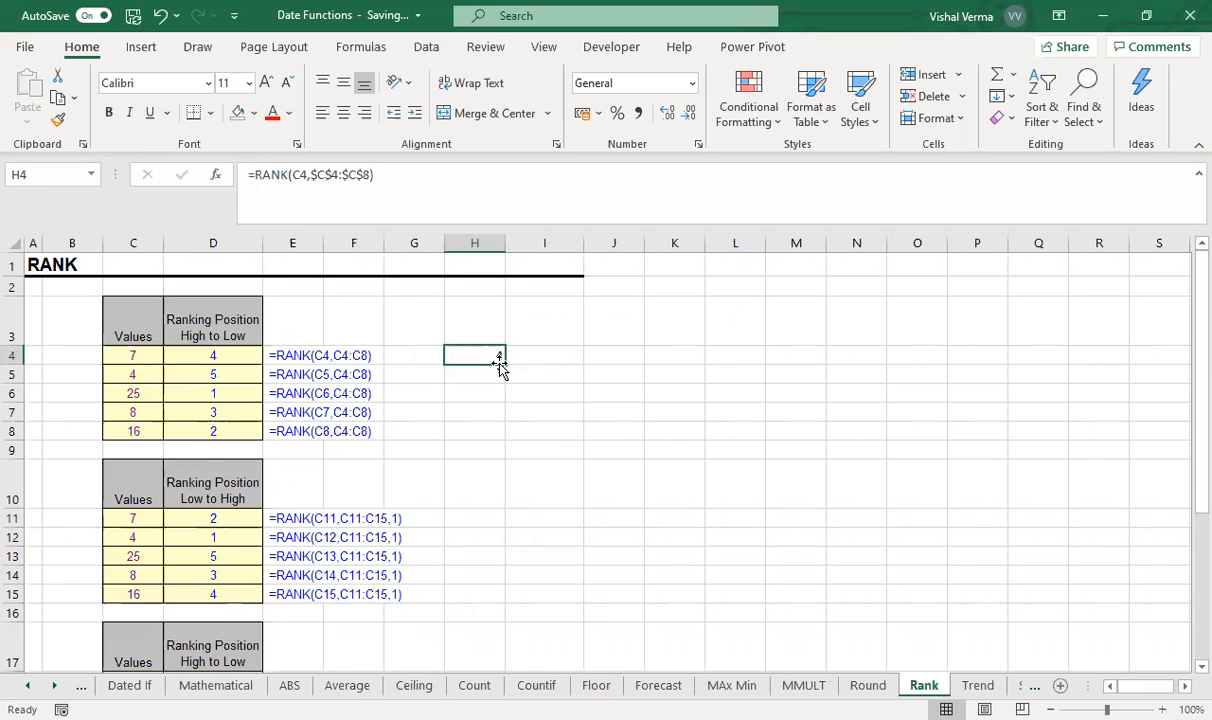
{"action": "left_click_drag", "start_coordinate": [506, 366], "coordinate": [505, 439]}
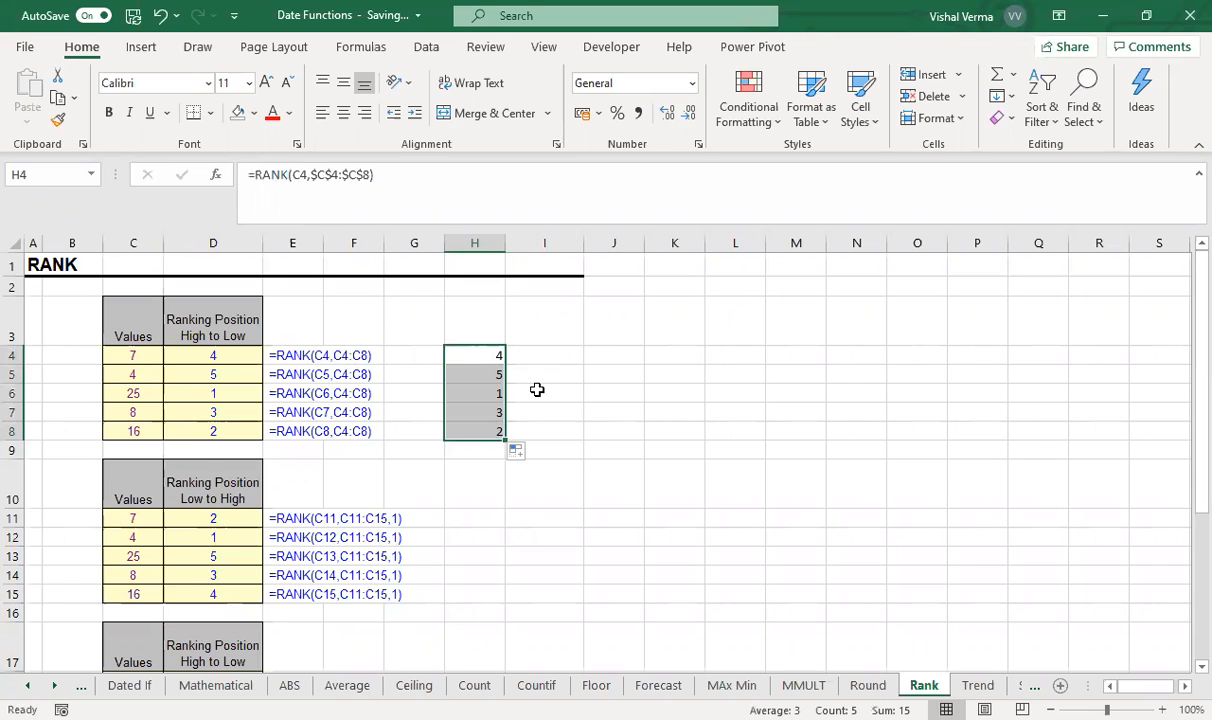
{"action": "left_click", "coordinate": [141, 394]}
{"action": "left_click", "coordinate": [494, 401]}
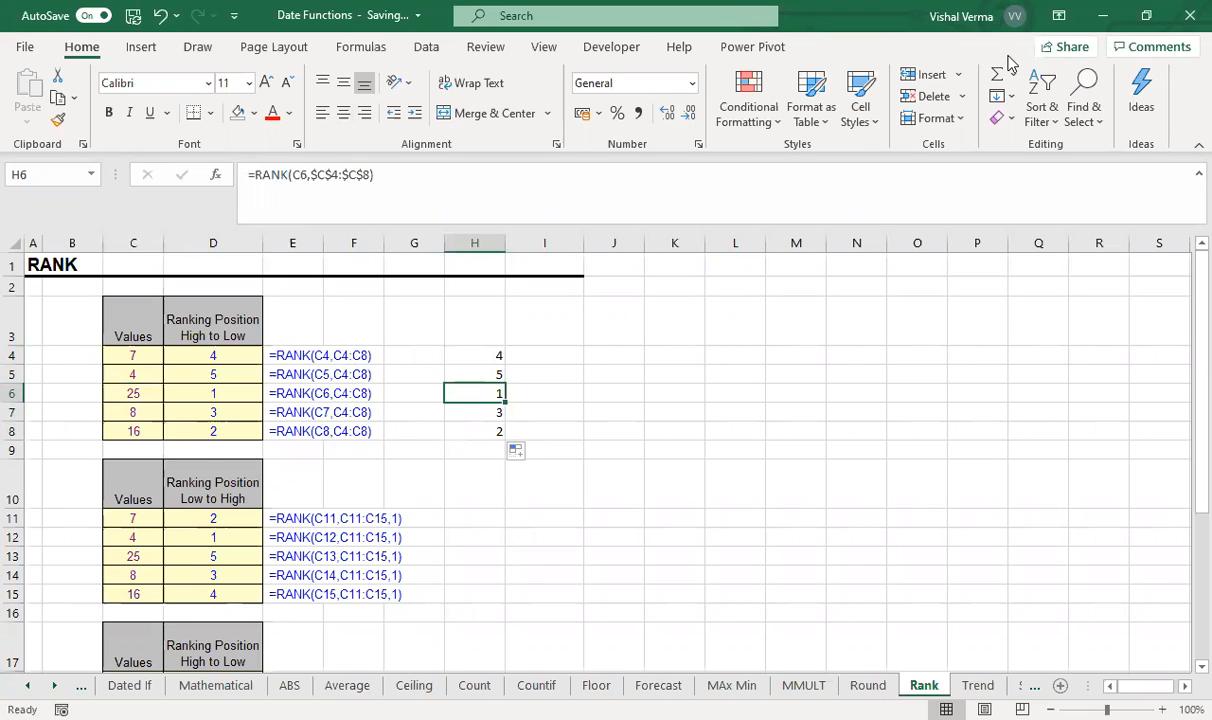
In I5 of the Trend sheet, build a TREND formula with known ys C5:C10, known xs B5:B10 and new xs E5:E10.
{"action": "key", "text": "ctrl+Page_Down"}
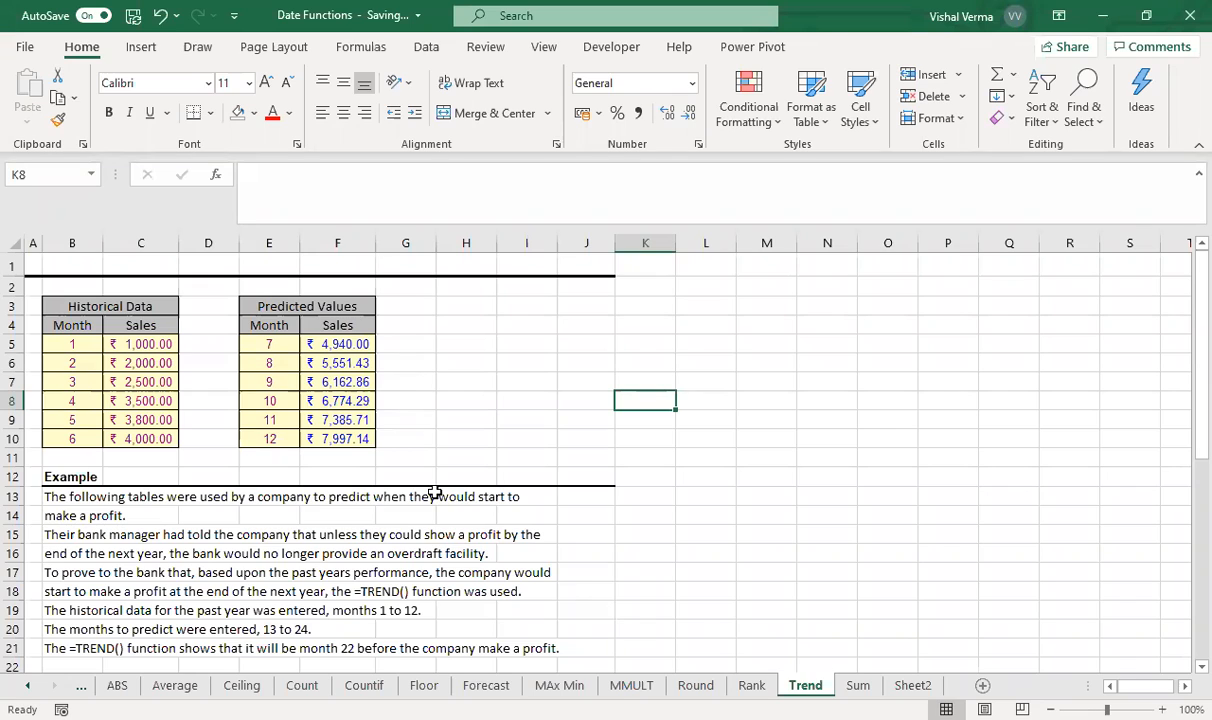
{"action": "left_click", "coordinate": [531, 341]}
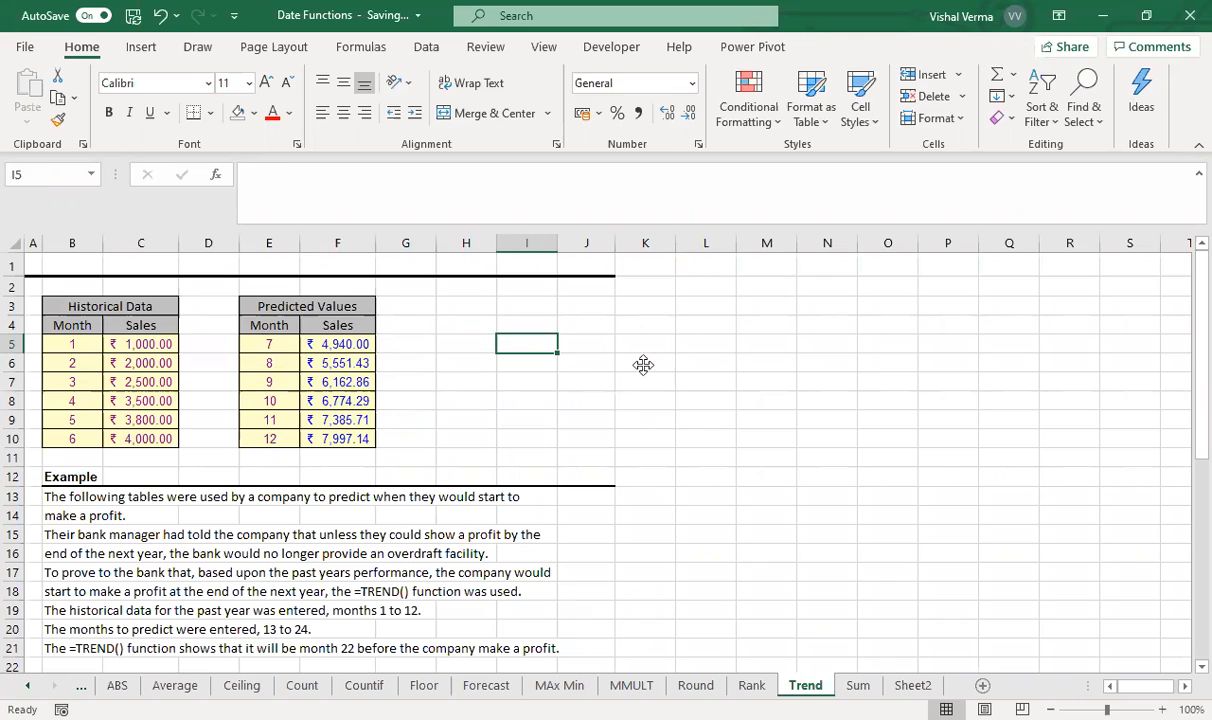
{"action": "type", "text": "=TREND("}
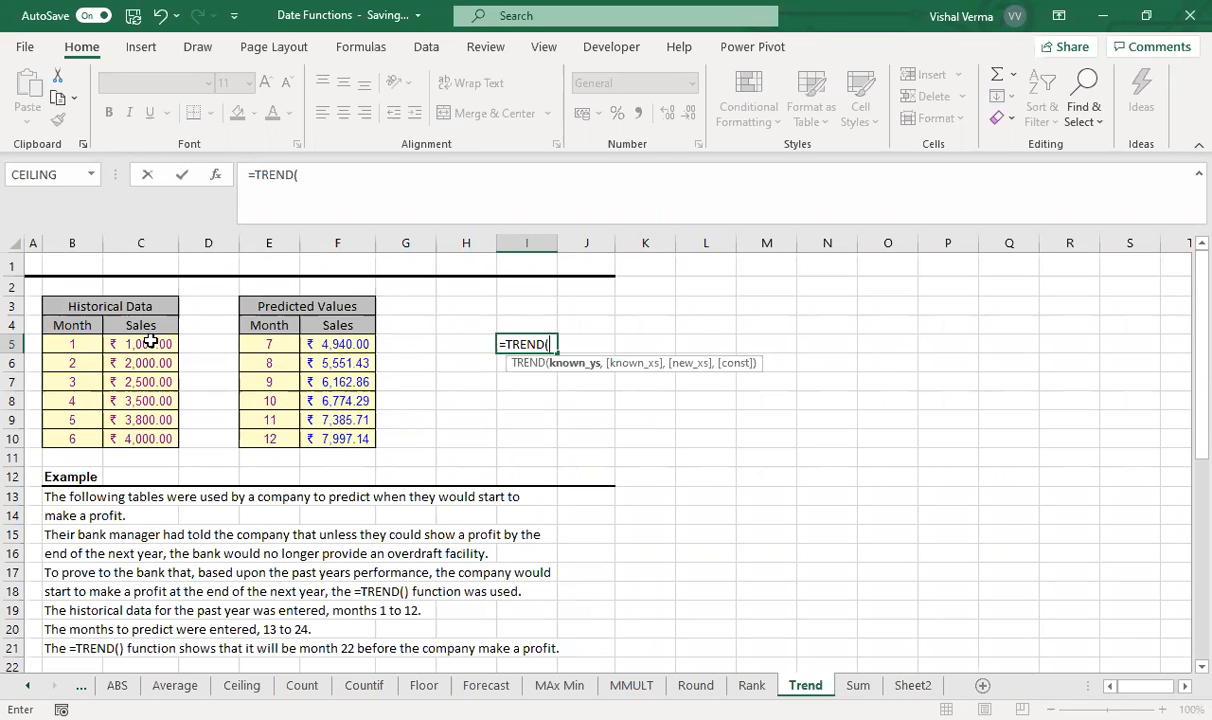
{"action": "left_click_drag", "start_coordinate": [156, 344], "coordinate": [156, 434]}
{"action": "type", "text": ","}
{"action": "left_click_drag", "start_coordinate": [78, 347], "coordinate": [80, 440]}
{"action": "type", "text": ","}
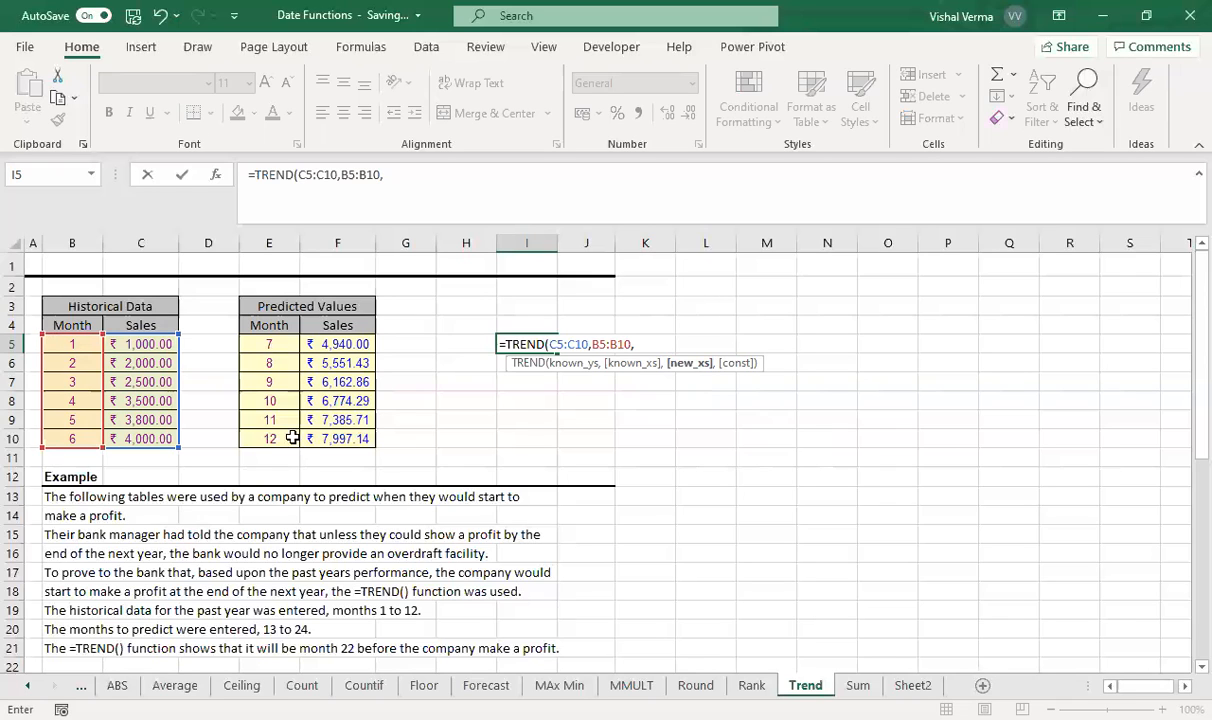
{"action": "left_click_drag", "start_coordinate": [269, 344], "coordinate": [292, 437]}
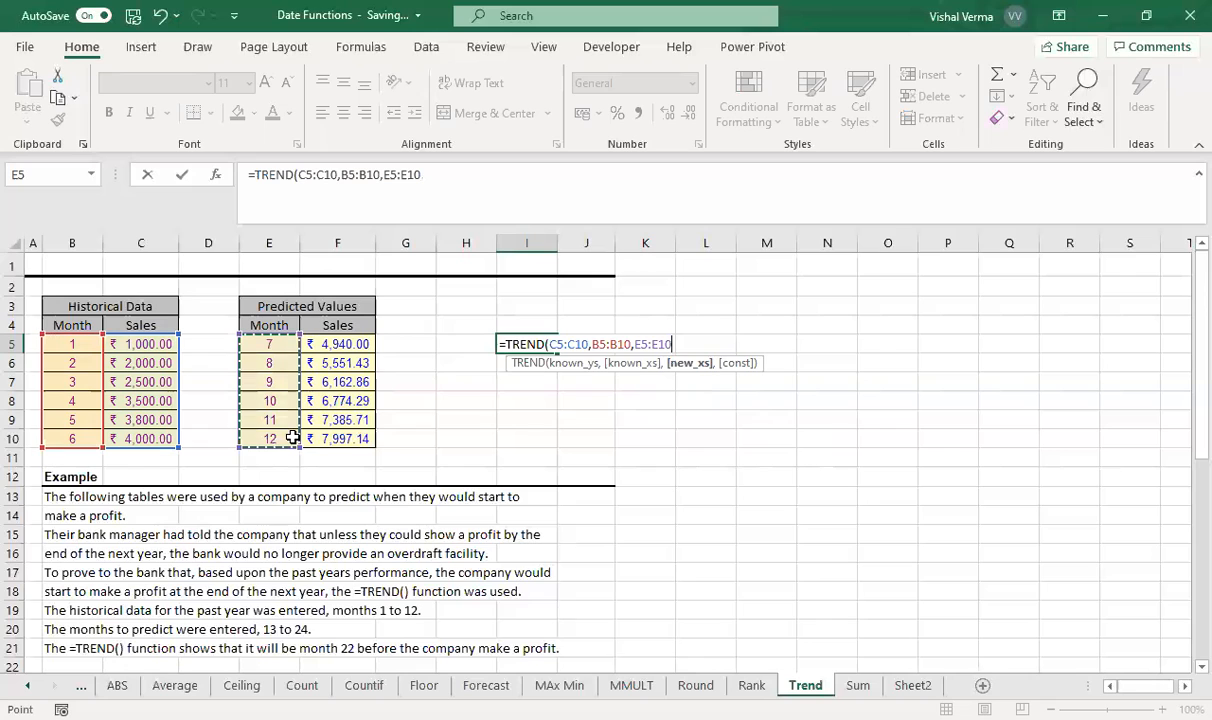
Complete the TREND formula in I5 with TRUE as the const argument, and view its results on the Trend sheet.
{"action": "type", "text": ","}
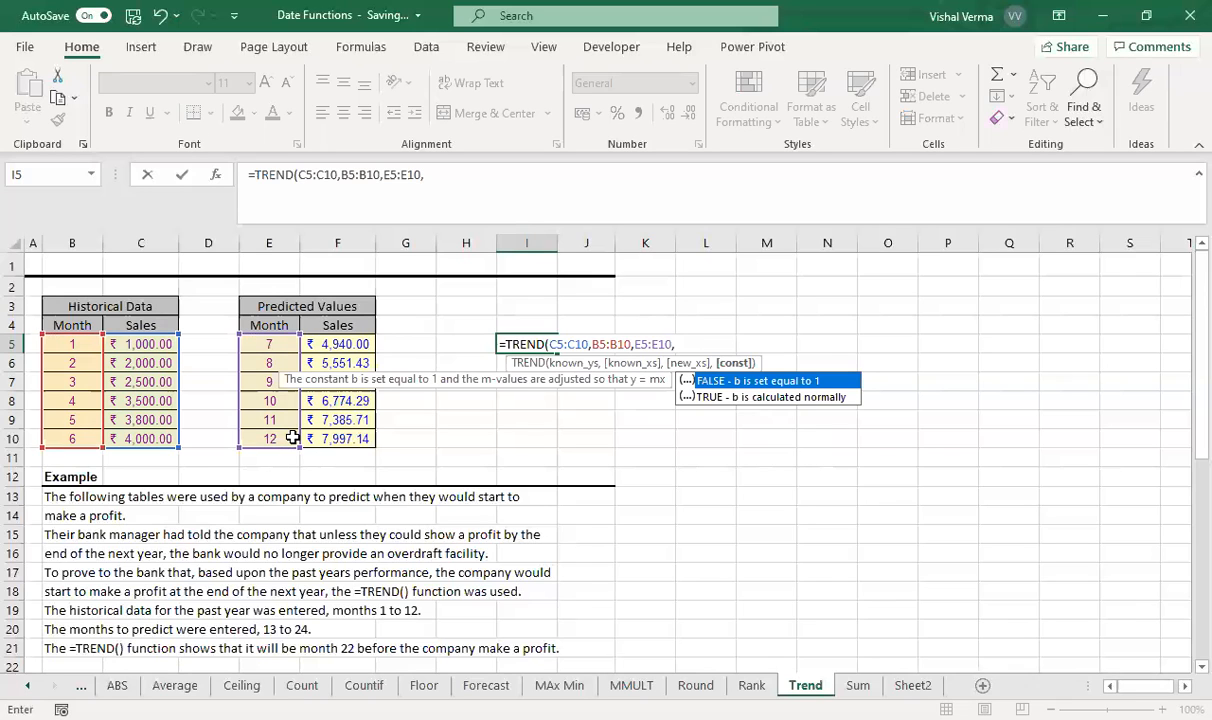
{"action": "key", "text": "Down"}
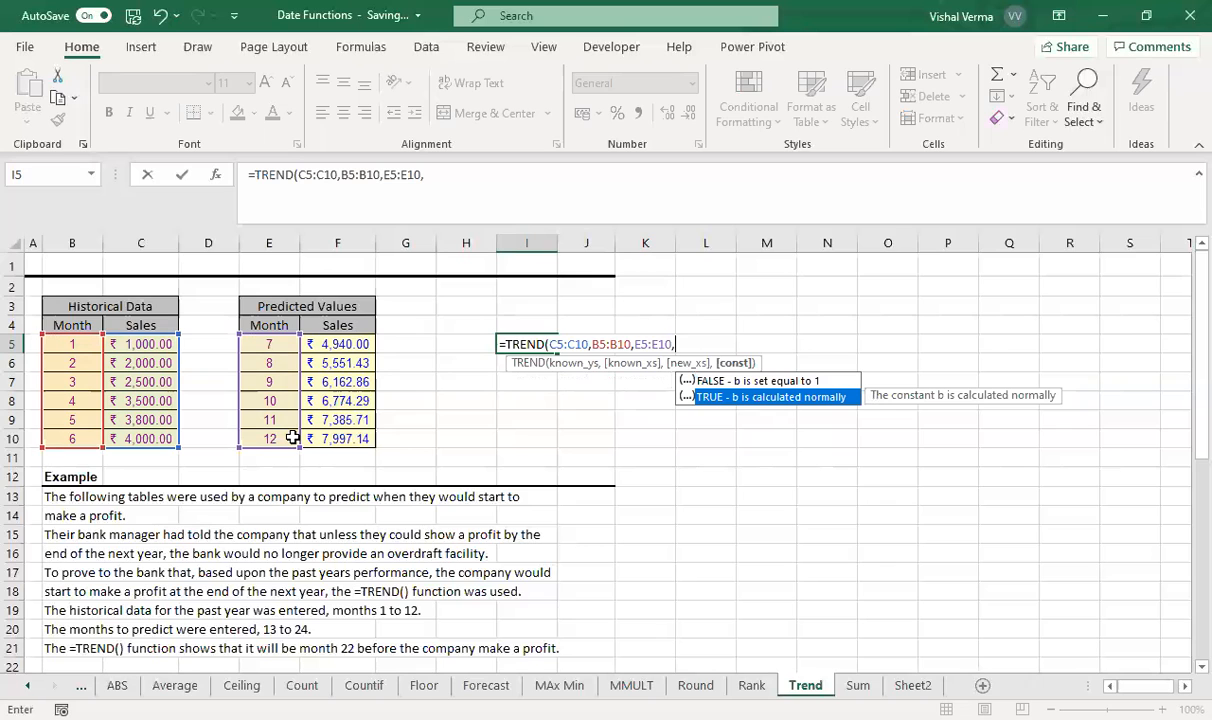
{"action": "key", "text": "Tab"}
{"action": "type", "text": ")"}
{"action": "key", "text": "Return"}
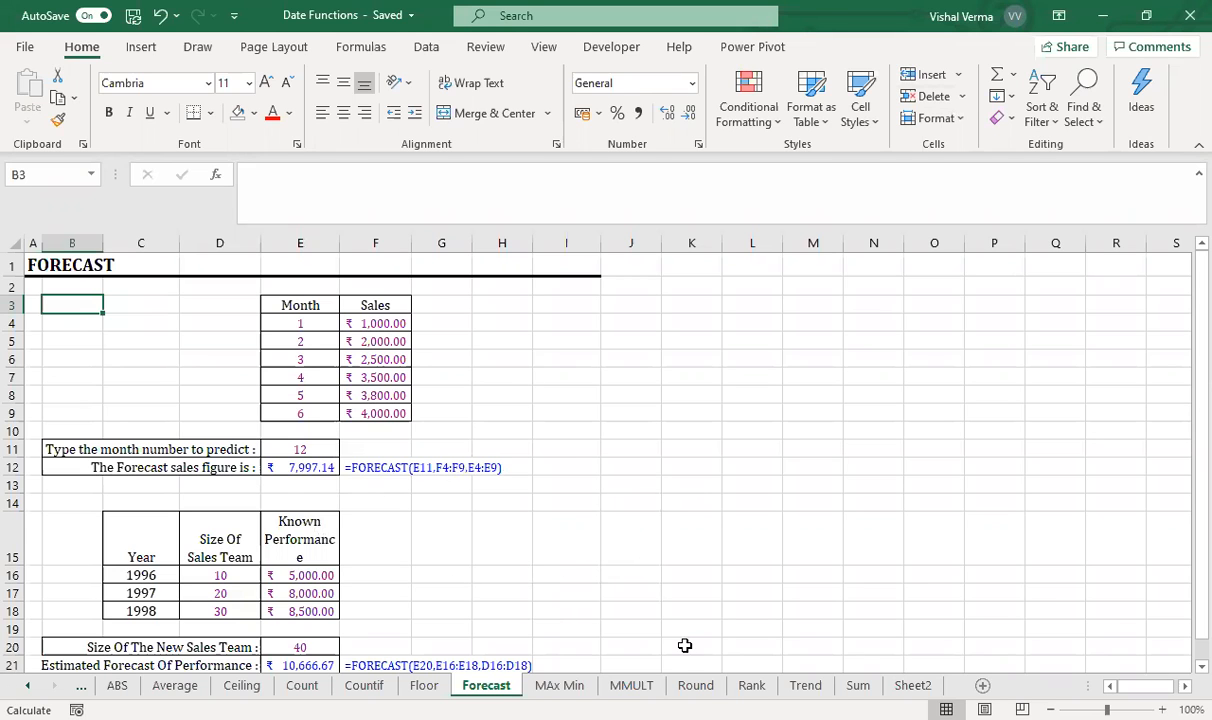
{"action": "left_click", "coordinate": [805, 685]}
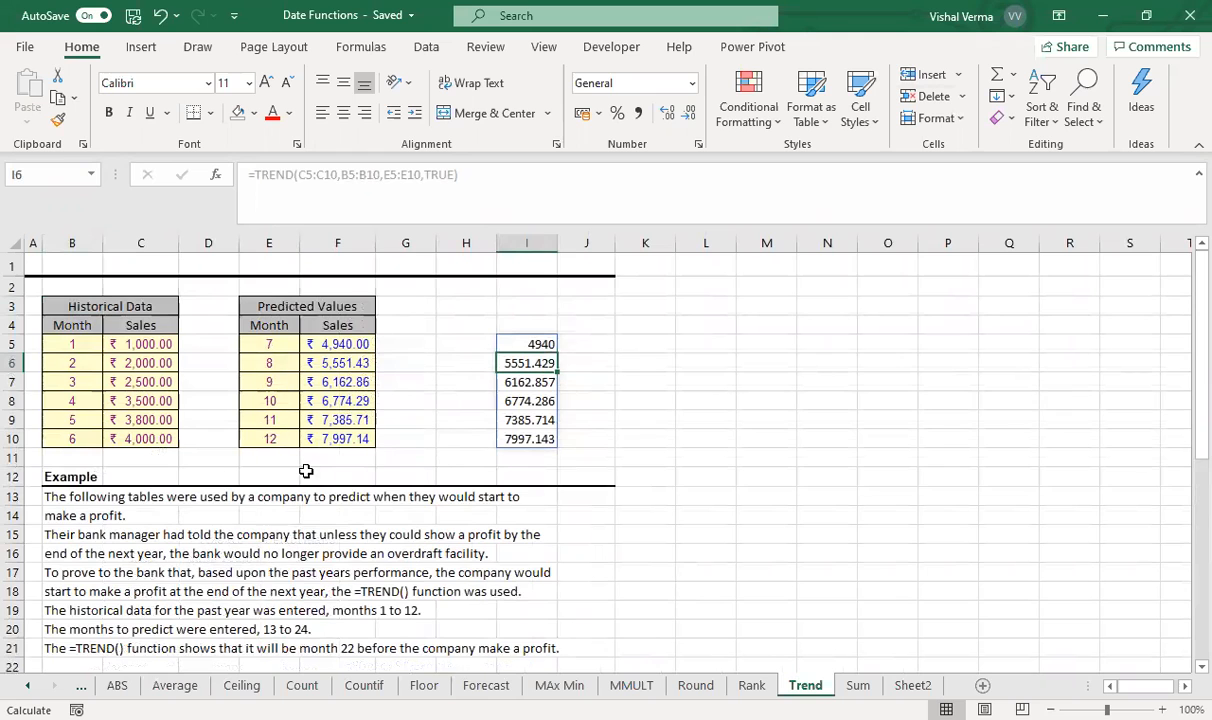
In J12 of the Forecast sheet, start a FORECAST formula with E11 as the x argument.
{"action": "left_click", "coordinate": [478, 685]}
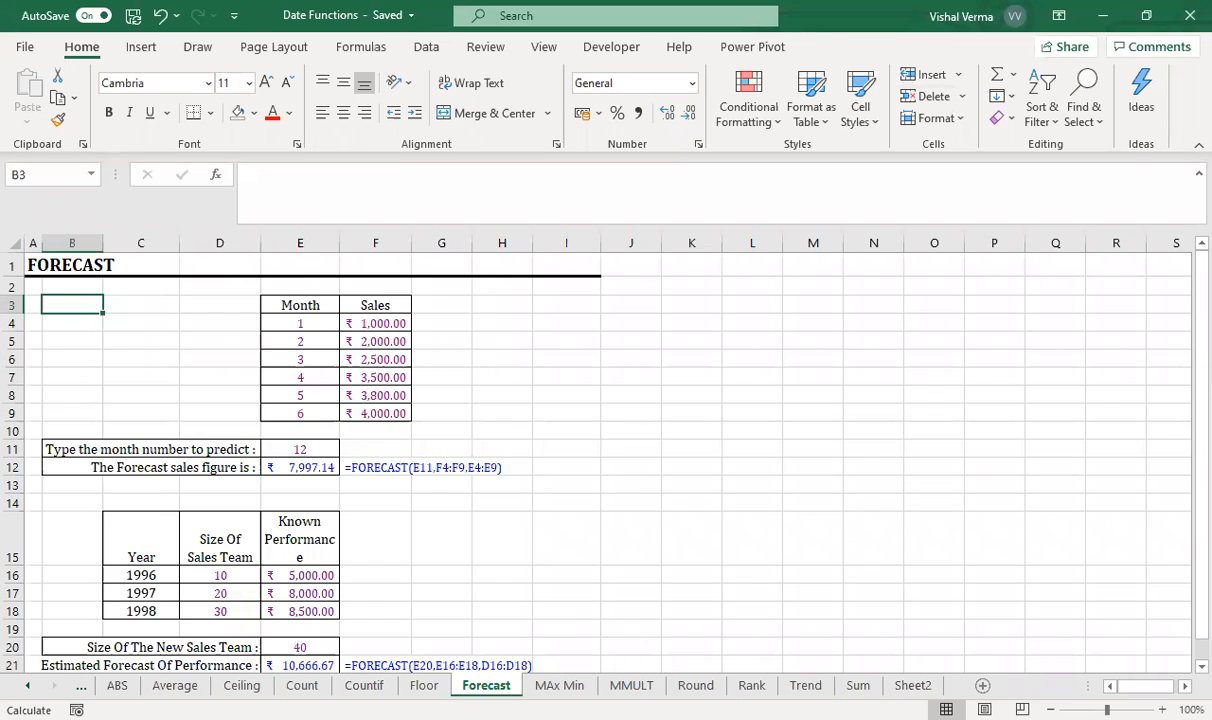
{"action": "left_click", "coordinate": [631, 466]}
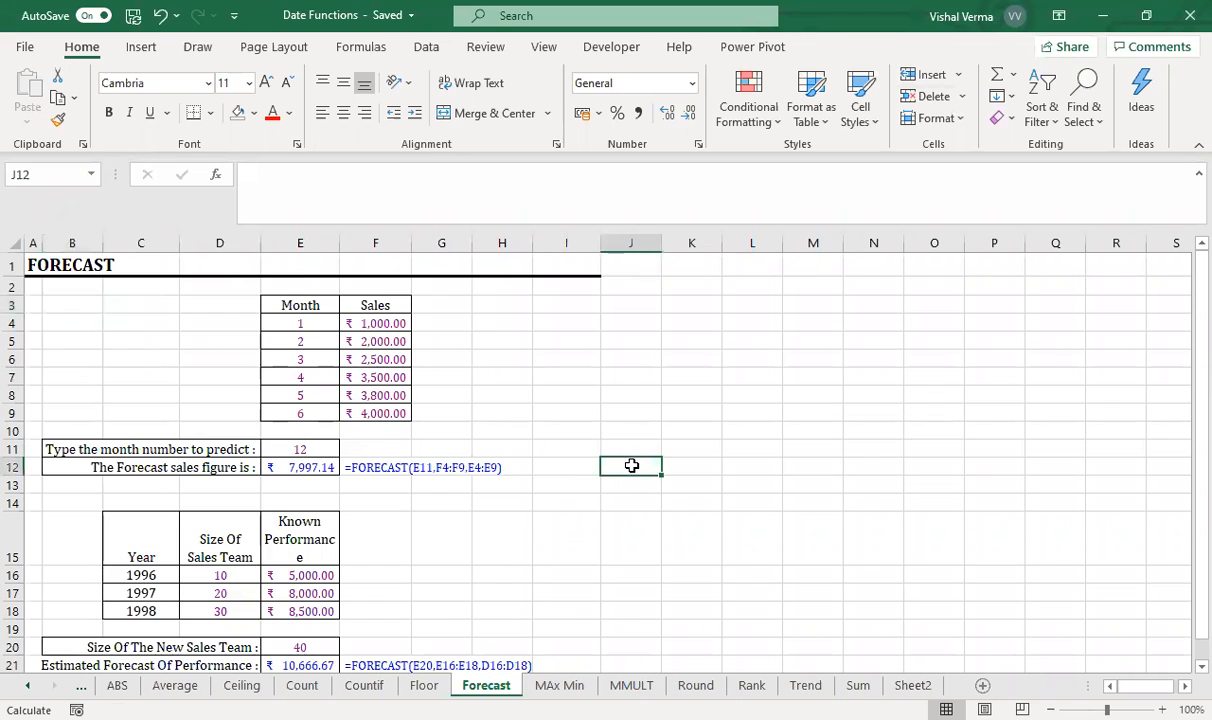
{"action": "type", "text": "="}
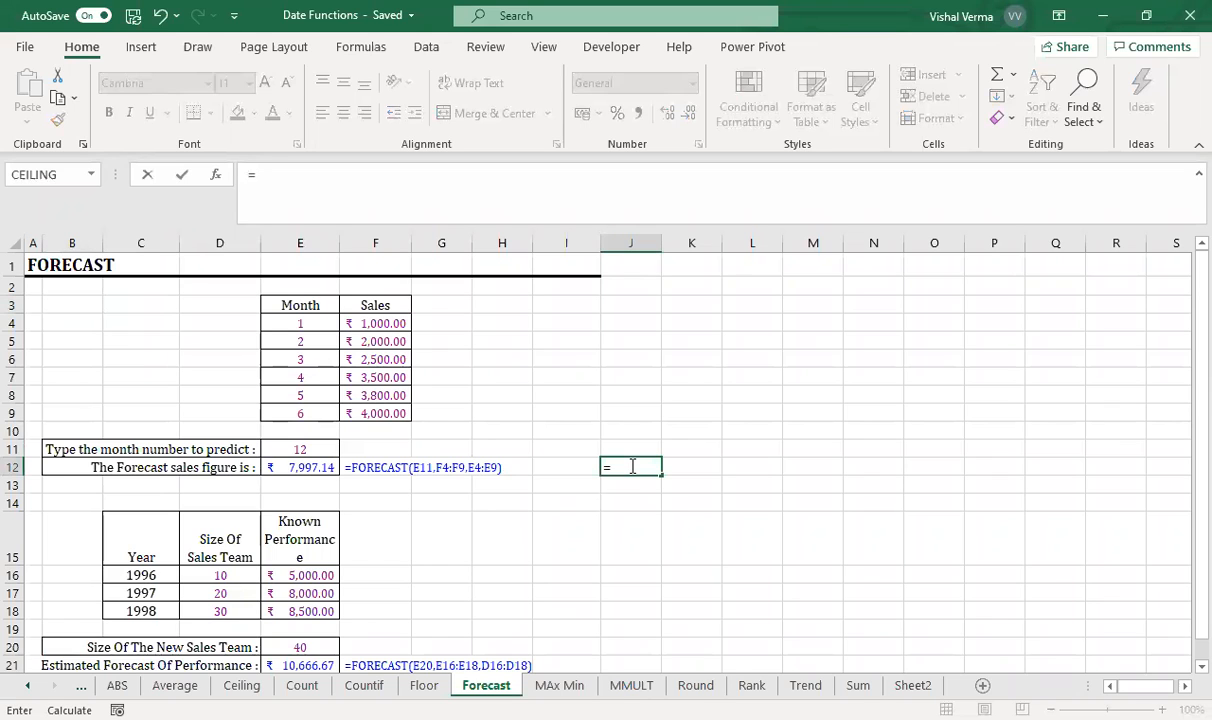
{"action": "type", "text": "fo"}
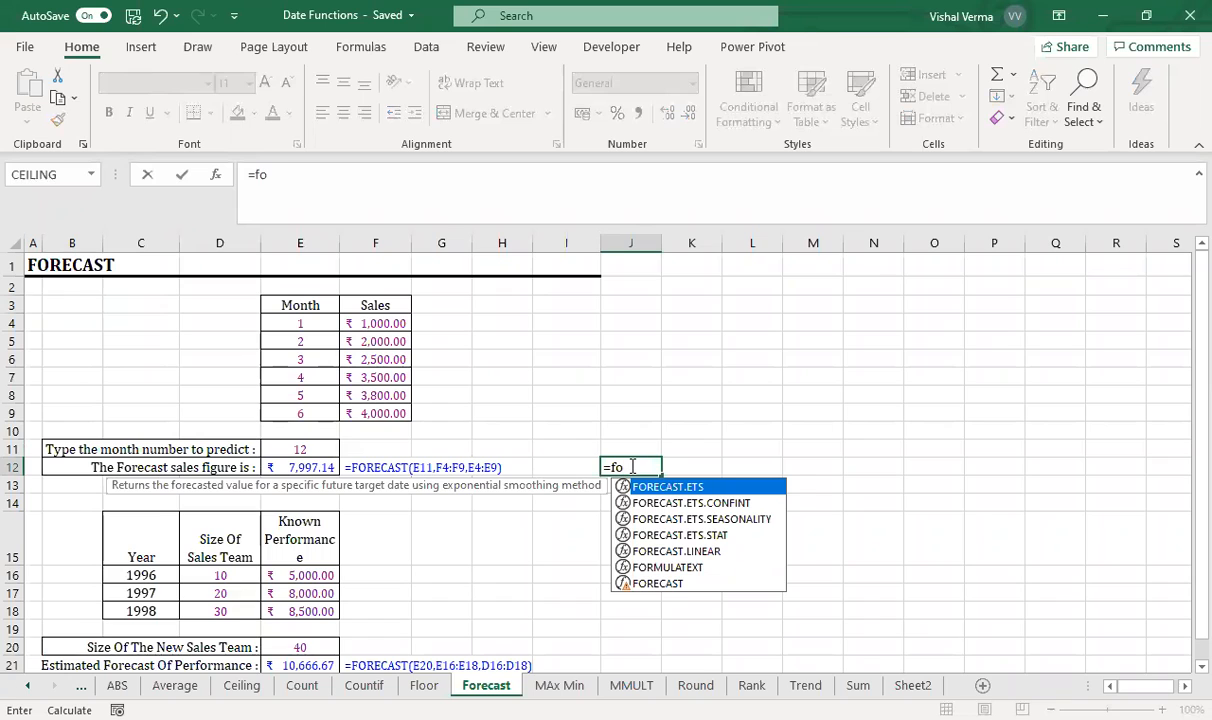
{"action": "double_click", "coordinate": [657, 583]}
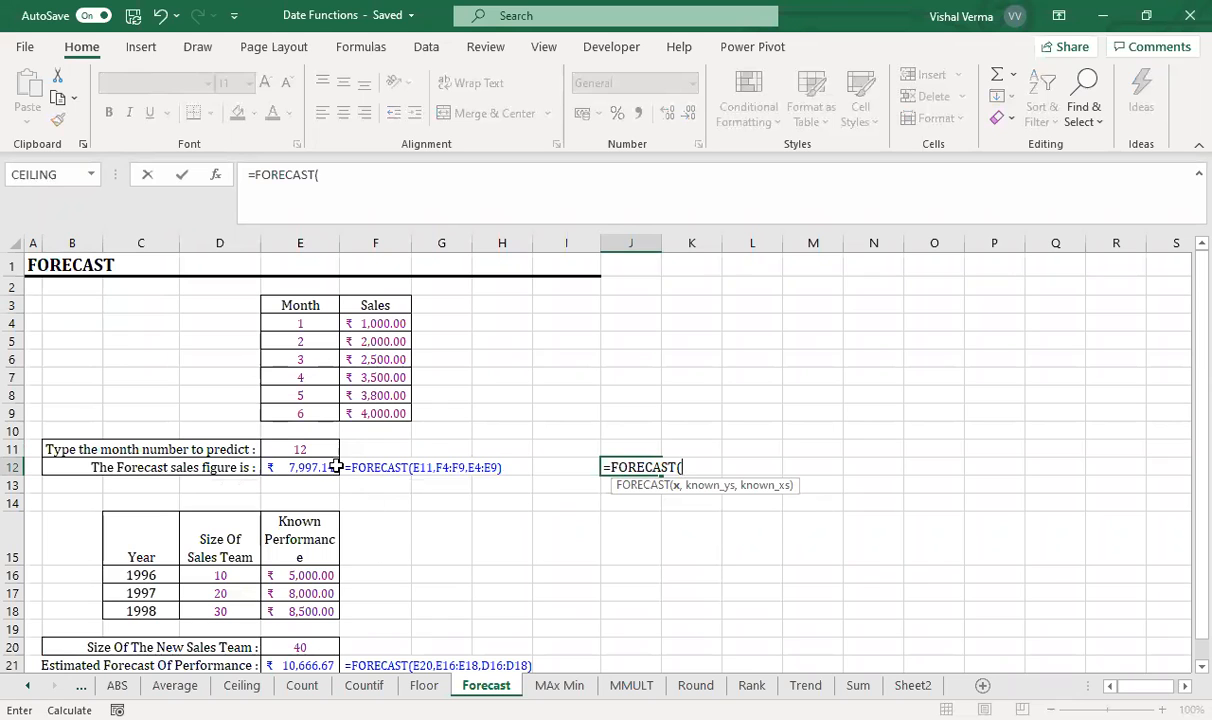
{"action": "left_click", "coordinate": [310, 448]}
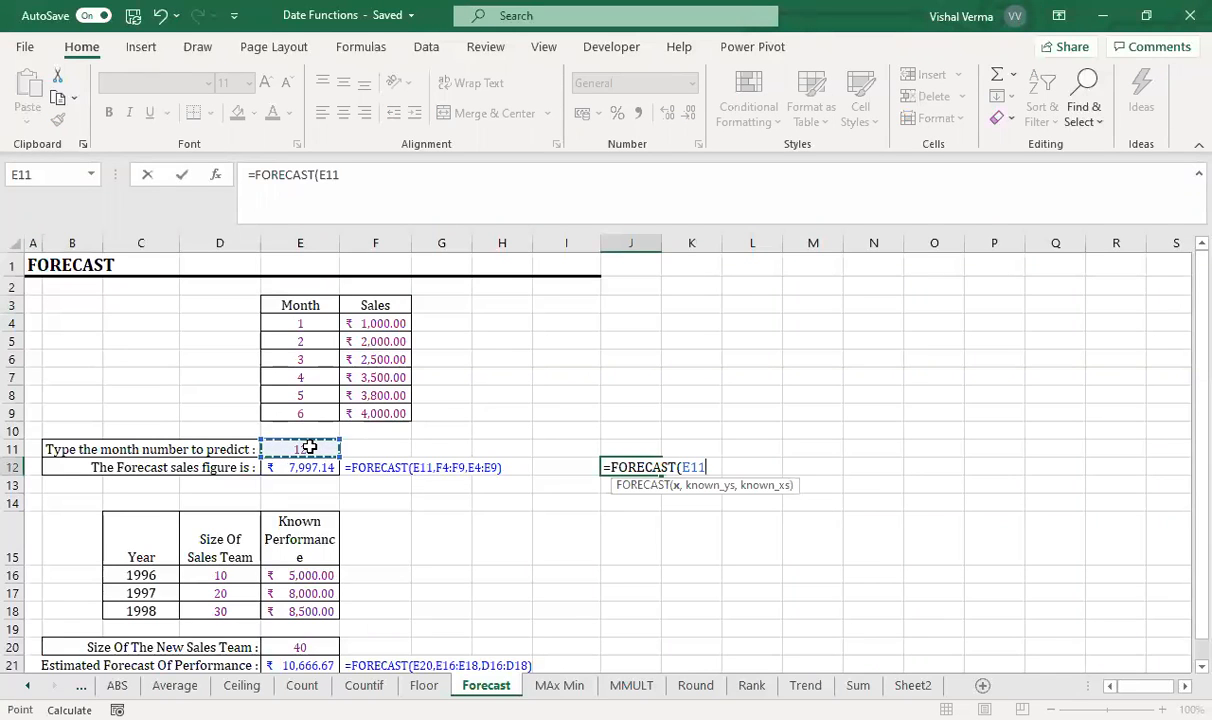
{"action": "type", "text": ","}
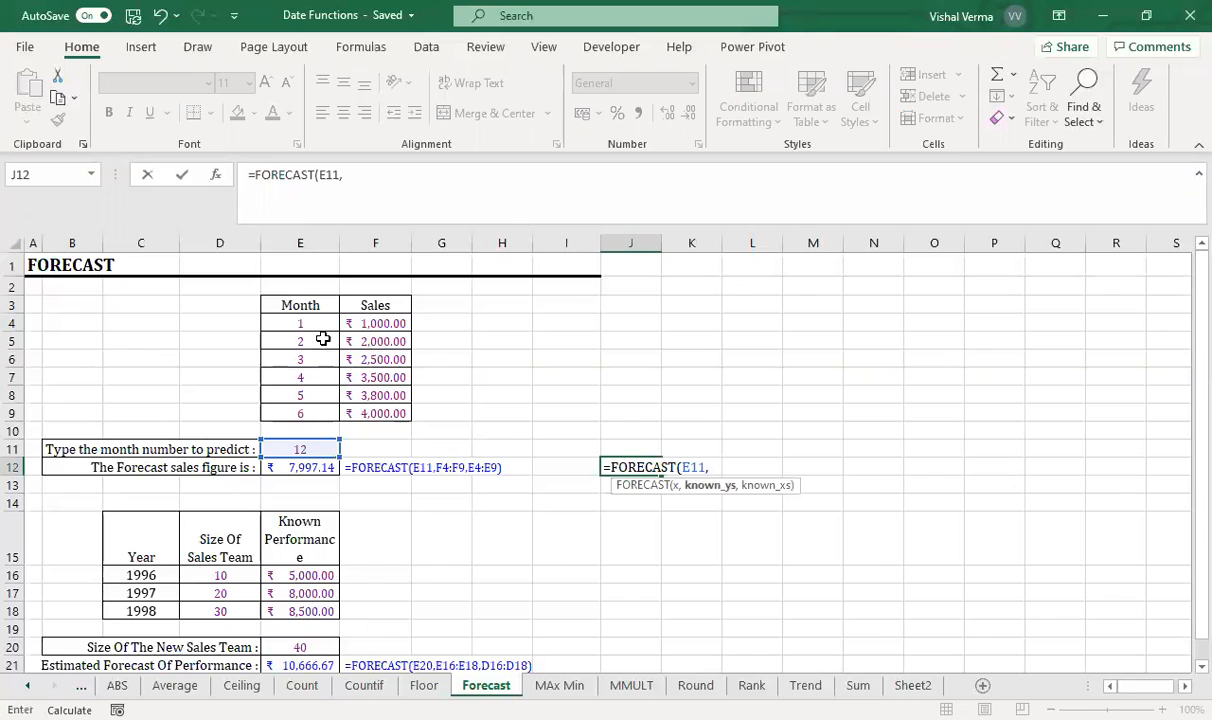
Complete the FORECAST formula in J12 with F4:F9 as known ys and E4:E9 as known xs, and reselect J12.
{"action": "left_click", "coordinate": [385, 321]}
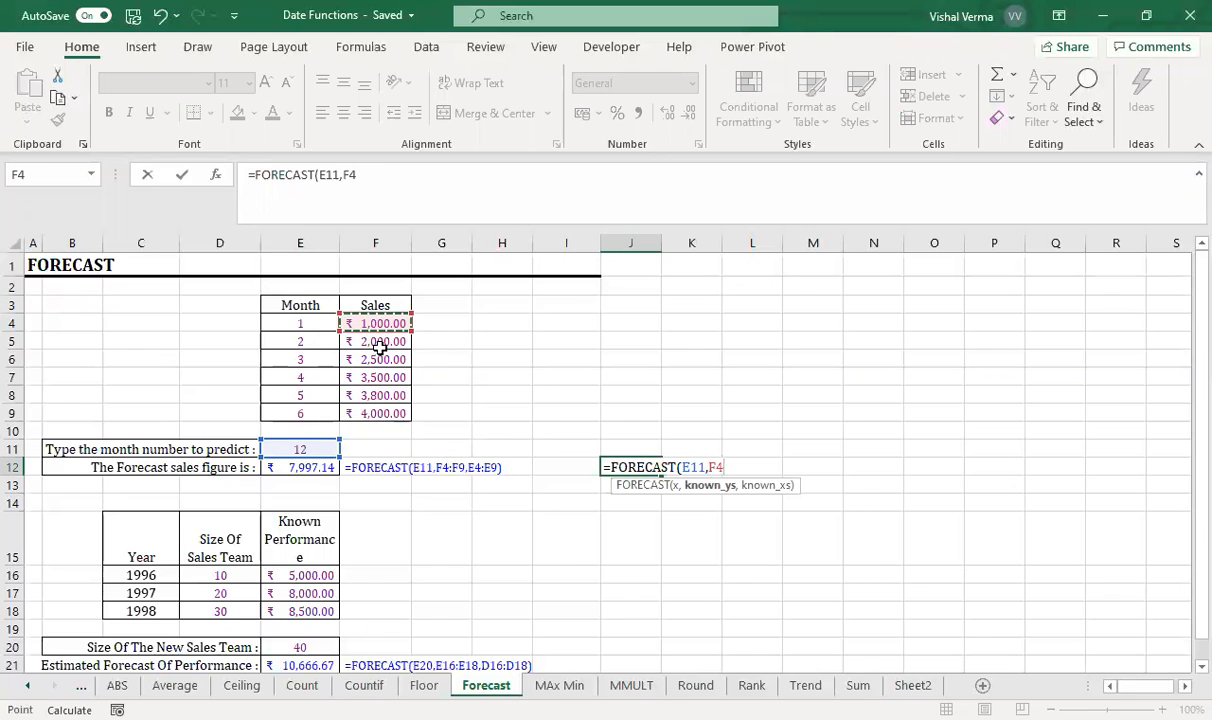
{"action": "left_click_drag", "start_coordinate": [380, 346], "coordinate": [390, 418]}
{"action": "type", "text": ","}
{"action": "left_click_drag", "start_coordinate": [312, 322], "coordinate": [319, 416]}
{"action": "type", "text": ")"}
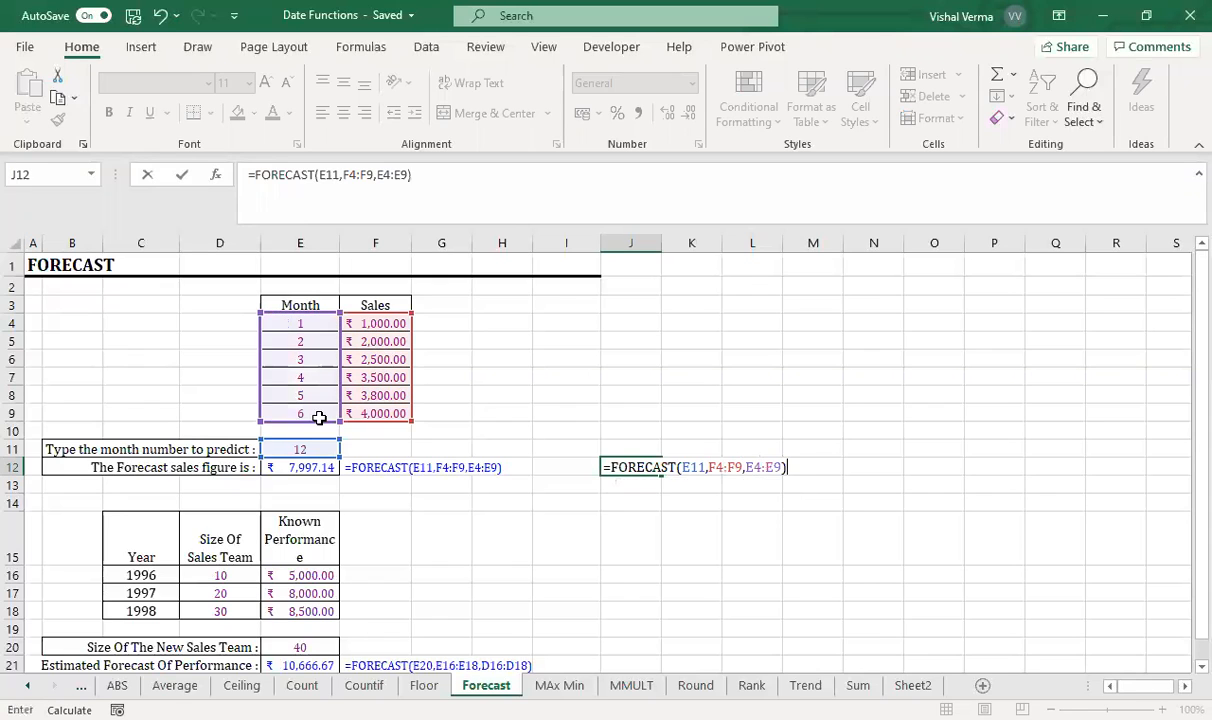
{"action": "key", "text": "Return"}
{"action": "left_click", "coordinate": [636, 467]}
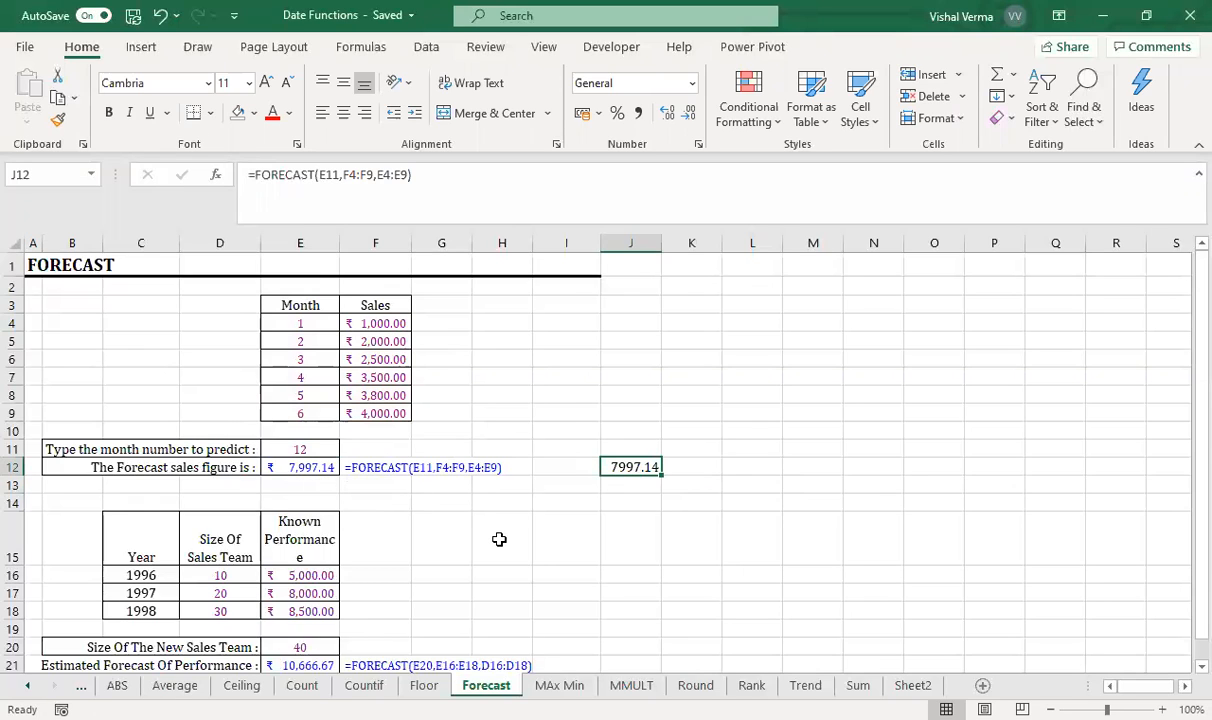
Switch to the Sum sheet and examine its SUM examples, item cost totals, sales value and stock profit tables.
{"action": "scroll", "coordinate": [499, 539], "scroll_direction": "down", "scroll_amount": 2}
{"action": "scroll", "coordinate": [499, 539], "scroll_direction": "up", "scroll_amount": 2}
{"action": "left_click", "coordinate": [857, 685]}
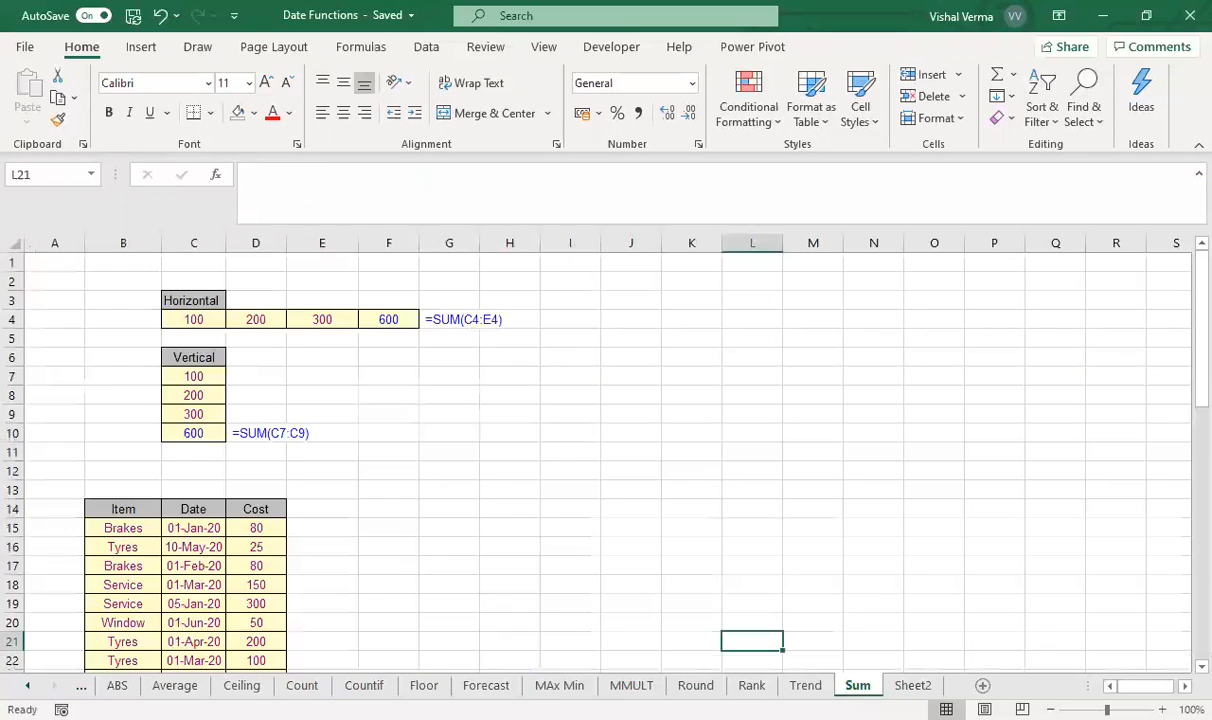
{"action": "left_click", "coordinate": [568, 441]}
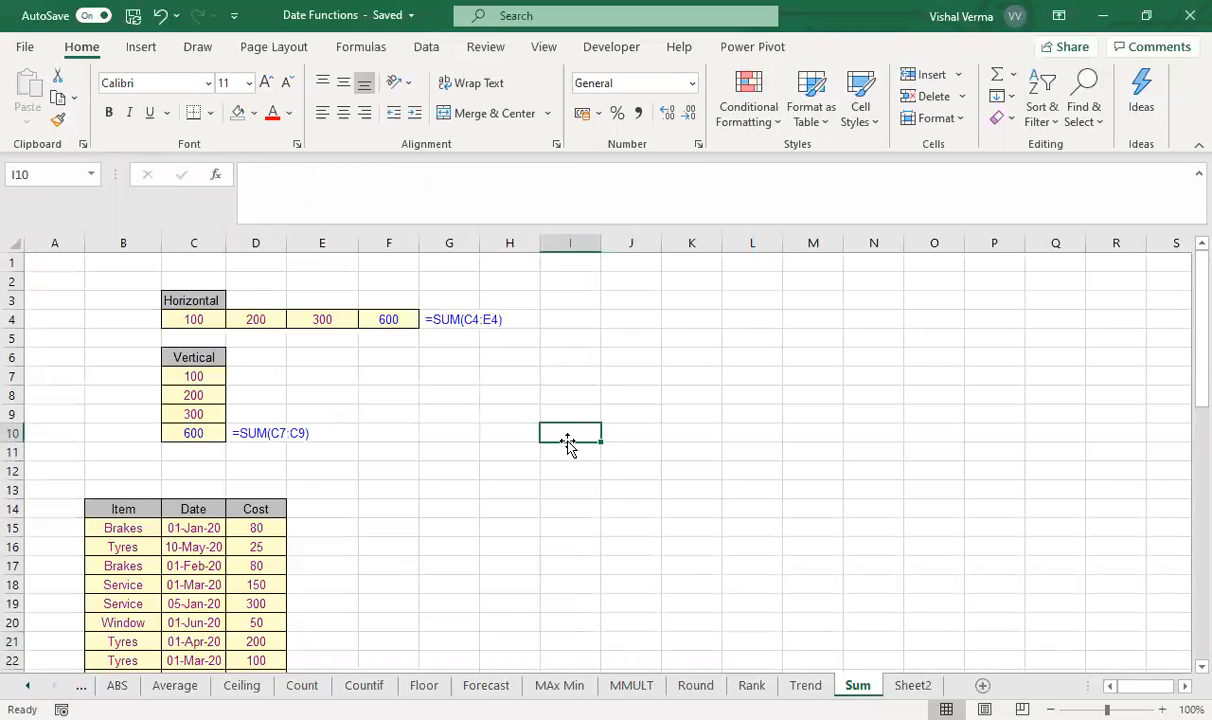
{"action": "scroll", "coordinate": [567, 441], "scroll_direction": "down", "scroll_amount": 1}
{"action": "scroll", "coordinate": [567, 441], "scroll_direction": "down", "scroll_amount": 2}
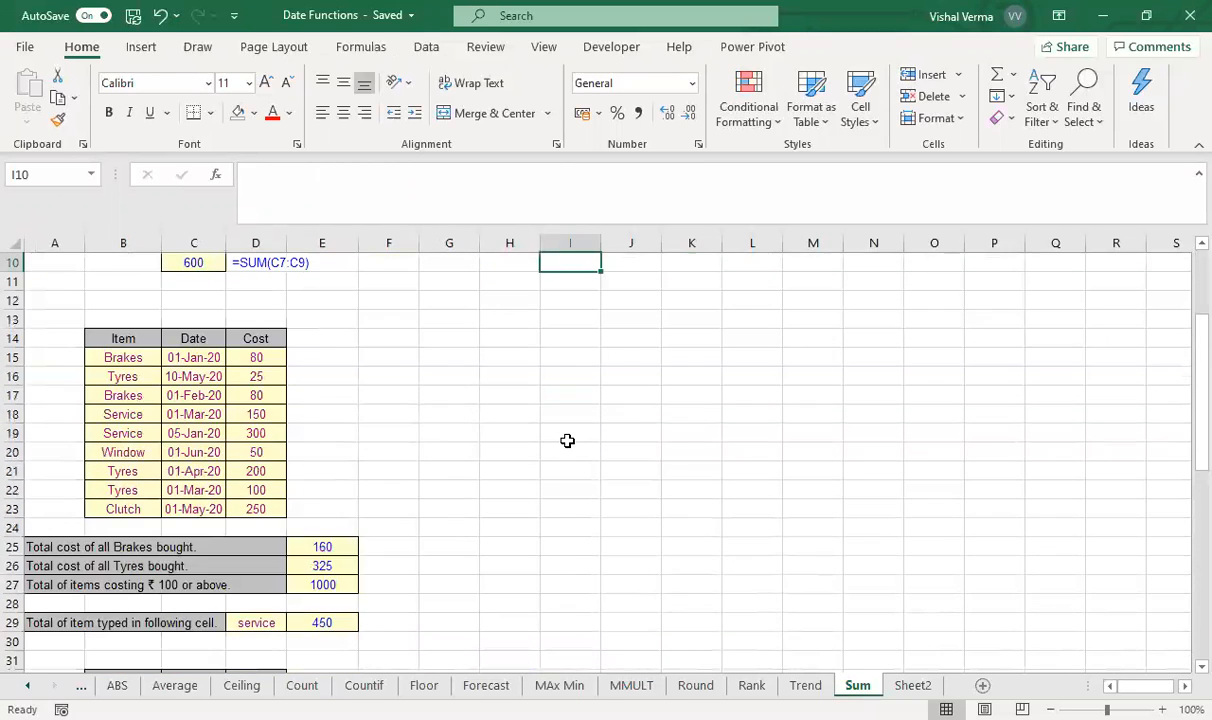
{"action": "scroll", "coordinate": [567, 441], "scroll_direction": "down", "scroll_amount": 3}
{"action": "scroll", "coordinate": [567, 441], "scroll_direction": "down", "scroll_amount": 2}
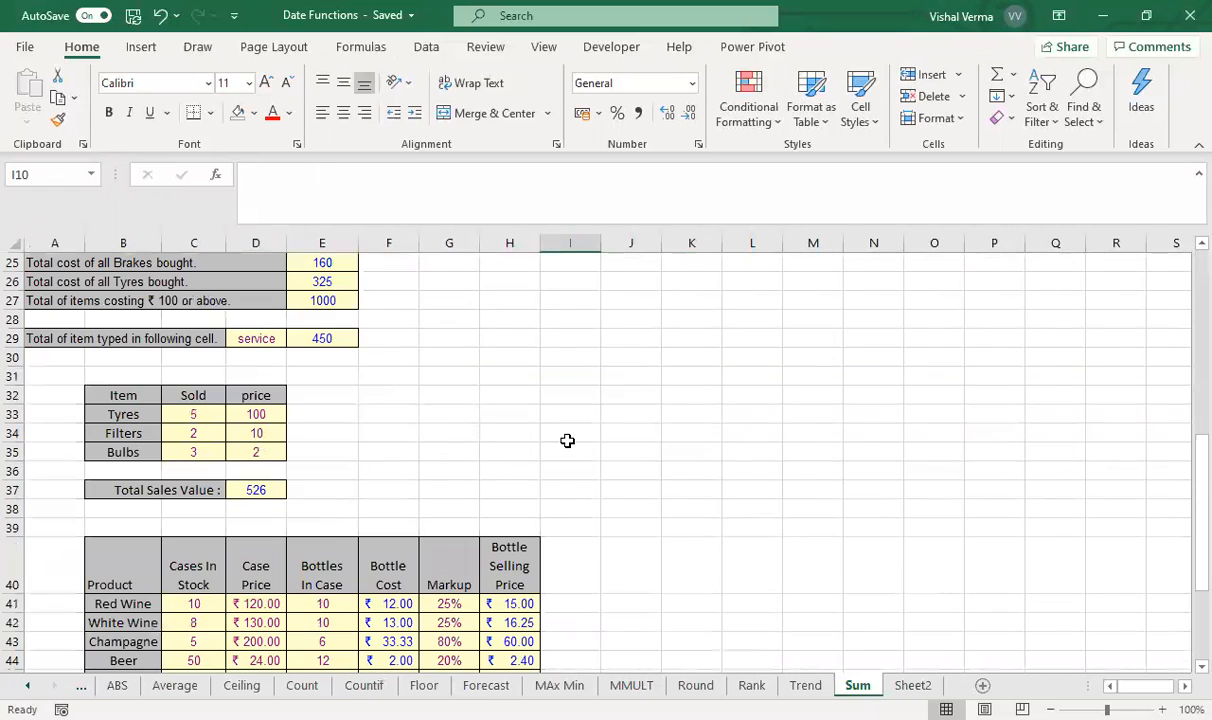
{"action": "scroll", "coordinate": [567, 441], "scroll_direction": "down", "scroll_amount": 4}
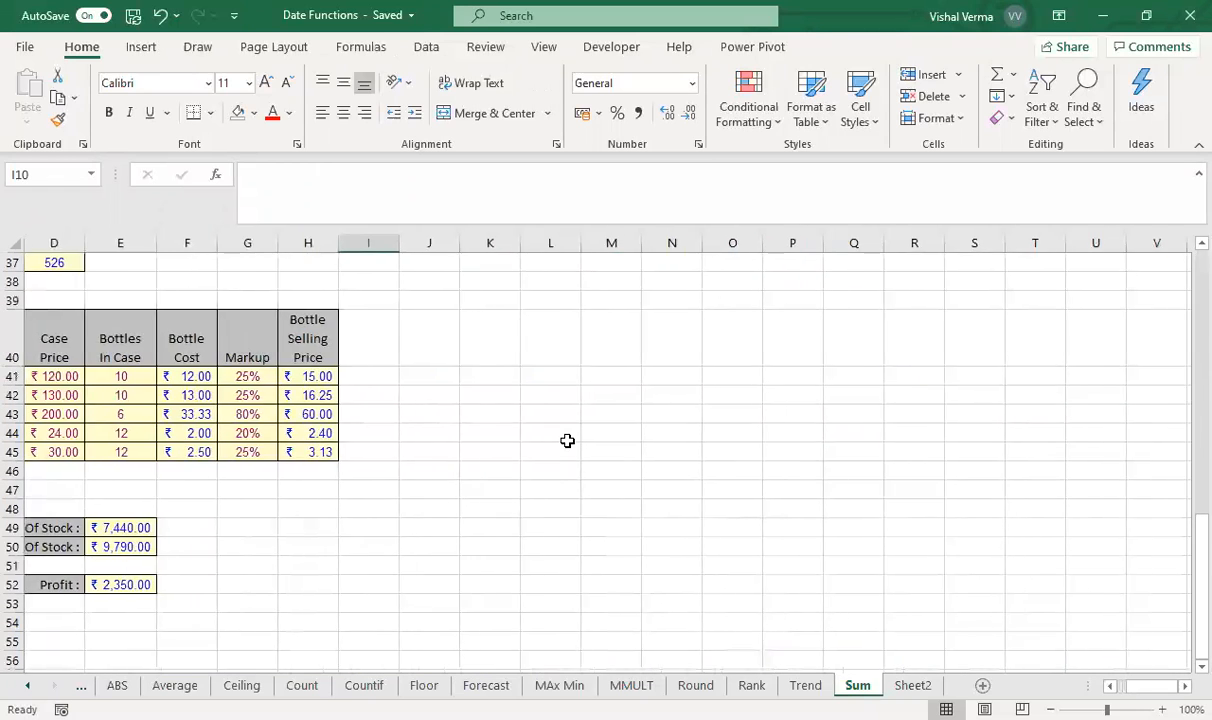
{"action": "scroll", "coordinate": [567, 441], "scroll_direction": "up", "scroll_amount": 12}
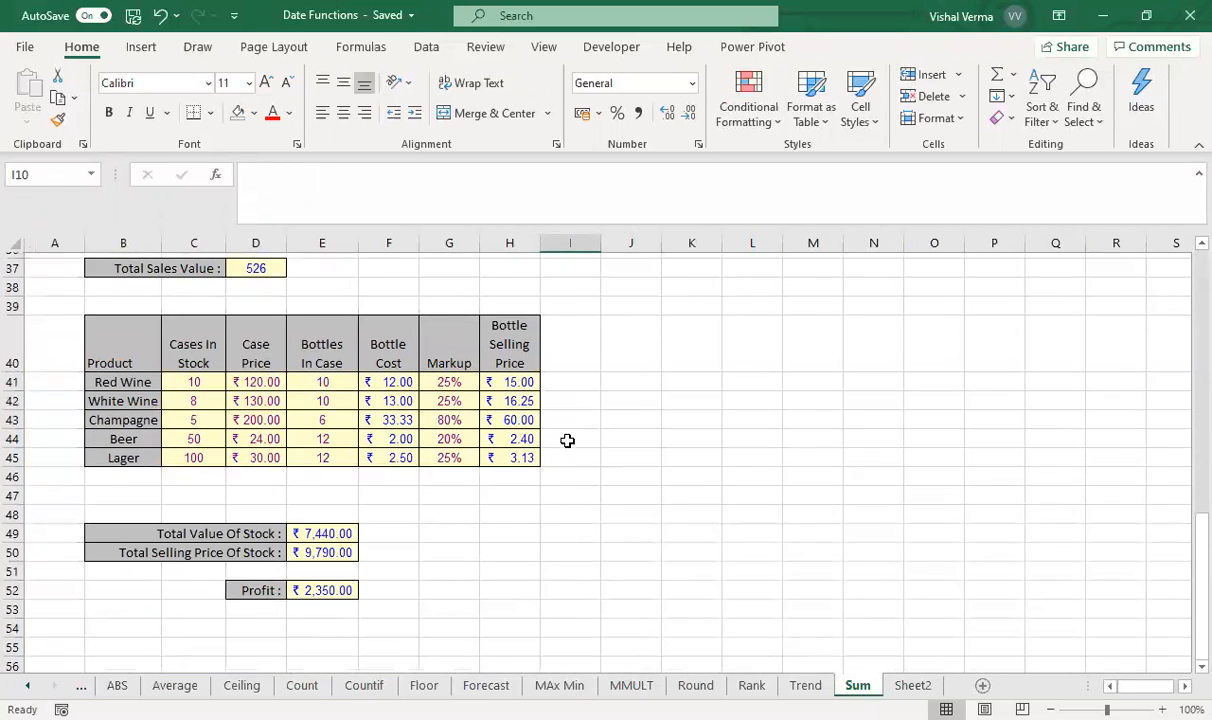
{"action": "scroll", "coordinate": [568, 443], "scroll_direction": "right", "scroll_amount": 2}
{"action": "scroll", "coordinate": [569, 445], "scroll_direction": "left", "scroll_amount": 2}
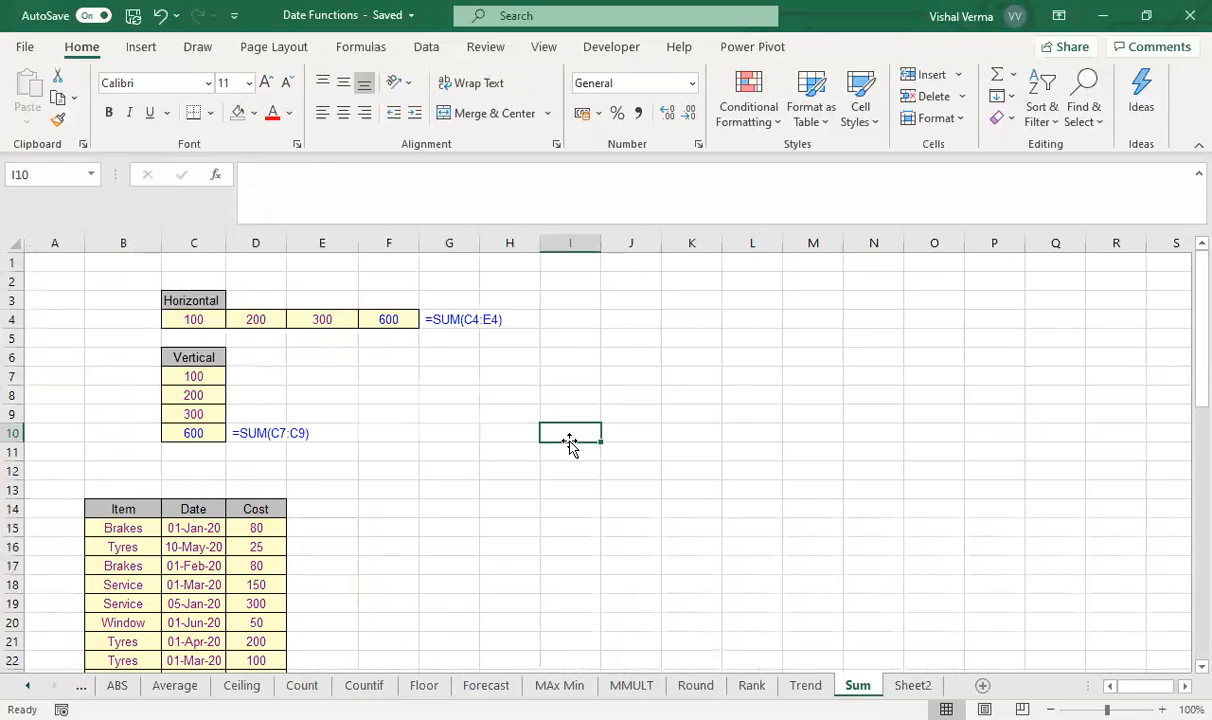
In F14 of the Sum sheet, browse the suggested functions for =sum, from SUM through SUMPRODUCT, and discard the entry.
{"action": "left_click", "coordinate": [411, 507]}
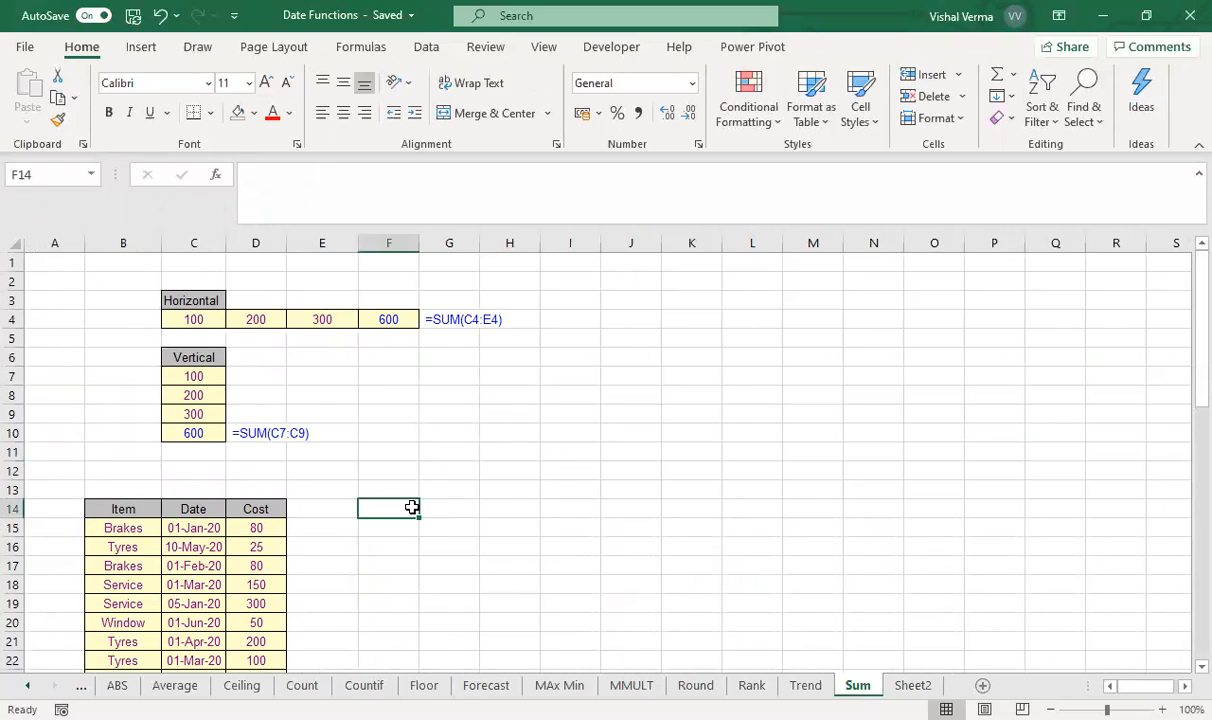
{"action": "type", "text": "="}
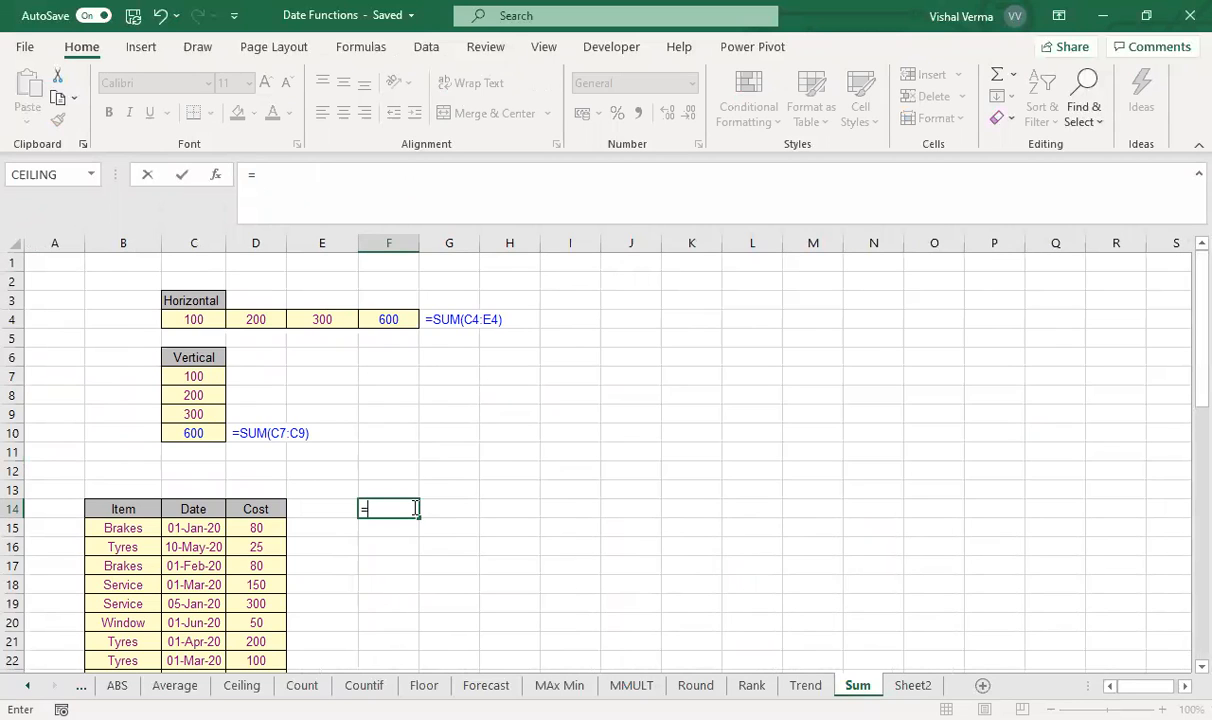
{"action": "type", "text": "sum"}
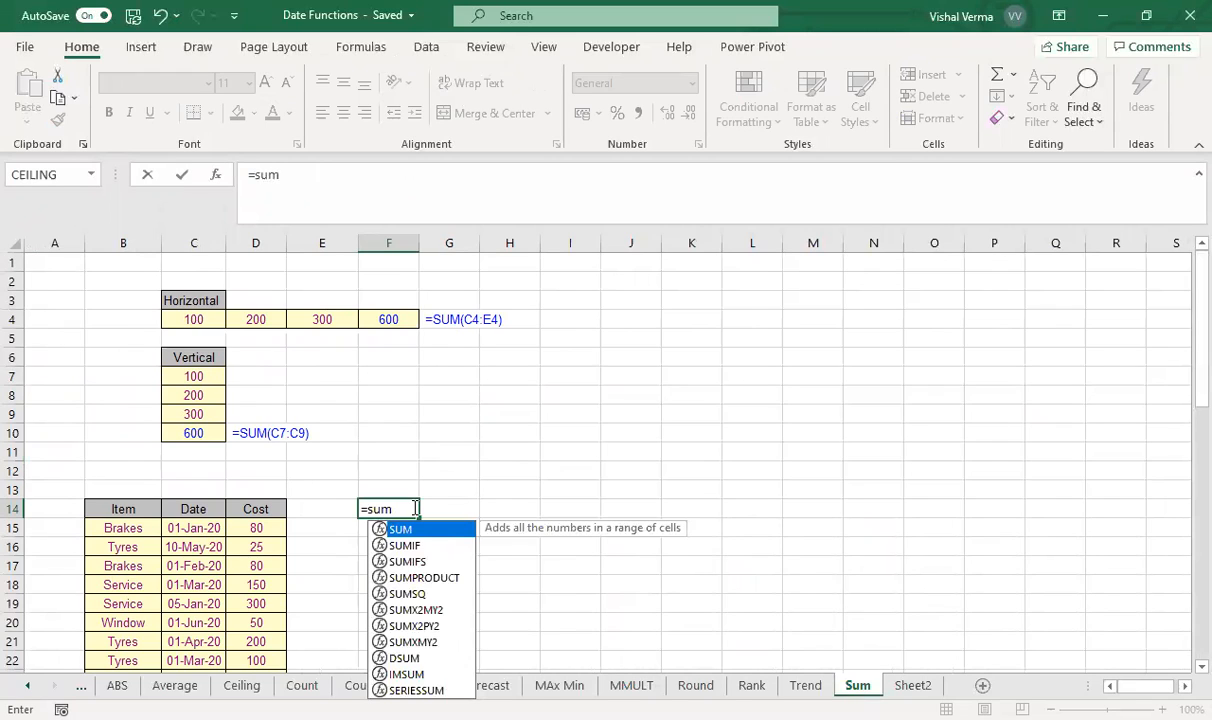
{"action": "key", "text": "Down"}
{"action": "key", "text": "Down"}
{"action": "key", "text": "Down"}
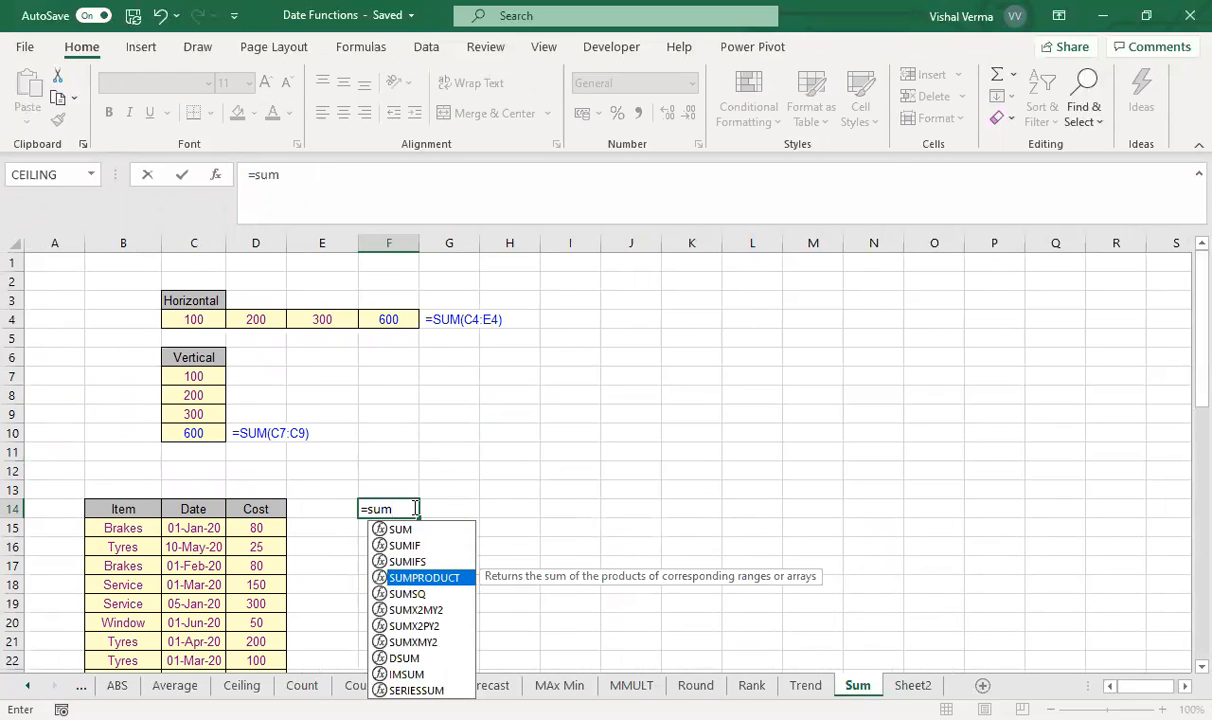
{"action": "key", "text": "Up"}
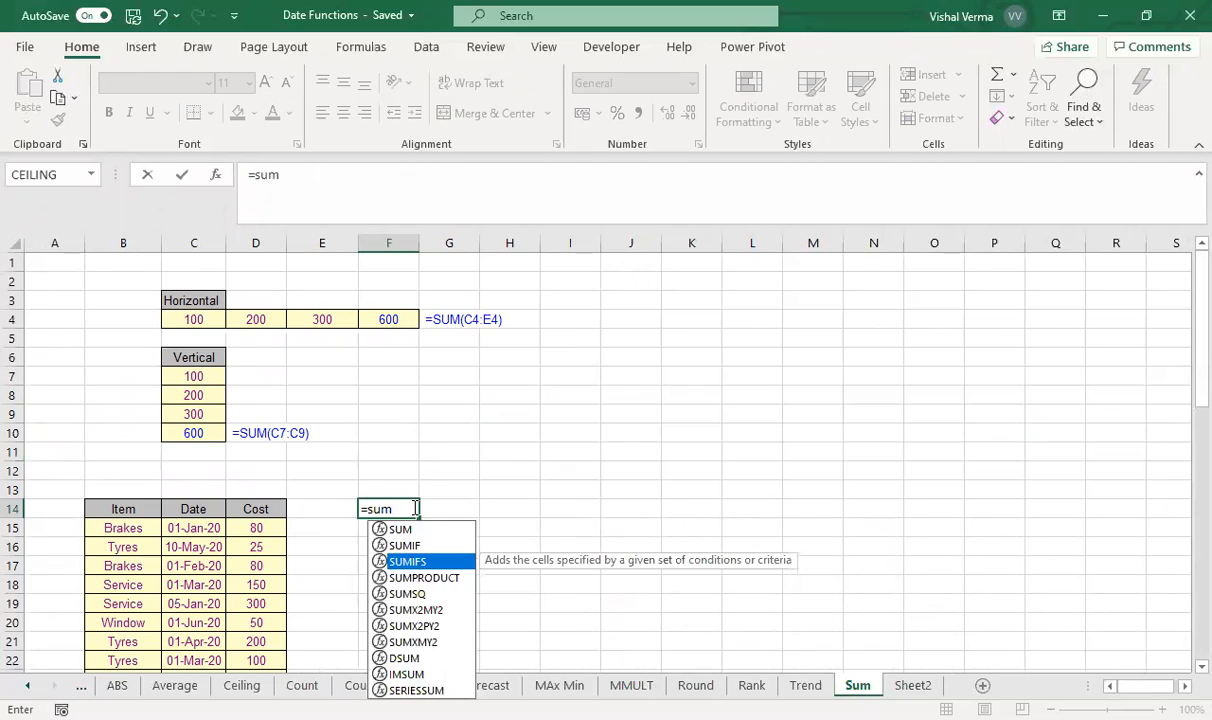
{"action": "key", "text": "Up"}
{"action": "key", "text": "Up"}
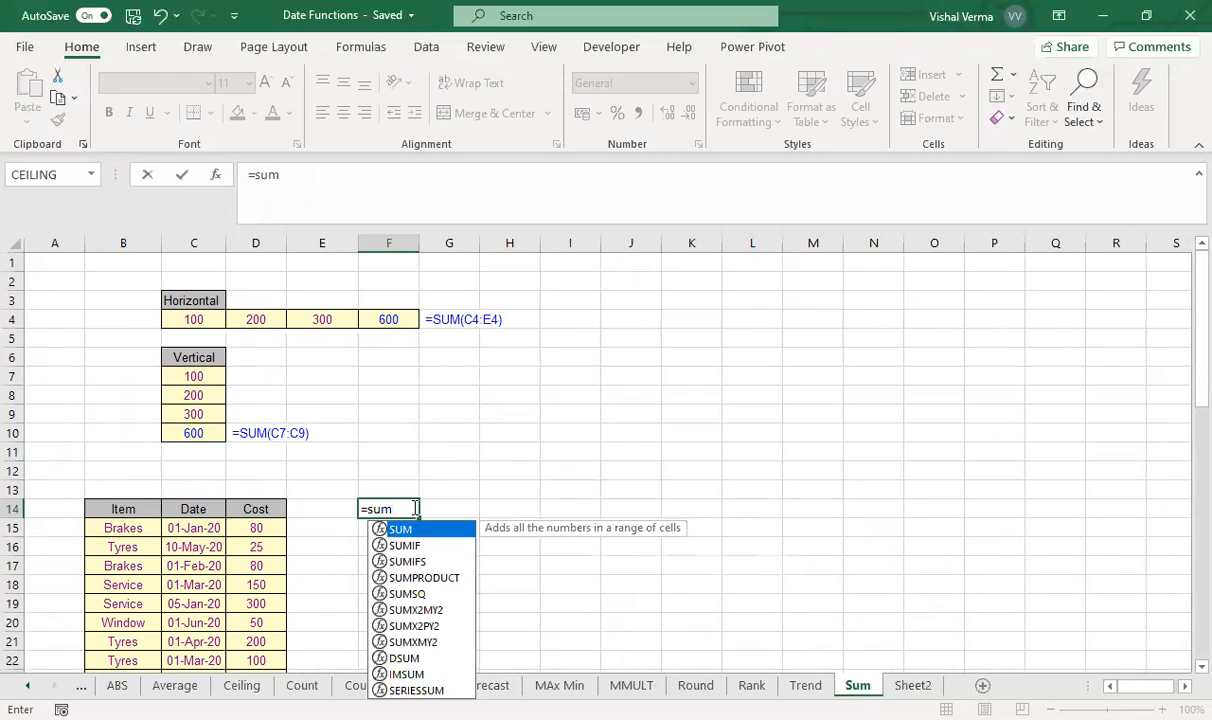
{"action": "key", "text": "Down"}
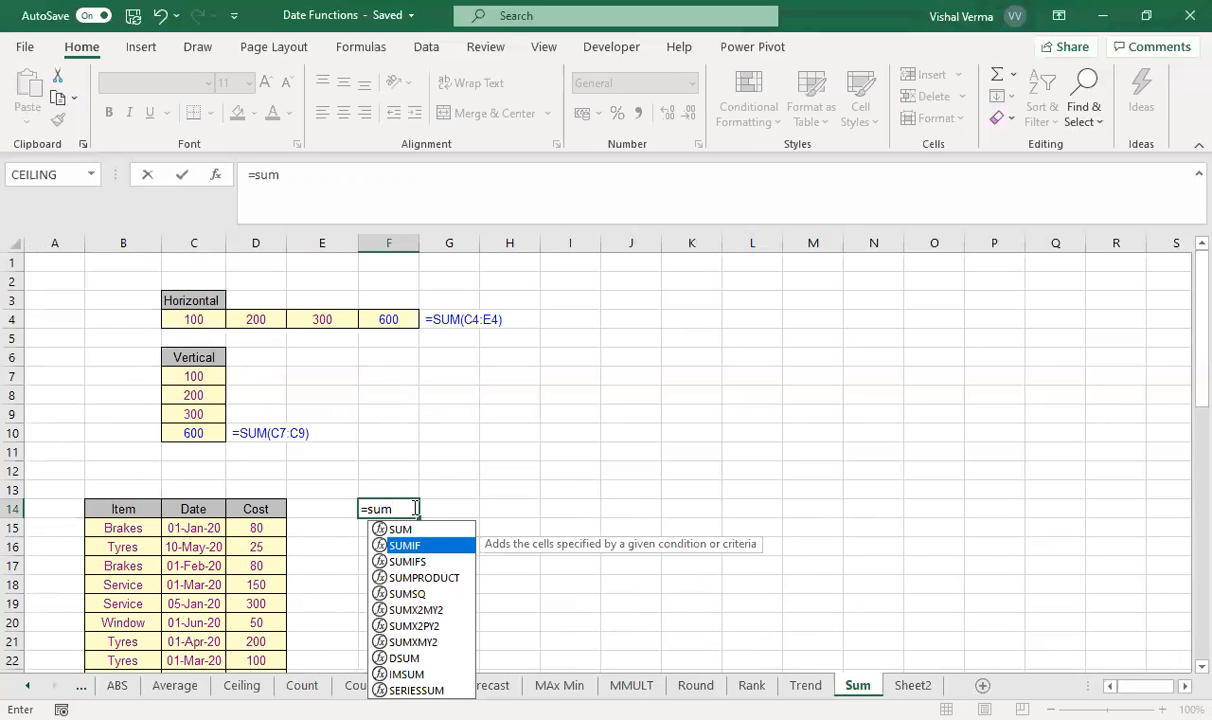
{"action": "key", "text": "Down"}
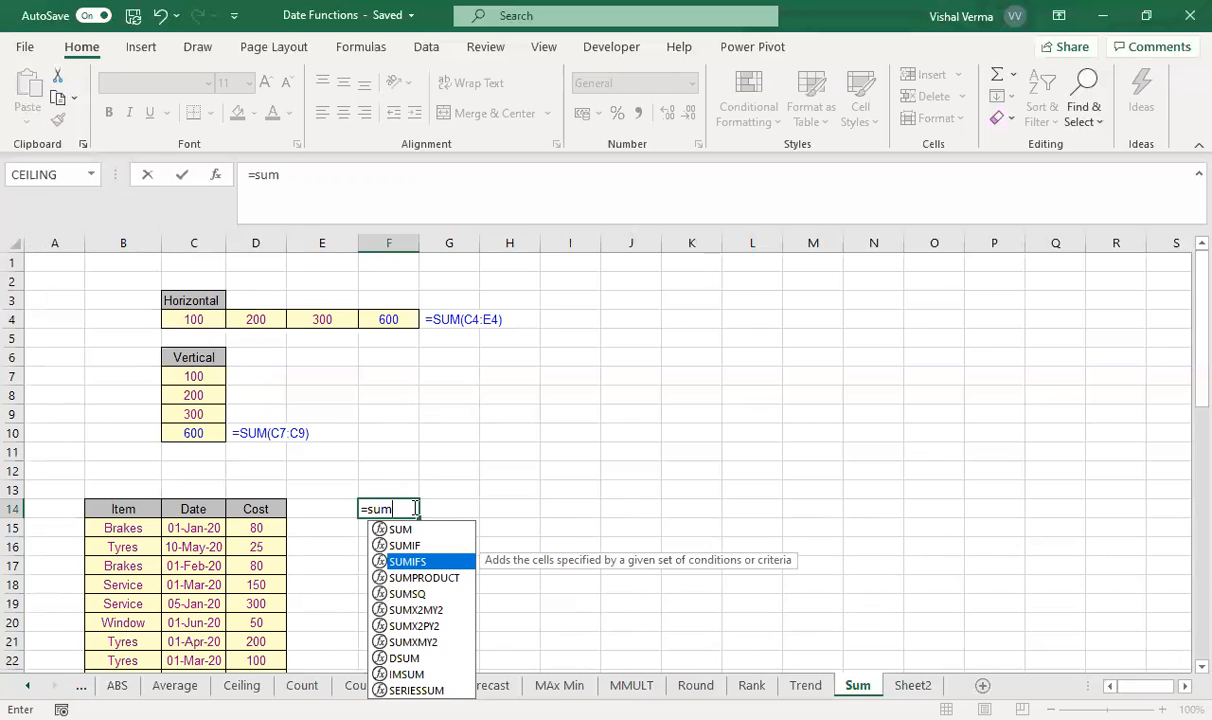
{"action": "key", "text": "Escape"}
{"action": "key", "text": "Escape"}
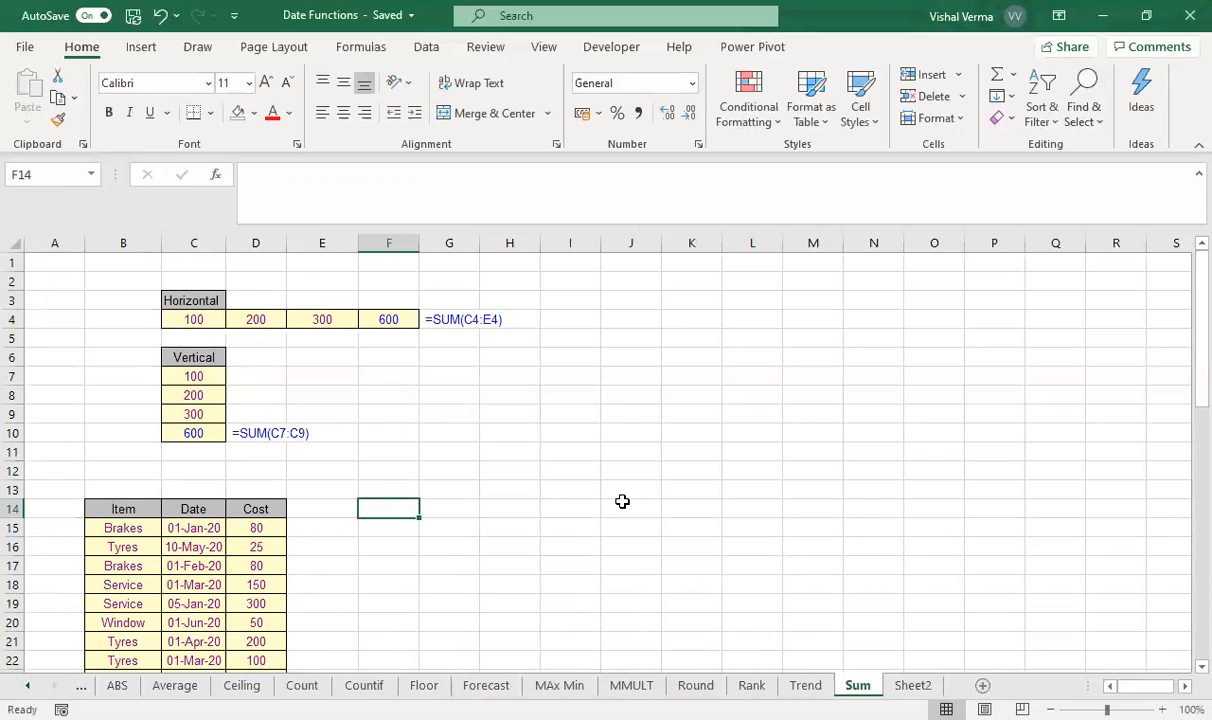